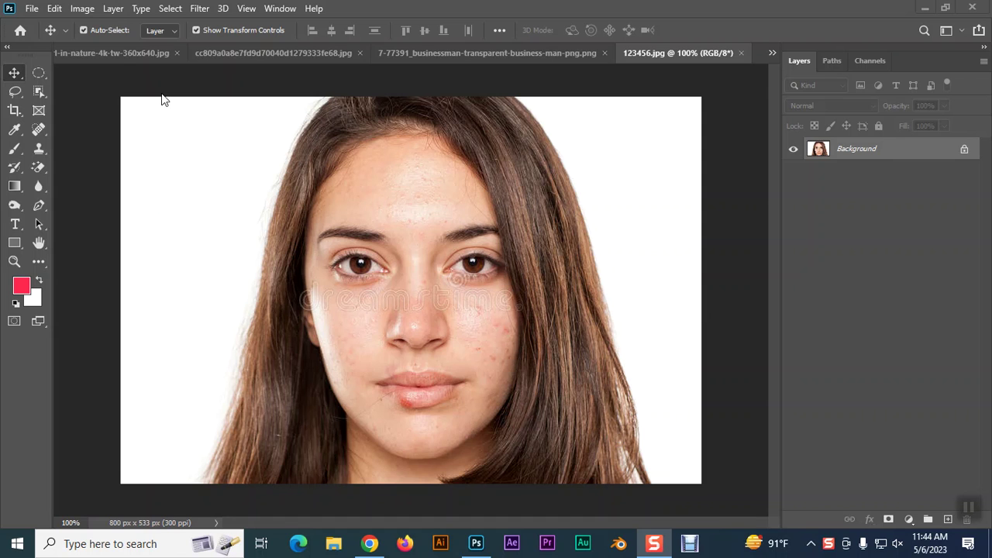
Step: Try a 1500 px width in the Image Size dialog, then cancel without resizing
{"action": "left_click", "coordinate": [82, 9]}
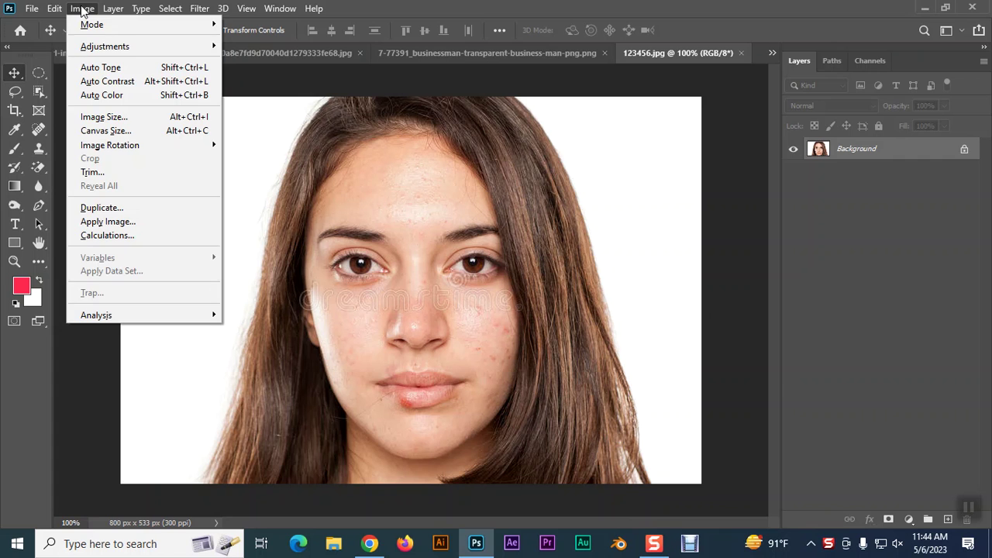
{"action": "left_click", "coordinate": [108, 118]}
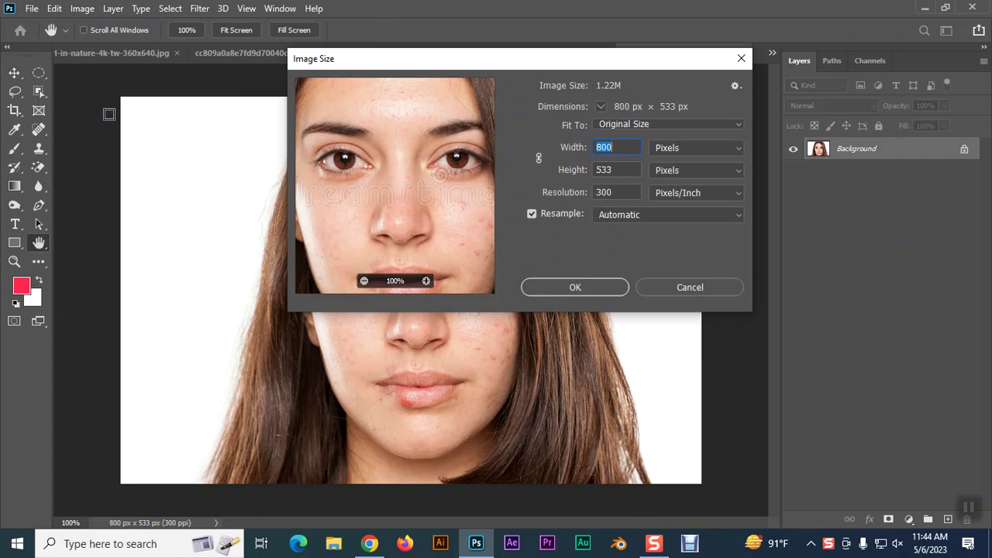
{"action": "left_click_drag", "start_coordinate": [487, 73], "coordinate": [435, 62]}
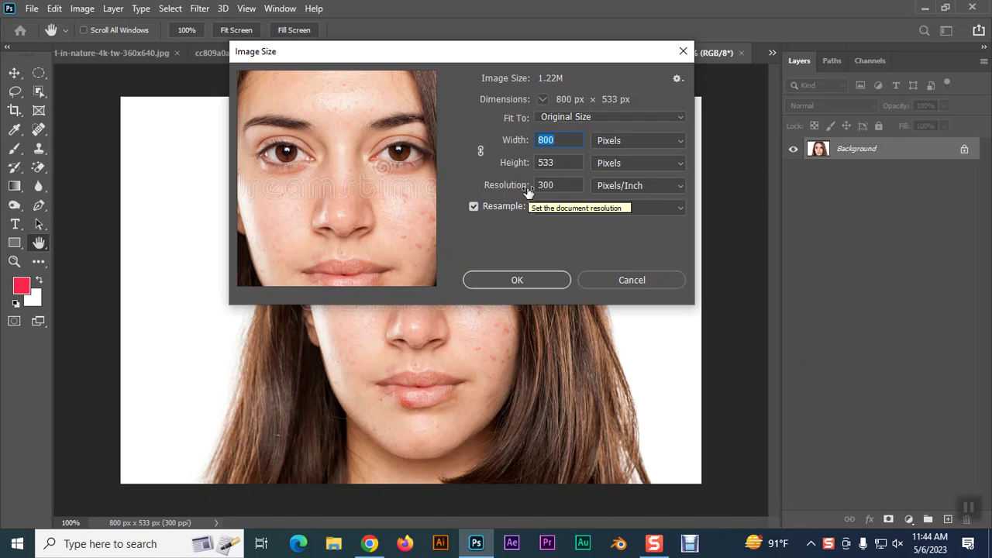
{"action": "left_click_drag", "start_coordinate": [557, 185], "coordinate": [531, 185]}
{"action": "left_click", "coordinate": [564, 188]}
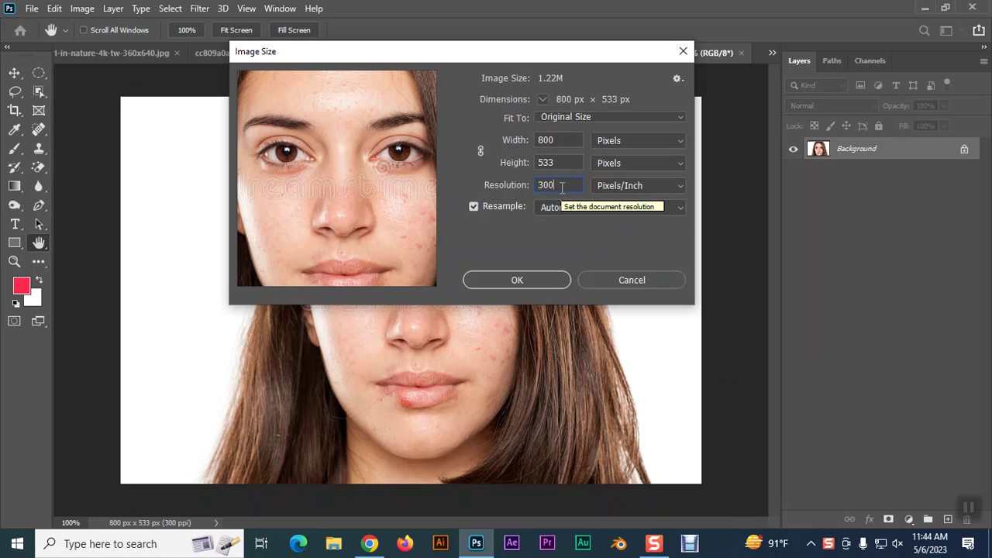
{"action": "mouse_move", "coordinate": [338, 121]}
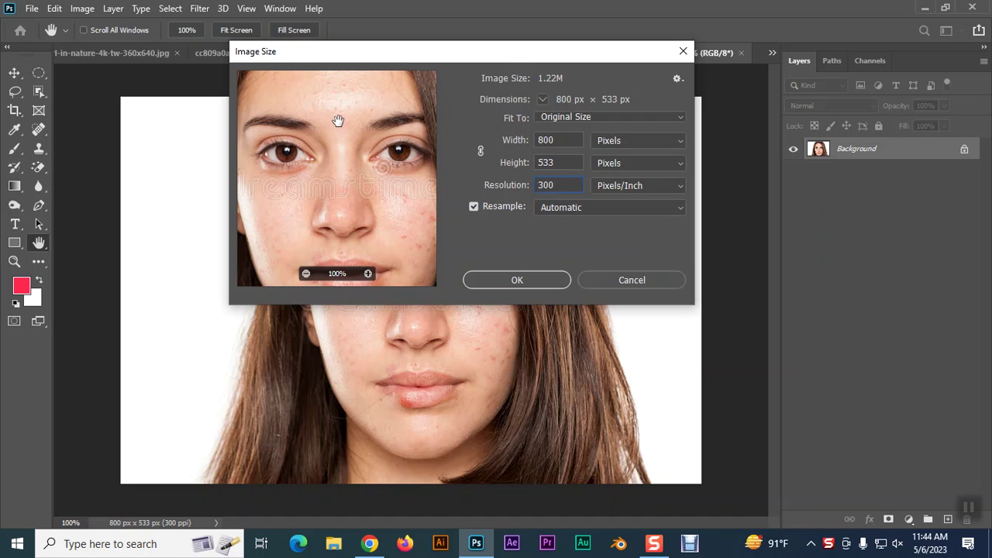
{"action": "double_click", "coordinate": [544, 138]}
{"action": "key", "text": "BackSpace"}
{"action": "key", "text": "ctrl+z"}
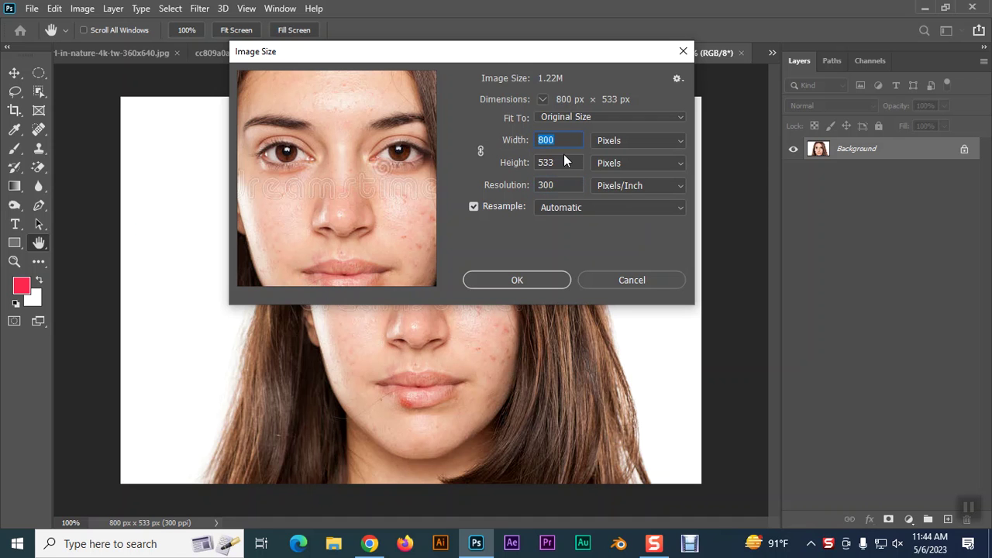
{"action": "type", "text": "1500"}
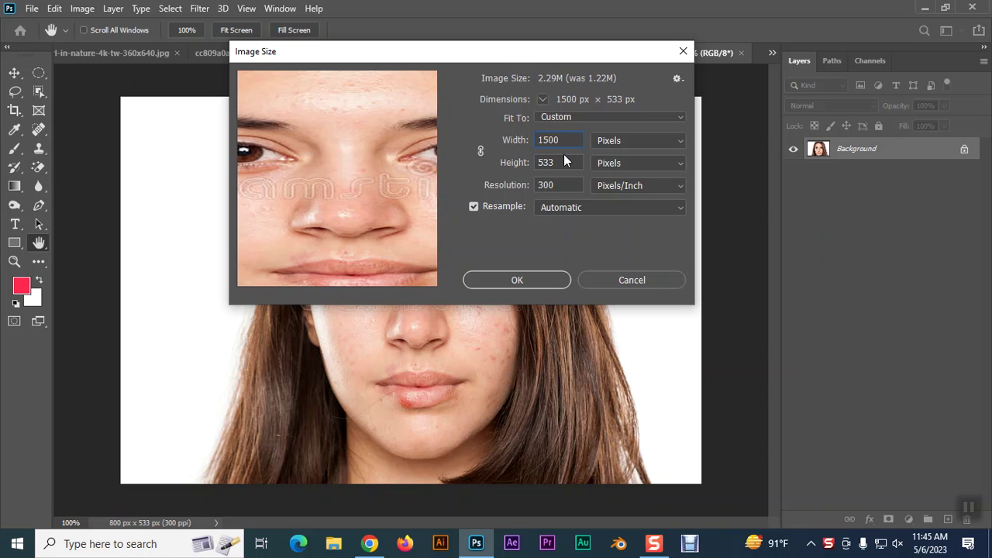
{"action": "left_click_drag", "start_coordinate": [321, 177], "coordinate": [349, 187]}
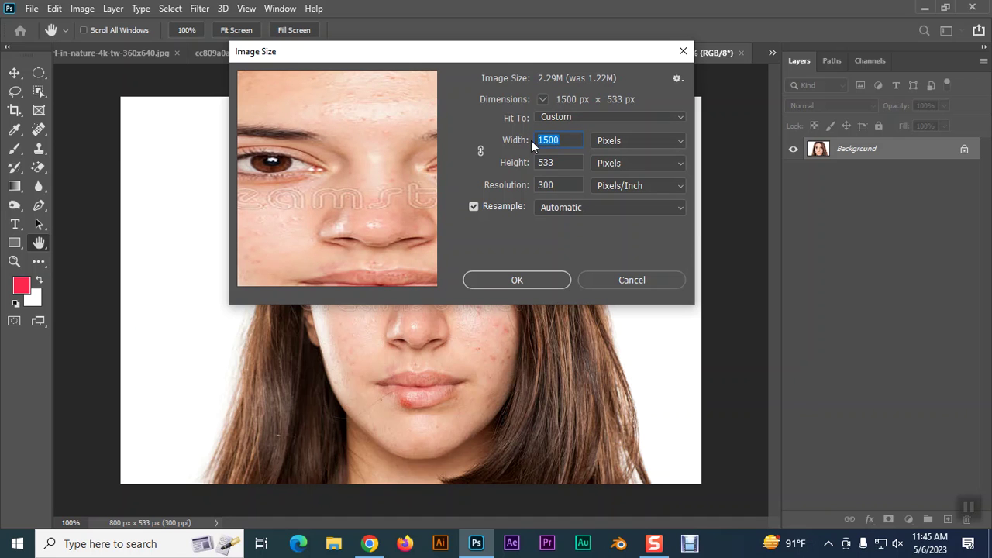
{"action": "left_click_drag", "start_coordinate": [557, 166], "coordinate": [536, 165]}
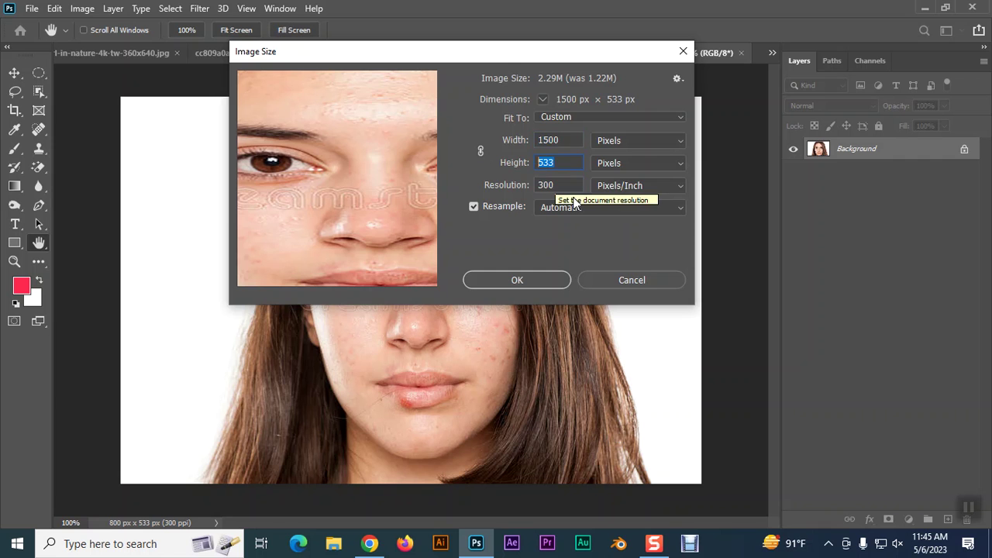
{"action": "left_click", "coordinate": [645, 284]}
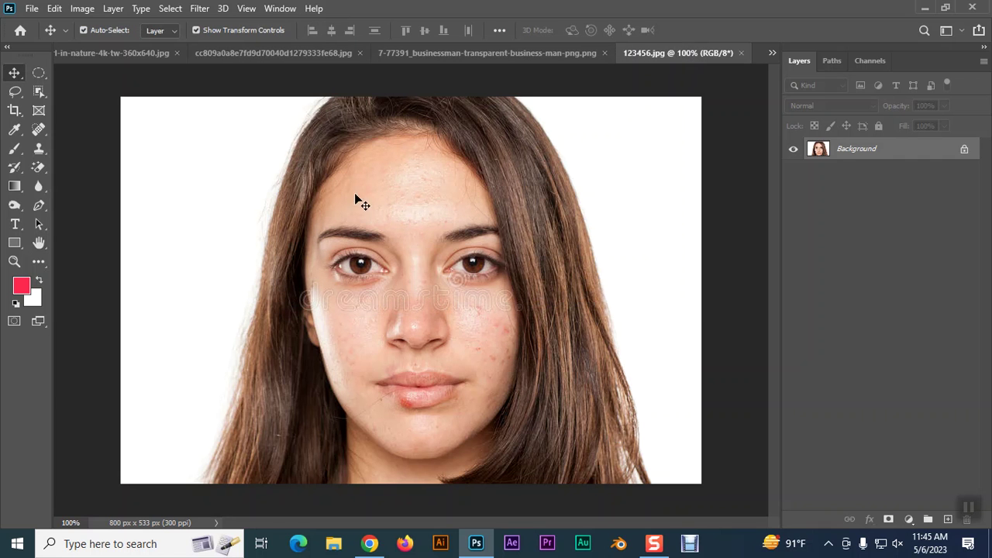
Step: Link width and height proportions, preview a 1500 px width, then cancel
{"action": "left_click", "coordinate": [83, 9]}
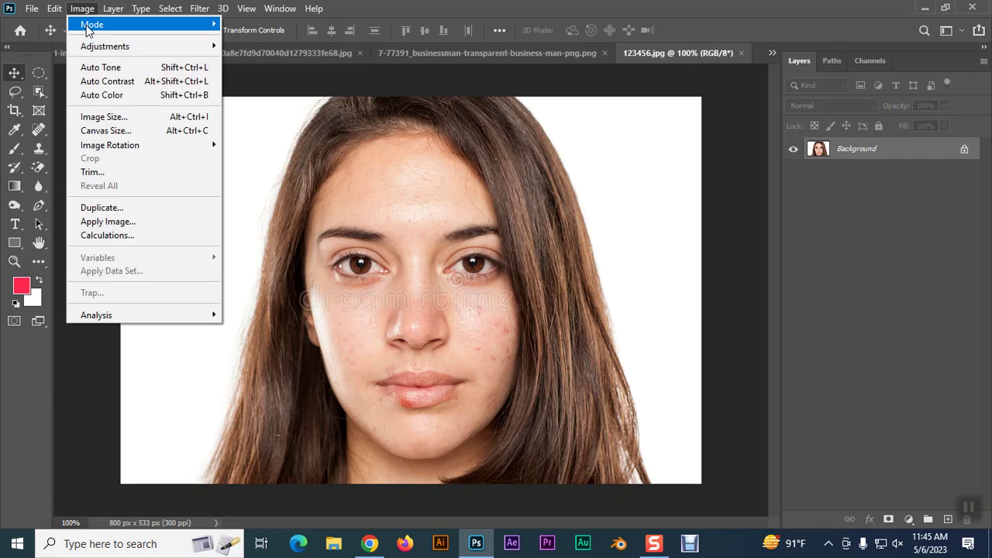
{"action": "left_click", "coordinate": [116, 116]}
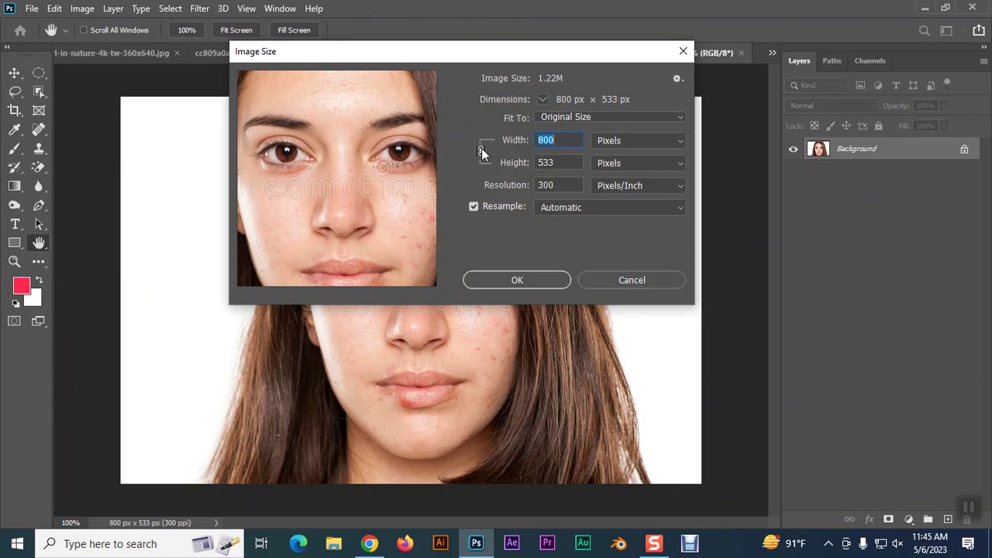
{"action": "left_click", "coordinate": [540, 185]}
{"action": "double_click", "coordinate": [563, 140]}
{"action": "type", "text": "1"}
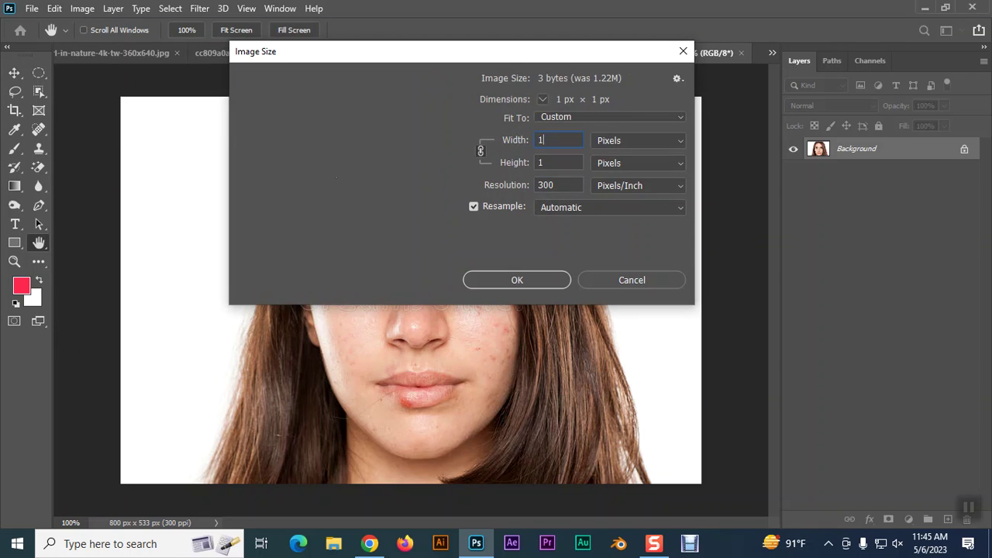
{"action": "type", "text": "500"}
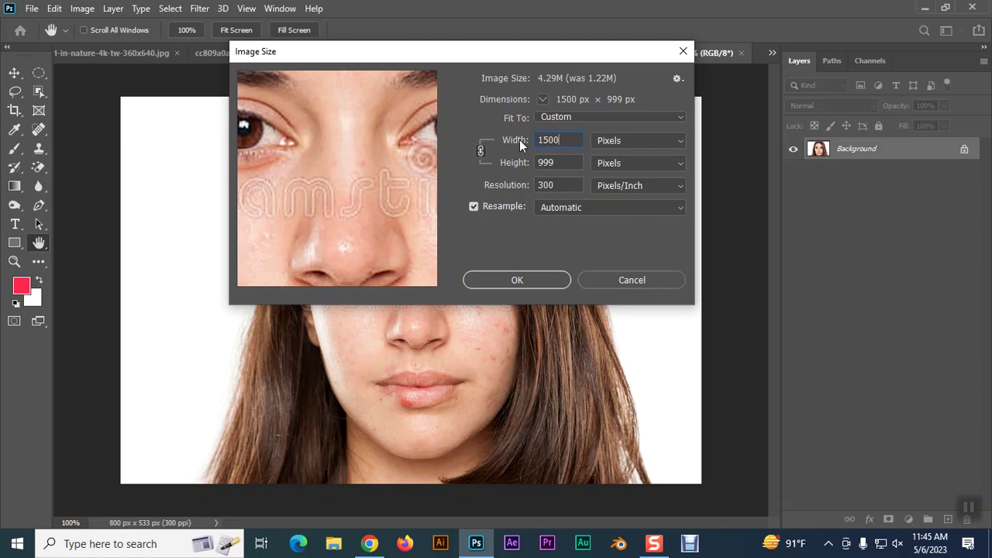
{"action": "left_click", "coordinate": [520, 140]}
{"action": "left_click_drag", "start_coordinate": [333, 194], "coordinate": [332, 222]}
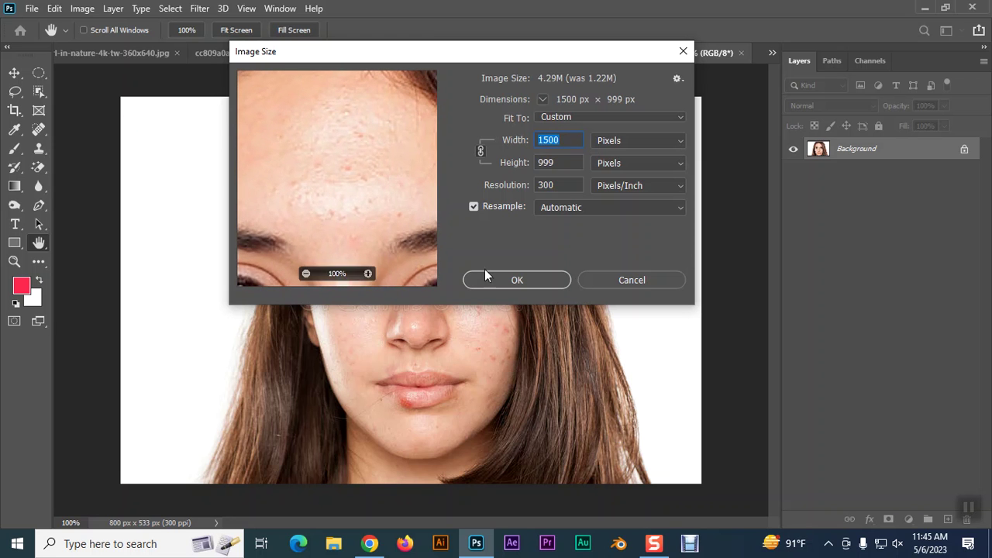
{"action": "left_click", "coordinate": [628, 281]}
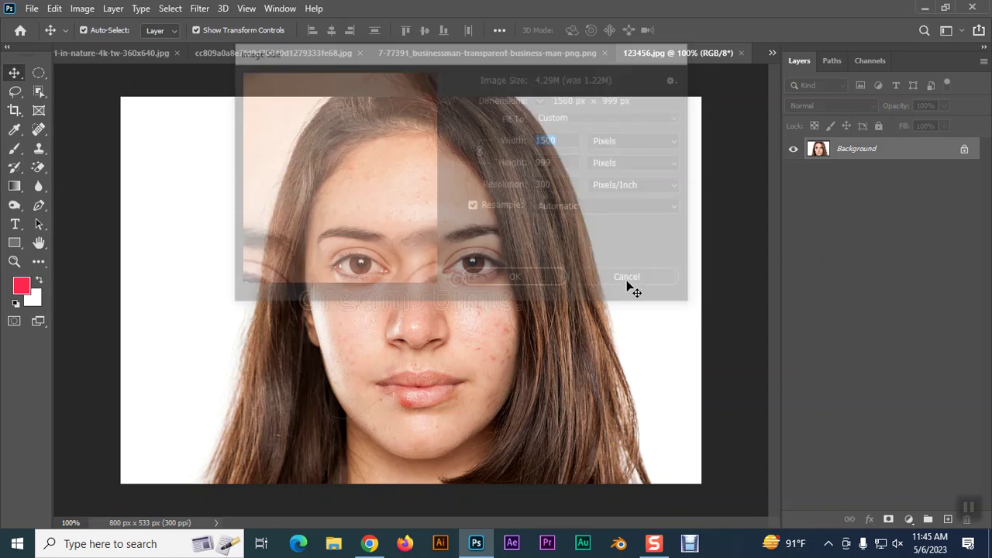
{"action": "key", "text": "ctrl+plus"}
{"action": "key", "text": "ctrl+plus"}
{"action": "key", "text": "ctrl+plus"}
{"action": "key", "text": "ctrl+plus"}
{"action": "key", "text": "ctrl+plus"}
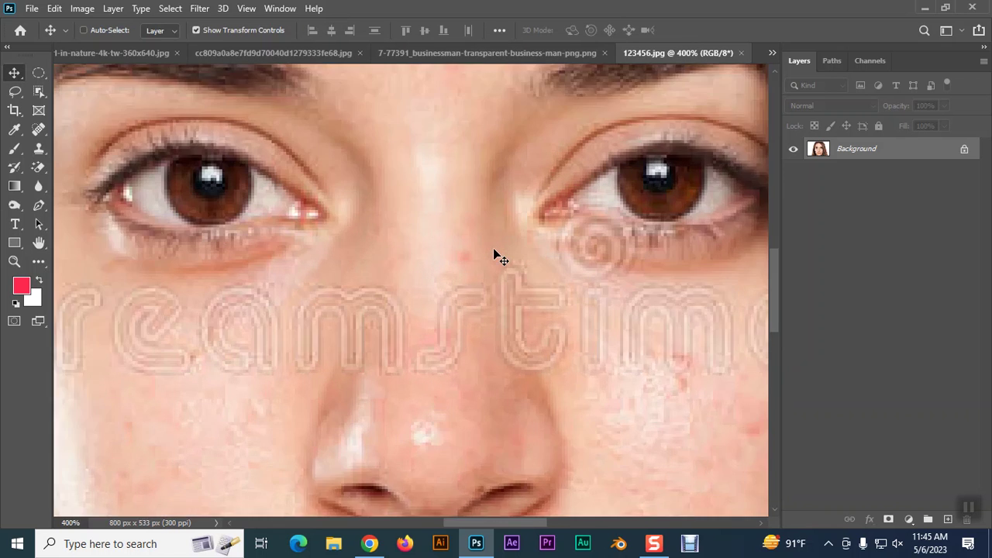
{"action": "key", "text": "ctrl+minus"}
{"action": "key", "text": "ctrl+minus"}
{"action": "key", "text": "ctrl+minus"}
{"action": "key", "text": "ctrl+minus"}
{"action": "key", "text": "ctrl+minus"}
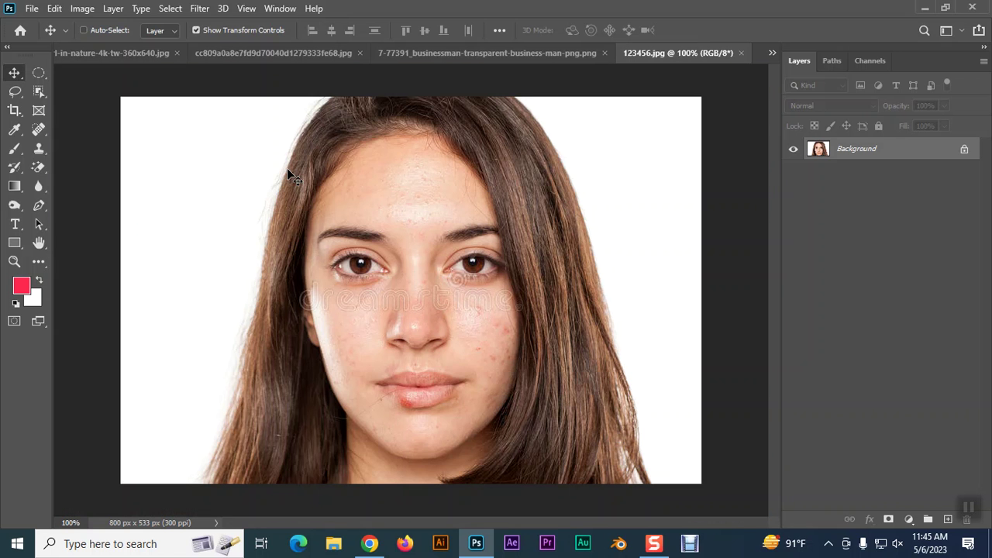
Step: Resize the portrait to 1500 × 999 px at 300 ppi
{"action": "left_click", "coordinate": [79, 9]}
{"action": "left_click", "coordinate": [103, 117]}
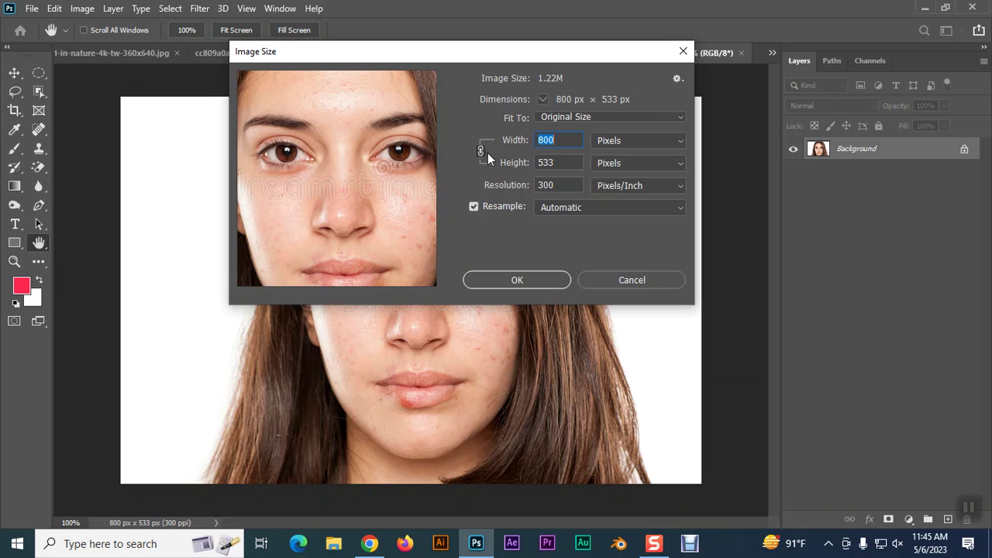
{"action": "type", "text": "1500"}
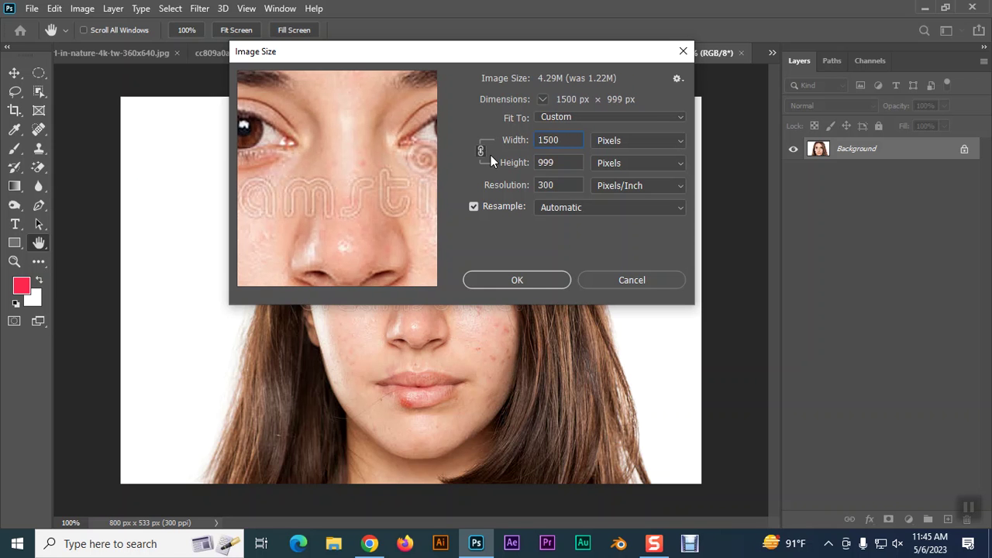
{"action": "left_click", "coordinate": [530, 280]}
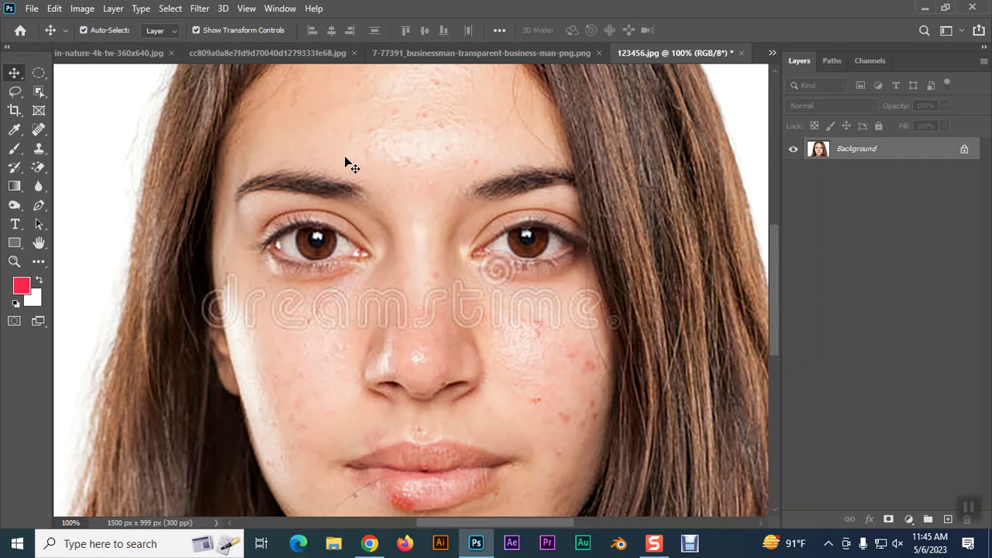
Step: Zoom in to check the enlarged face's quality, then zoom back out
{"action": "key", "text": "ctrl"}
{"action": "key", "text": "ctrl+plus"}
{"action": "key", "text": "ctrl+plus"}
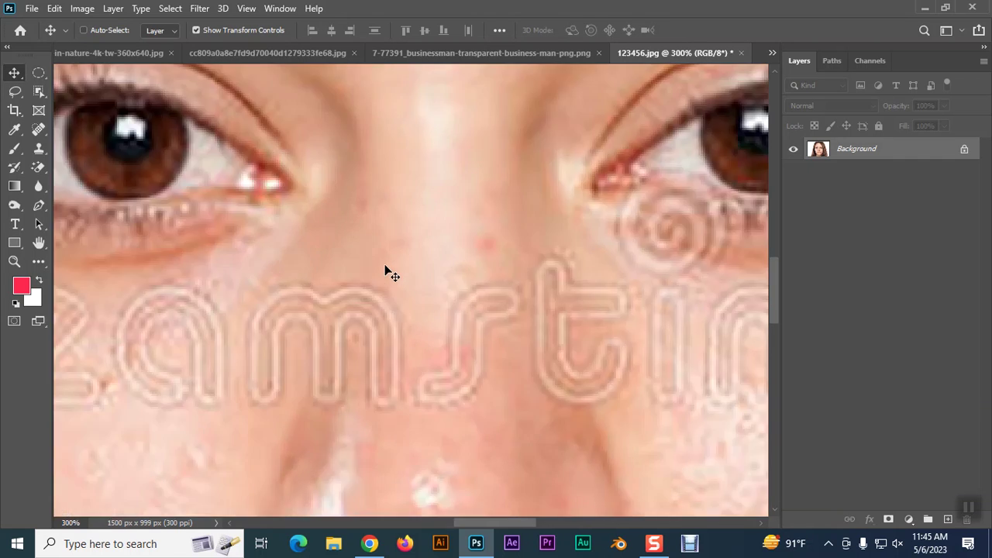
{"action": "scroll", "coordinate": [392, 273], "scroll_direction": "up", "scroll_amount": 6}
{"action": "scroll", "coordinate": [392, 273], "scroll_direction": "left", "scroll_amount": 4}
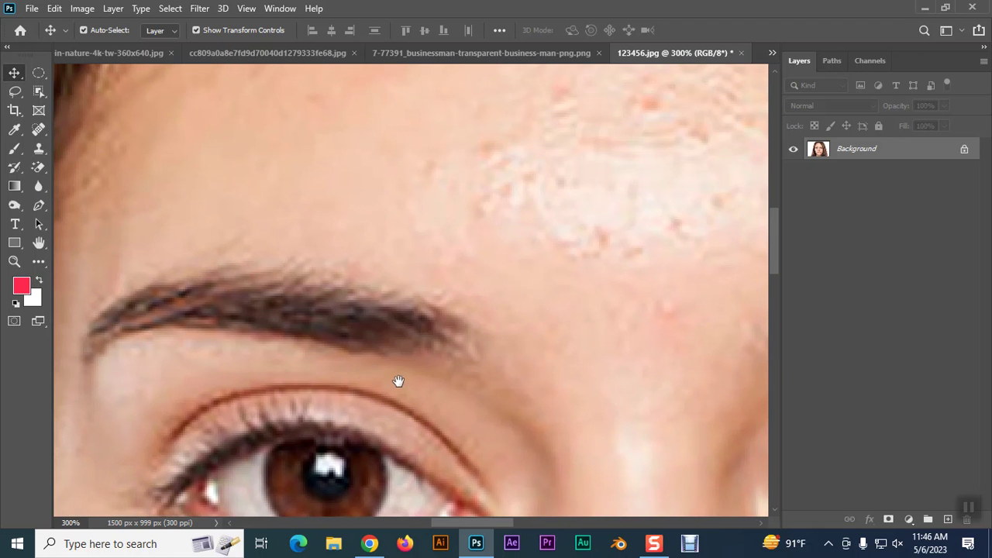
{"action": "key", "text": "ctrl+minus"}
{"action": "key", "text": "ctrl+minus"}
{"action": "key", "text": "ctrl+minus"}
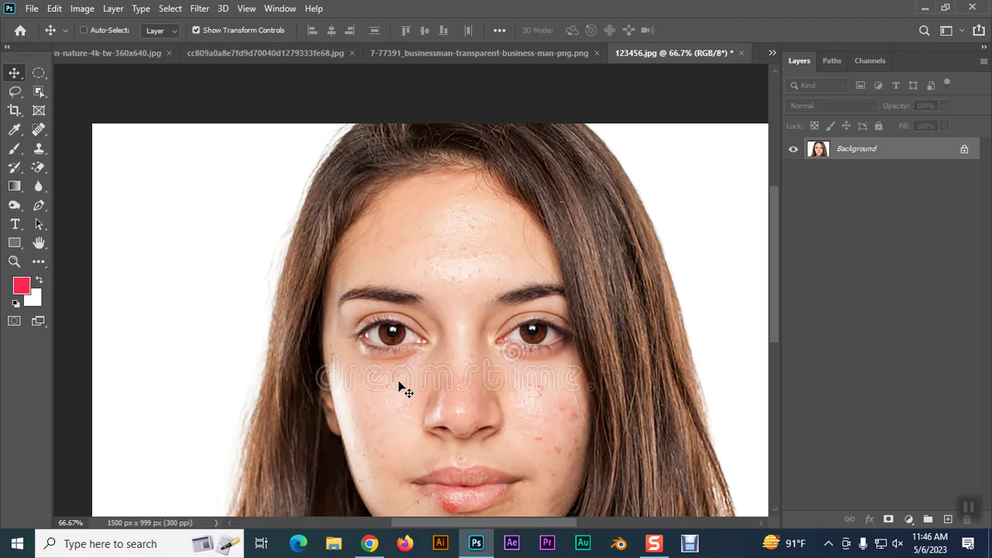
{"action": "left_click_drag", "start_coordinate": [491, 349], "coordinate": [421, 195]}
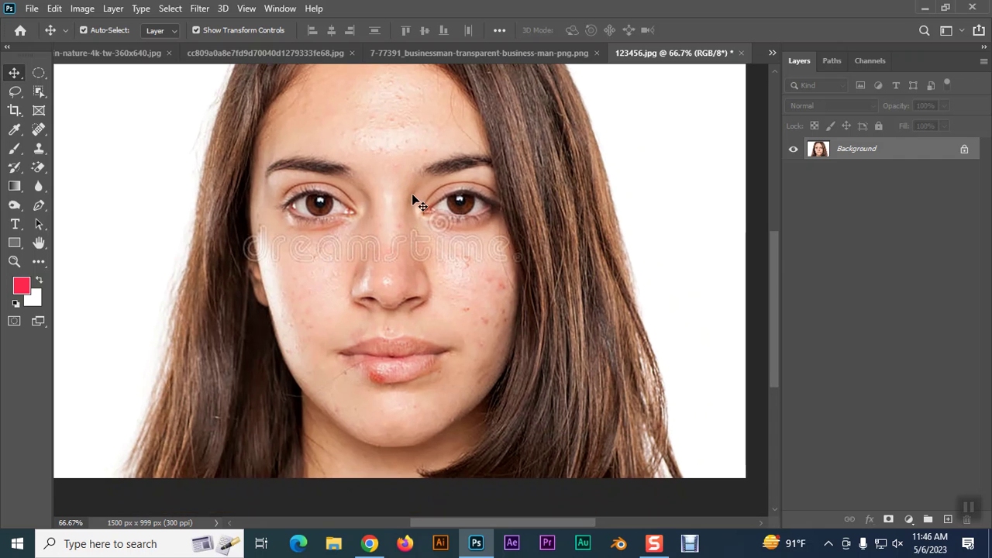
Step: Apply Image Size with Preserve Details 2.0 resampling, then undo back to 800 × 533 px
{"action": "left_click", "coordinate": [82, 8]}
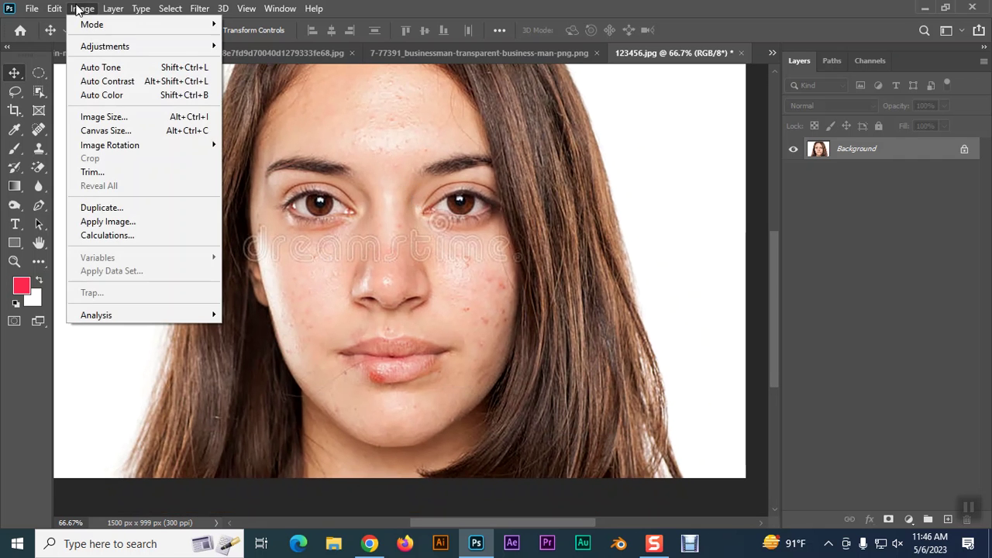
{"action": "left_click", "coordinate": [112, 118]}
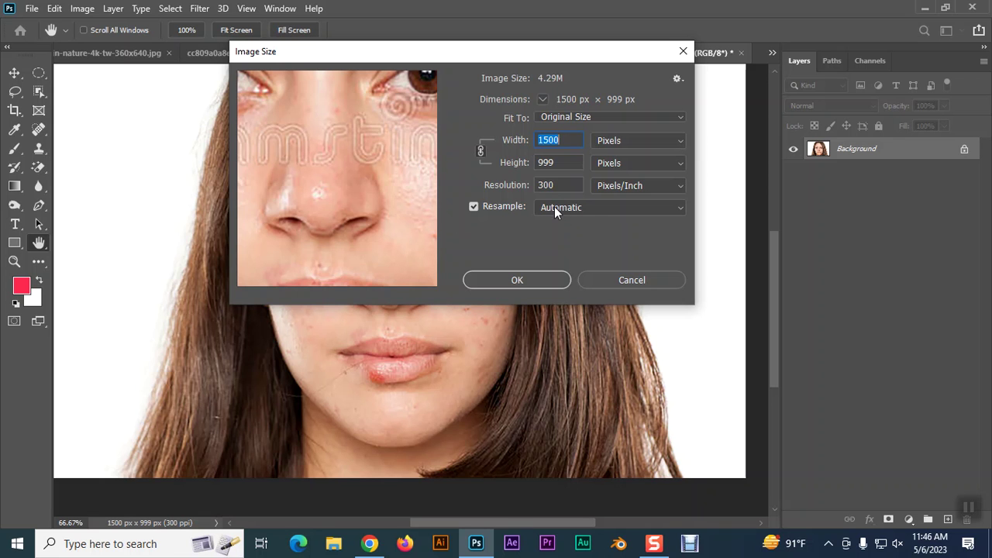
{"action": "left_click", "coordinate": [586, 207]}
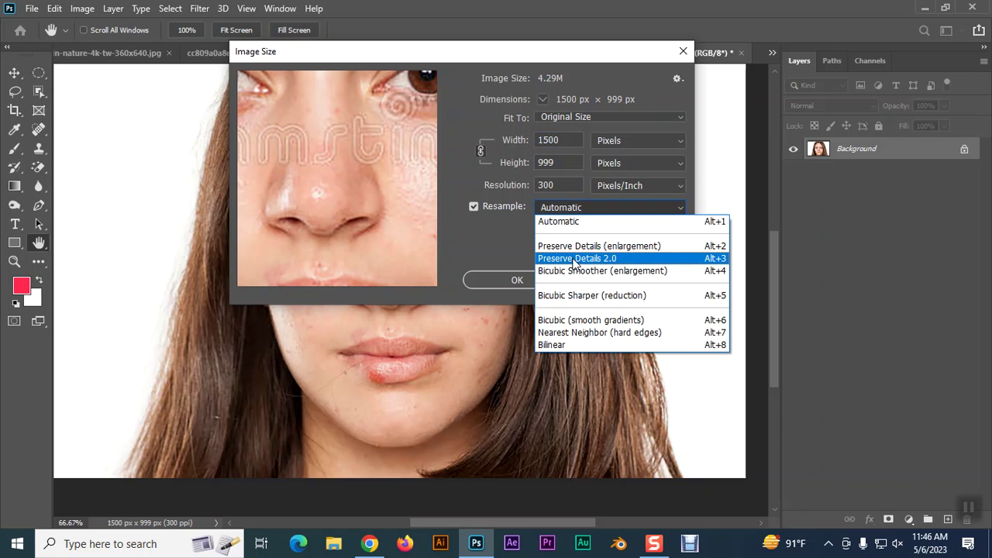
{"action": "left_click", "coordinate": [602, 259]}
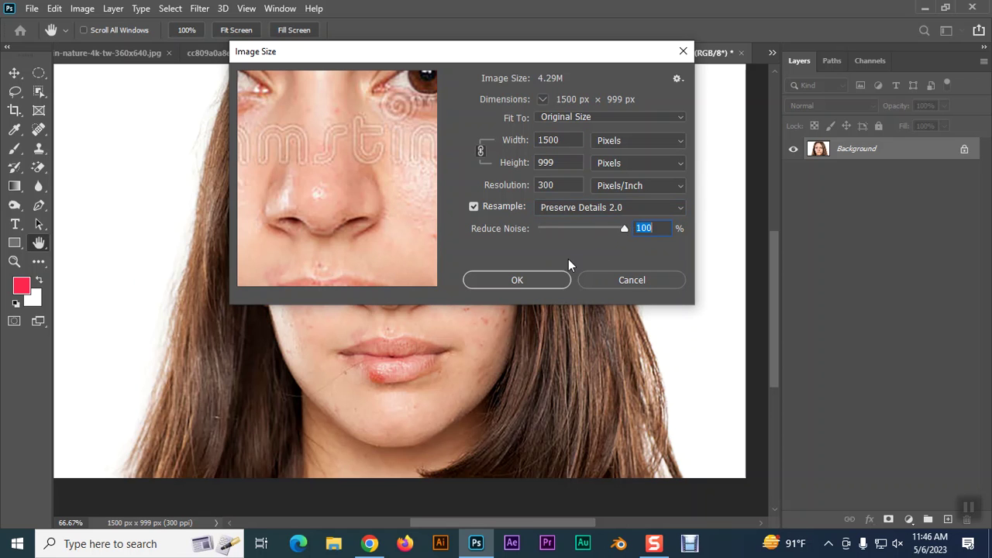
{"action": "left_click", "coordinate": [540, 281]}
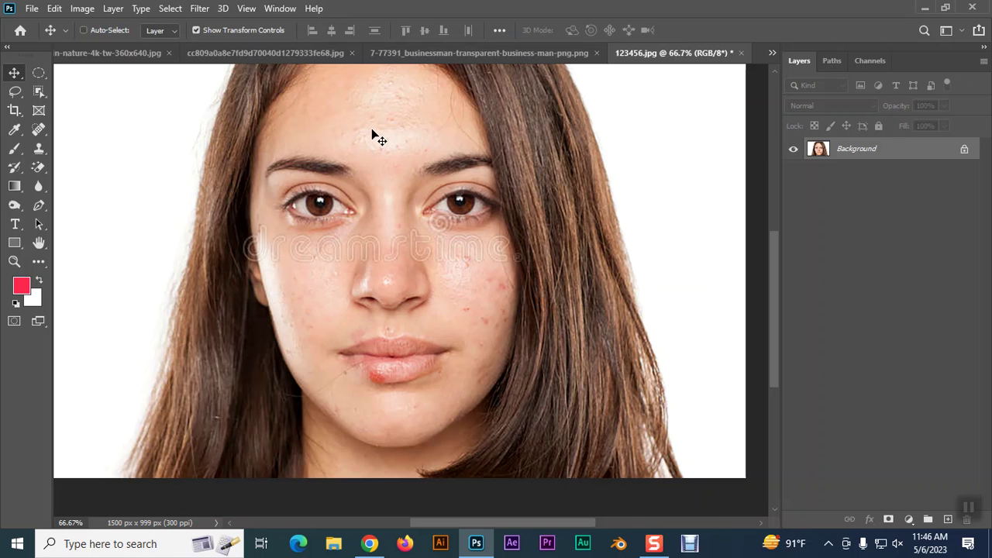
{"action": "key", "text": "ctrl+z"}
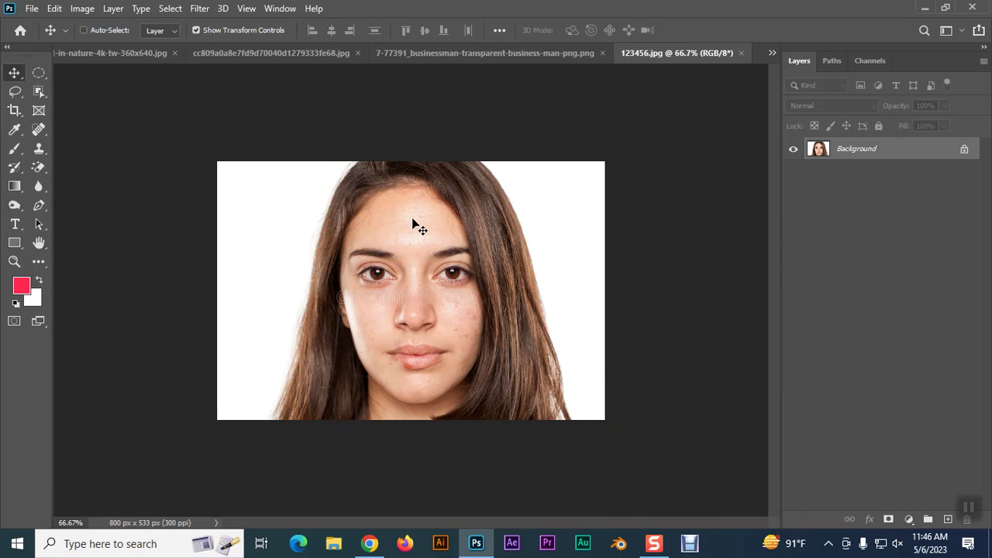
Step: Browse the Image folder in the Open dialog, then cancel without opening a file
{"action": "left_click", "coordinate": [32, 8]}
{"action": "left_click", "coordinate": [39, 37]}
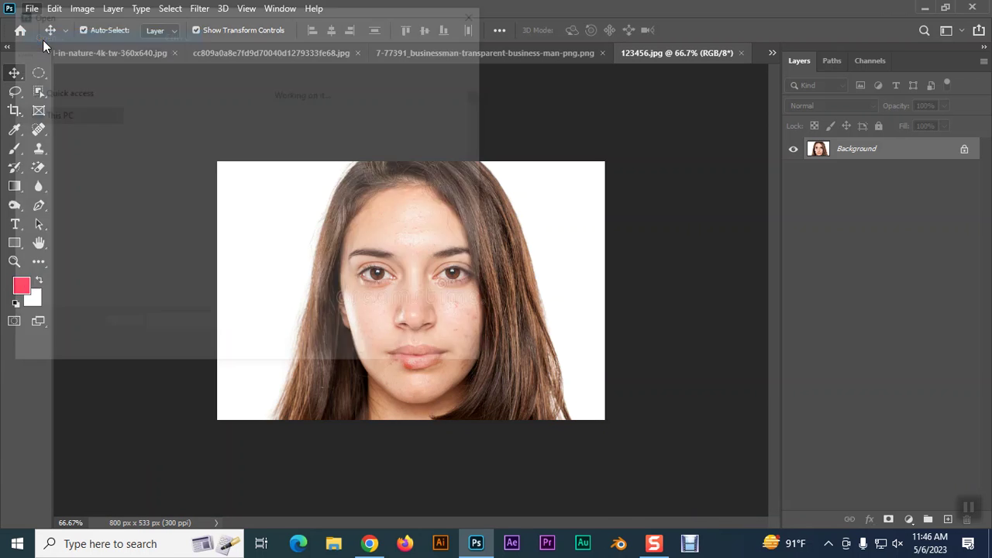
{"action": "left_click", "coordinate": [200, 216]}
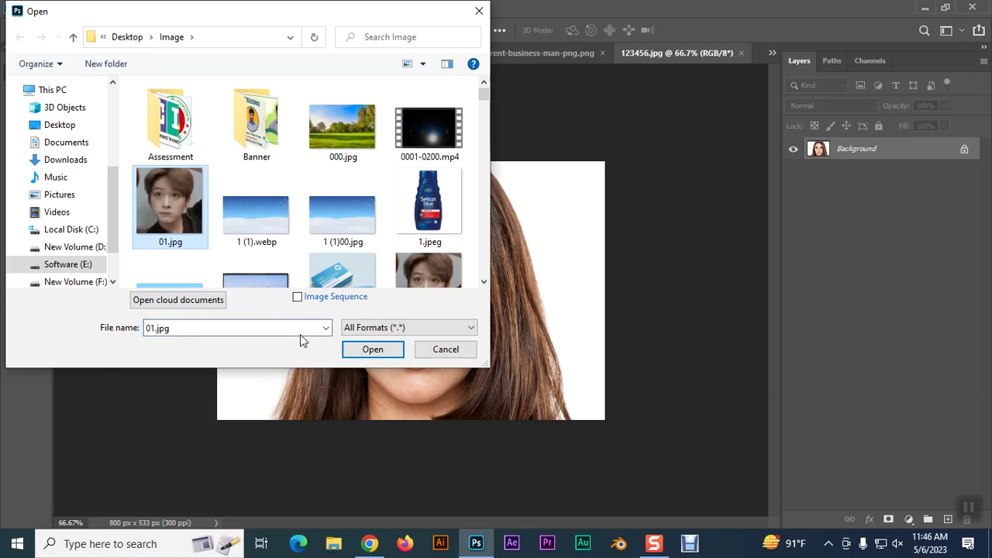
{"action": "left_click", "coordinate": [416, 269]}
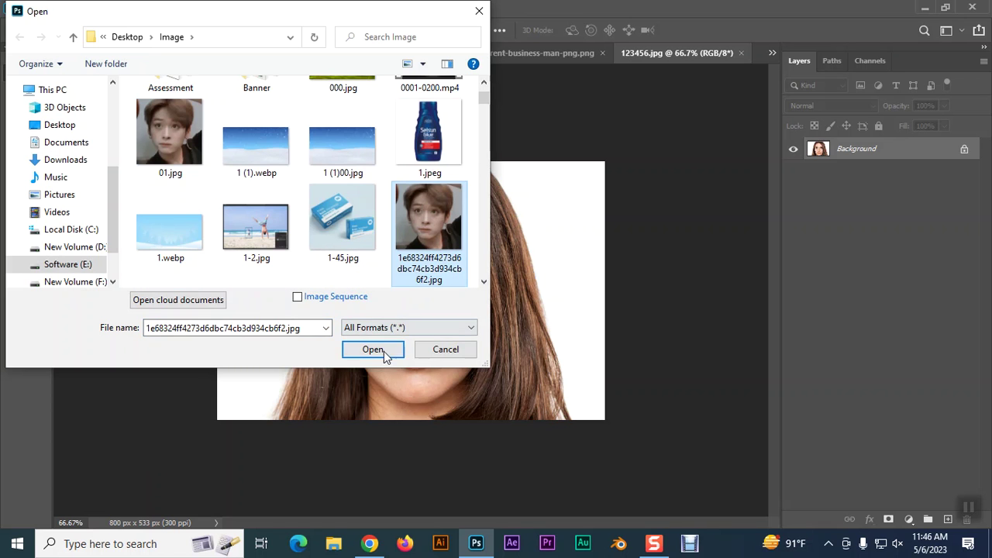
{"action": "left_click", "coordinate": [459, 349]}
Step: Switch to the close-up portrait and zoom in to inspect its facial detail
{"action": "left_click", "coordinate": [468, 52]}
{"action": "left_click", "coordinate": [333, 53]}
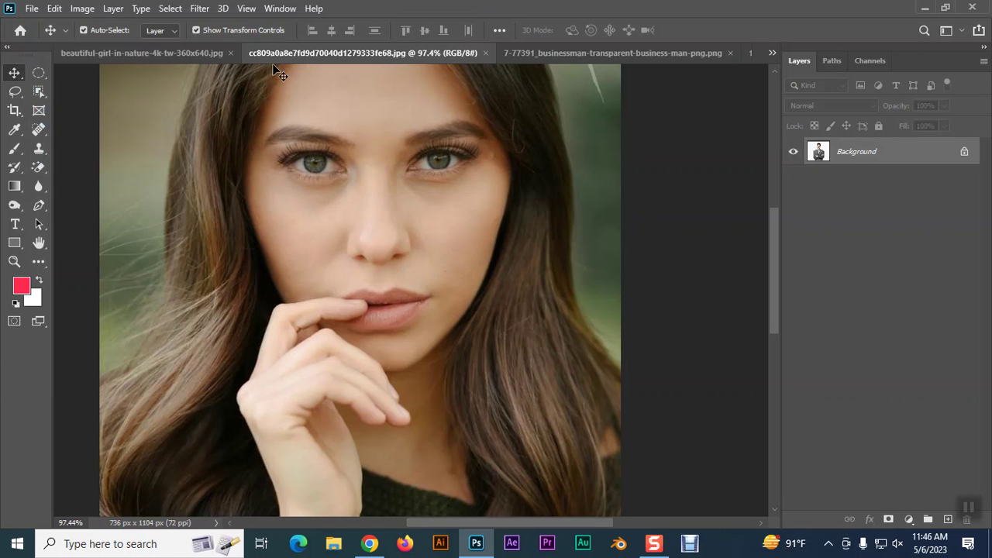
{"action": "left_click", "coordinate": [167, 52]}
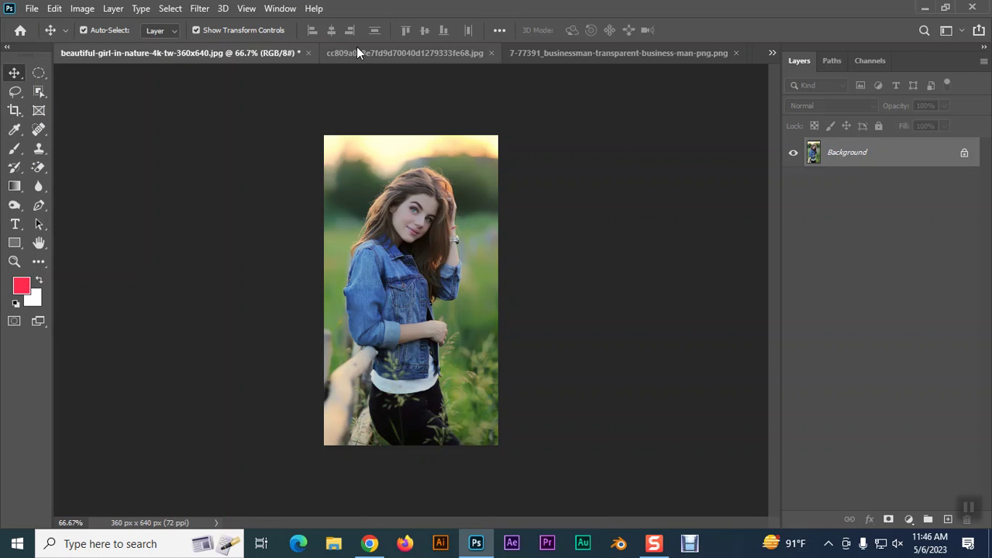
{"action": "left_click", "coordinate": [356, 50]}
{"action": "key", "text": "ctrl+plus"}
{"action": "key", "text": "ctrl+plus"}
{"action": "key", "text": "ctrl+plus"}
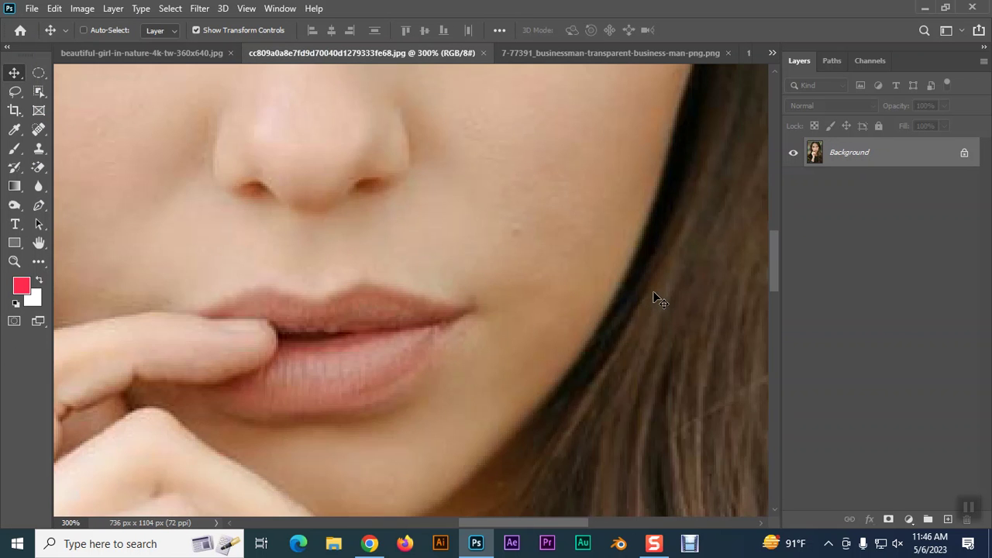
{"action": "scroll", "coordinate": [659, 300], "scroll_direction": "up", "scroll_amount": 5}
{"action": "scroll", "coordinate": [659, 301], "scroll_direction": "right", "scroll_amount": 2}
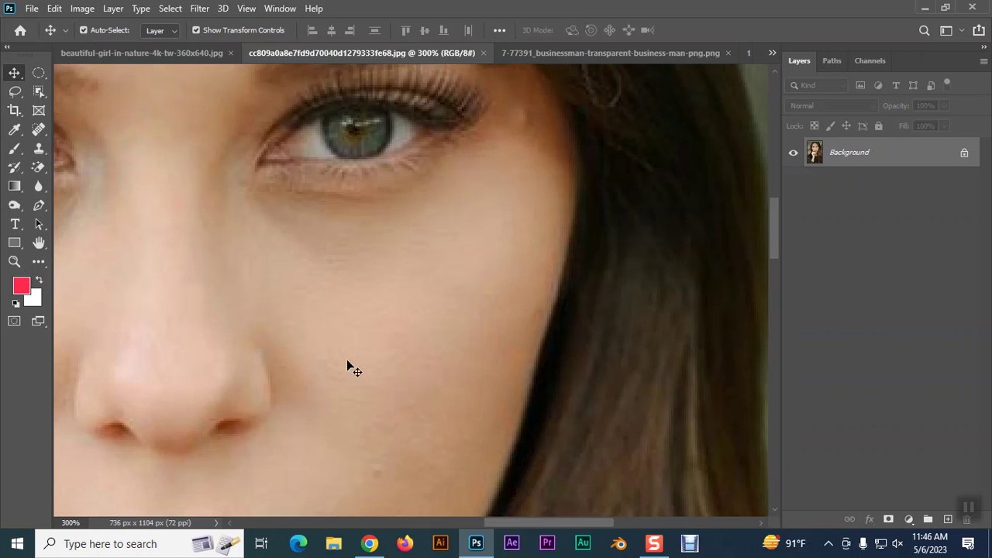
{"action": "scroll", "coordinate": [465, 315], "scroll_direction": "up", "scroll_amount": 5}
{"action": "scroll", "coordinate": [328, 204], "scroll_direction": "left", "scroll_amount": 3}
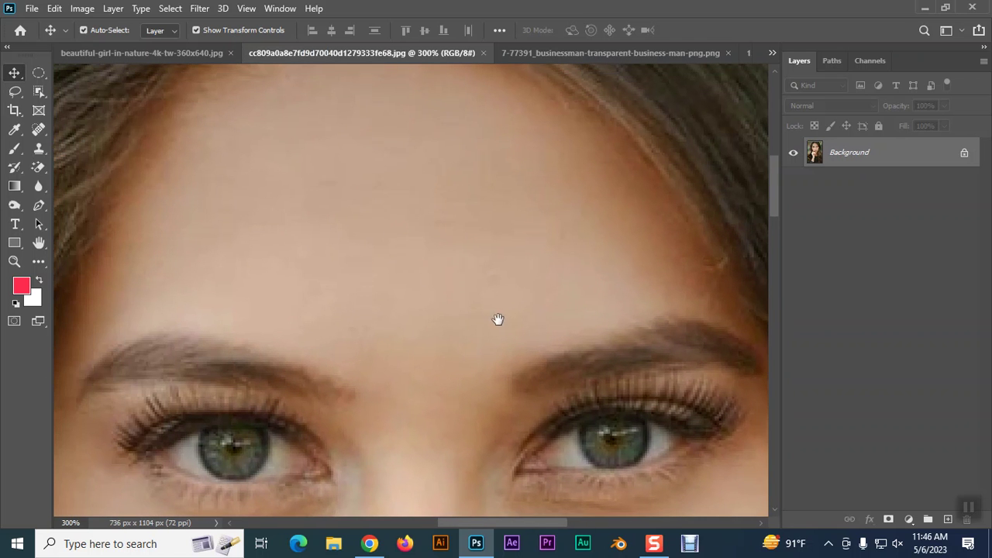
Step: Resample the close-up portrait to 300 Pixels/Inch in Image Size, giving 3067 × 4600 px
{"action": "left_click", "coordinate": [83, 9]}
{"action": "left_click", "coordinate": [118, 117]}
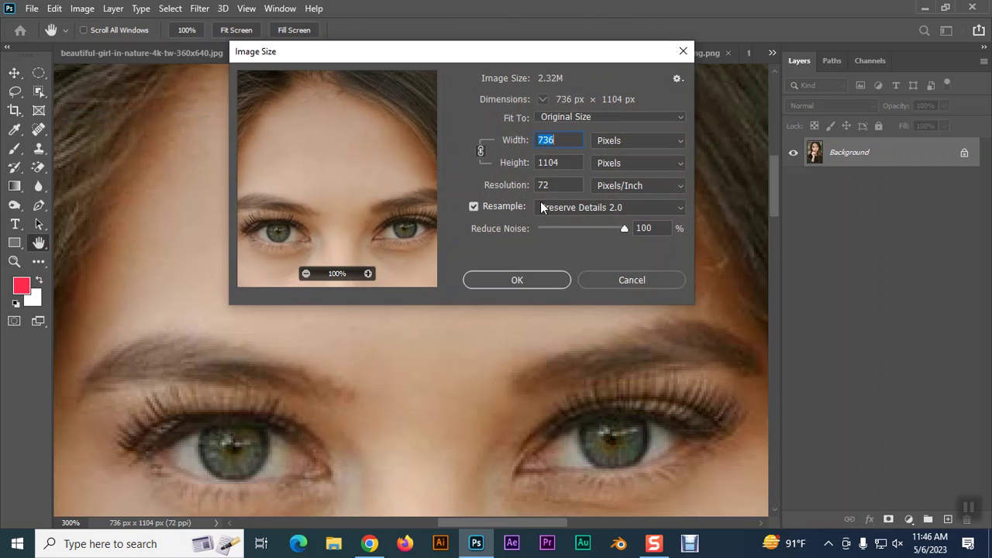
{"action": "double_click", "coordinate": [556, 186]}
{"action": "type", "text": "300"}
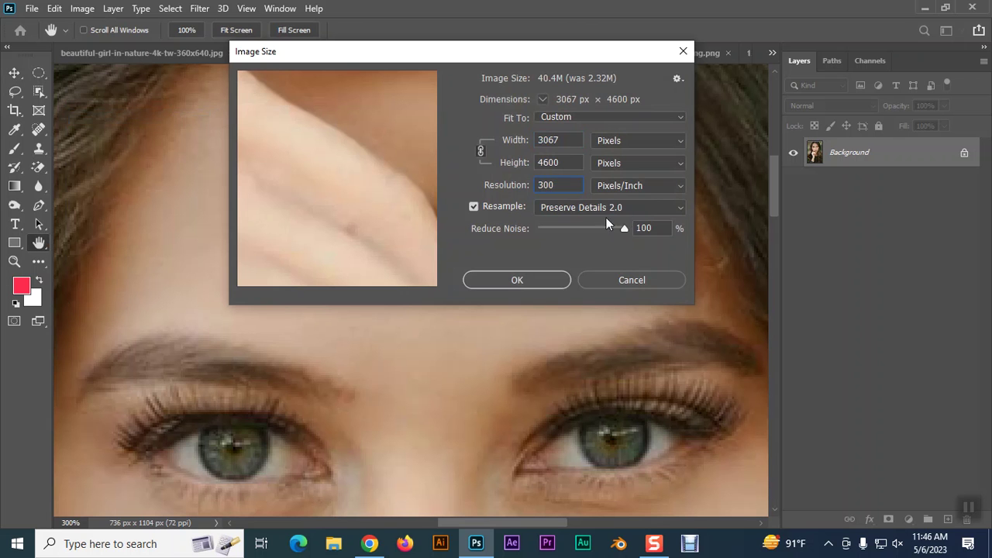
{"action": "left_click", "coordinate": [534, 280]}
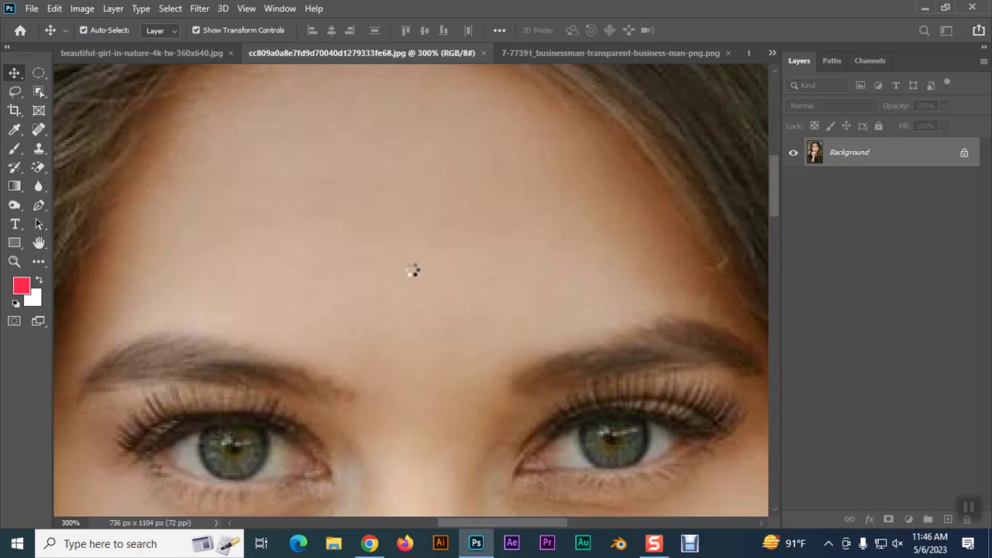
Step: Zoom and pan around the enlarged portrait's face, then zoom out to show the whole image
{"action": "key", "text": "ctrl+minus"}
{"action": "key", "text": "ctrl+minus"}
{"action": "key", "text": "ctrl+minus"}
{"action": "key", "text": "ctrl+minus"}
{"action": "key", "text": "ctrl+minus"}
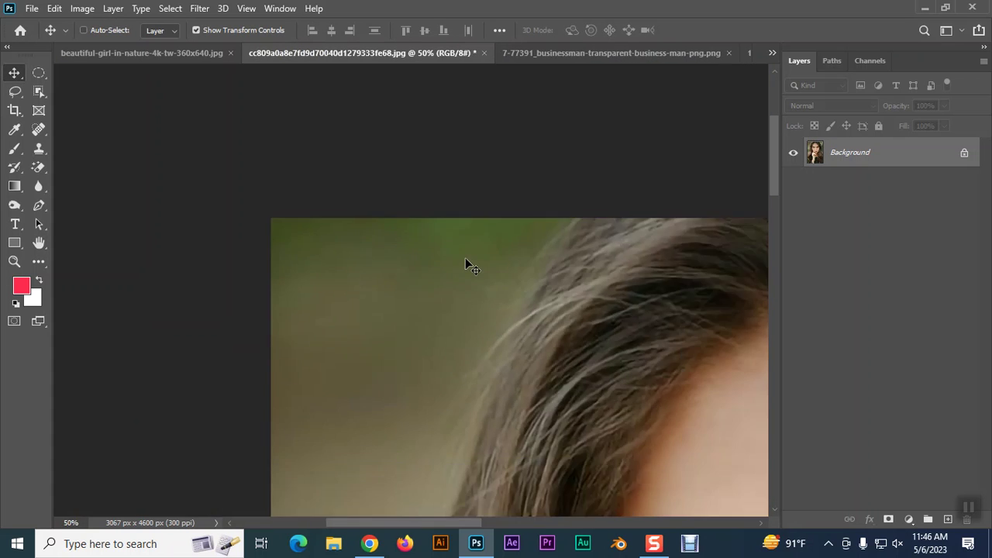
{"action": "left_click_drag", "start_coordinate": [467, 266], "coordinate": [363, 122]}
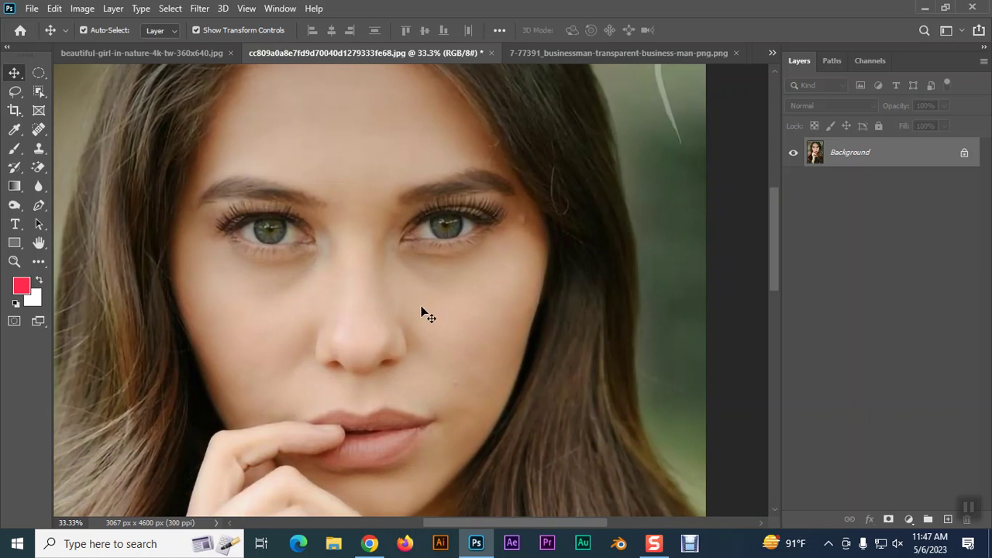
{"action": "scroll", "coordinate": [447, 294], "scroll_direction": "up", "scroll_amount": 6}
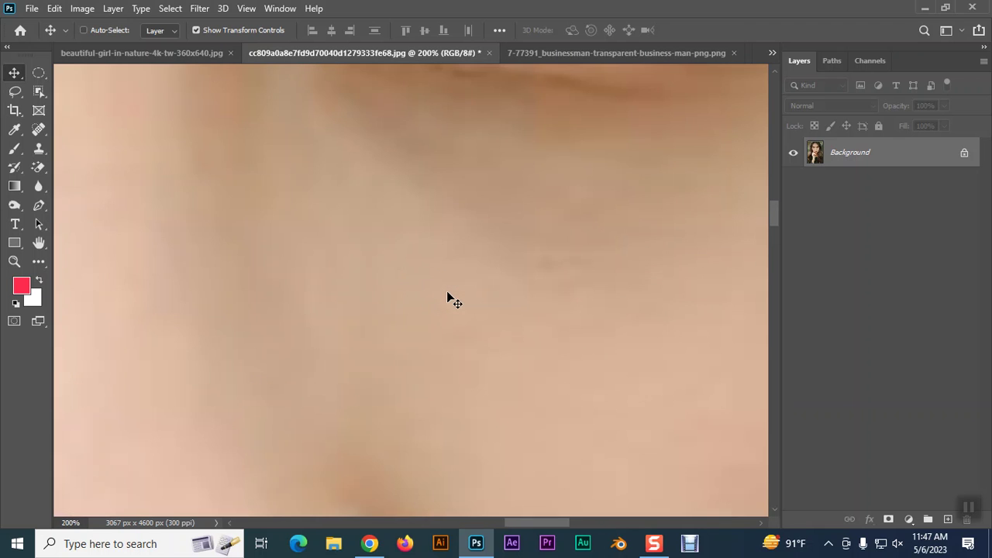
{"action": "scroll", "coordinate": [448, 297], "scroll_direction": "down", "scroll_amount": 3}
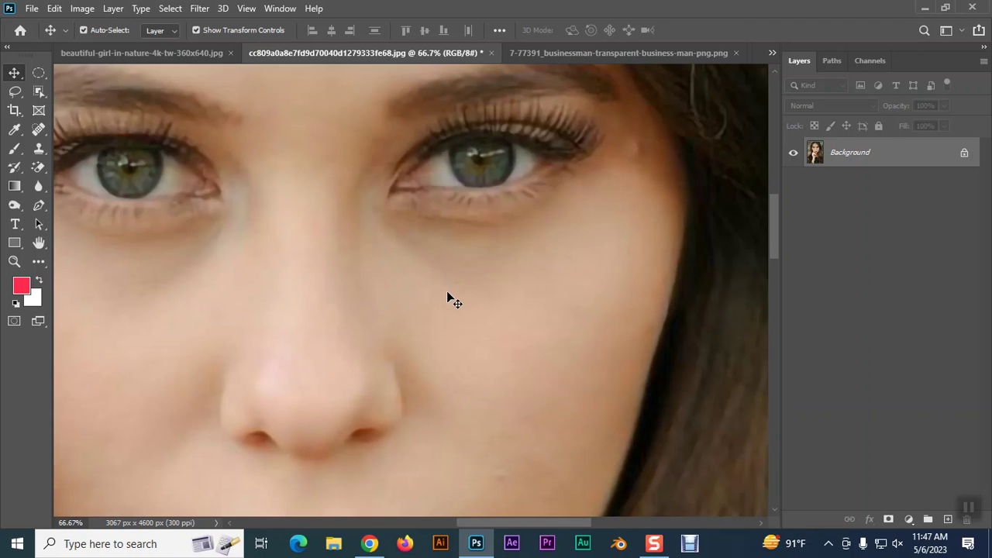
{"action": "left_click_drag", "start_coordinate": [516, 352], "coordinate": [490, 261]}
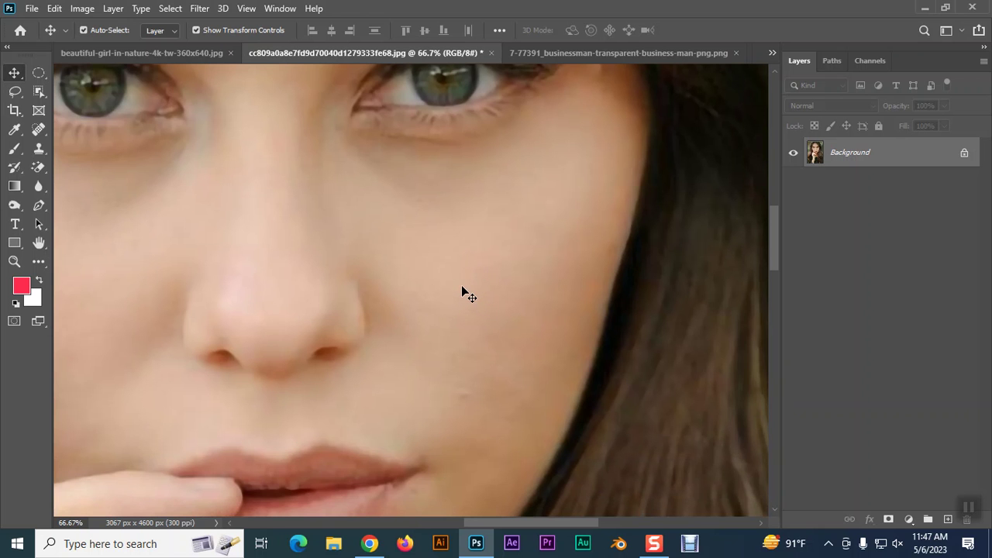
{"action": "scroll", "coordinate": [462, 287], "scroll_direction": "down", "scroll_amount": 3}
{"action": "scroll", "coordinate": [462, 292], "scroll_direction": "down", "scroll_amount": 1}
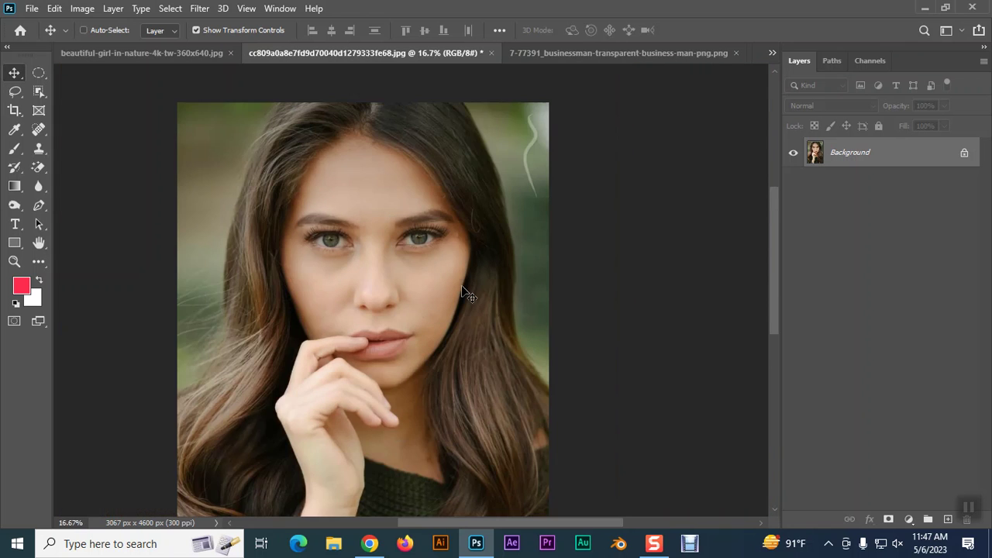
Step: Close the enlarged portrait without saving and open Image Size for the girl photo
{"action": "left_click", "coordinate": [491, 53]}
{"action": "left_click", "coordinate": [498, 222]}
{"action": "left_click", "coordinate": [82, 8]}
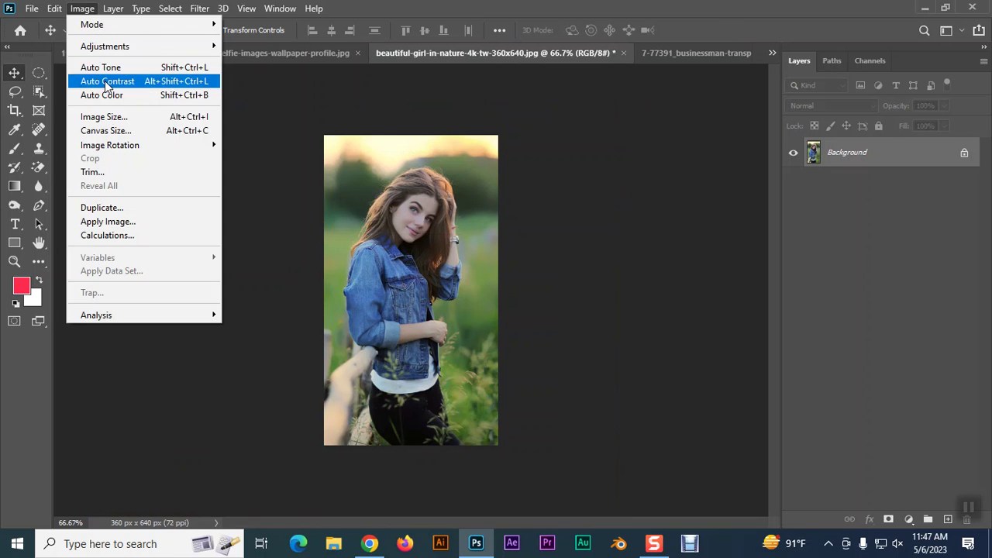
{"action": "left_click", "coordinate": [180, 117]}
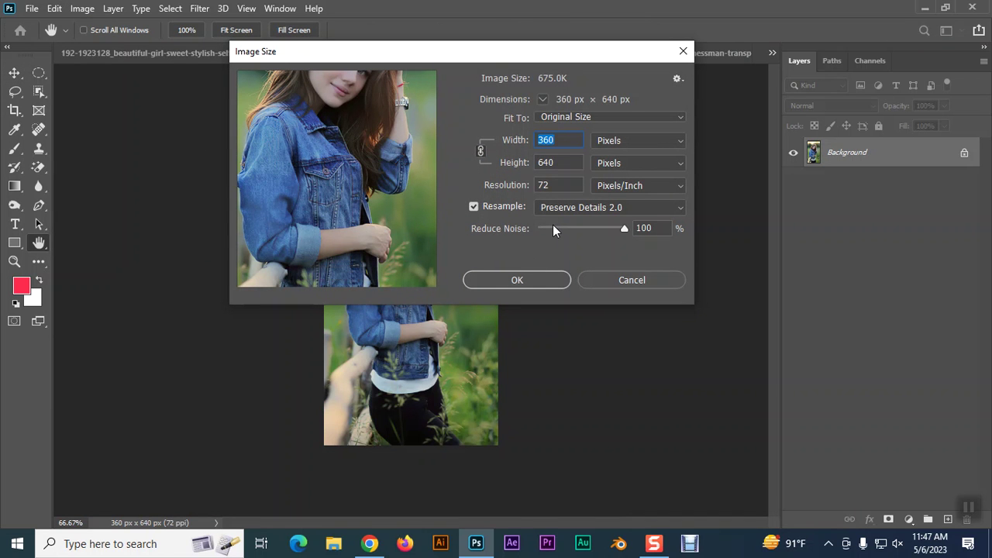
{"action": "left_click", "coordinate": [563, 208]}
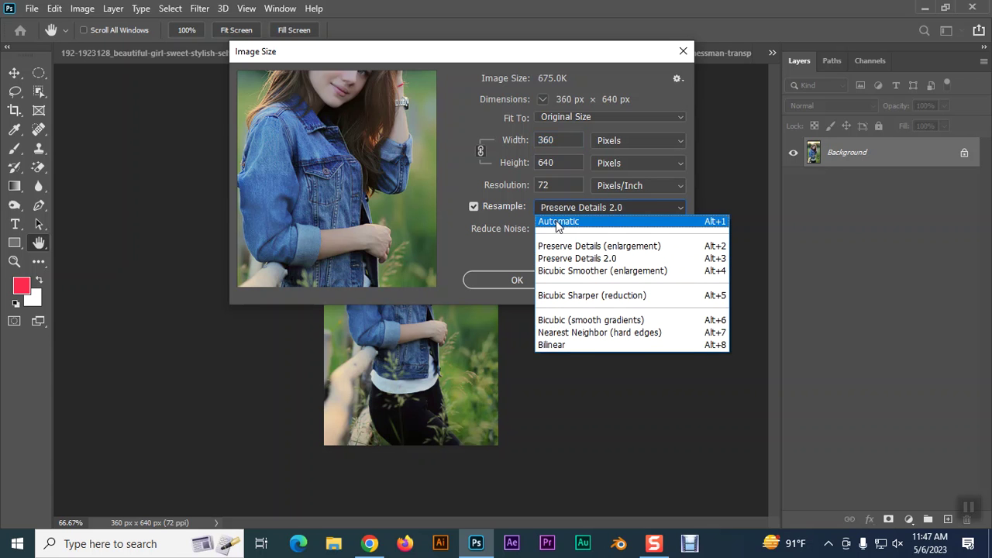
{"action": "left_click", "coordinate": [593, 378]}
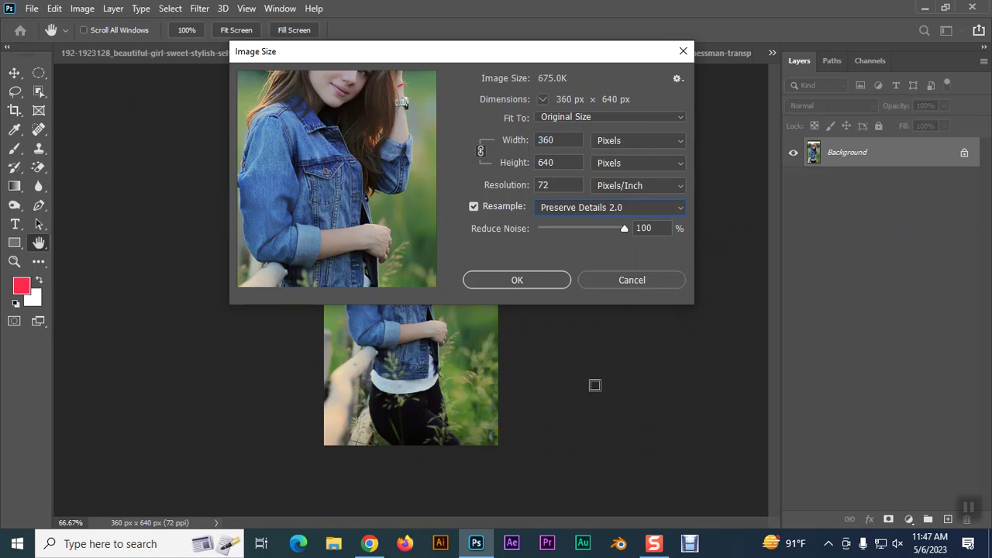
Step: Preview the face while trying Automatic, Preserve Details and Bicubic Smoother resampling
{"action": "left_click_drag", "start_coordinate": [343, 111], "coordinate": [347, 195]}
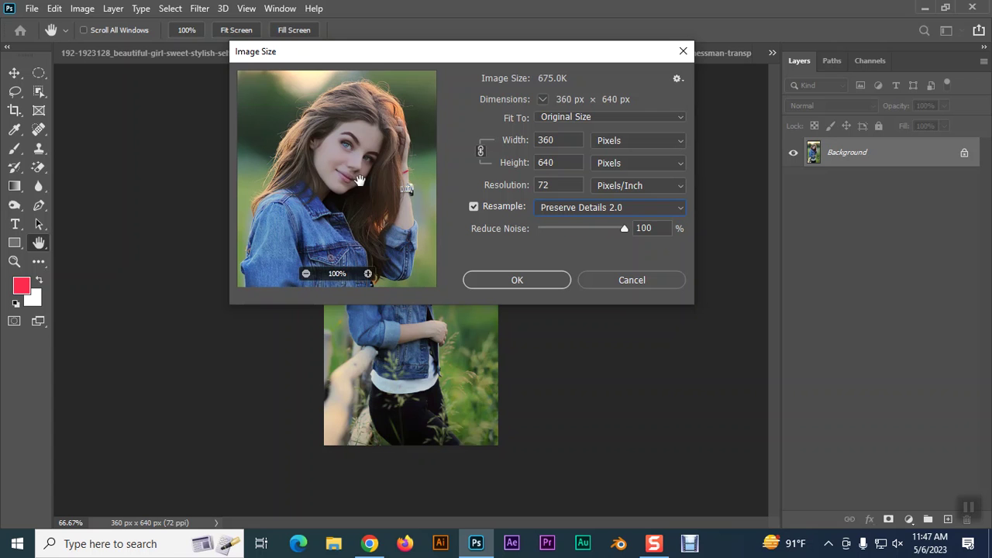
{"action": "left_click", "coordinate": [547, 207]}
{"action": "left_click", "coordinate": [557, 220]}
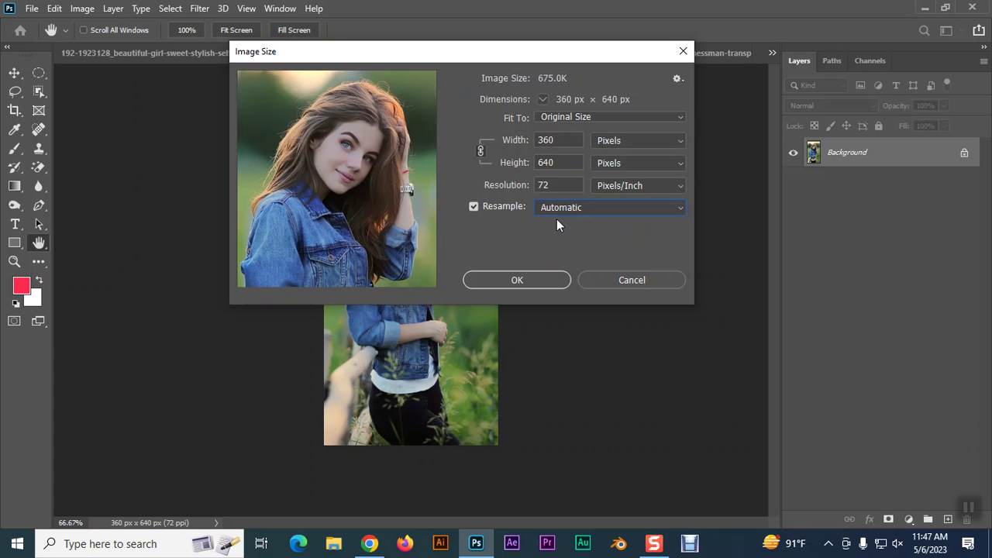
{"action": "left_click", "coordinate": [549, 205]}
{"action": "left_click", "coordinate": [599, 246]}
{"action": "left_click", "coordinate": [557, 212]}
{"action": "left_click", "coordinate": [569, 271]}
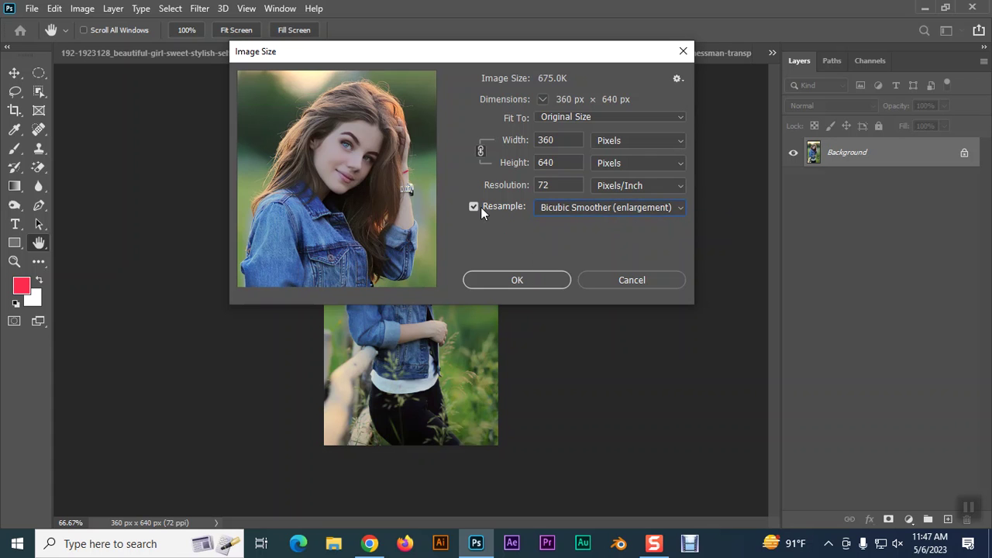
Step: Leave the Resample option set to Automatic
{"action": "mouse_move", "coordinate": [384, 194]}
{"action": "left_click", "coordinate": [565, 212]}
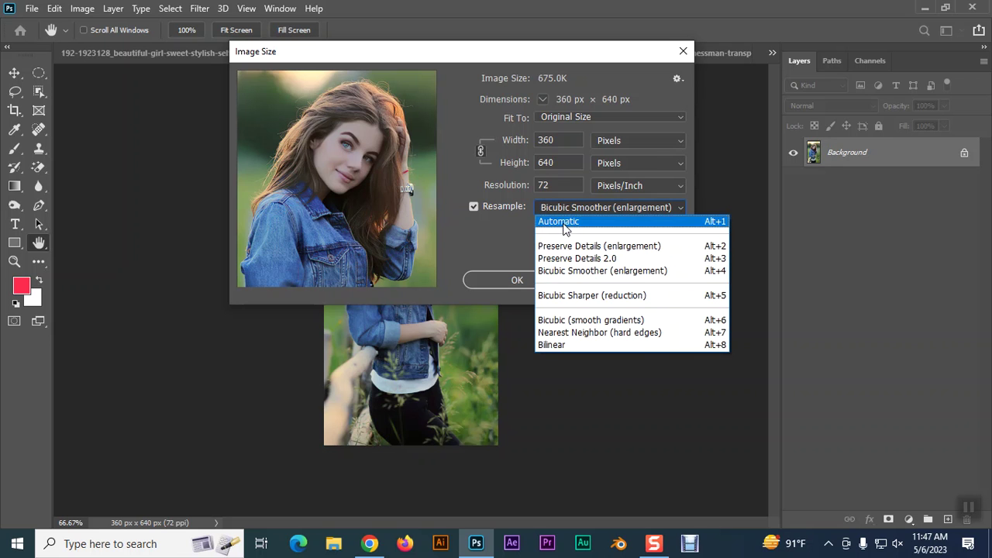
{"action": "left_click", "coordinate": [564, 224]}
{"action": "mouse_move", "coordinate": [342, 153]}
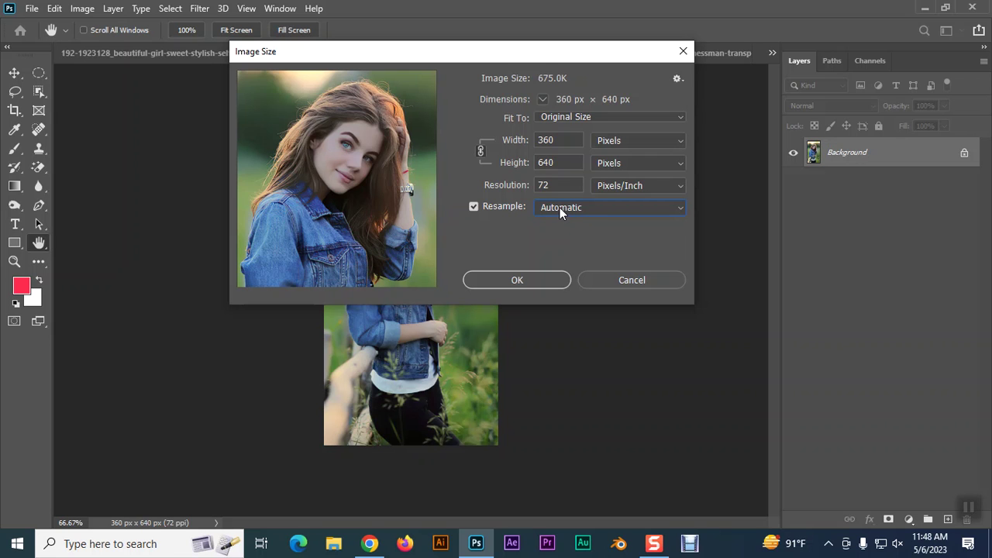
{"action": "mouse_move", "coordinate": [321, 126]}
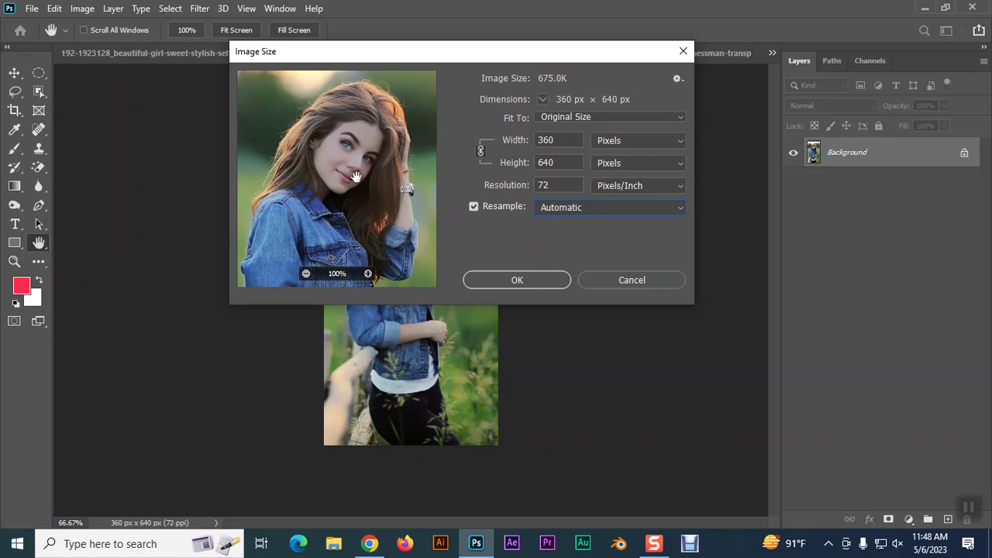
{"action": "mouse_move", "coordinate": [409, 183]}
Step: Magnify the Image Size preview to 400% over the eye and mouth
{"action": "left_click", "coordinate": [368, 273]}
{"action": "left_click", "coordinate": [367, 273]}
{"action": "left_click", "coordinate": [367, 273]}
{"action": "left_click_drag", "start_coordinate": [377, 138], "coordinate": [492, 250]}
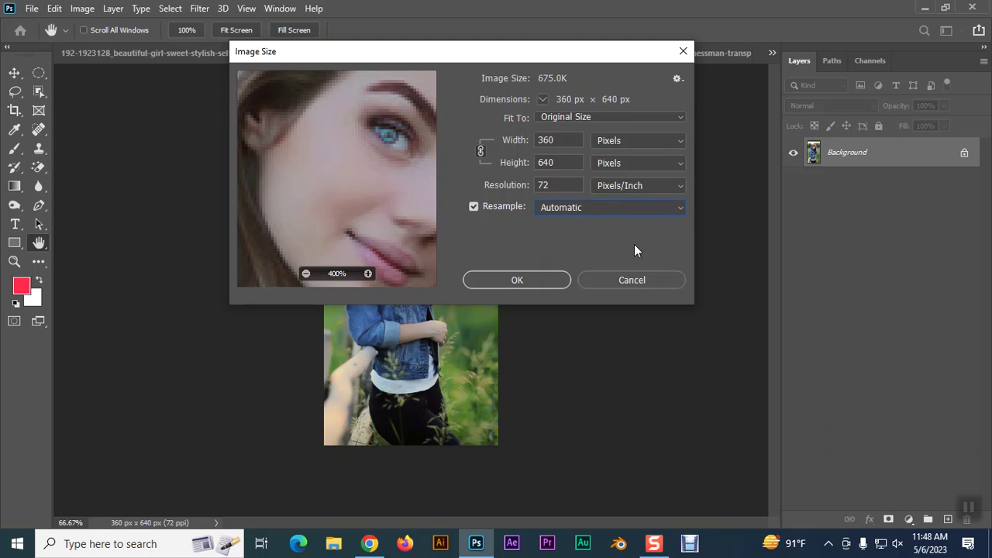
Step: Try Preserve Details 2.0 and enlargement with Reduce Noise 0–100, then cancel
{"action": "left_click", "coordinate": [572, 208]}
{"action": "left_click", "coordinate": [575, 259]}
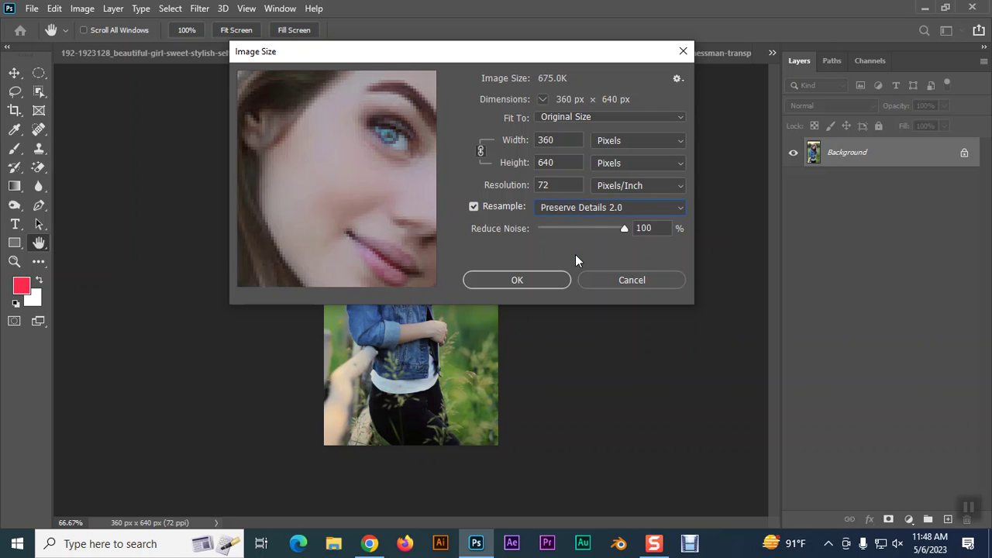
{"action": "mouse_move", "coordinate": [623, 228]}
{"action": "left_mouse_down"}
{"action": "mouse_move", "coordinate": [528, 232]}
{"action": "mouse_move", "coordinate": [619, 235]}
{"action": "left_mouse_up"}
{"action": "left_click", "coordinate": [612, 208]}
{"action": "left_click", "coordinate": [612, 246]}
{"action": "left_click_drag", "start_coordinate": [626, 228], "coordinate": [630, 229]}
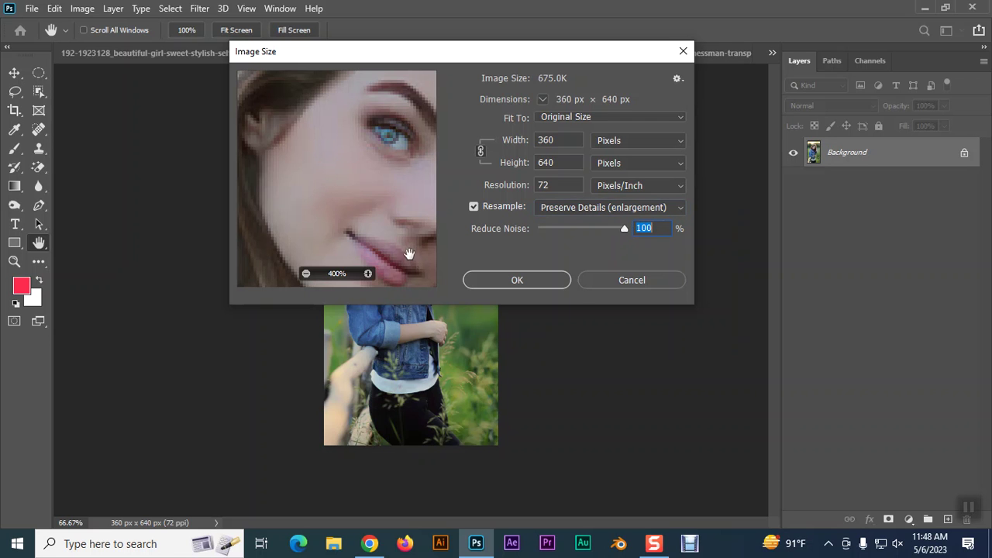
{"action": "left_click", "coordinate": [628, 277]}
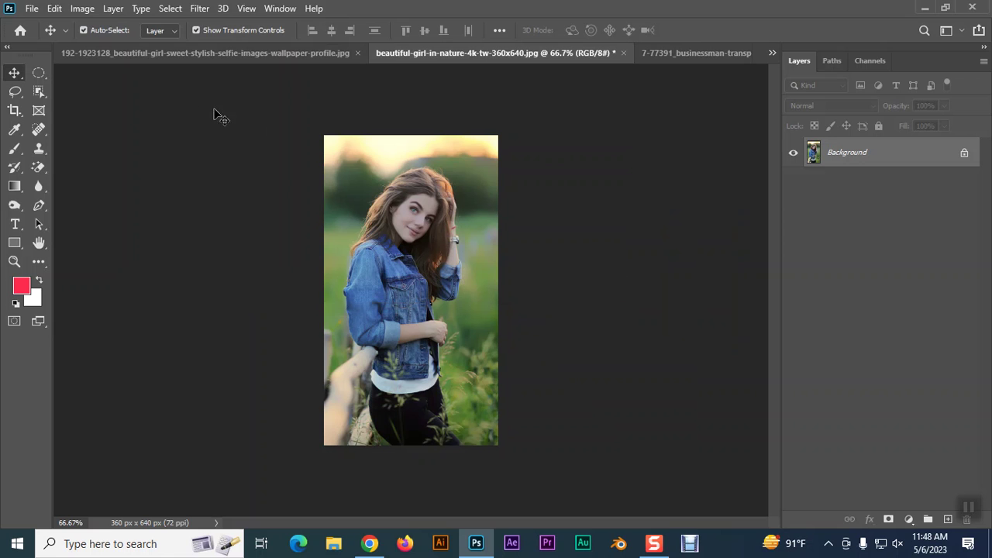
{"action": "left_click", "coordinate": [82, 9]}
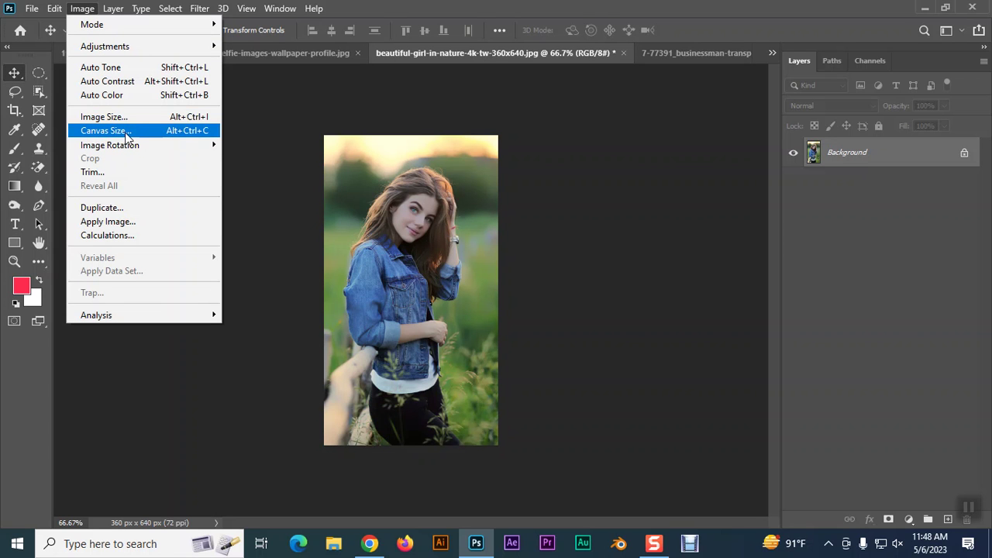
Step: Cancel the Canvas Size dialog on the girl photo and switch to the blank Untitled-1 document
{"action": "left_click", "coordinate": [115, 133]}
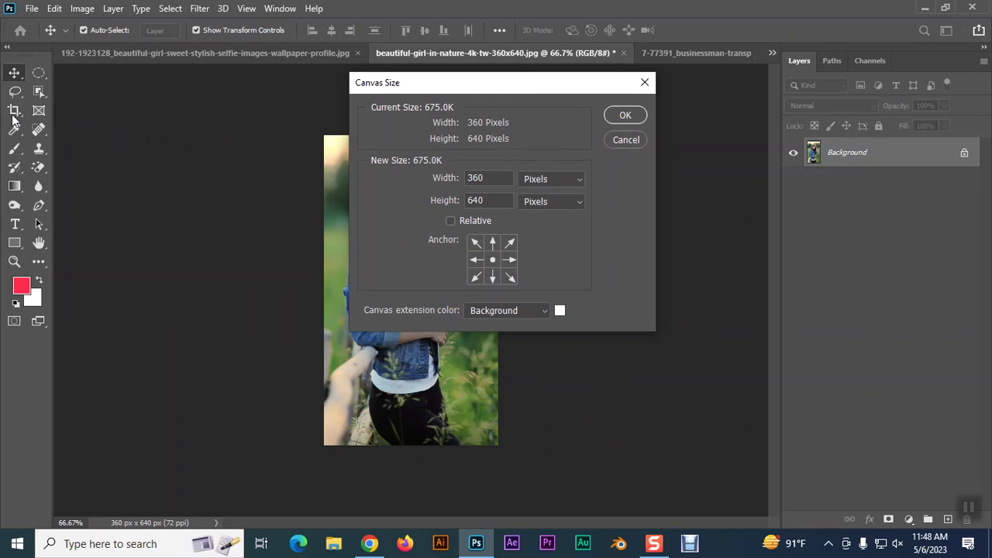
{"action": "left_click", "coordinate": [625, 144]}
{"action": "left_click", "coordinate": [772, 53]}
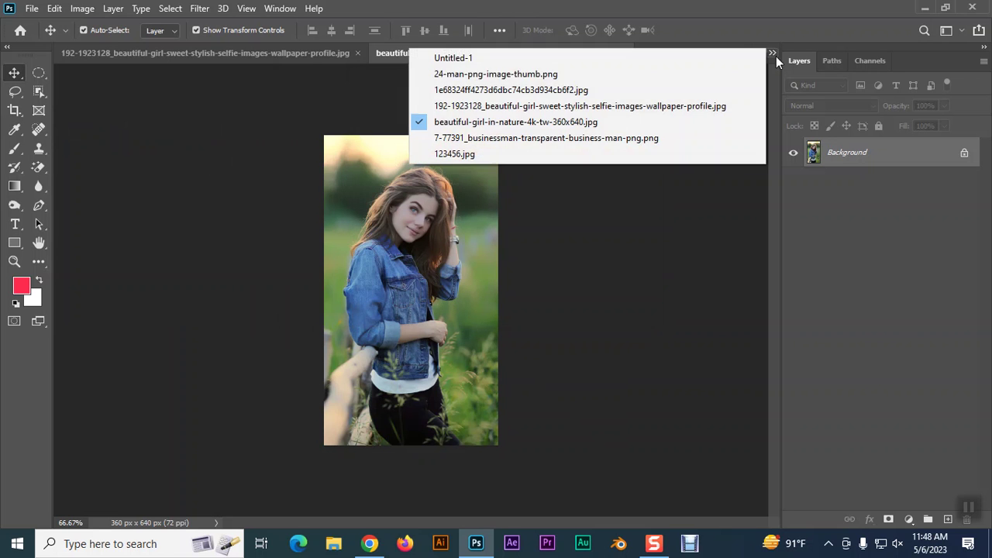
{"action": "left_click", "coordinate": [485, 58]}
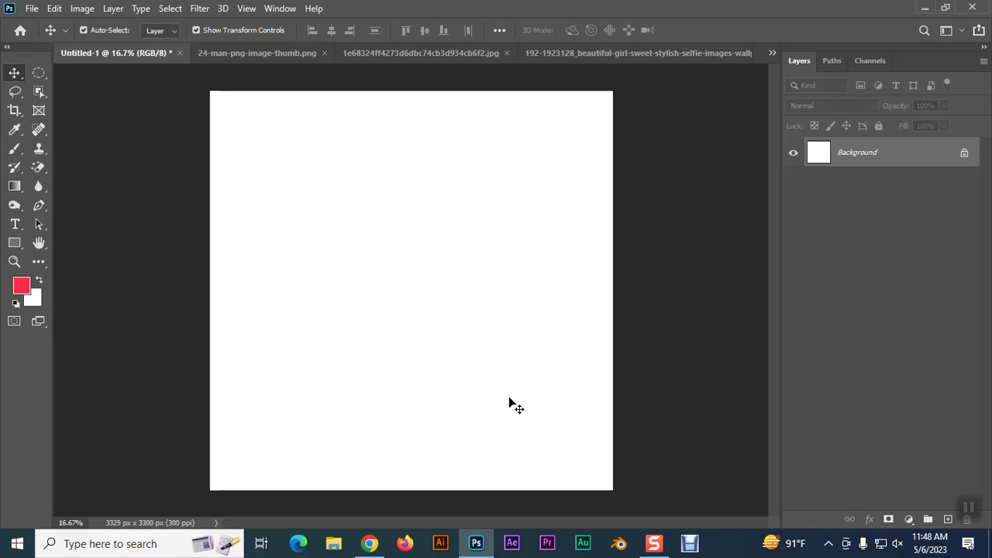
{"action": "left_click", "coordinate": [83, 7]}
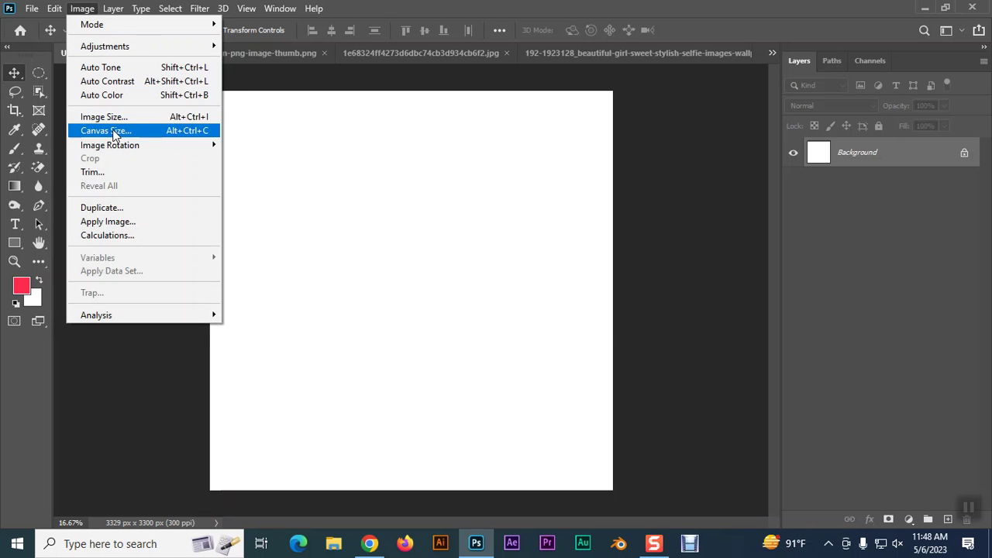
{"action": "left_click", "coordinate": [109, 131]}
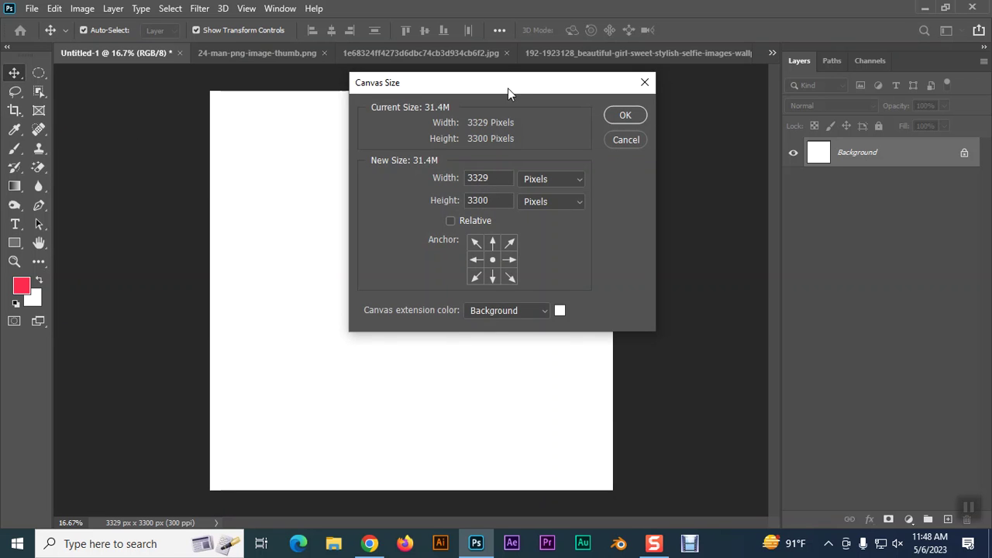
{"action": "left_click_drag", "start_coordinate": [498, 82], "coordinate": [628, 72]}
{"action": "left_click_drag", "start_coordinate": [622, 165], "coordinate": [590, 167]}
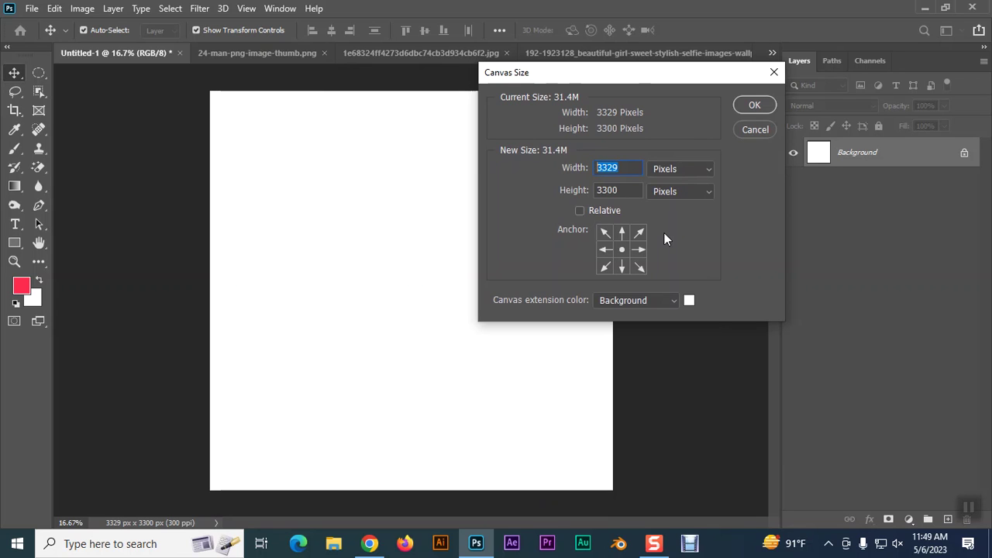
{"action": "type", "text": "4000"}
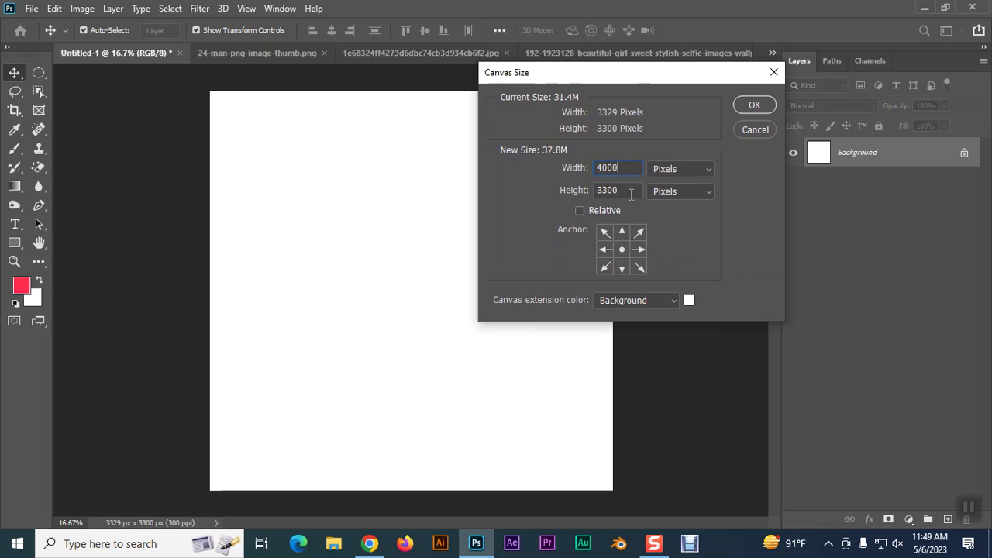
{"action": "left_click_drag", "start_coordinate": [630, 194], "coordinate": [596, 193]}
{"action": "type", "text": "5000"}
{"action": "left_click", "coordinate": [752, 103]}
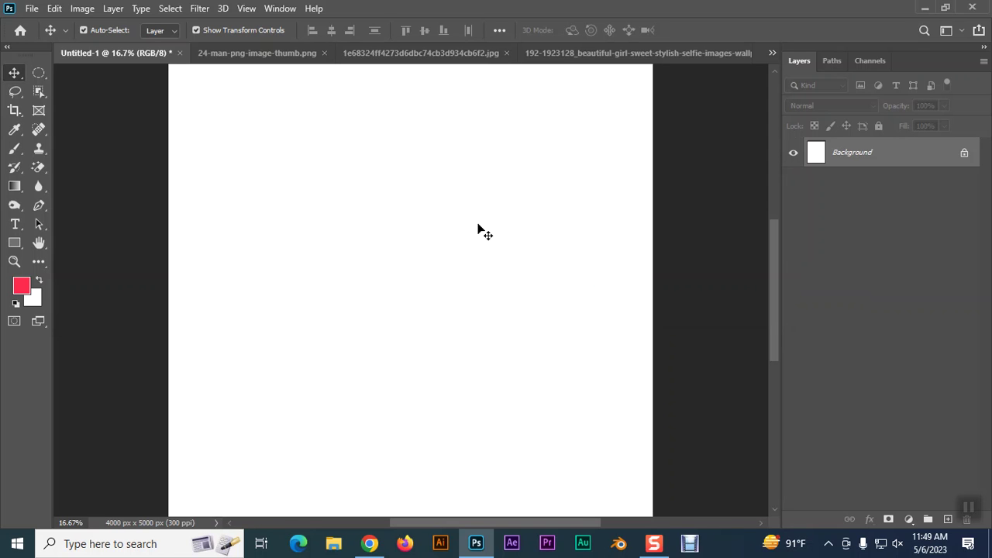
{"action": "key", "text": "ctrl+z"}
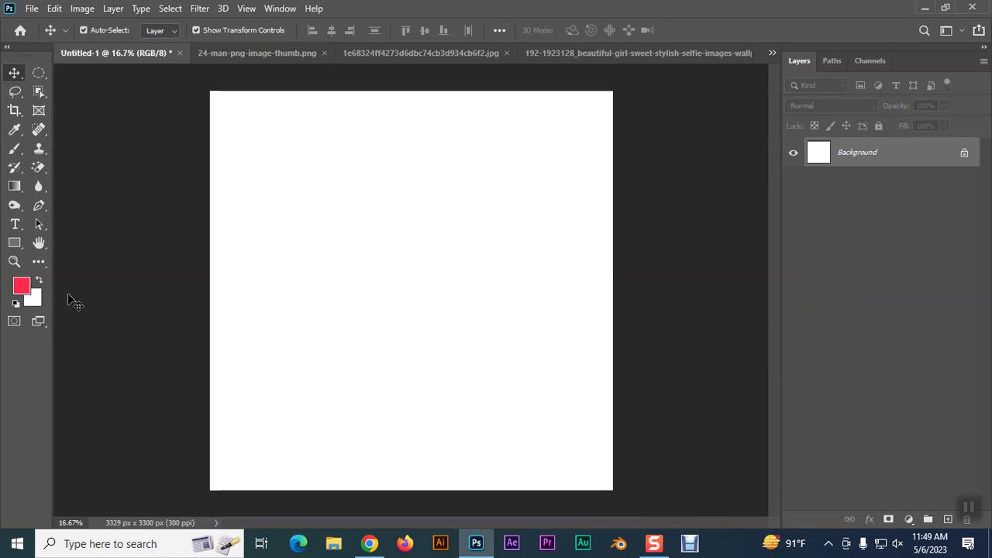
{"action": "left_click", "coordinate": [35, 300]}
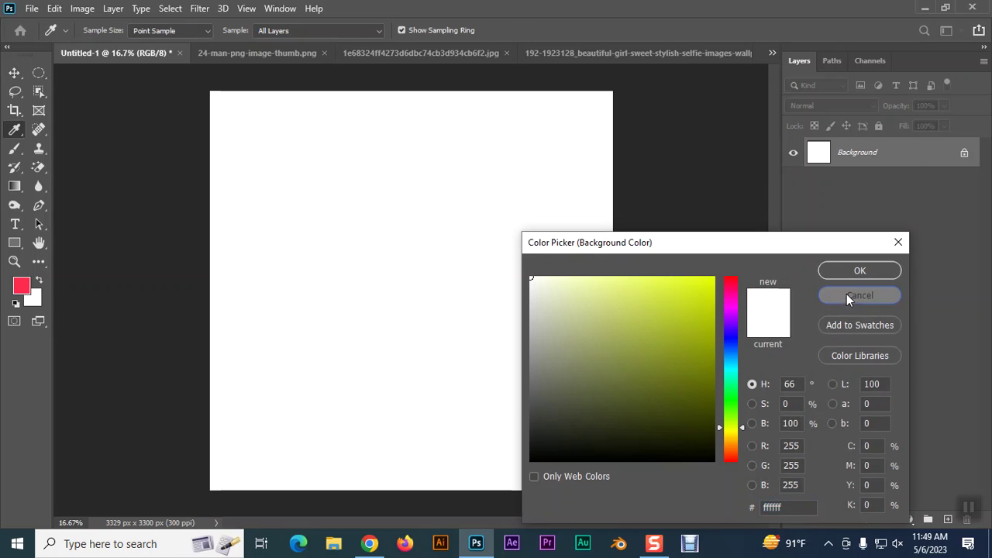
Step: Make red the background colour, trial a 4000 × 5000 px canvas, then undo it
{"action": "left_click", "coordinate": [849, 297]}
{"action": "left_click", "coordinate": [39, 280]}
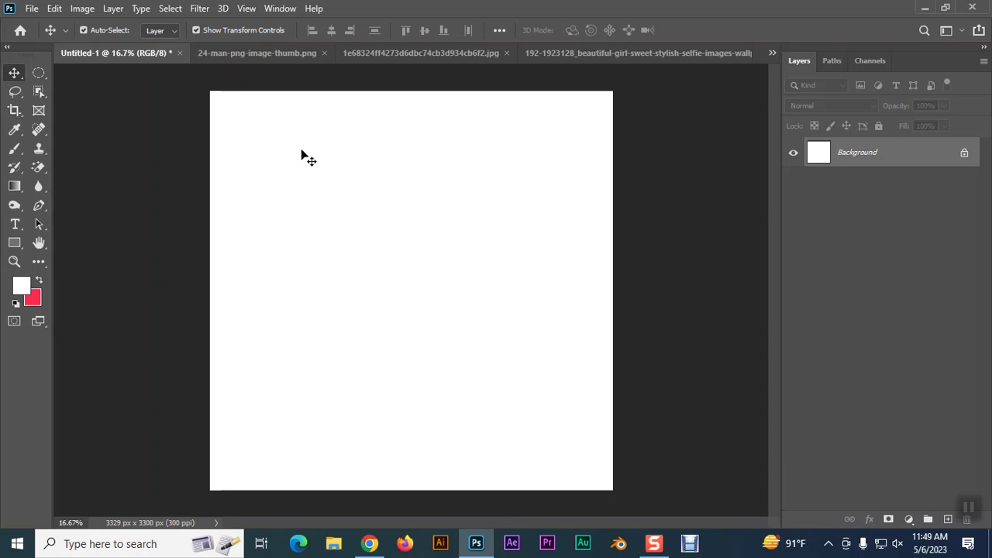
{"action": "left_click", "coordinate": [81, 9]}
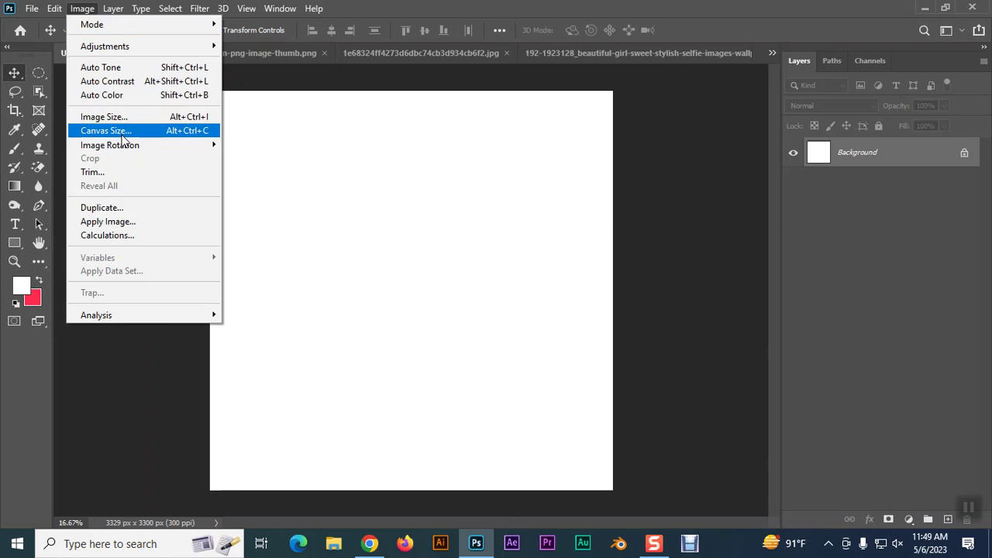
{"action": "left_click", "coordinate": [121, 134]}
{"action": "double_click", "coordinate": [626, 169]}
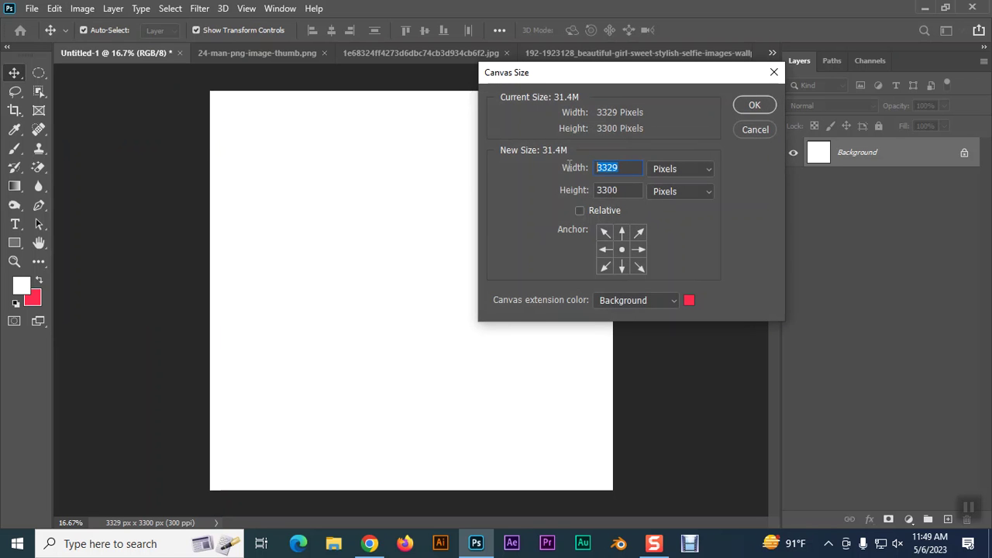
{"action": "type", "text": "4000"}
{"action": "key", "text": "Tab"}
{"action": "type", "text": "5000"}
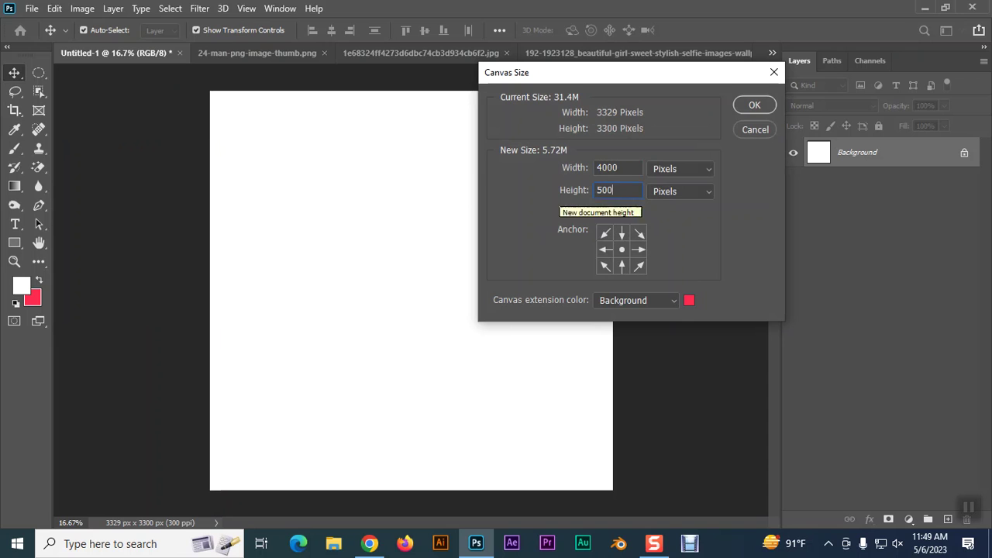
{"action": "left_click", "coordinate": [755, 105]}
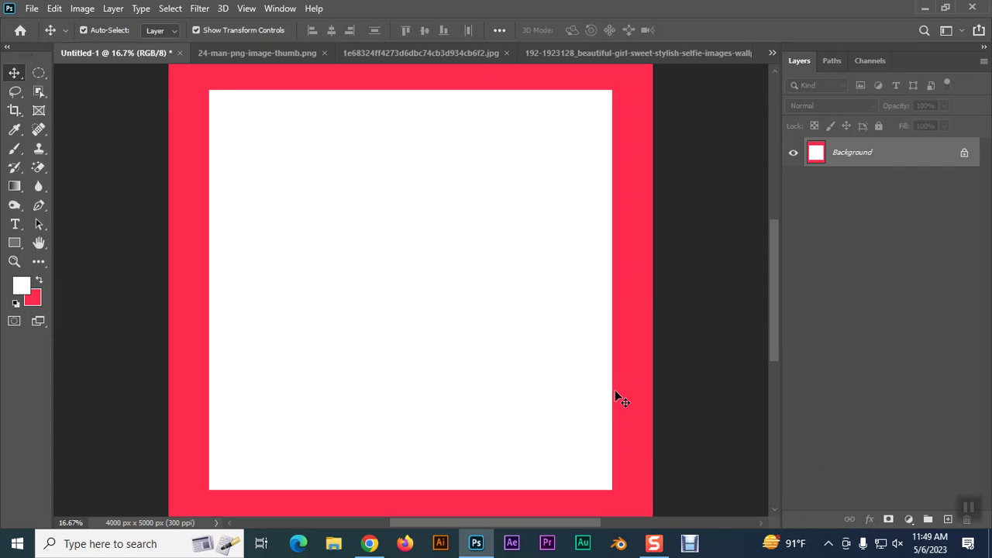
{"action": "key", "text": "ctrl+z"}
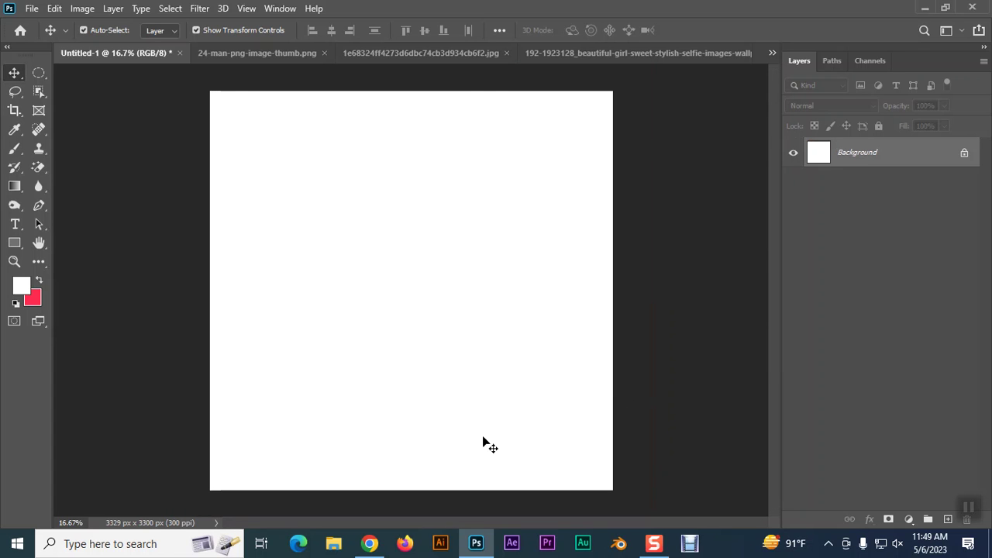
Step: Set the canvas height to 5000 px, adding red bands, and zoom out
{"action": "left_click", "coordinate": [82, 8]}
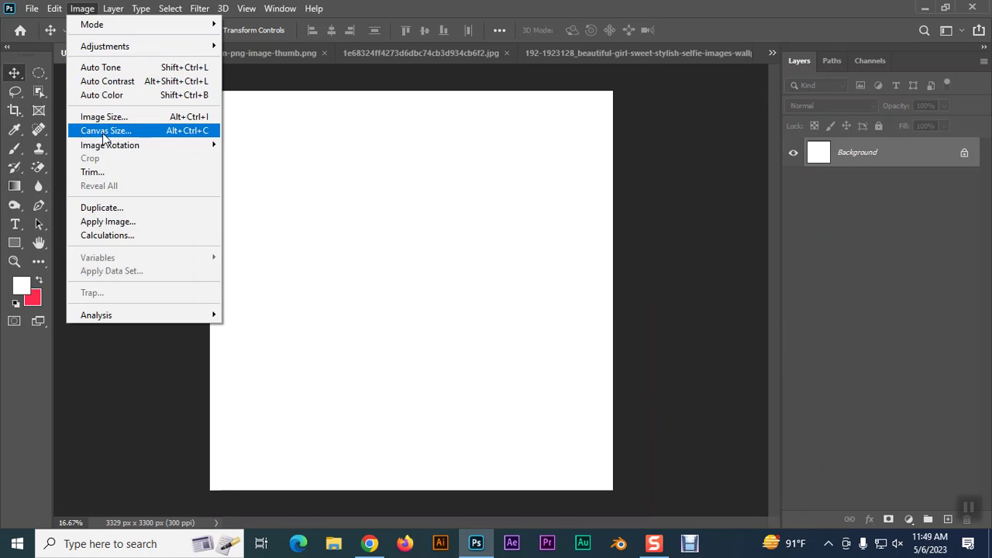
{"action": "left_click", "coordinate": [103, 131]}
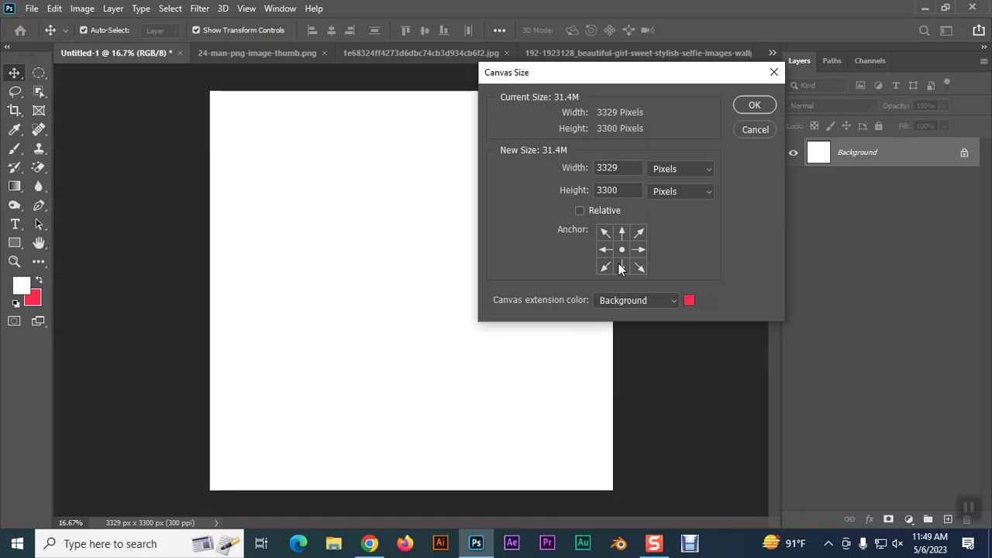
{"action": "left_click_drag", "start_coordinate": [631, 190], "coordinate": [555, 186]}
{"action": "type", "text": "5000"}
{"action": "left_click", "coordinate": [759, 106]}
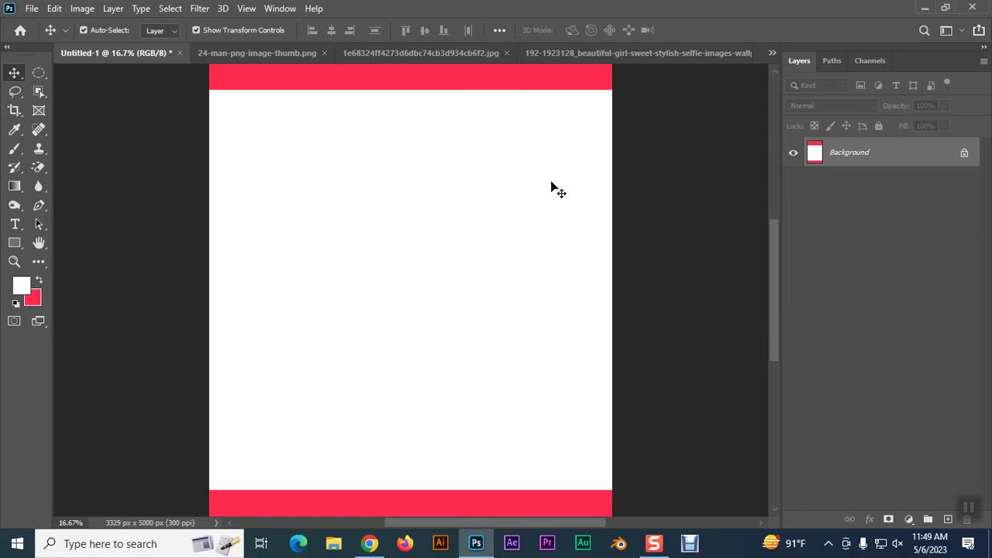
{"action": "key", "text": "ctrl+minus"}
{"action": "key", "text": "ctrl+minus"}
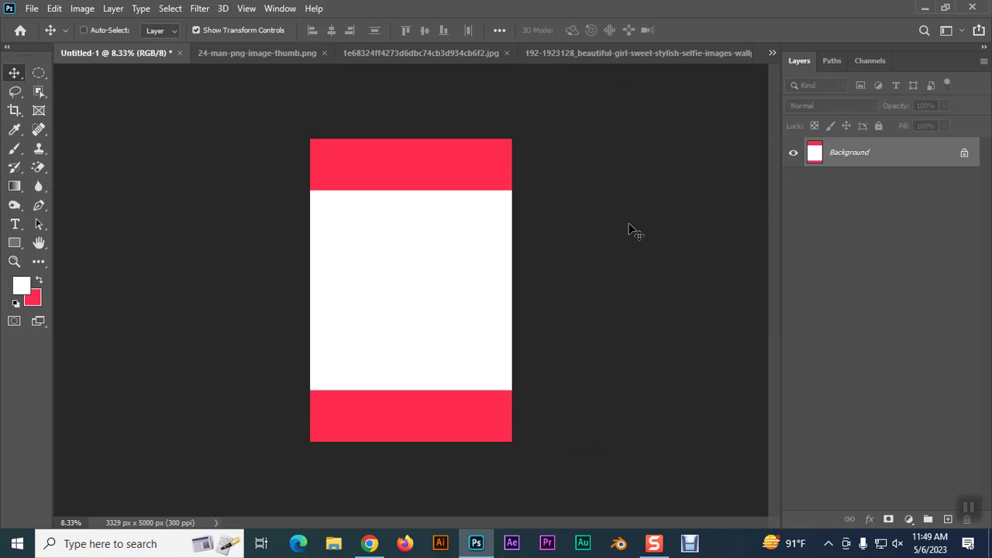
Step: Undo the height extension, restoring the white 3329 × 3300 px canvas
{"action": "key", "text": "ctrl"}
{"action": "key", "text": "ctrl+z"}
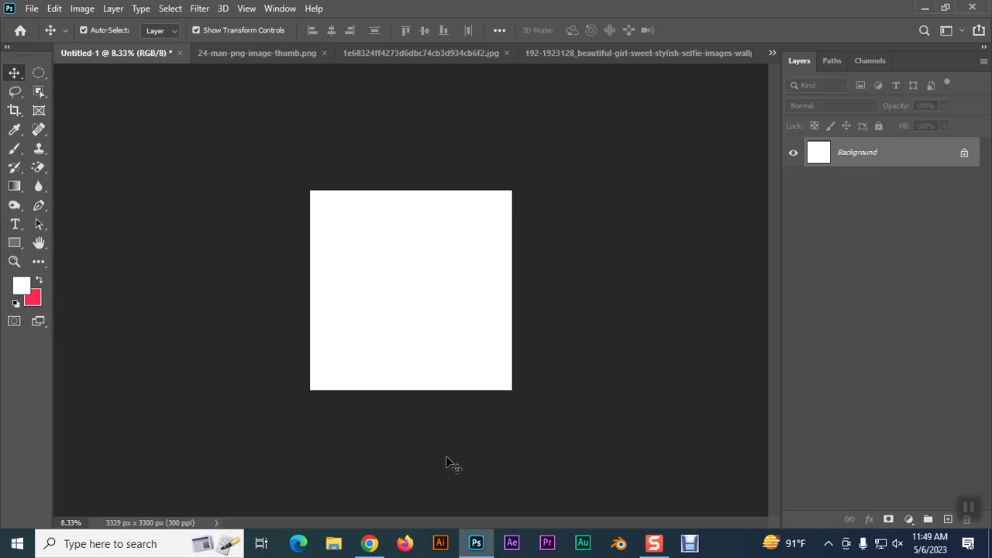
{"action": "key", "text": "ctrl+plus"}
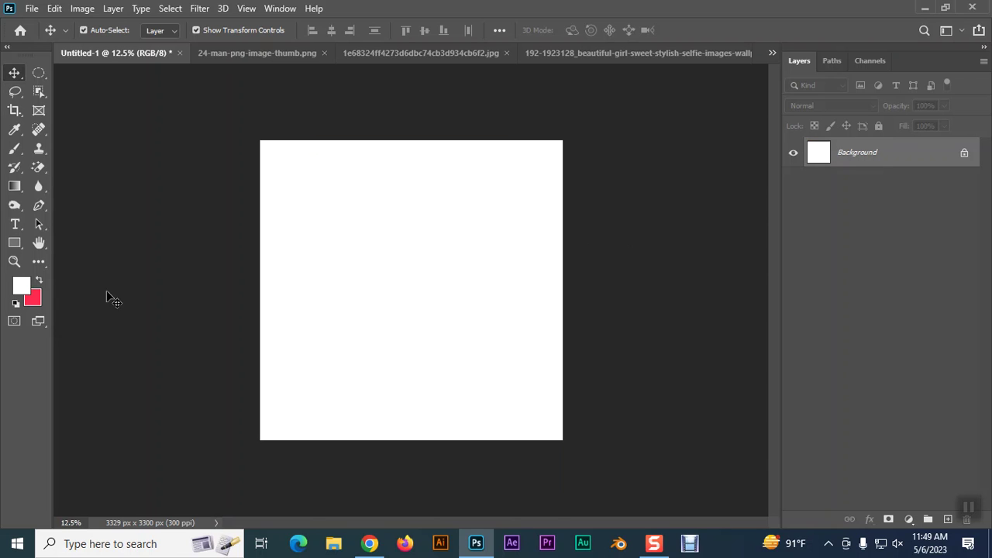
Step: Try stretching a crop box below the bottom edge, reset it, and return to the Move tool
{"action": "left_click", "coordinate": [14, 110]}
{"action": "left_click_drag", "start_coordinate": [414, 440], "coordinate": [416, 502]}
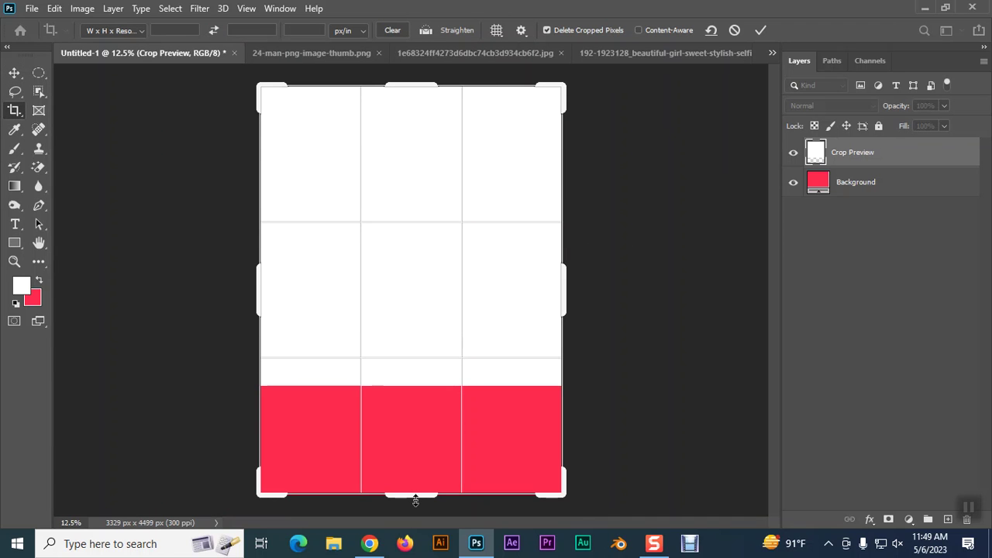
{"action": "key", "text": "ctrl+z"}
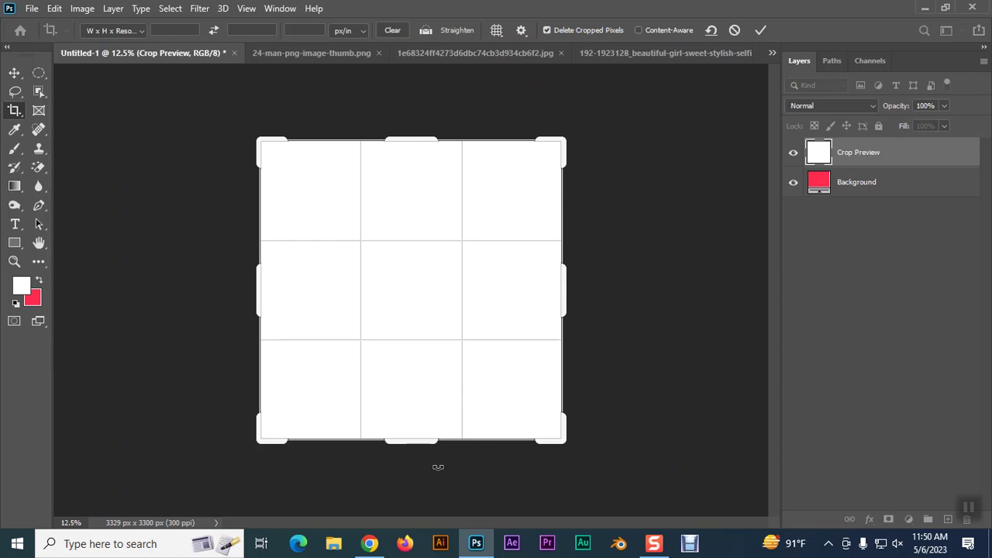
{"action": "left_click", "coordinate": [15, 73]}
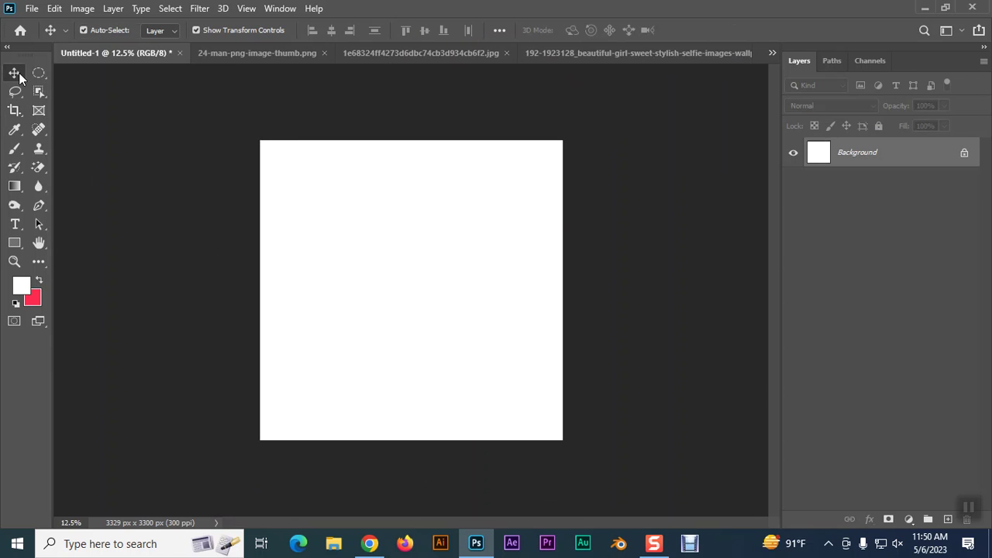
{"action": "left_click", "coordinate": [82, 9]}
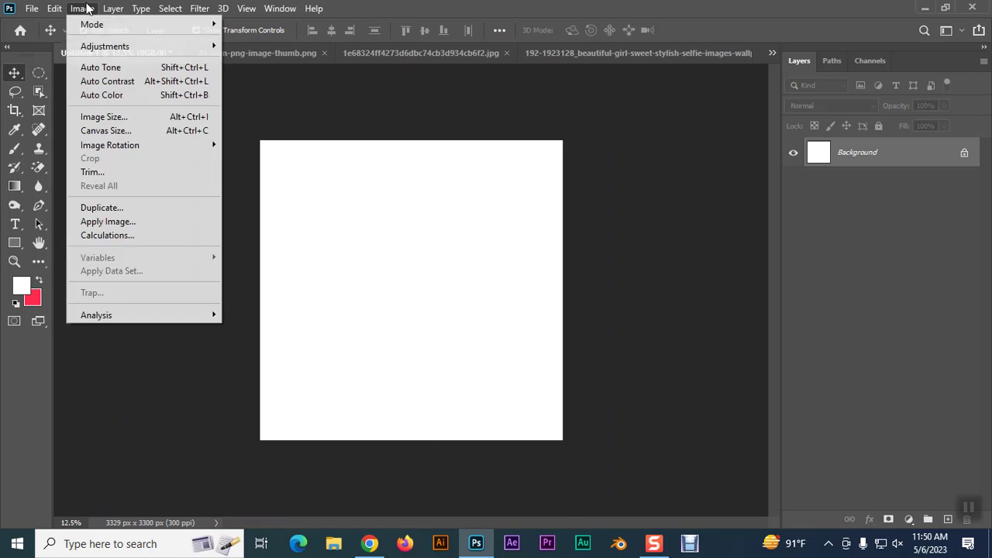
{"action": "left_click", "coordinate": [98, 133]}
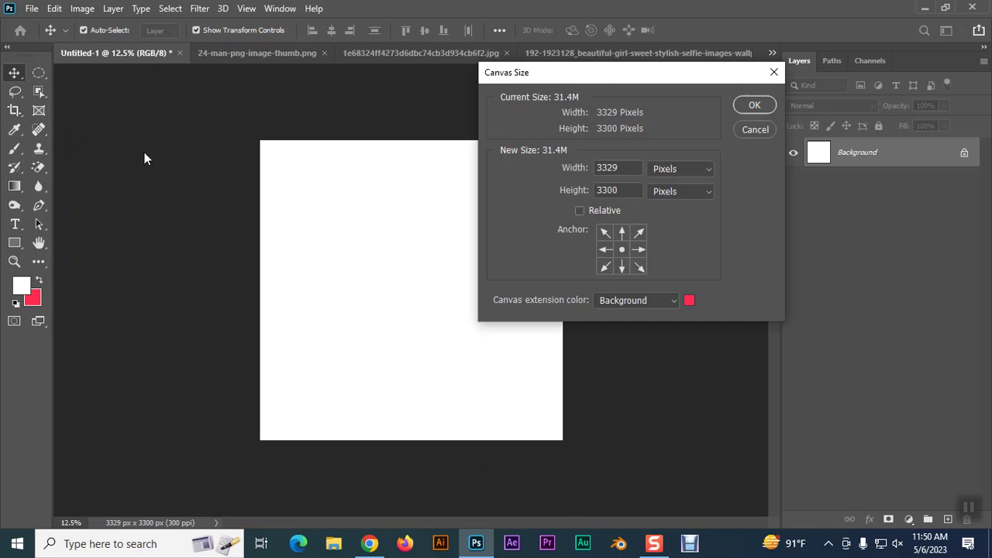
{"action": "left_click", "coordinate": [622, 232]}
{"action": "left_click", "coordinate": [577, 191]}
{"action": "type", "text": "5000"}
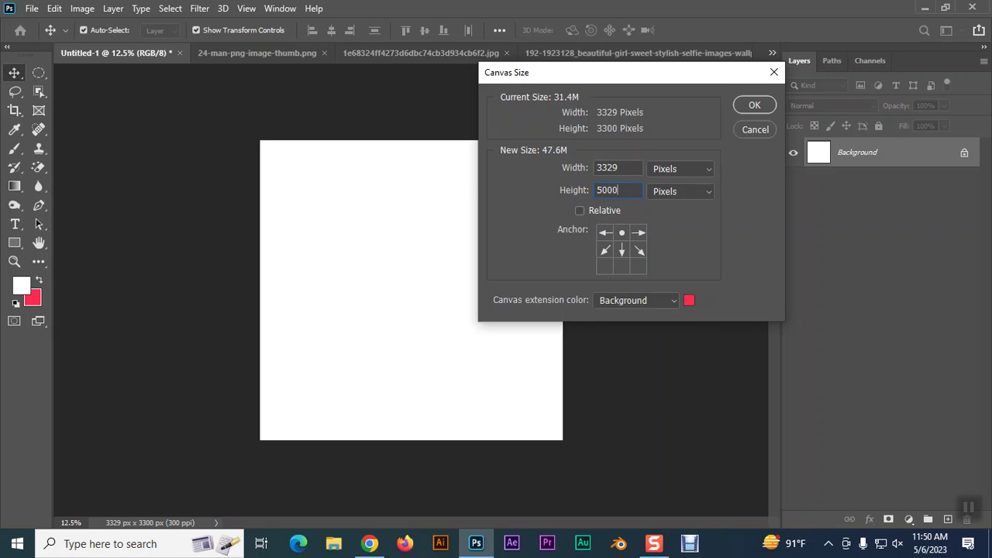
{"action": "left_click", "coordinate": [755, 105]}
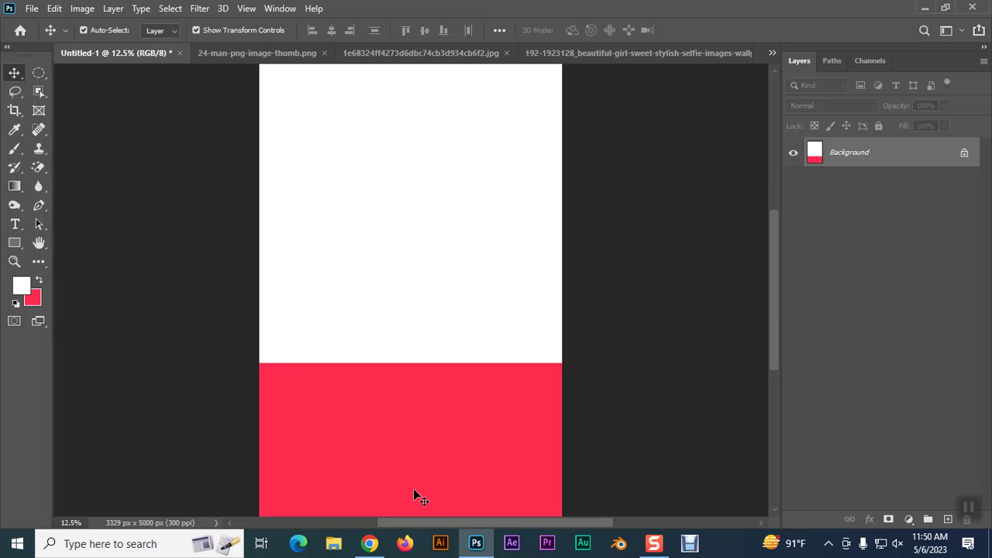
{"action": "key", "text": "ctrl+z"}
{"action": "left_click", "coordinate": [82, 8]}
{"action": "left_click", "coordinate": [111, 130]}
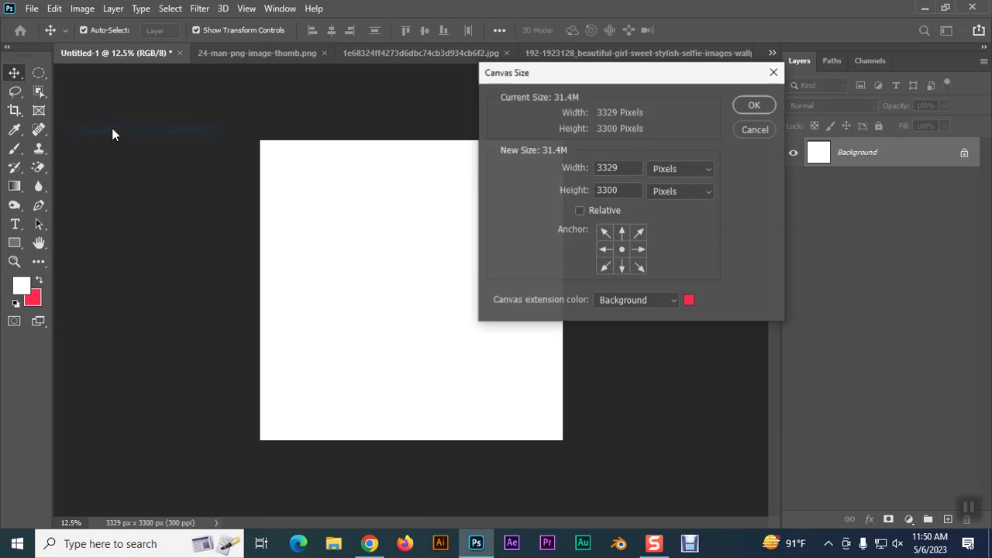
{"action": "left_click_drag", "start_coordinate": [624, 168], "coordinate": [591, 165]}
{"action": "left_click", "coordinate": [620, 190]}
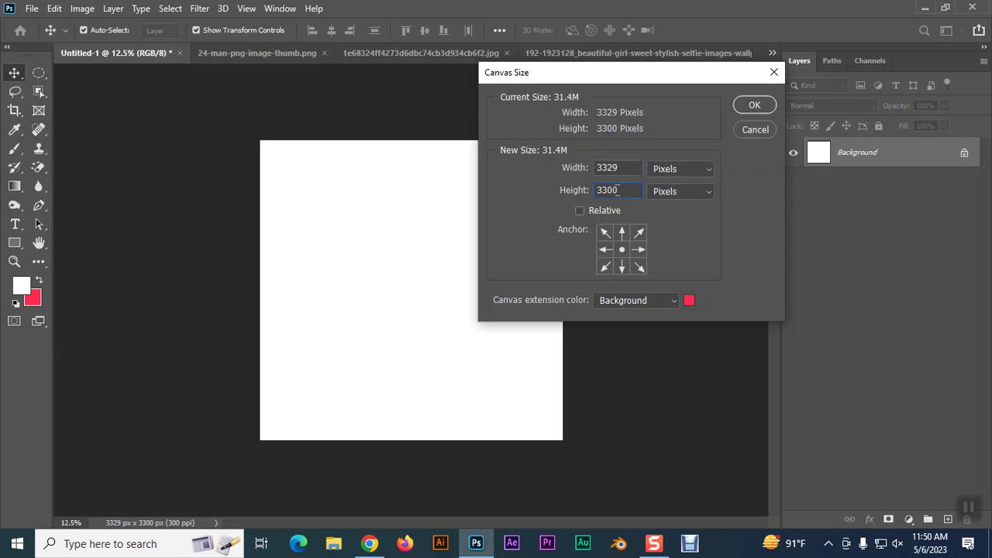
{"action": "left_click", "coordinate": [580, 211]}
{"action": "key", "text": "Tab"}
{"action": "type", "text": "500"}
{"action": "left_click", "coordinate": [624, 237]}
{"action": "left_click", "coordinate": [746, 107]}
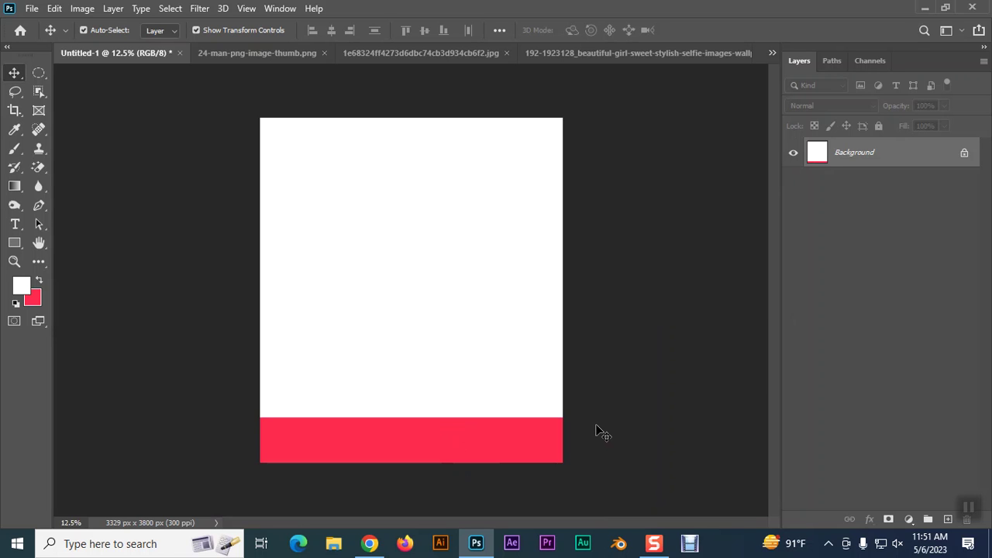
{"action": "key", "text": "ctrl+z"}
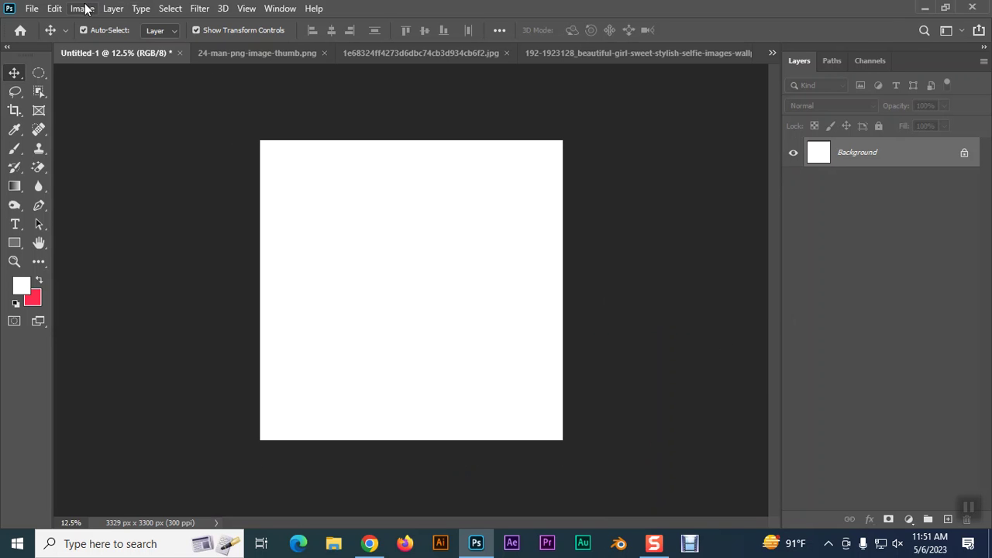
{"action": "left_click", "coordinate": [84, 8]}
{"action": "left_click", "coordinate": [131, 132]}
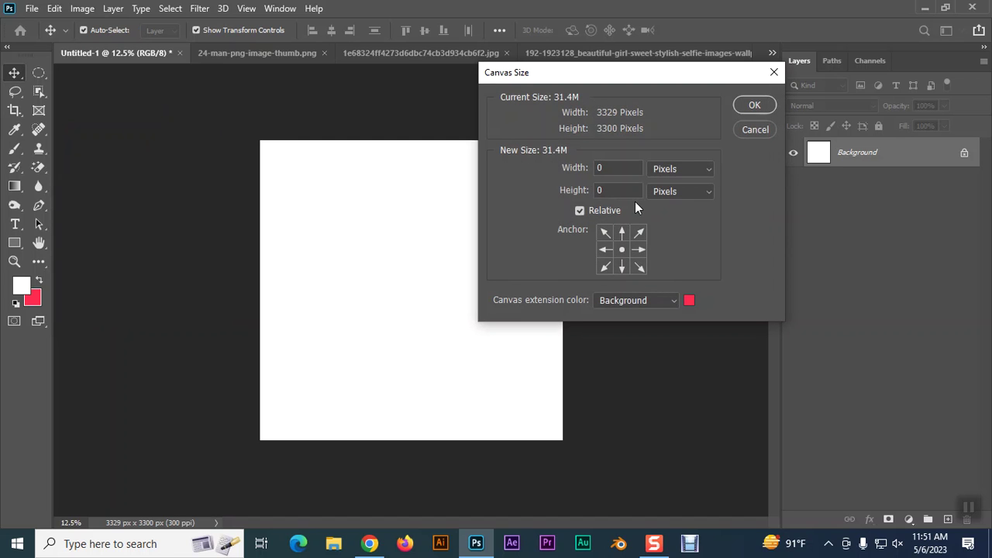
{"action": "left_click", "coordinate": [756, 130]}
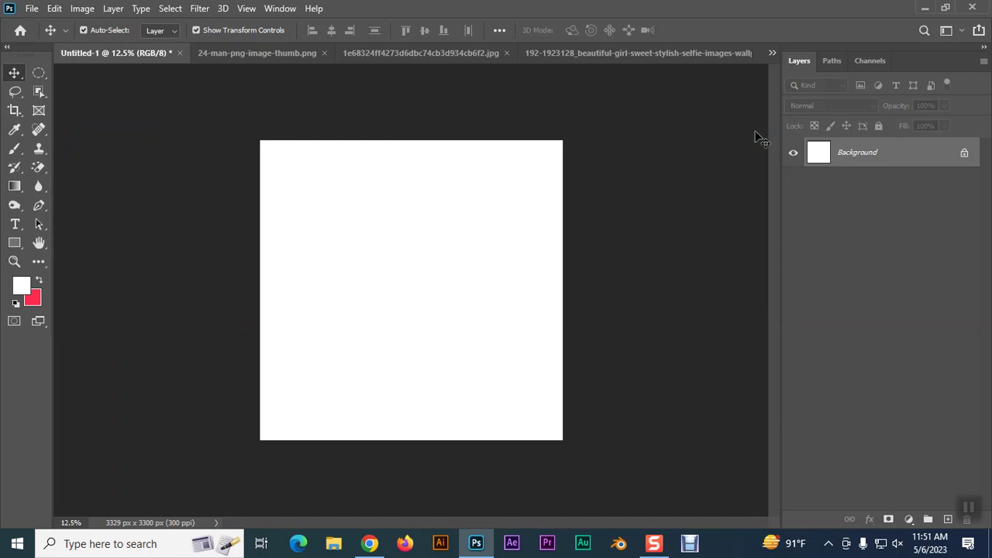
Step: Bring the girl selfie photo's document to the front
{"action": "left_click", "coordinate": [82, 8]}
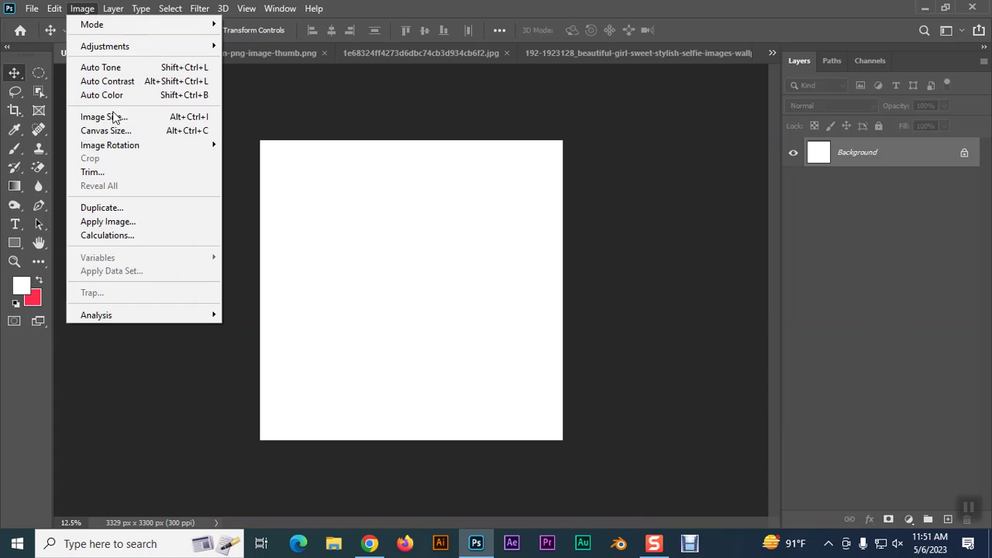
{"action": "mouse_move", "coordinate": [98, 149]}
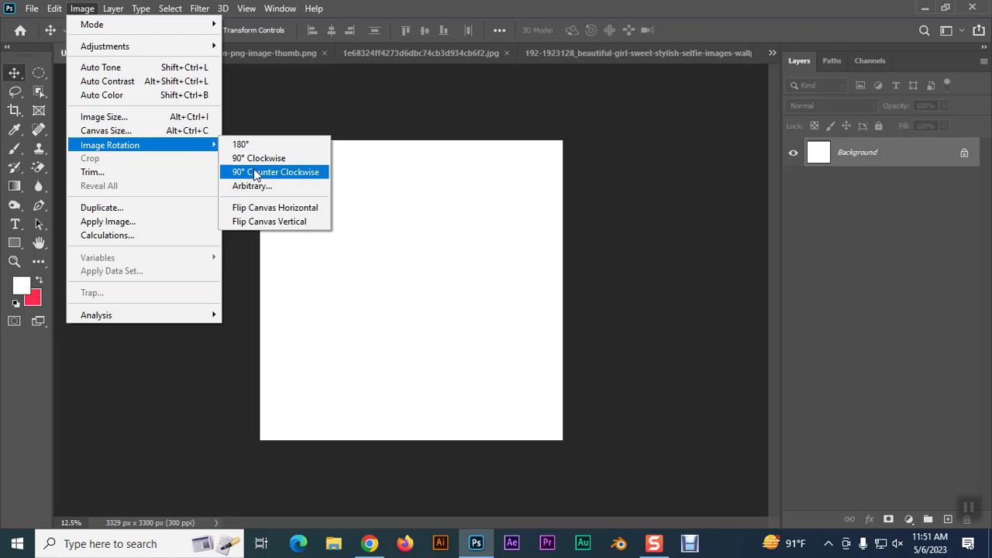
{"action": "left_click", "coordinate": [574, 48]}
{"action": "left_click", "coordinate": [574, 47]}
Step: Rotate the selfie 180°, then undo it so the photo is upright again
{"action": "left_click", "coordinate": [82, 8]}
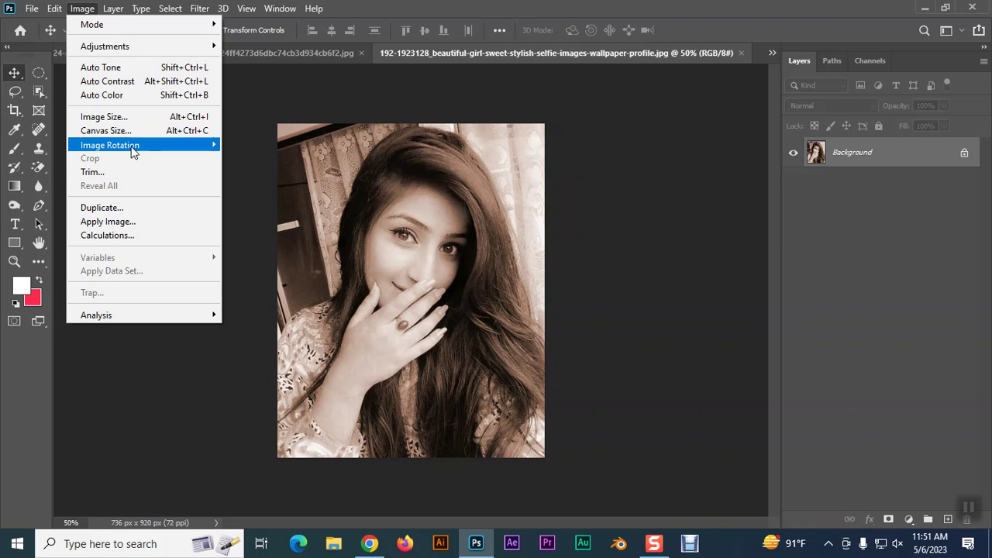
{"action": "left_click", "coordinate": [242, 145]}
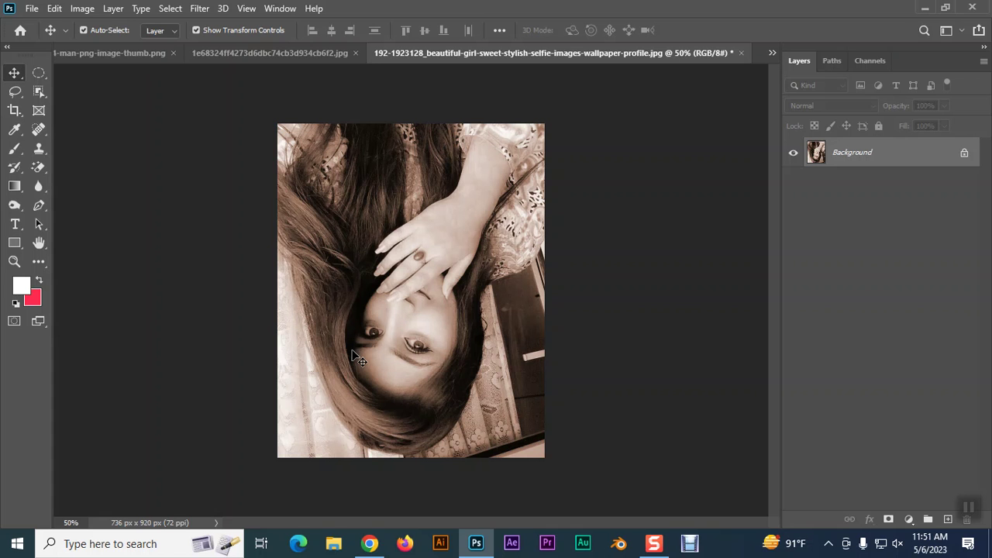
{"action": "key", "text": "ctrl+z"}
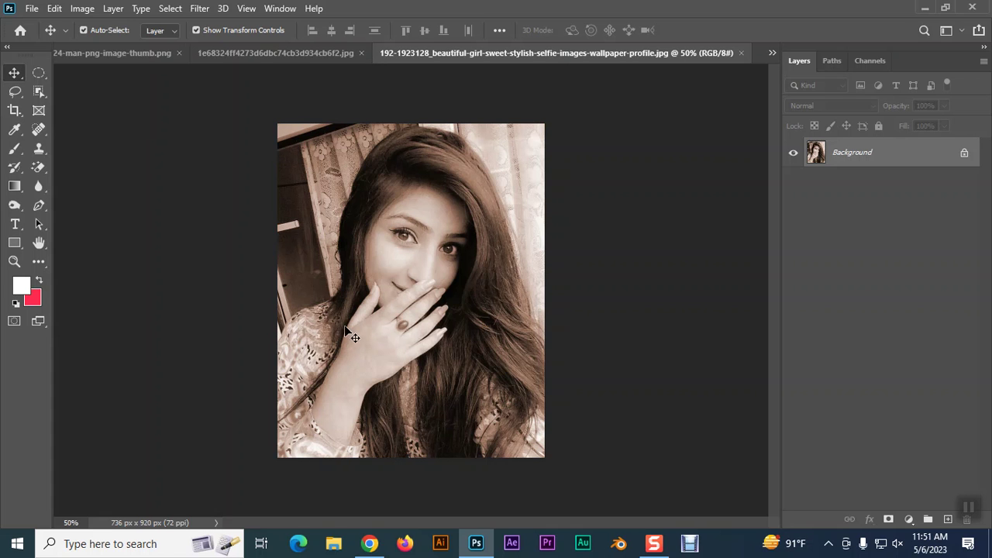
{"action": "left_click", "coordinate": [82, 9]}
{"action": "mouse_move", "coordinate": [120, 146]}
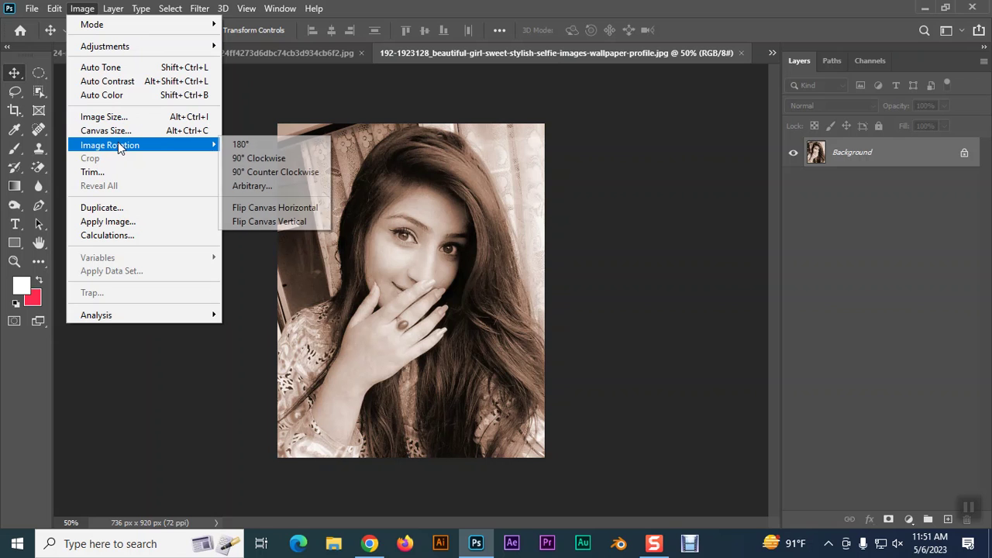
{"action": "left_click", "coordinate": [253, 207]}
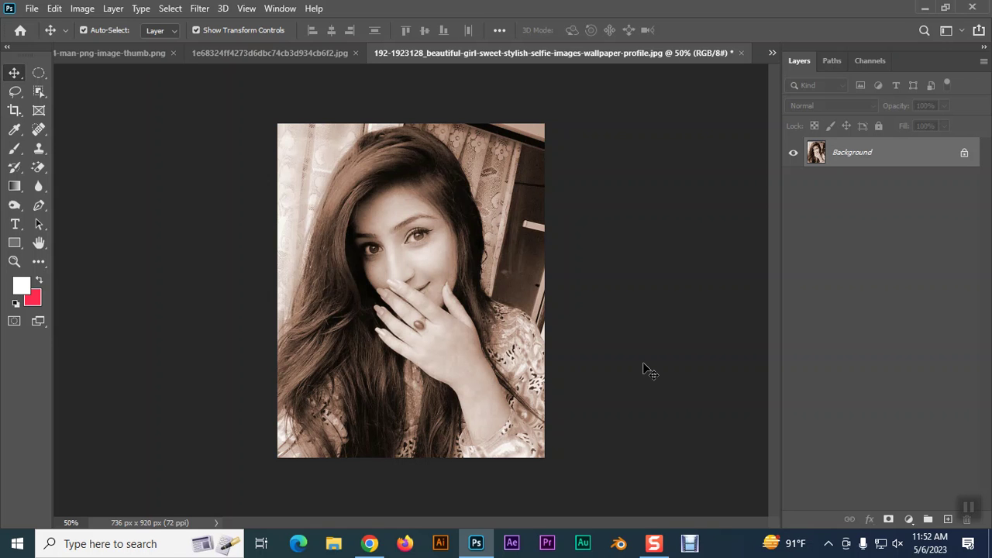
{"action": "key", "text": "ctrl+z"}
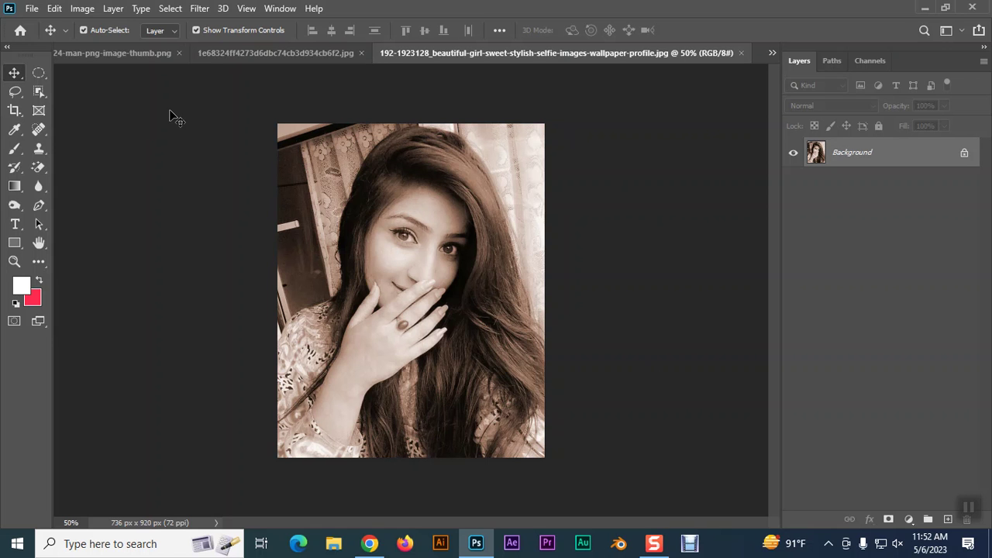
{"action": "left_click", "coordinate": [81, 8]}
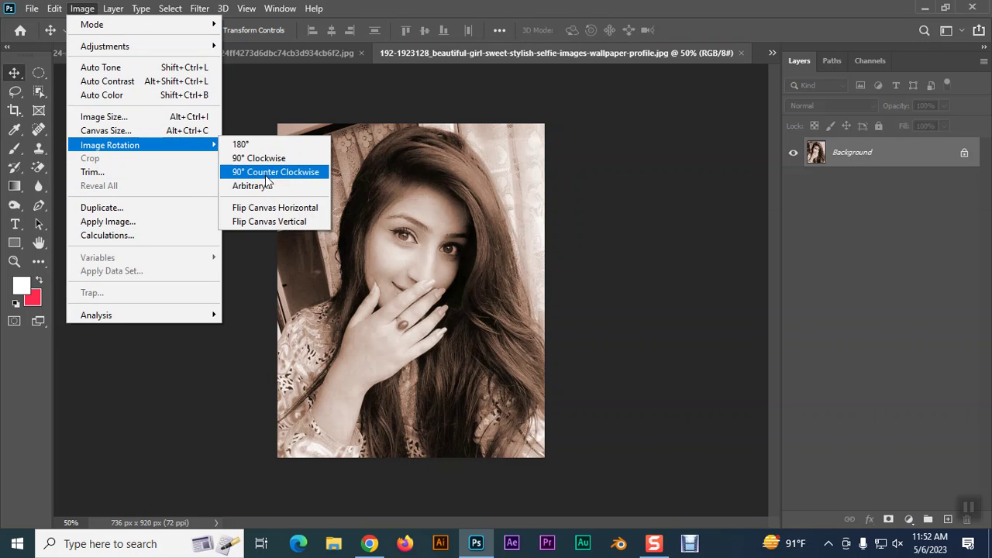
{"action": "left_click", "coordinate": [638, 265]}
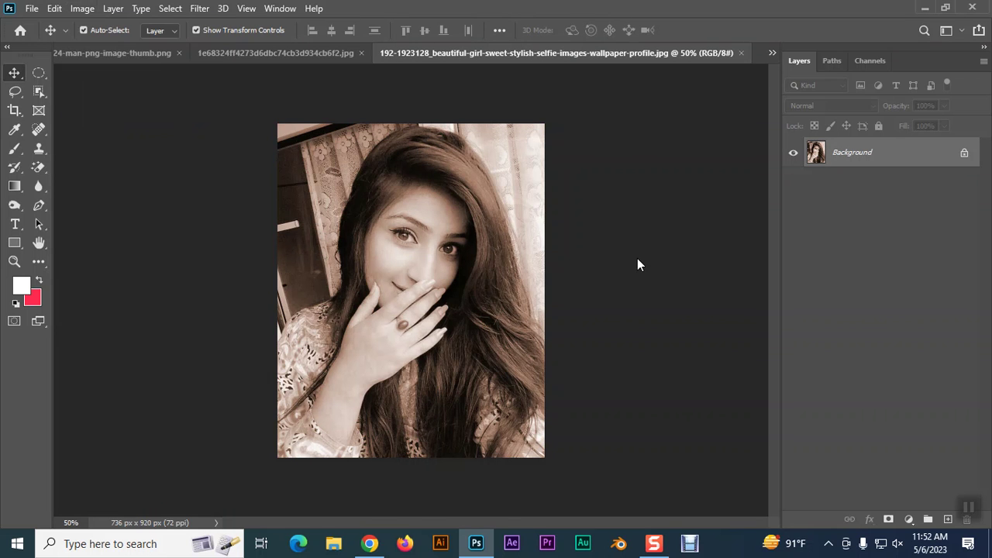
{"action": "key", "text": "ctrl+plus"}
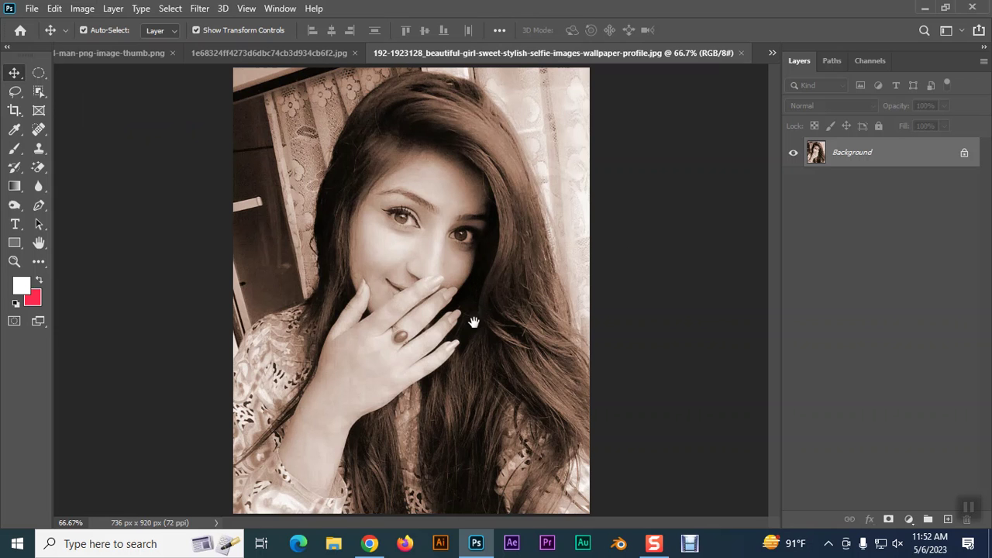
Step: Measure the photo's top edge angle with the Ruler Tool
{"action": "left_click", "coordinate": [40, 132]}
{"action": "left_click", "coordinate": [18, 132]}
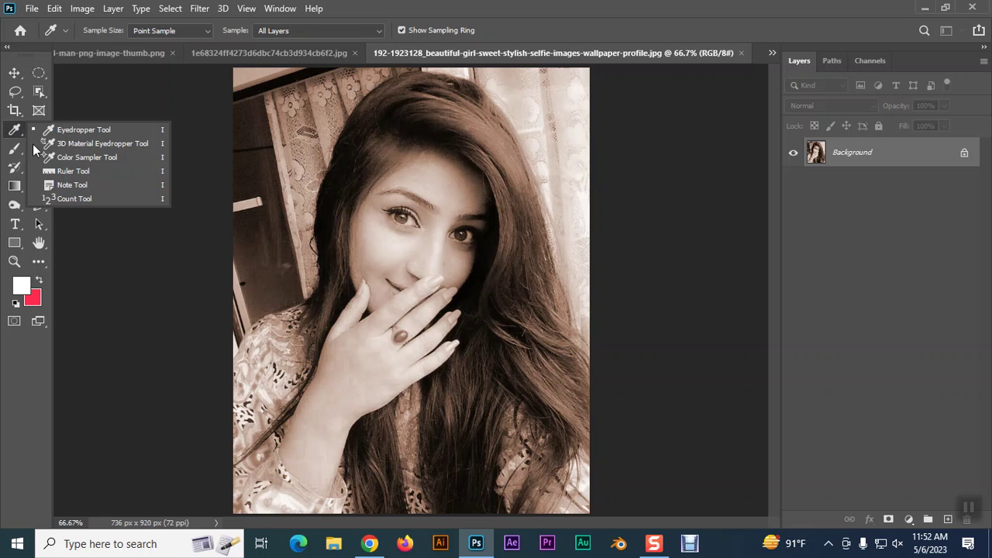
{"action": "left_click", "coordinate": [77, 171]}
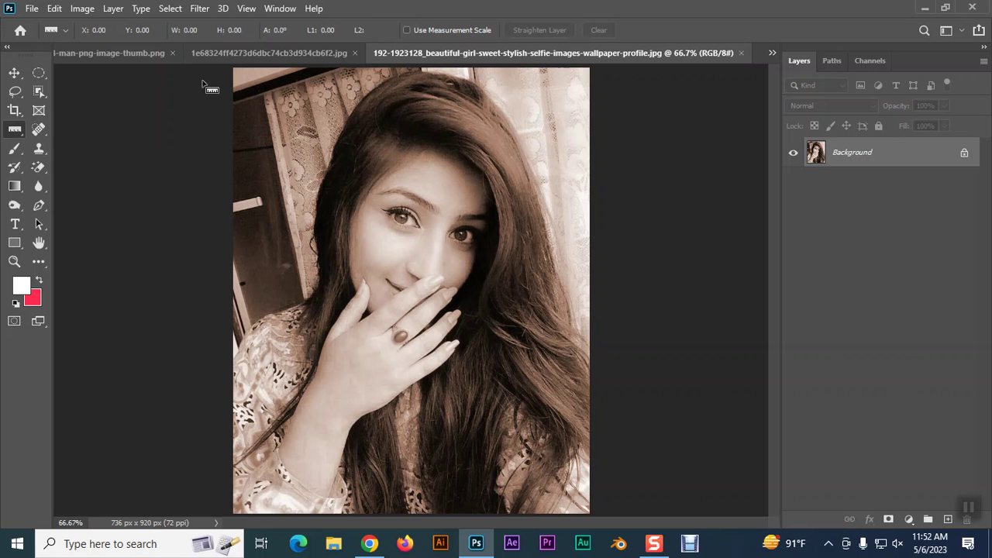
{"action": "left_click_drag", "start_coordinate": [233, 69], "coordinate": [592, 90]}
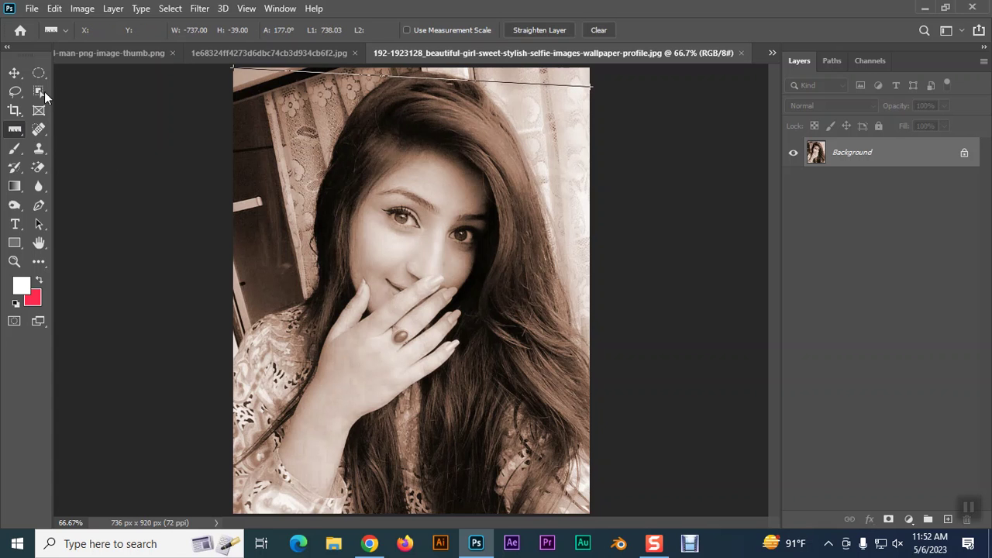
Step: Rotate the canvas by the measured Arbitrary angle, leaving red corners at 784 x 958 px
{"action": "left_click", "coordinate": [82, 8]}
{"action": "mouse_move", "coordinate": [120, 145]}
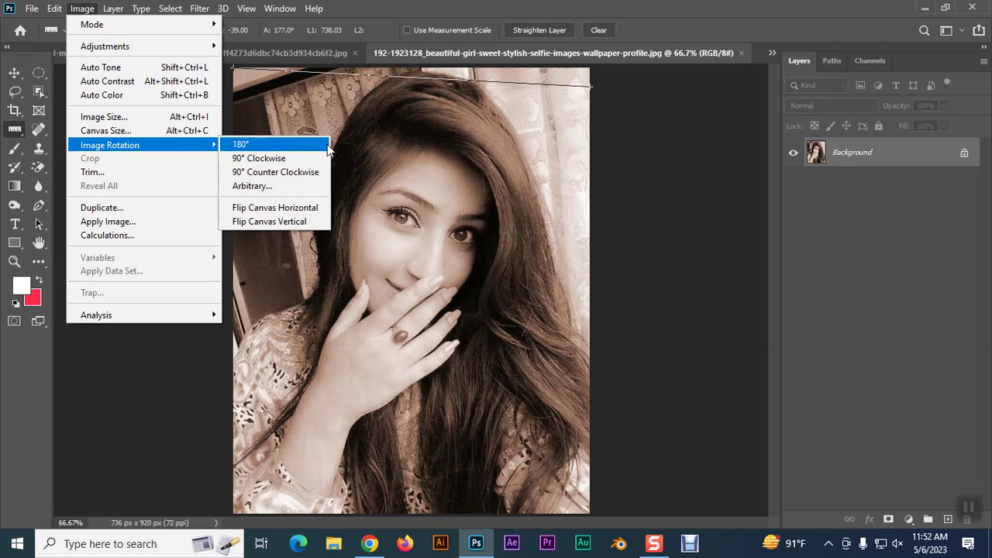
{"action": "left_click", "coordinate": [246, 185]}
{"action": "left_click", "coordinate": [591, 163]}
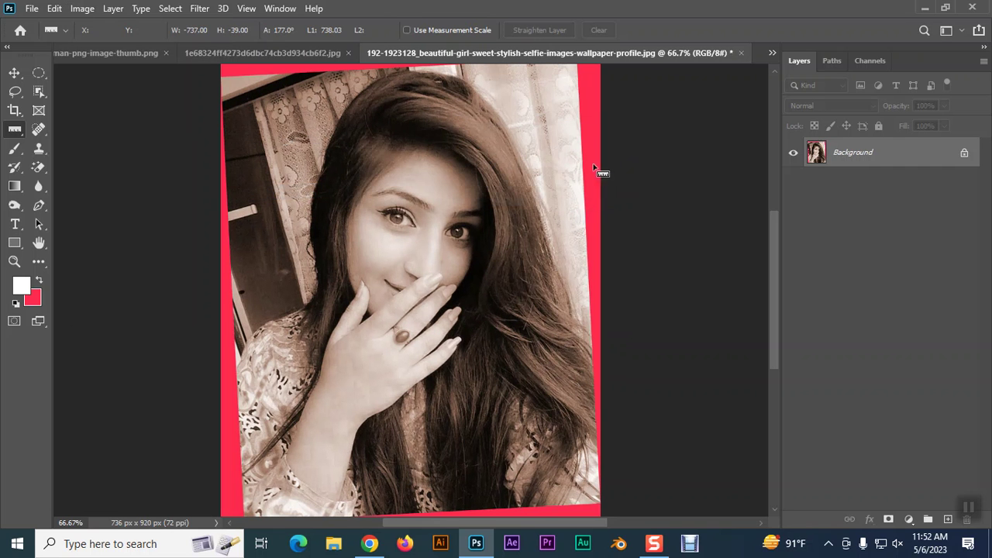
{"action": "left_click", "coordinate": [14, 72]}
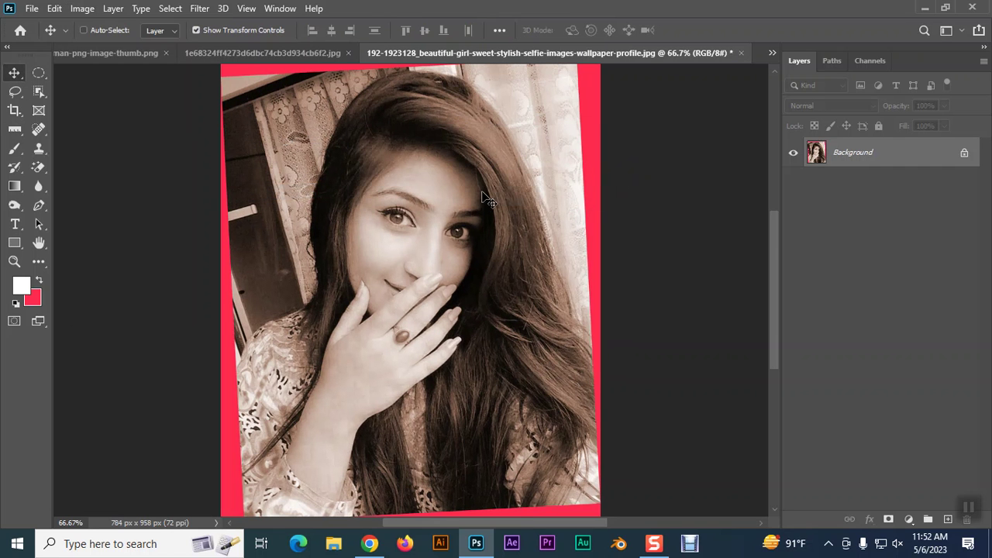
{"action": "key", "text": "ctrl+minus"}
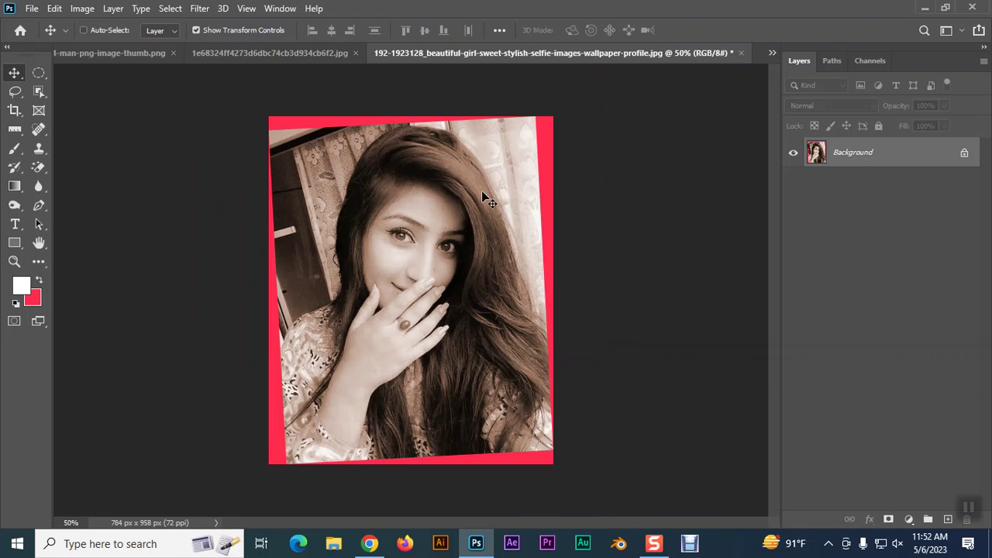
{"action": "key", "text": "ctrl+plus"}
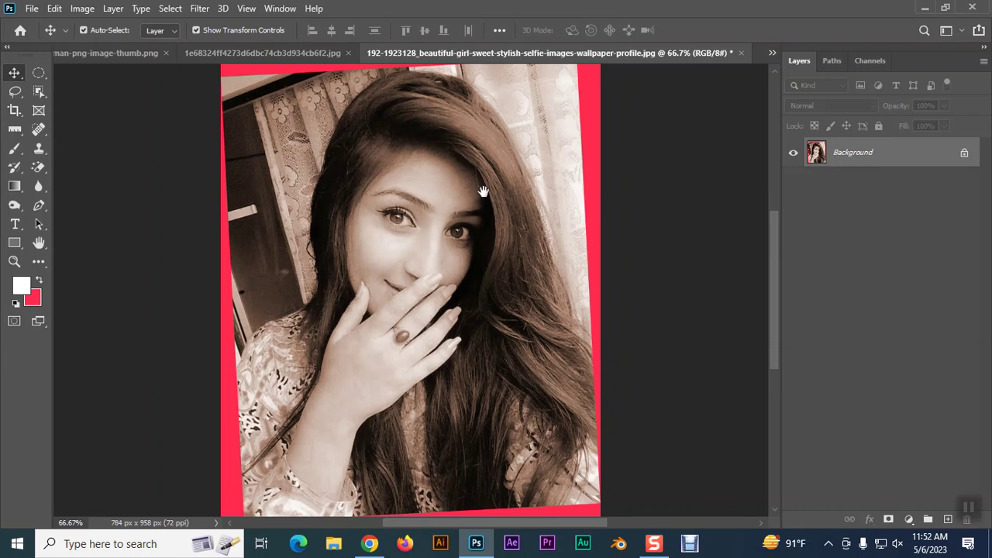
{"action": "left_click_drag", "start_coordinate": [483, 194], "coordinate": [503, 266]}
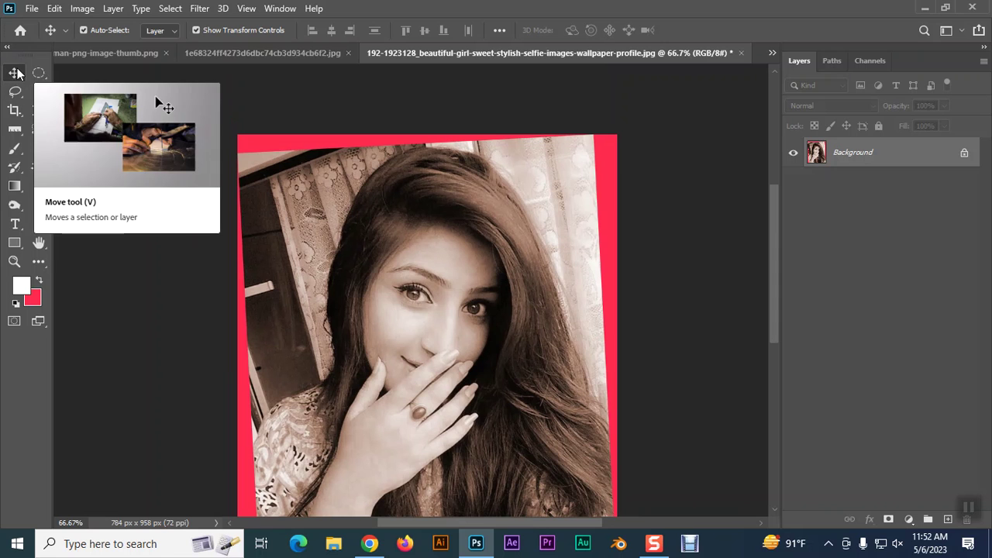
Step: Re-measure the tilt along the photo's top edge with the Ruler Tool
{"action": "left_click", "coordinate": [16, 129]}
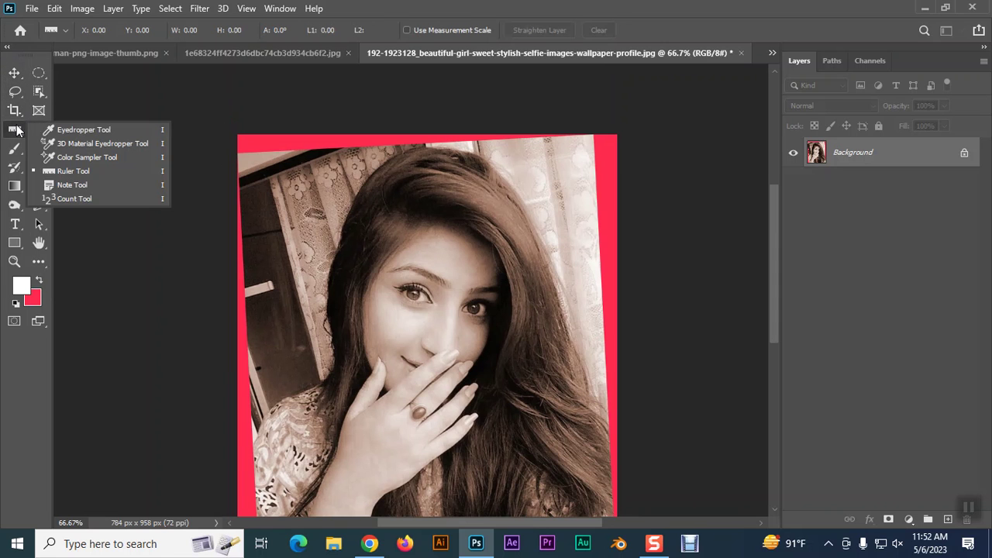
{"action": "left_click", "coordinate": [67, 171]}
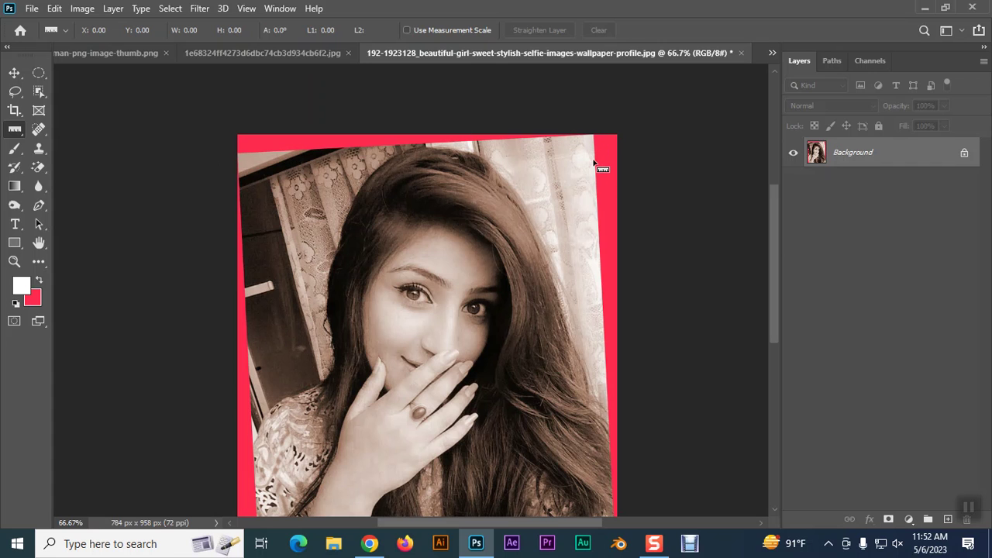
{"action": "left_click_drag", "start_coordinate": [237, 155], "coordinate": [596, 137]}
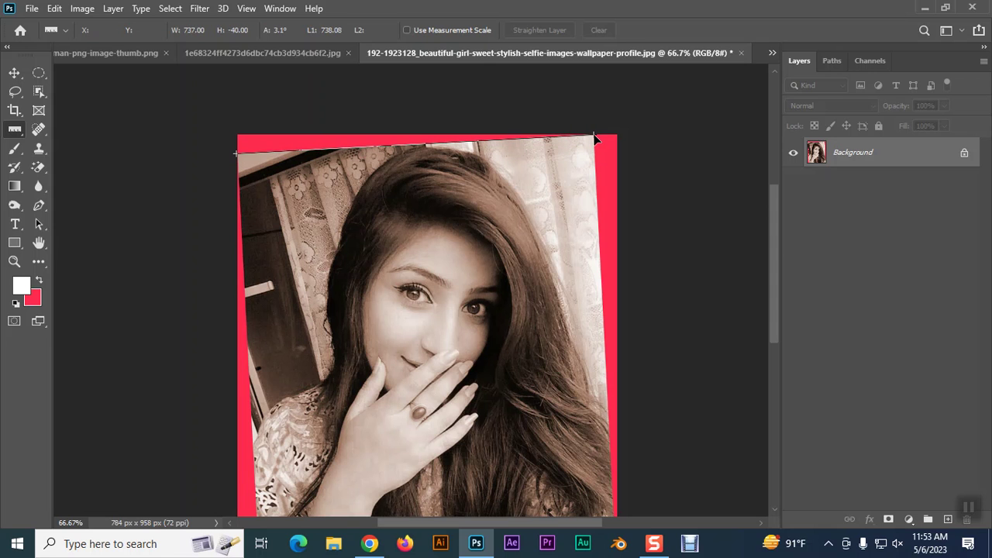
{"action": "left_click_drag", "start_coordinate": [596, 137], "coordinate": [595, 137]}
Step: Rotate the canvas 3.03° clockwise, giving an 834 x 999 px canvas in a red border
{"action": "left_click", "coordinate": [81, 9]}
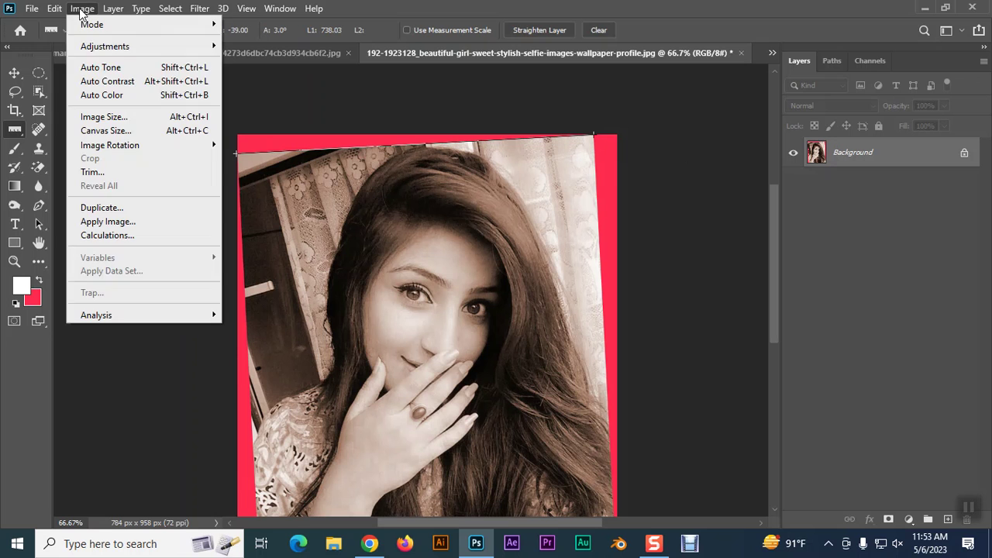
{"action": "mouse_move", "coordinate": [194, 145]}
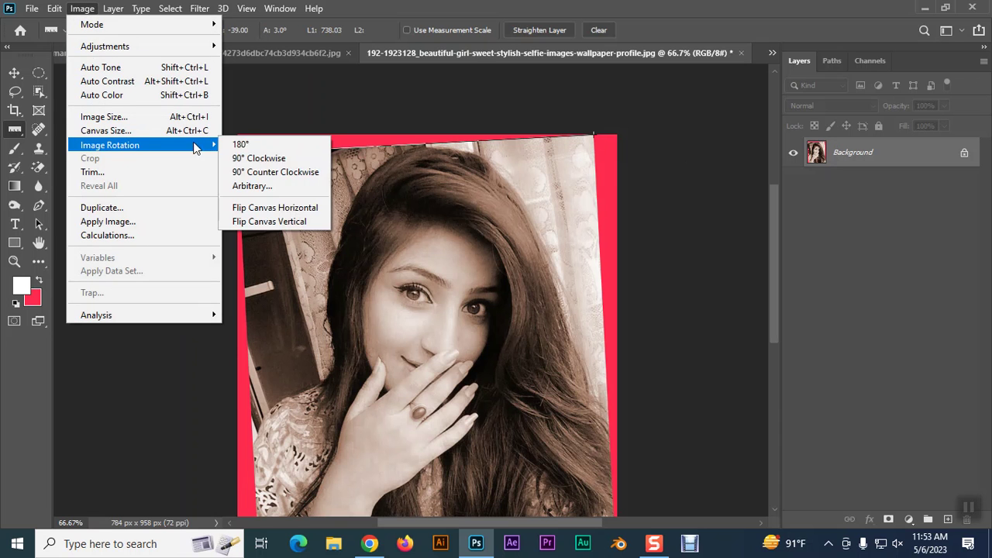
{"action": "left_click", "coordinate": [256, 186]}
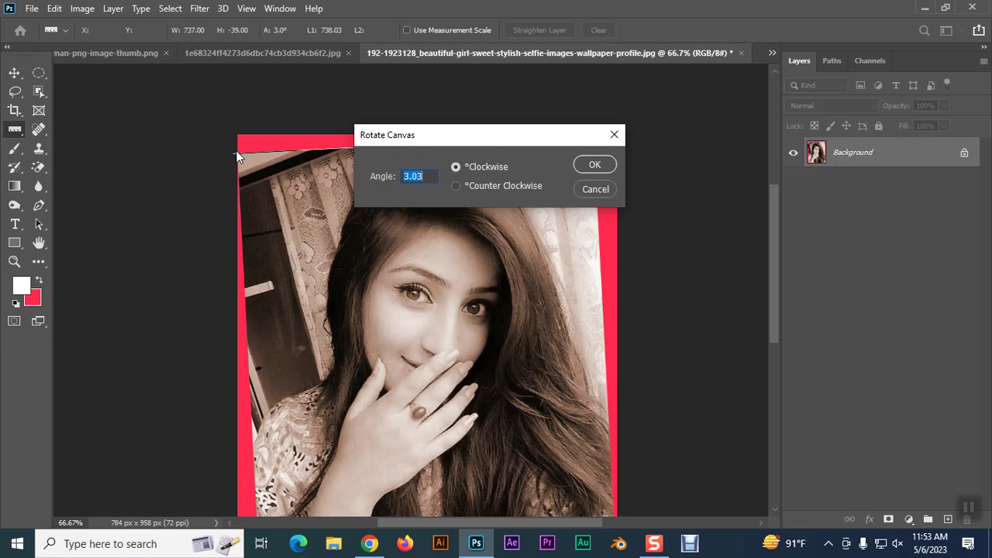
{"action": "left_click", "coordinate": [586, 164]}
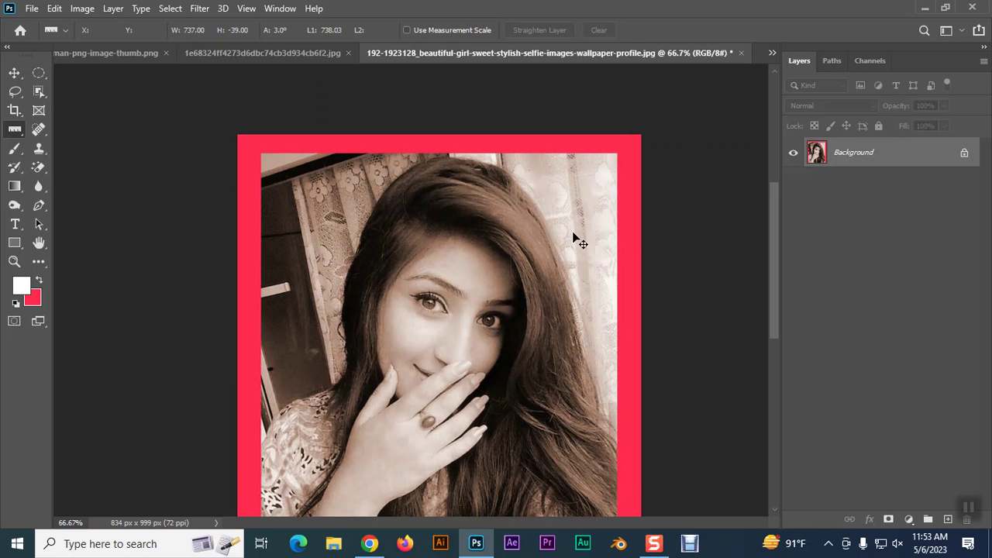
{"action": "key", "text": "ctrl+minus"}
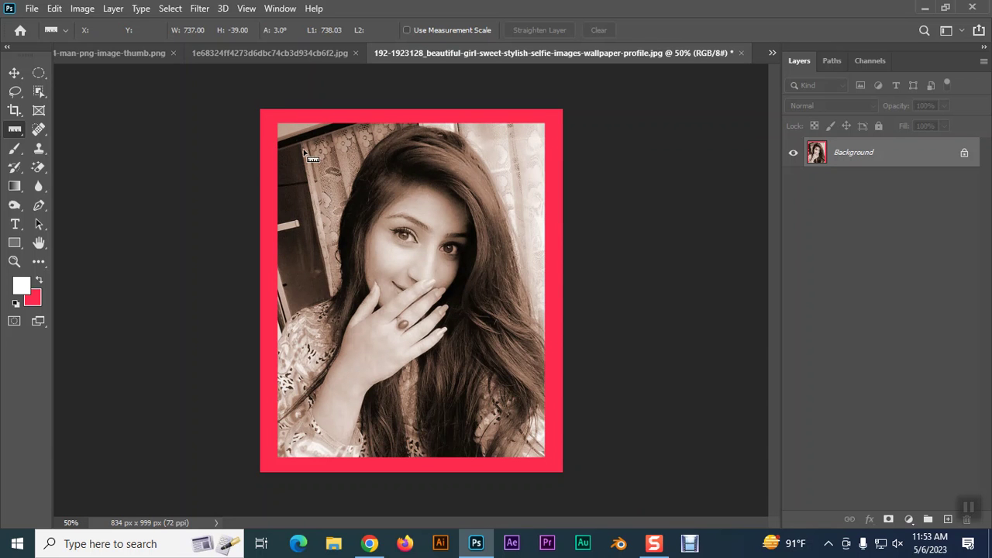
Step: Crop the selfie to a rectangle inside the red border, leaving 726 x 915 px
{"action": "right_click", "coordinate": [34, 78]}
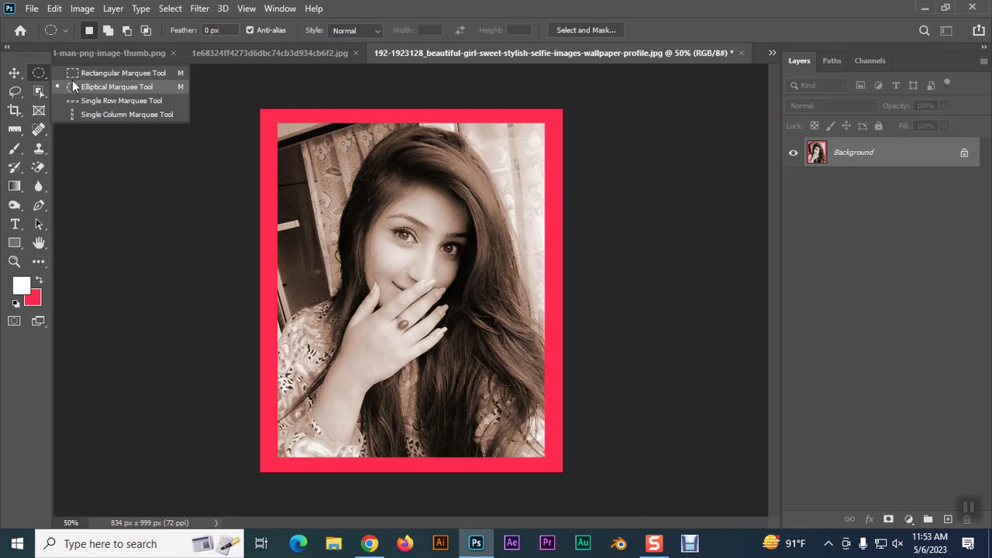
{"action": "left_click", "coordinate": [83, 72]}
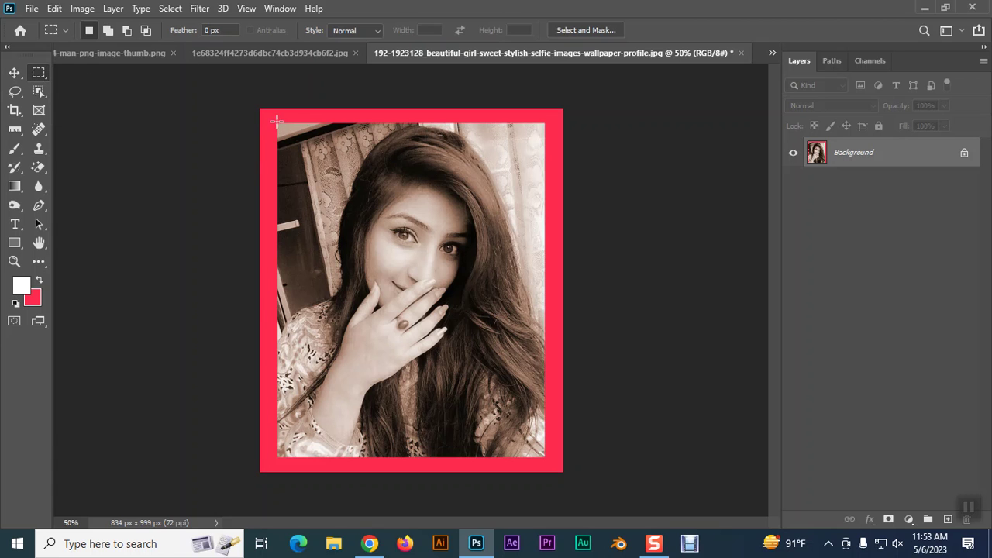
{"action": "left_click_drag", "start_coordinate": [279, 124], "coordinate": [544, 457]}
{"action": "left_click", "coordinate": [83, 10]}
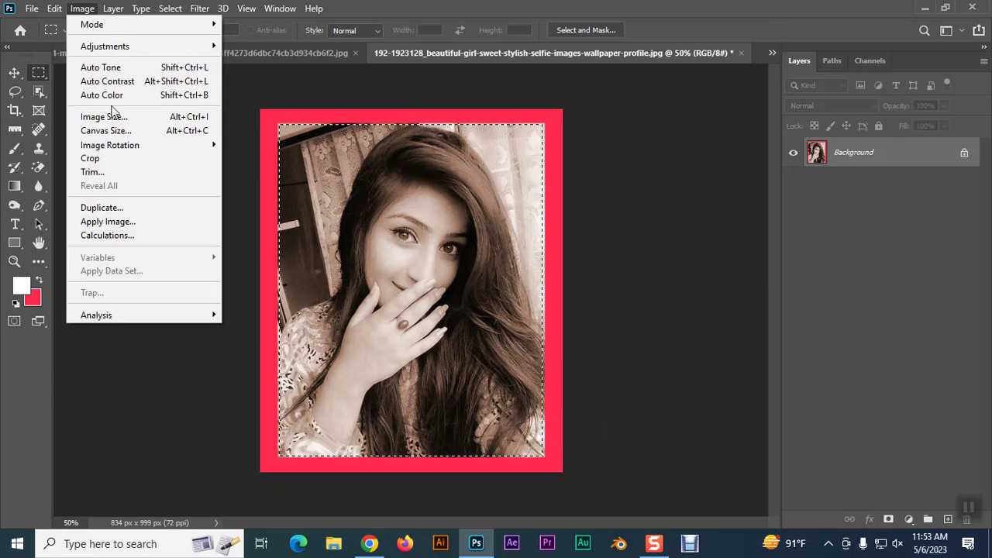
{"action": "left_click", "coordinate": [109, 159]}
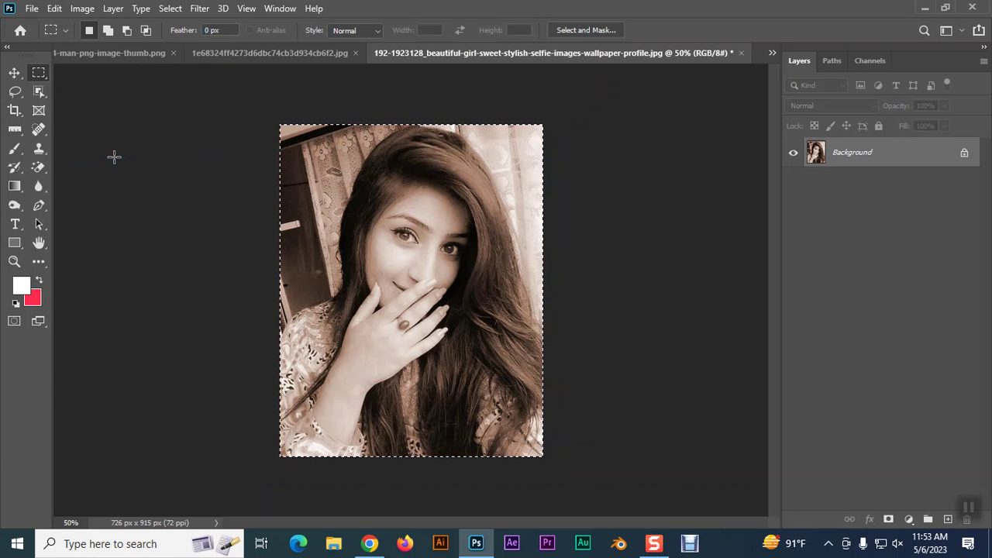
{"action": "left_click", "coordinate": [113, 157]}
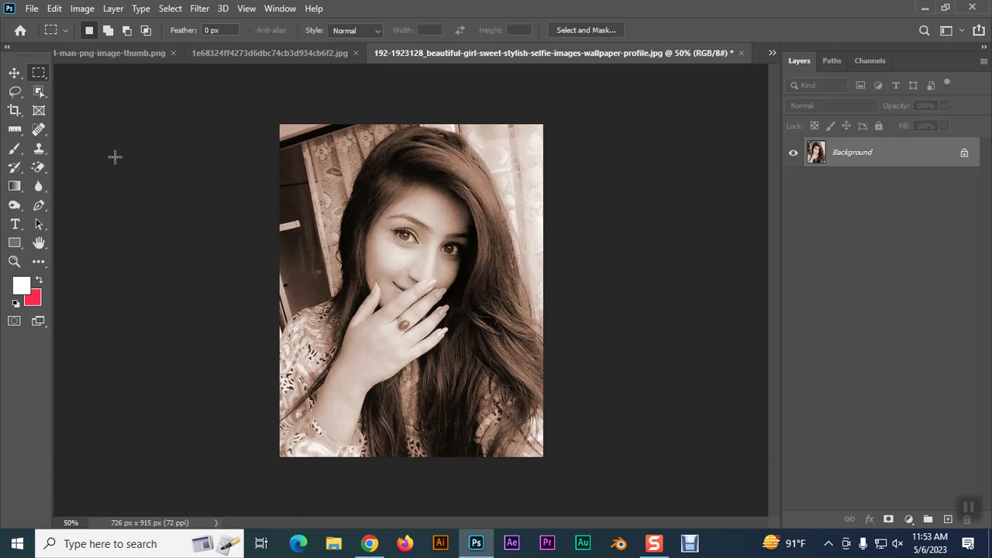
{"action": "left_click", "coordinate": [15, 73]}
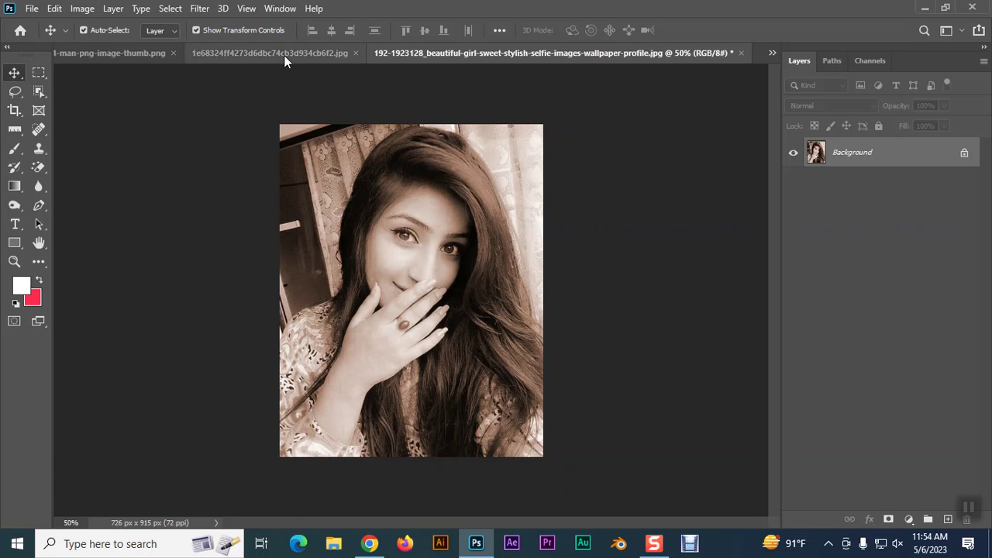
Step: Close both girl photo documents without saving
{"action": "left_click", "coordinate": [284, 55]}
{"action": "left_click", "coordinate": [506, 58]}
{"action": "left_click", "coordinate": [741, 53]}
{"action": "left_click", "coordinate": [500, 211]}
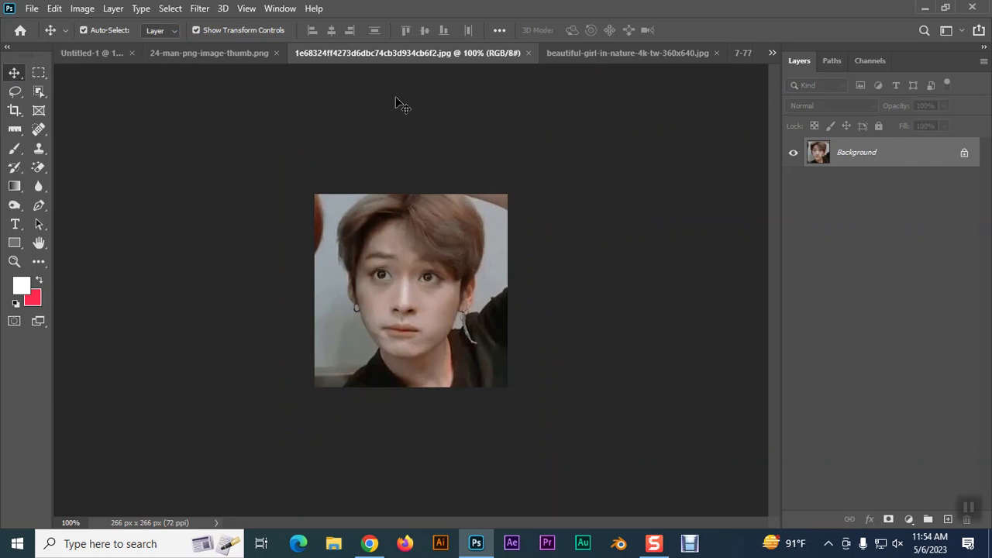
{"action": "left_click", "coordinate": [612, 55]}
{"action": "left_click", "coordinate": [635, 53]}
{"action": "left_click", "coordinate": [490, 211]}
Step: Close 123456.jpg, the boy image and the small man image without saving
{"action": "left_click", "coordinate": [591, 54]}
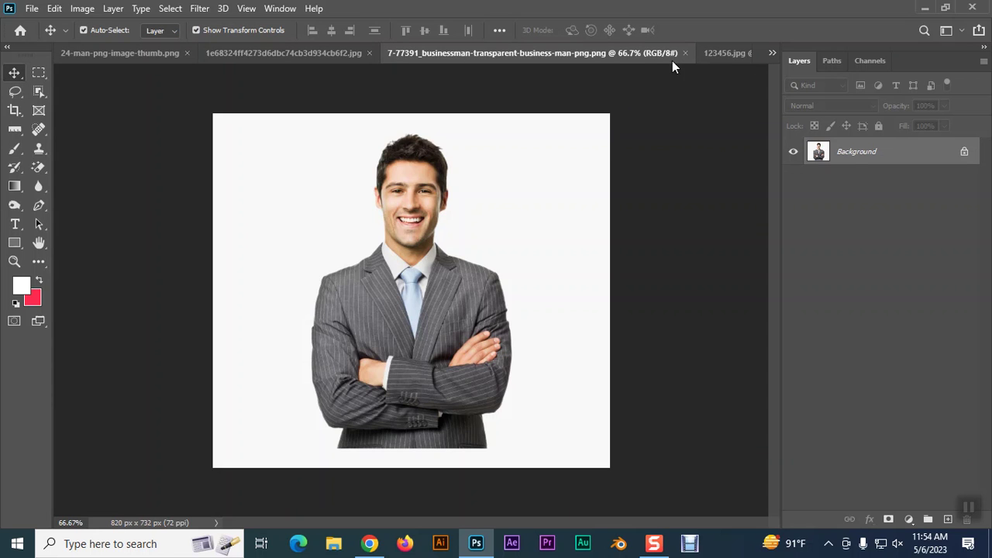
{"action": "left_click", "coordinate": [729, 54]}
{"action": "left_click", "coordinate": [742, 55]}
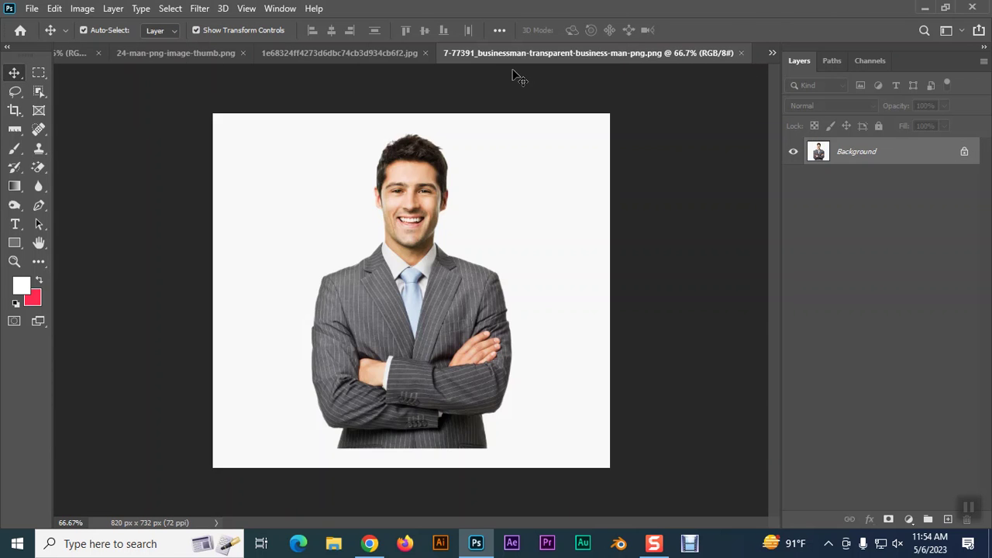
{"action": "left_click", "coordinate": [384, 56]}
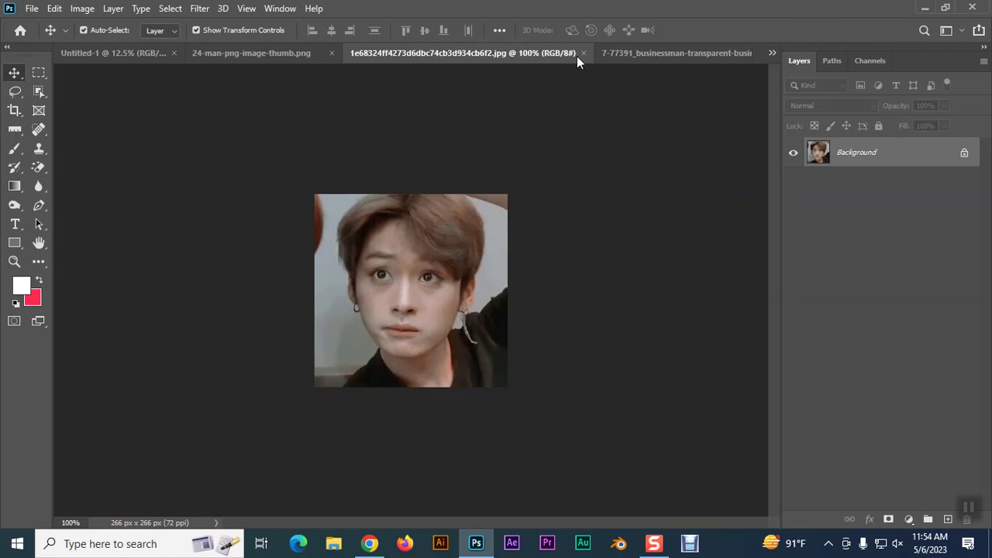
{"action": "left_click", "coordinate": [583, 53]}
{"action": "left_click", "coordinate": [388, 56]}
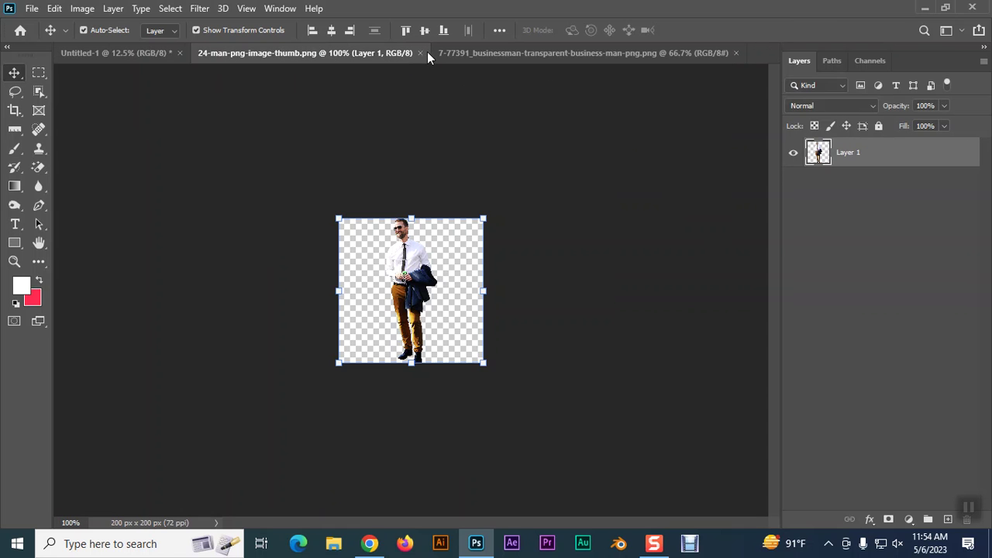
{"action": "left_click", "coordinate": [422, 52]}
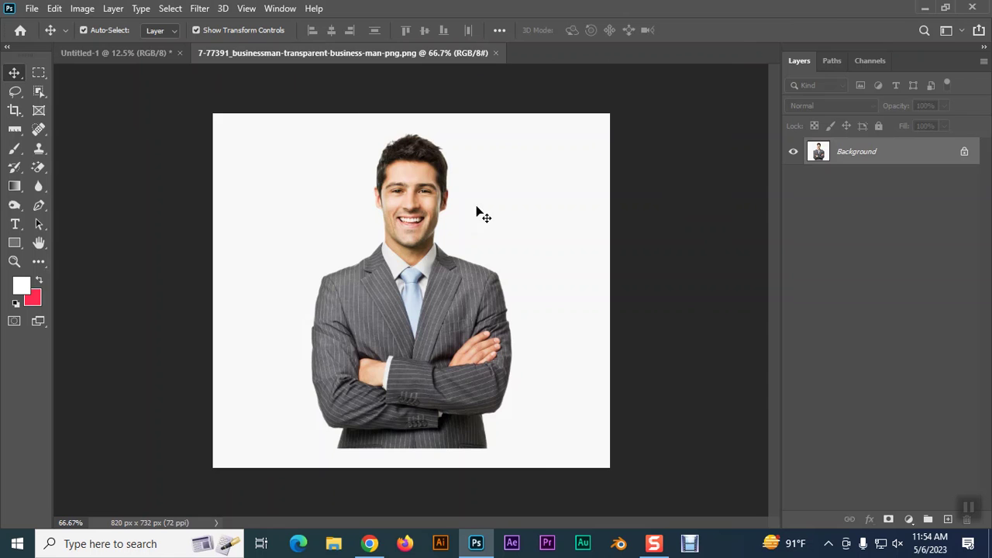
{"action": "key", "text": "ctrl+plus"}
Step: Crop the businessman photo to a 334 x 414 px head-and-shoulders portrait
{"action": "key", "text": "ctrl+minus"}
{"action": "left_click", "coordinate": [16, 113]}
{"action": "left_click_drag", "start_coordinate": [213, 285], "coordinate": [272, 288]}
{"action": "left_click_drag", "start_coordinate": [552, 301], "coordinate": [493, 293]}
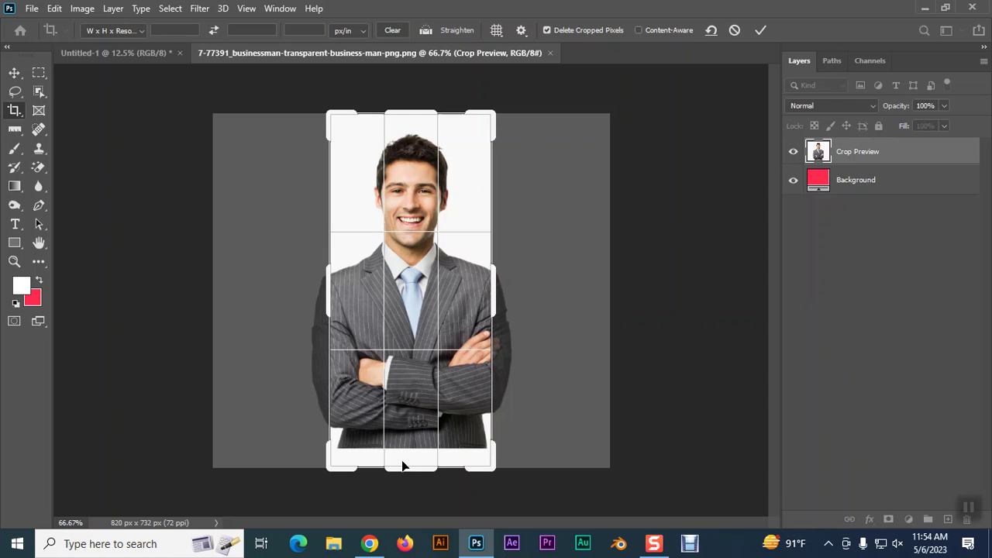
{"action": "left_click_drag", "start_coordinate": [408, 469], "coordinate": [408, 393]}
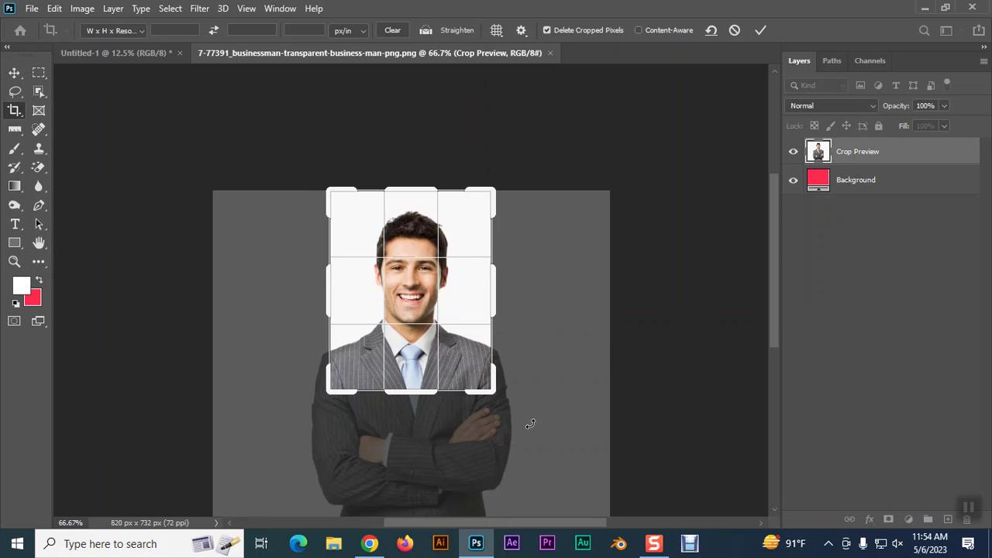
{"action": "key", "text": "Return"}
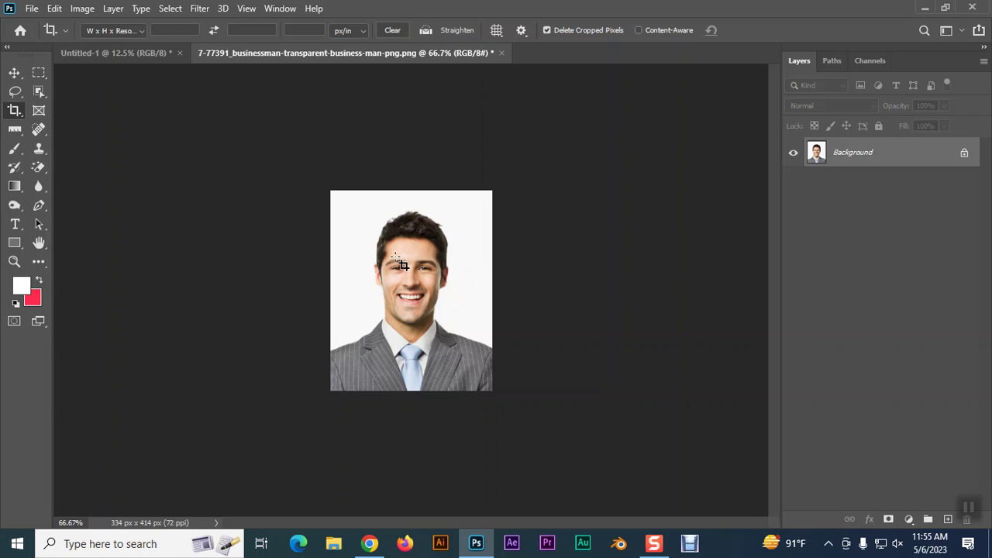
Step: Check the portrait's Image Size settings and close them without changes
{"action": "key", "text": "v"}
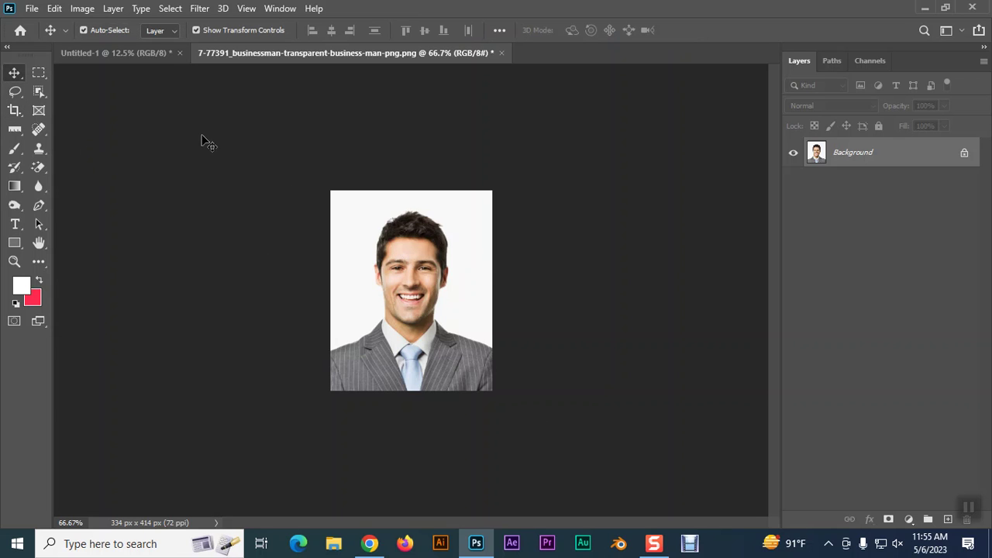
{"action": "left_click", "coordinate": [82, 8]}
{"action": "left_click", "coordinate": [108, 117]}
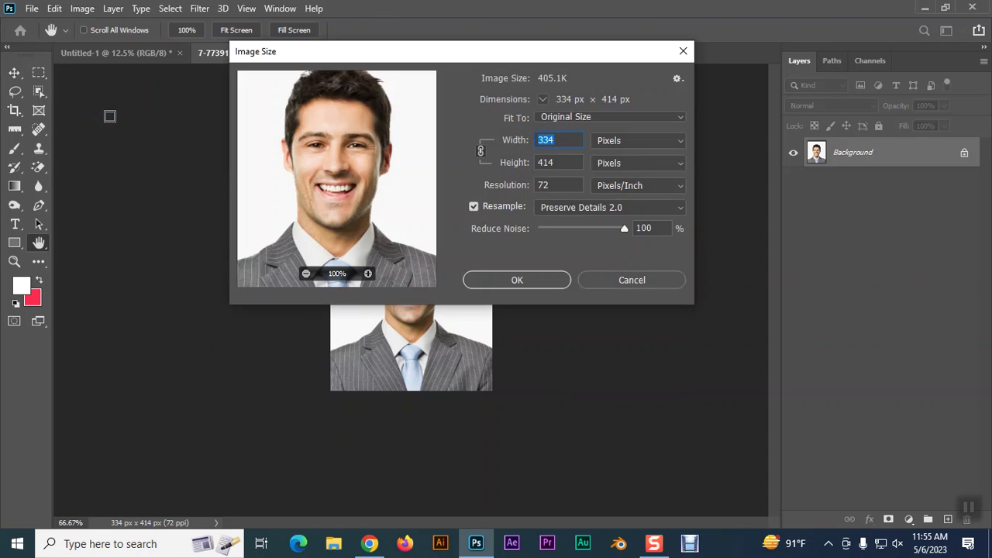
{"action": "left_click", "coordinate": [632, 279]}
Step: Search Google for 'passport size photo' in a new Chrome tab
{"action": "left_click", "coordinate": [369, 543]}
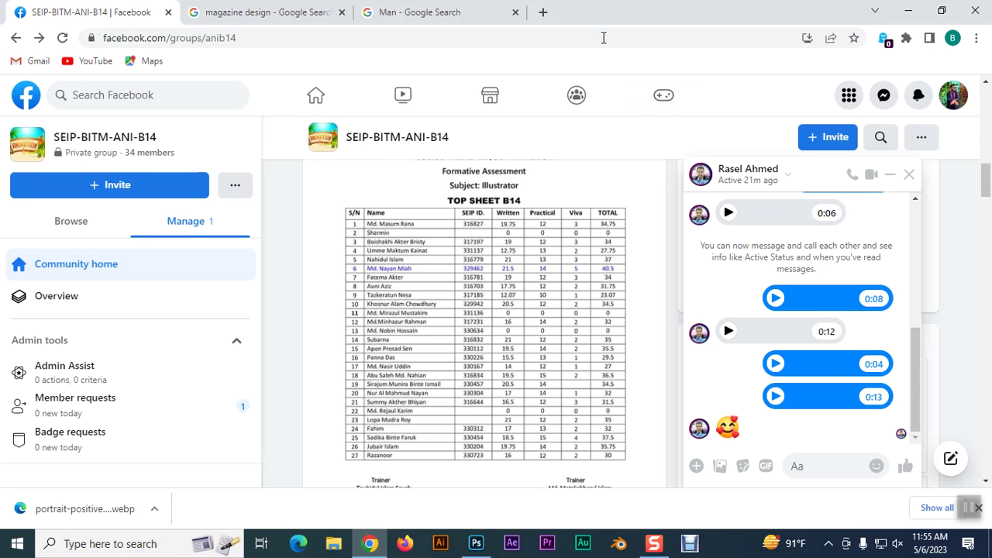
{"action": "left_click", "coordinate": [543, 14]}
{"action": "left_click", "coordinate": [514, 297]}
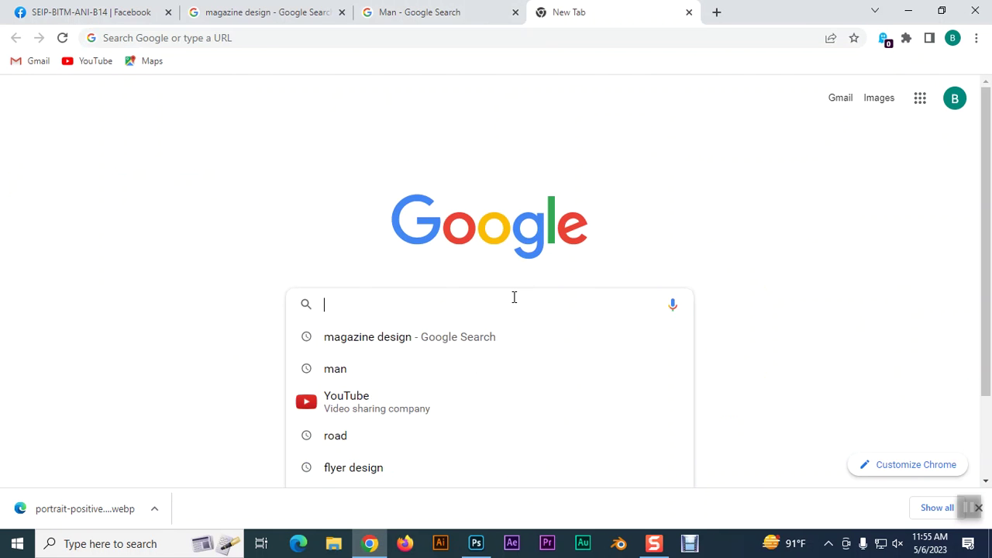
{"action": "type", "text": "Passport"}
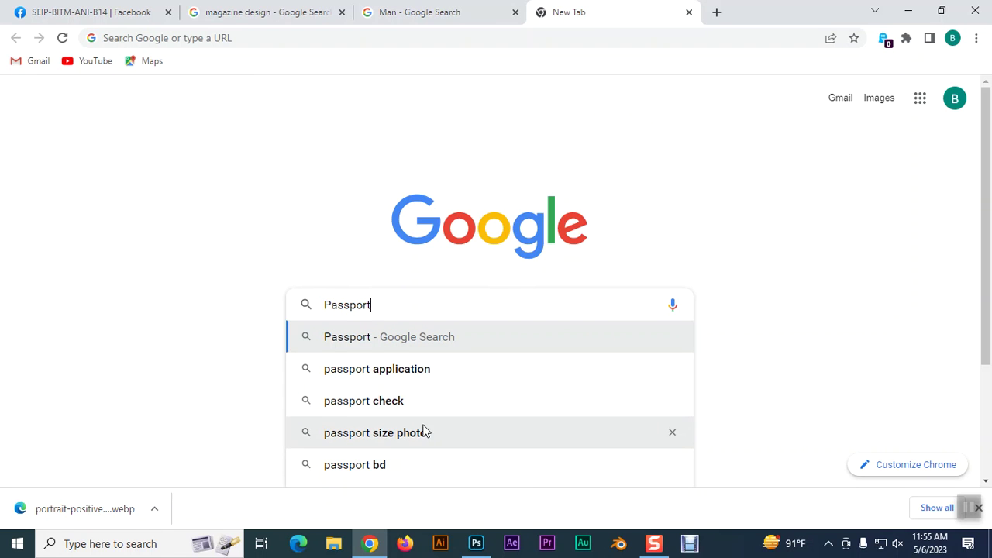
{"action": "left_click", "coordinate": [380, 436]}
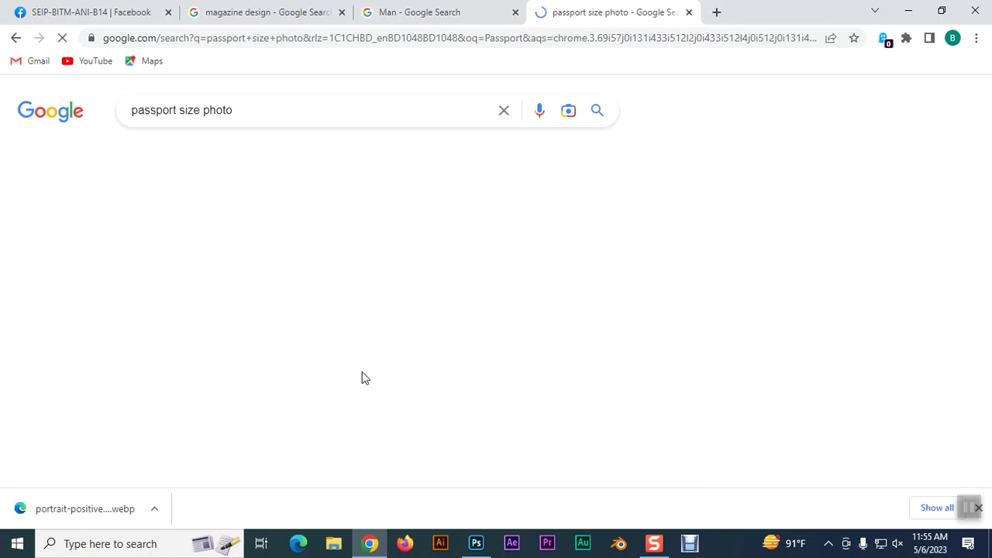
{"action": "scroll", "coordinate": [179, 287], "scroll_direction": "down", "scroll_amount": 2}
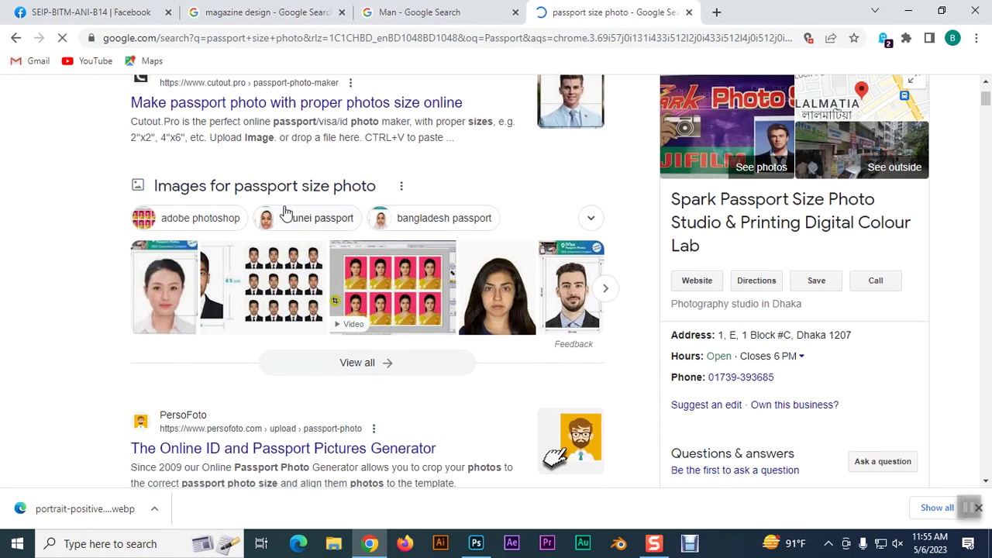
{"action": "scroll", "coordinate": [232, 233], "scroll_direction": "up", "scroll_amount": 2}
Step: Switch to Images and change the query to 'passport image size'
{"action": "left_click", "coordinate": [197, 158]}
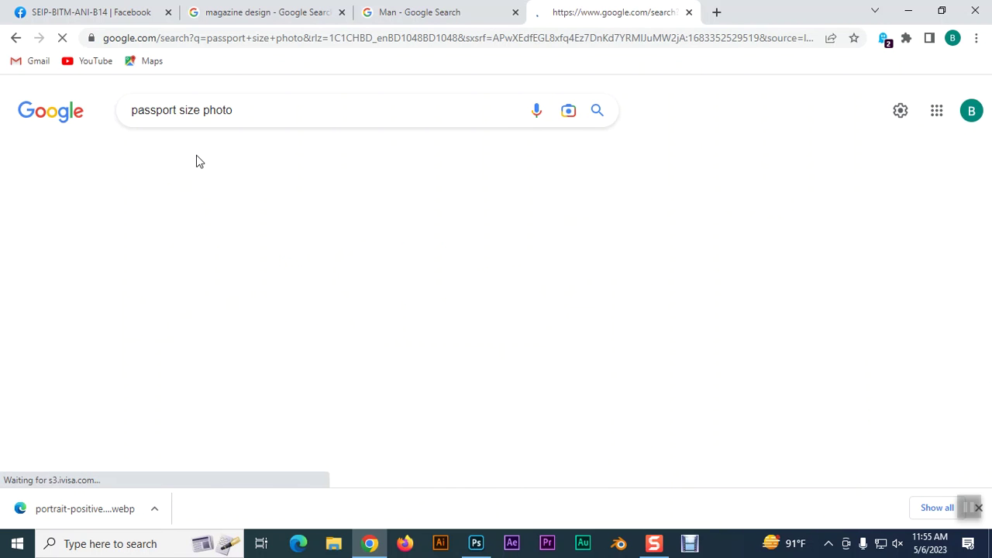
{"action": "scroll", "coordinate": [481, 272], "scroll_direction": "down", "scroll_amount": 1}
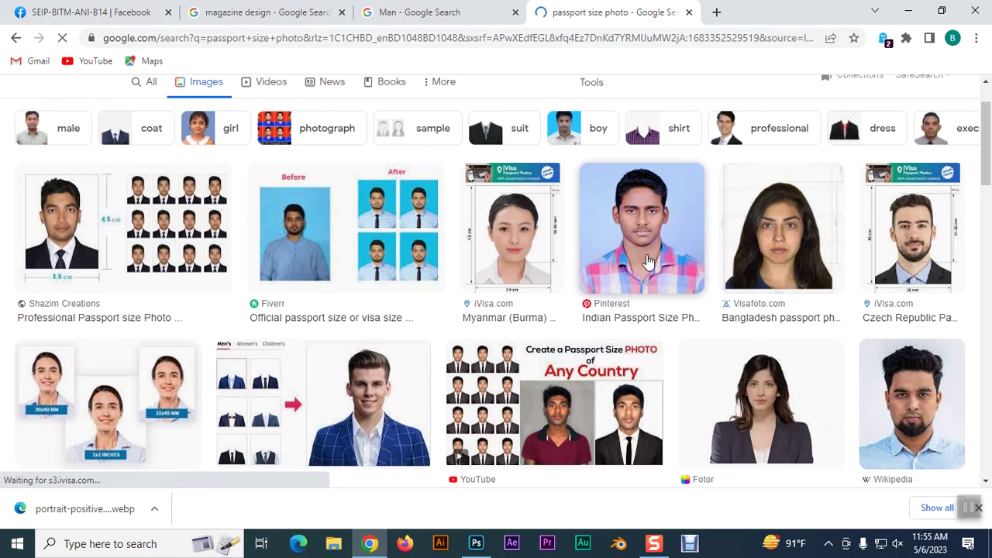
{"action": "scroll", "coordinate": [838, 256], "scroll_direction": "down", "scroll_amount": 2}
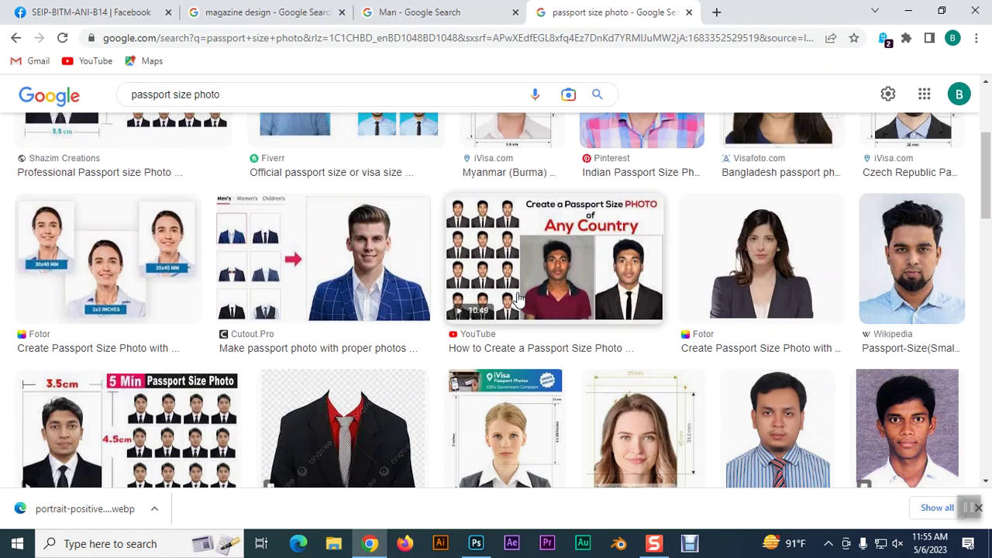
{"action": "scroll", "coordinate": [518, 299], "scroll_direction": "up", "scroll_amount": 3}
{"action": "left_click_drag", "start_coordinate": [236, 110], "coordinate": [203, 111]}
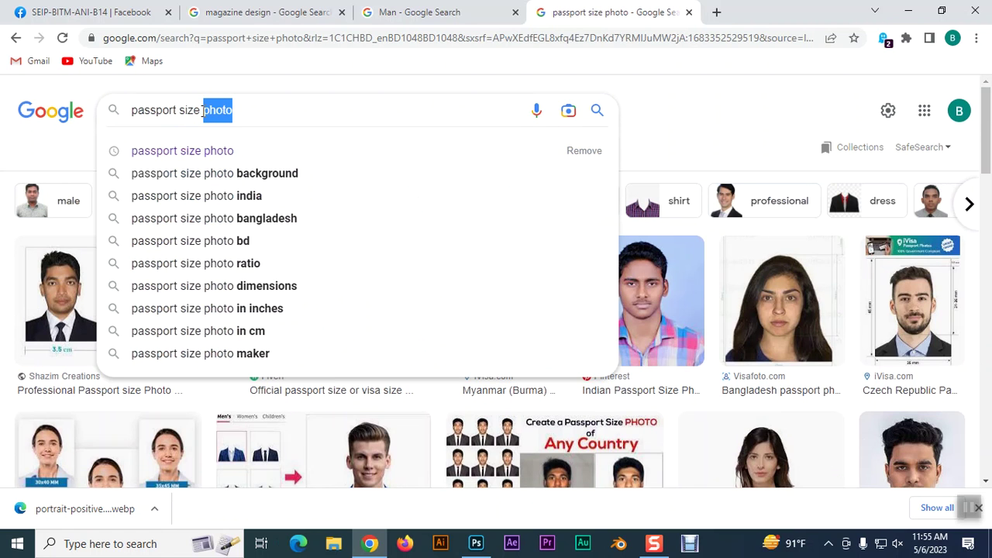
{"action": "key", "text": "BackSpace"}
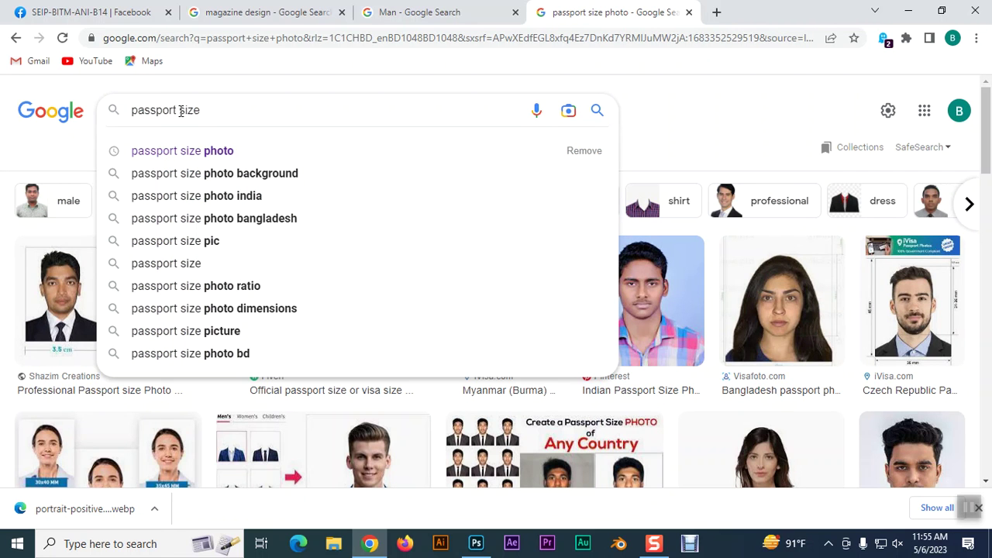
{"action": "left_click", "coordinate": [179, 111]}
{"action": "type", "text": "image"}
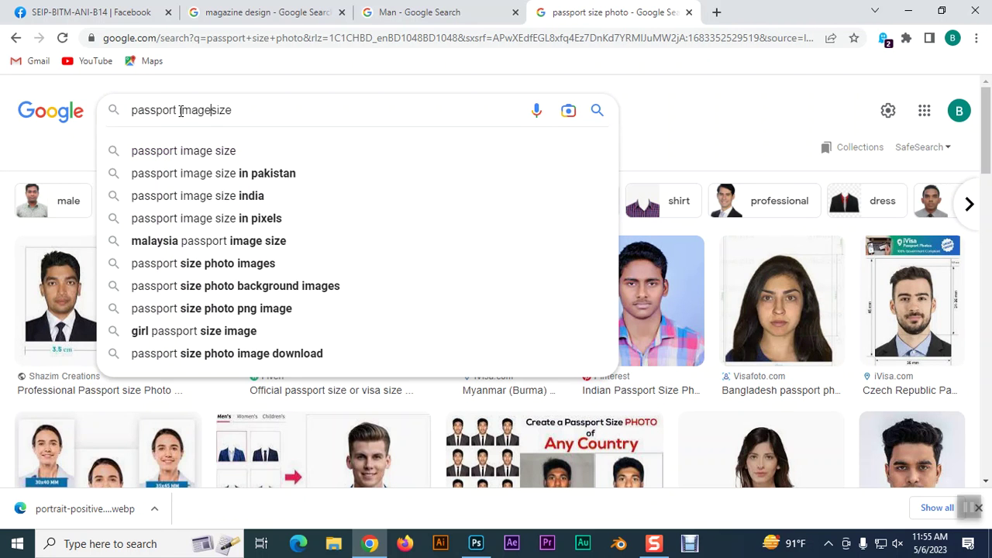
{"action": "key", "text": "Return"}
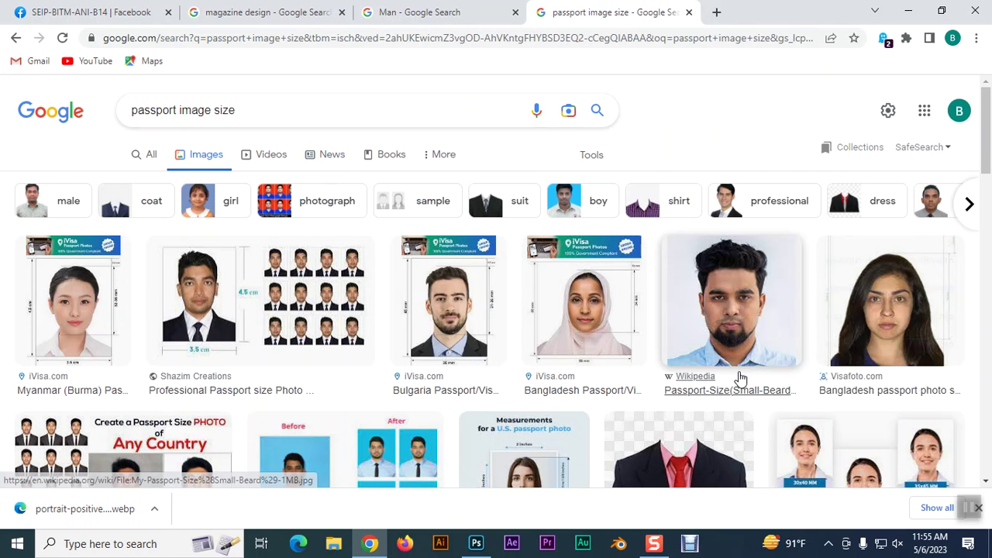
Step: Preview the Bangladesh result, then iVisa's Uzbekistan 35 x 45 mm passport photo example
{"action": "left_click", "coordinate": [587, 302]}
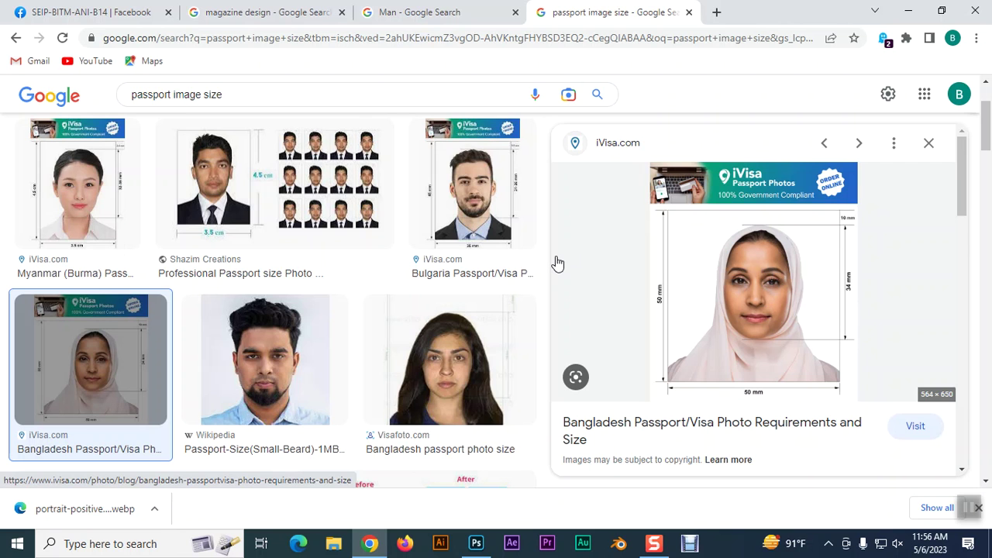
{"action": "scroll", "coordinate": [668, 282], "scroll_direction": "down", "scroll_amount": 2}
{"action": "scroll", "coordinate": [668, 282], "scroll_direction": "down", "scroll_amount": 1}
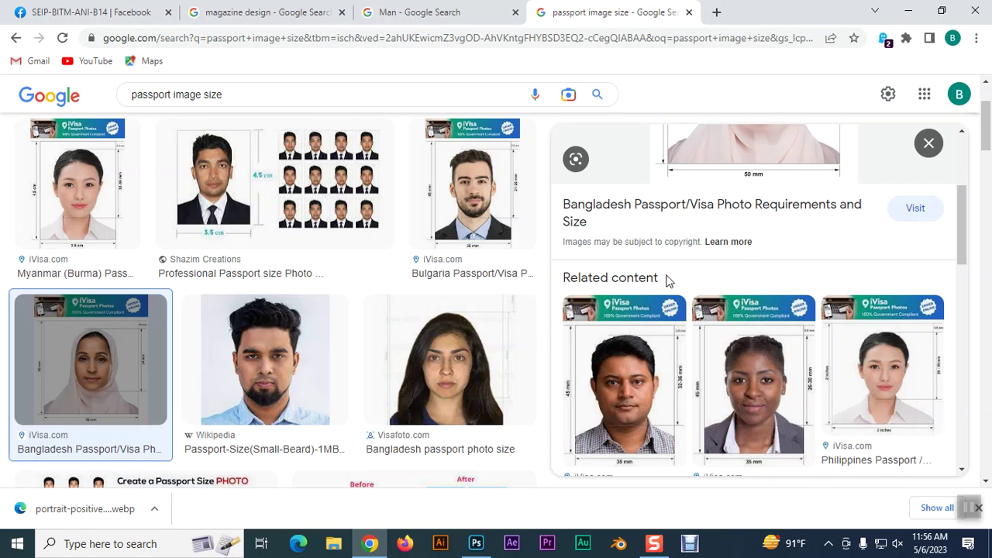
{"action": "scroll", "coordinate": [668, 282], "scroll_direction": "up", "scroll_amount": 3}
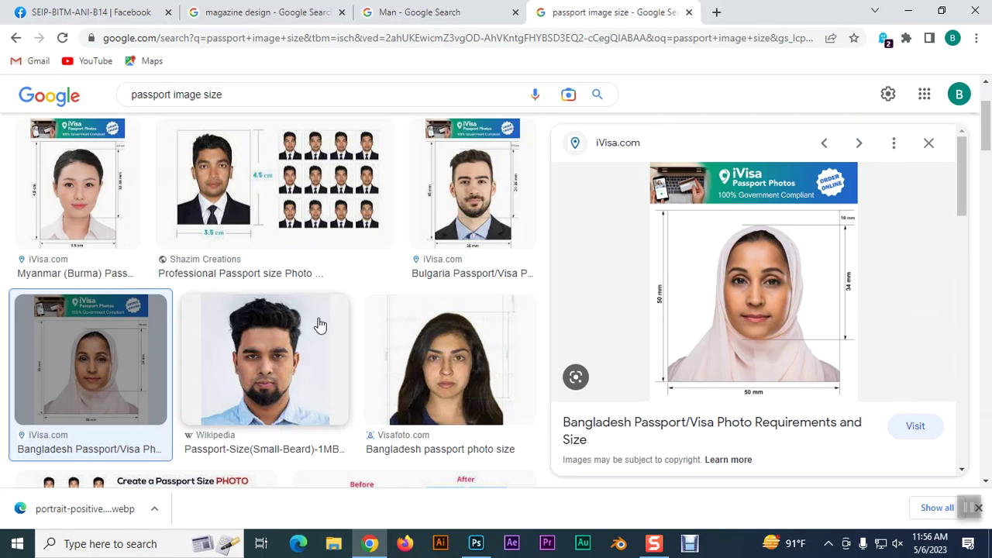
{"action": "scroll", "coordinate": [318, 324], "scroll_direction": "down", "scroll_amount": 2}
{"action": "scroll", "coordinate": [627, 281], "scroll_direction": "down", "scroll_amount": 2}
{"action": "scroll", "coordinate": [458, 313], "scroll_direction": "down", "scroll_amount": 1}
{"action": "scroll", "coordinate": [760, 326], "scroll_direction": "down", "scroll_amount": 2}
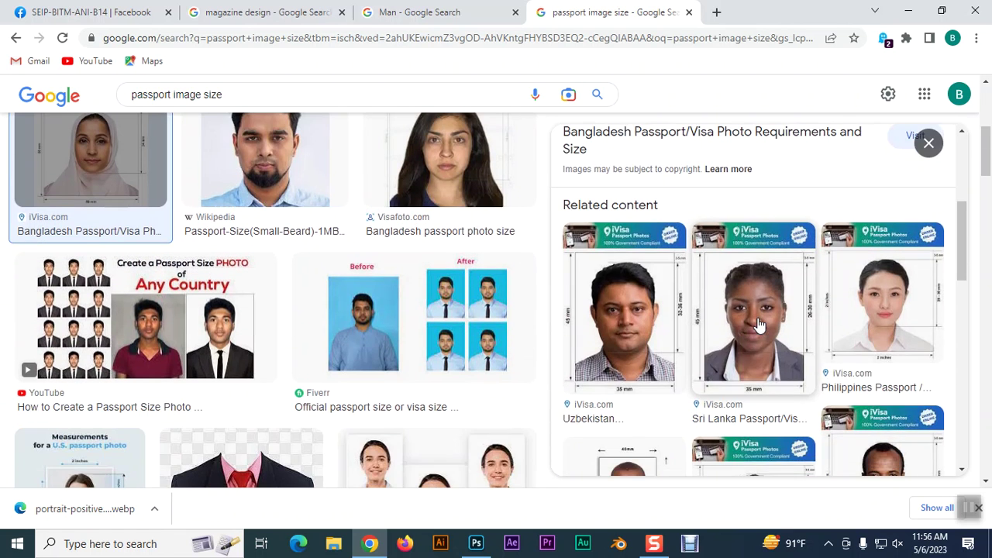
{"action": "left_click", "coordinate": [634, 327]}
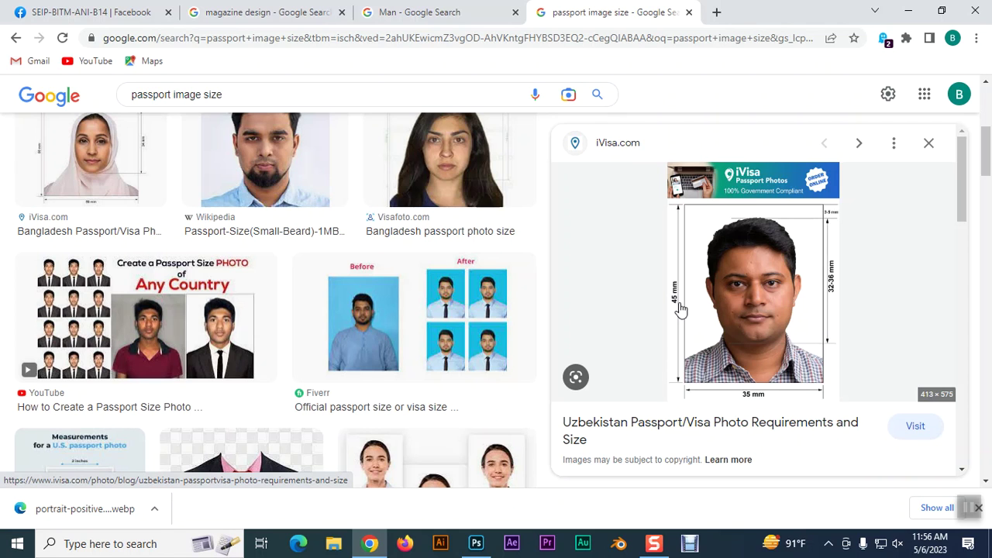
Step: Resize the businessman photo to 45 mm wide in millimetres, then undo it
{"action": "left_click", "coordinate": [476, 544]}
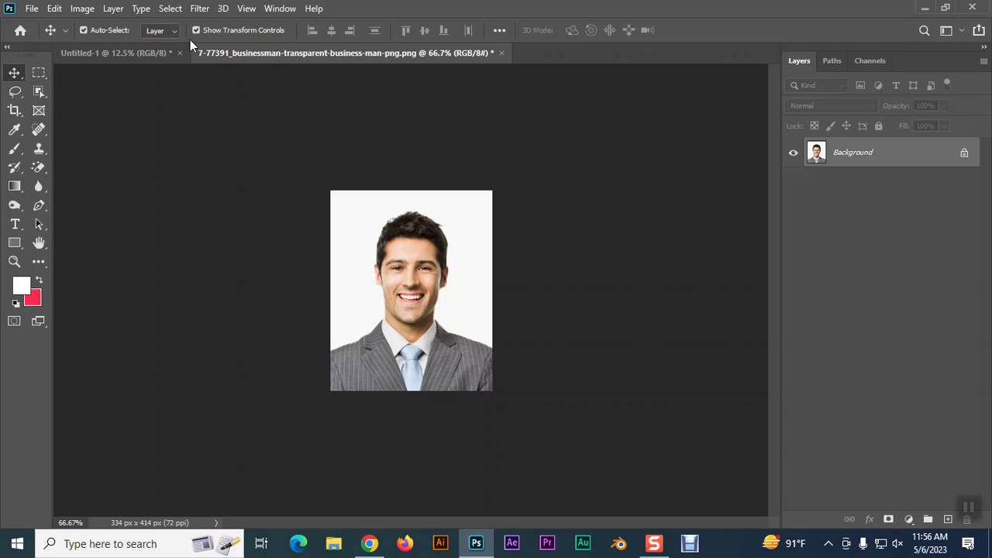
{"action": "left_click", "coordinate": [85, 10]}
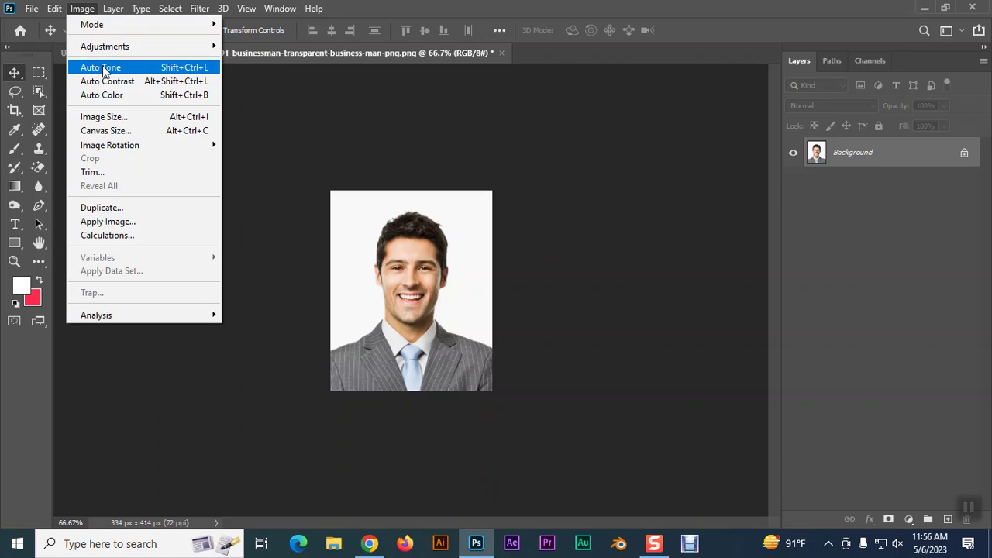
{"action": "left_click", "coordinate": [116, 118]}
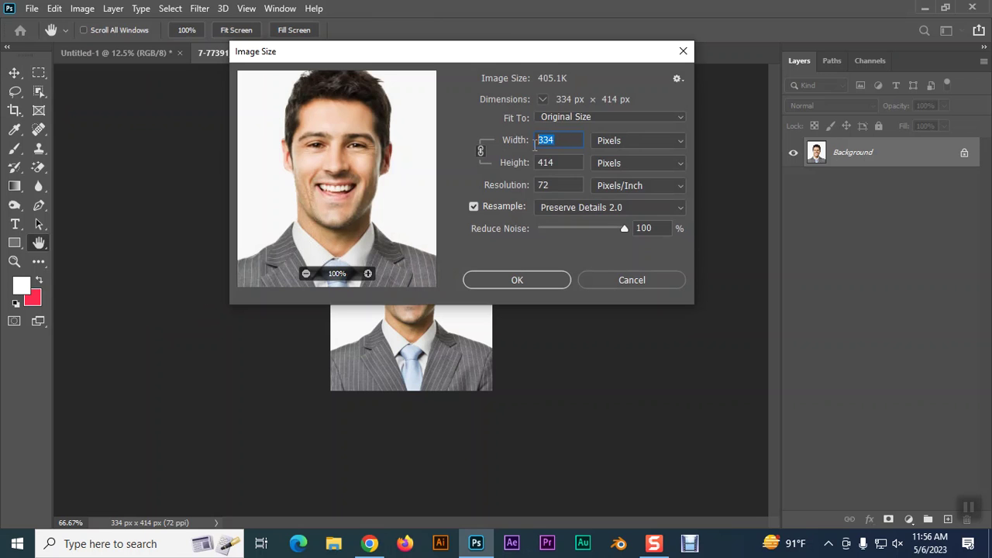
{"action": "left_click", "coordinate": [646, 140]}
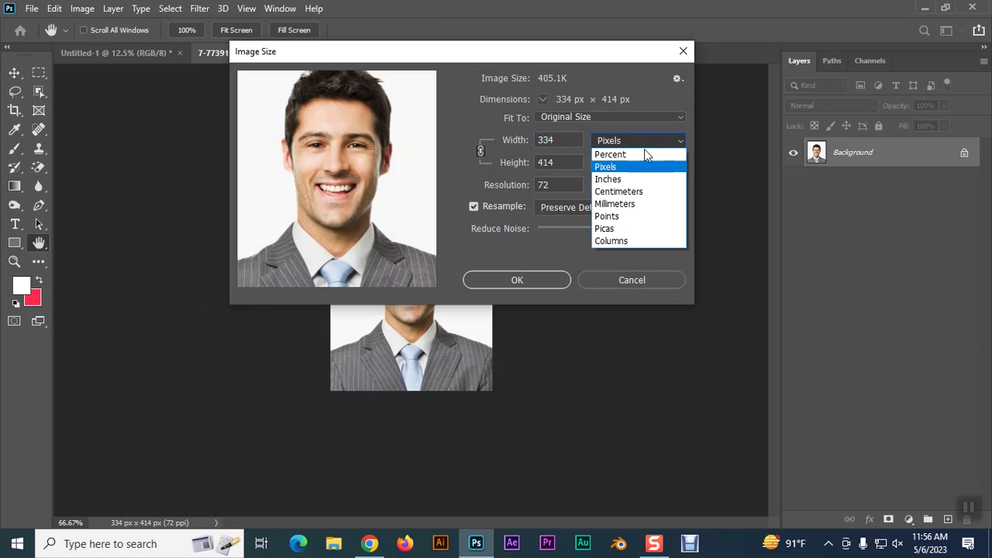
{"action": "left_click", "coordinate": [629, 204]}
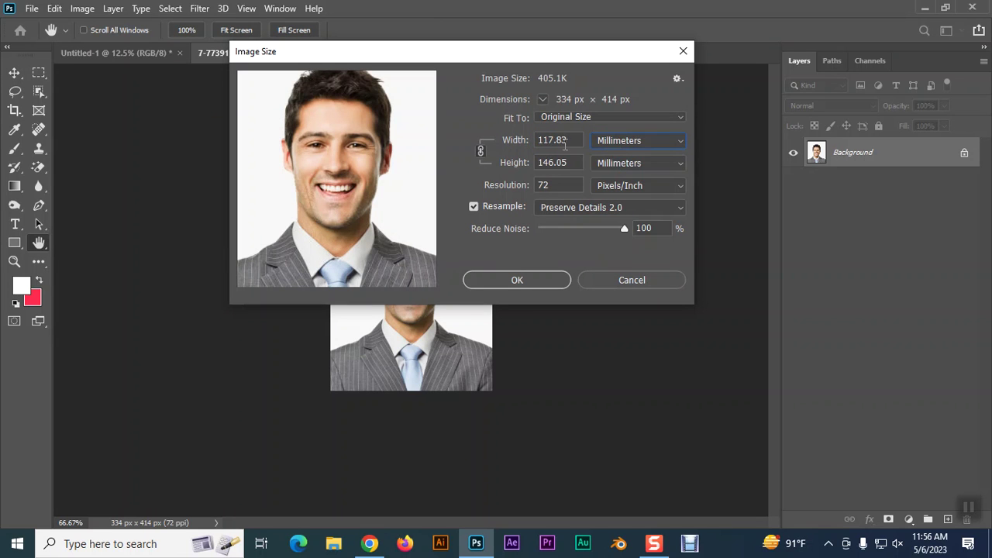
{"action": "left_click", "coordinate": [520, 139]}
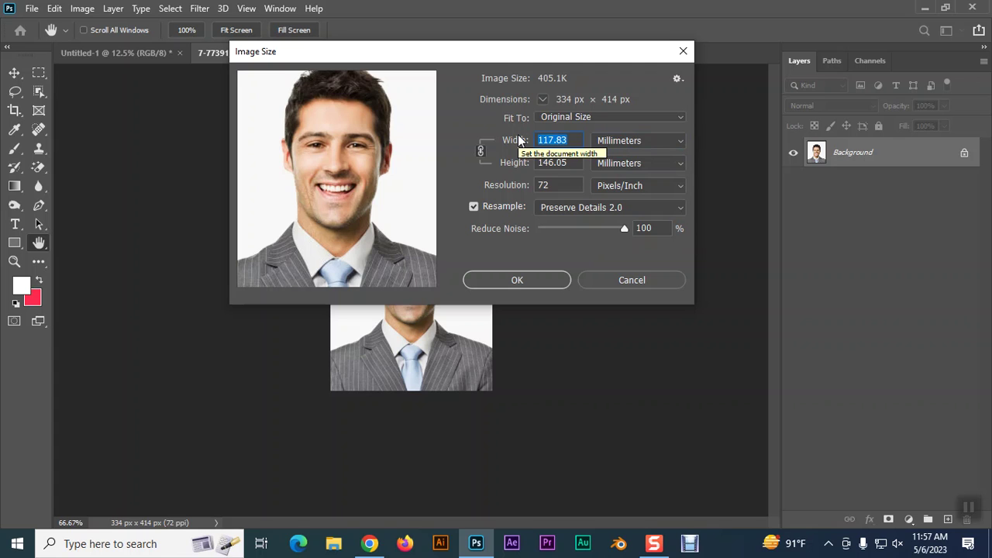
{"action": "type", "text": "55"}
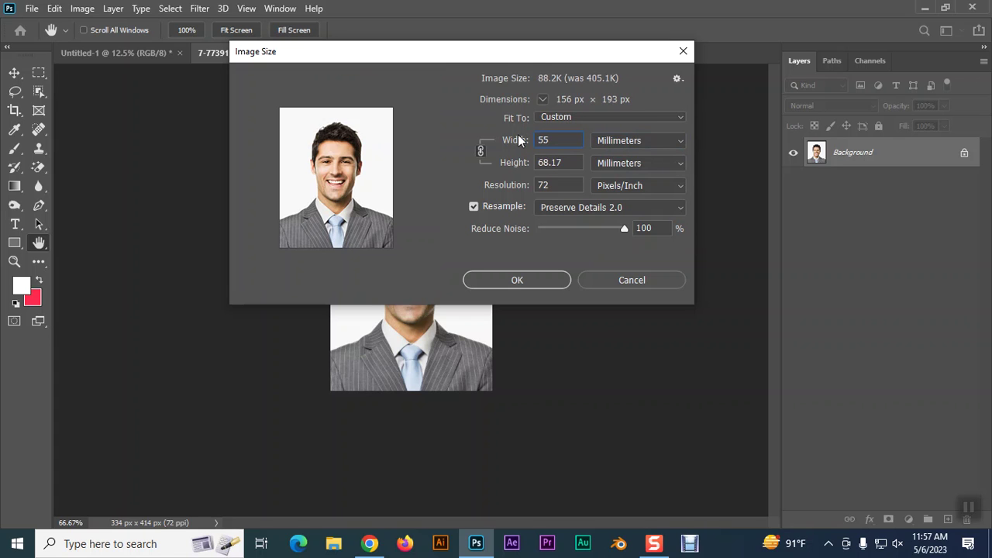
{"action": "key", "text": "BackSpace"}
{"action": "key", "text": "BackSpace"}
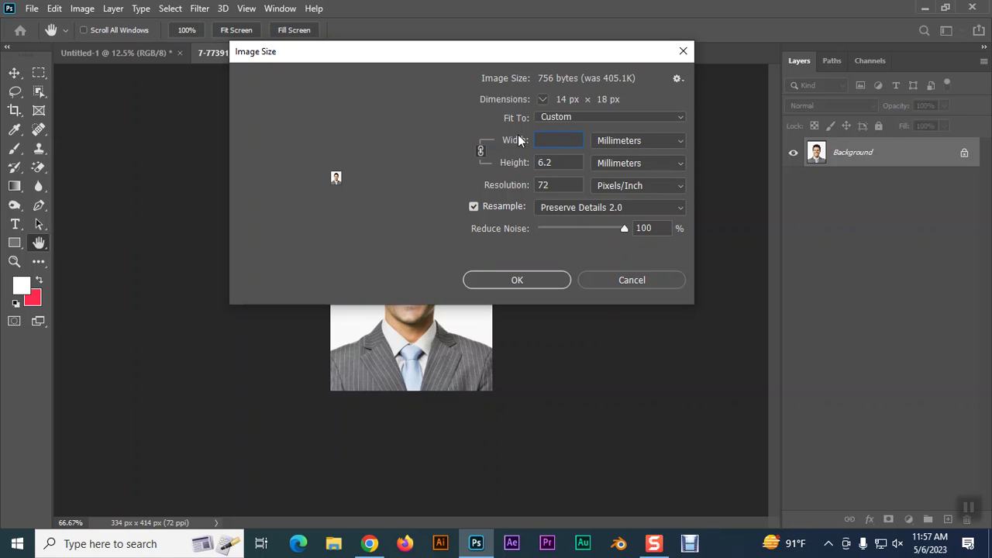
{"action": "type", "text": "45"}
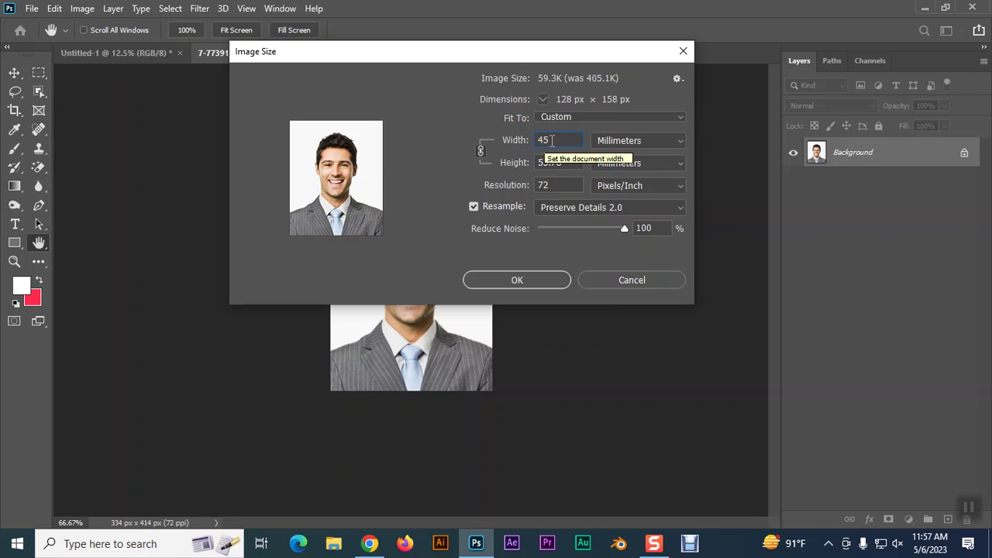
{"action": "left_click", "coordinate": [535, 281]}
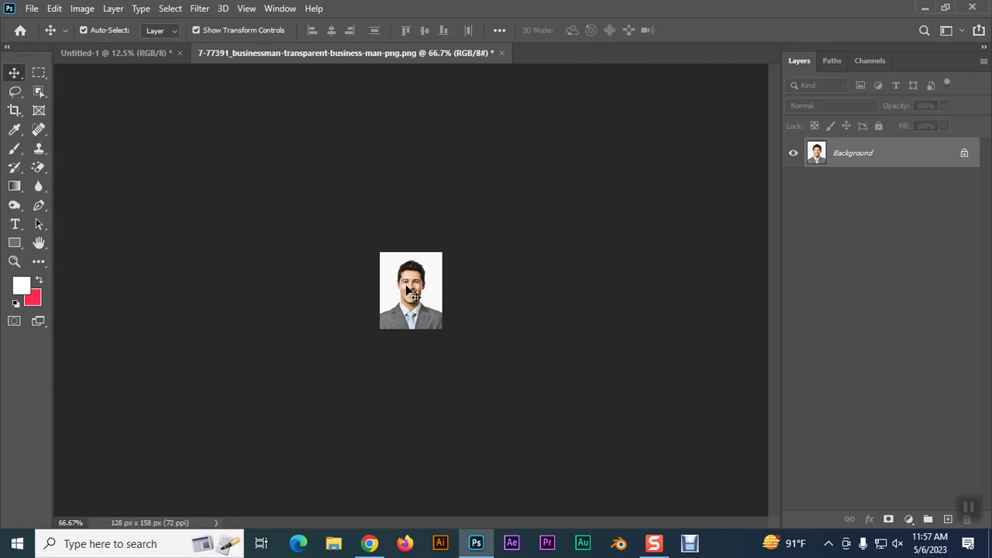
{"action": "key", "text": "ctrl+z"}
Step: Resize the photo to 45 mm wide at 300 ppi, giving 531 x 659 px
{"action": "left_click", "coordinate": [83, 10]}
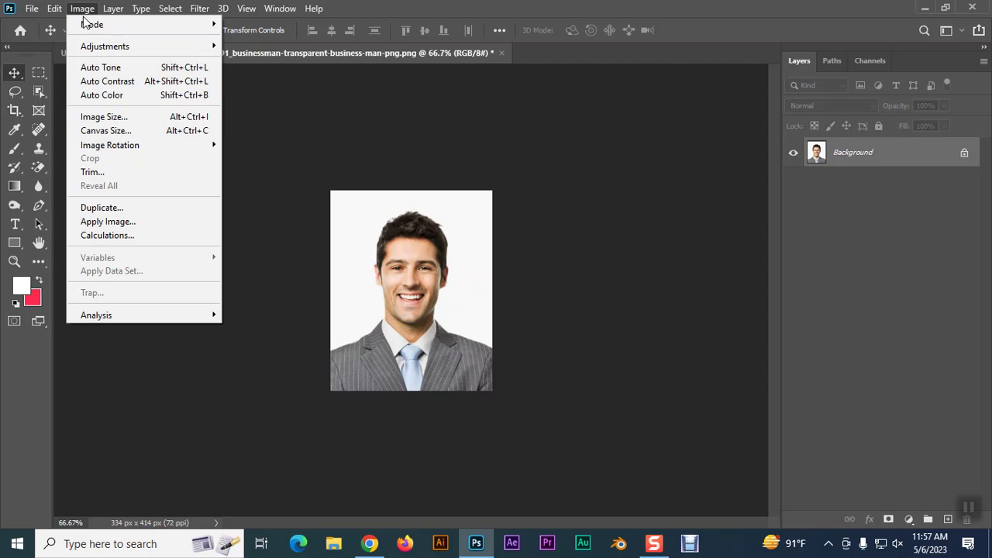
{"action": "left_click", "coordinate": [101, 117]}
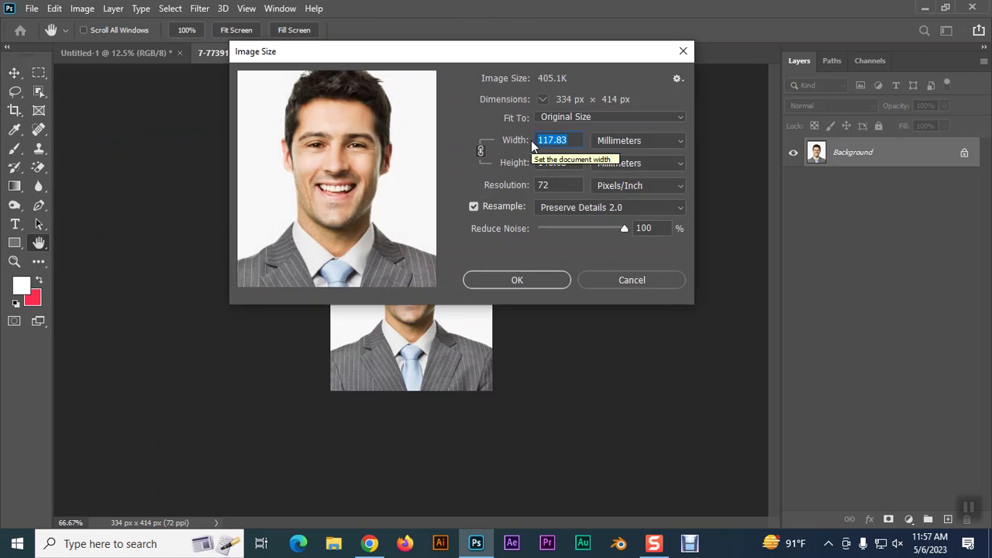
{"action": "type", "text": "45"}
{"action": "left_click_drag", "start_coordinate": [551, 184], "coordinate": [531, 187]}
{"action": "type", "text": "300"}
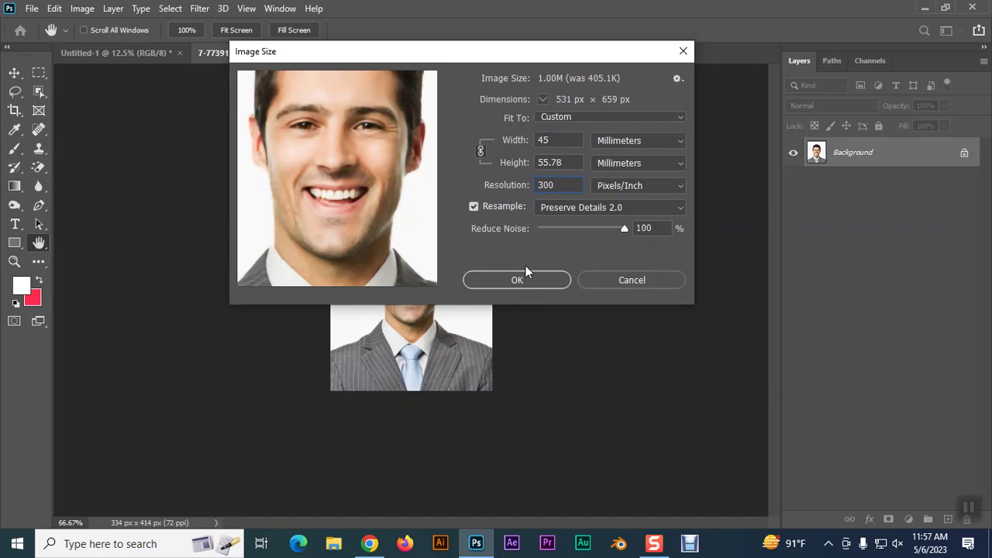
{"action": "left_click", "coordinate": [527, 279]}
{"action": "key", "text": "v"}
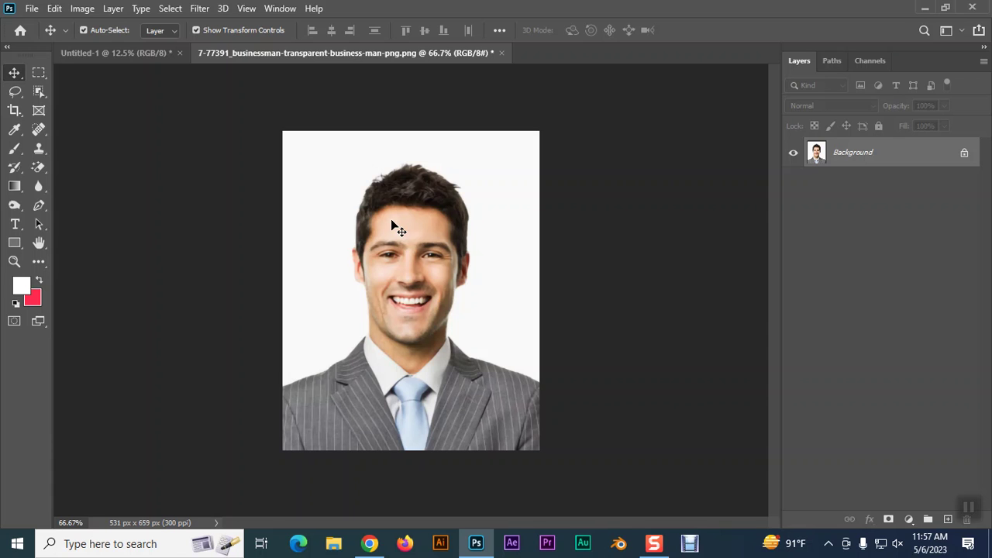
Step: Set the Rectangular Marquee to Fixed Size, 35mm wide by 45mm high
{"action": "left_click", "coordinate": [41, 71]}
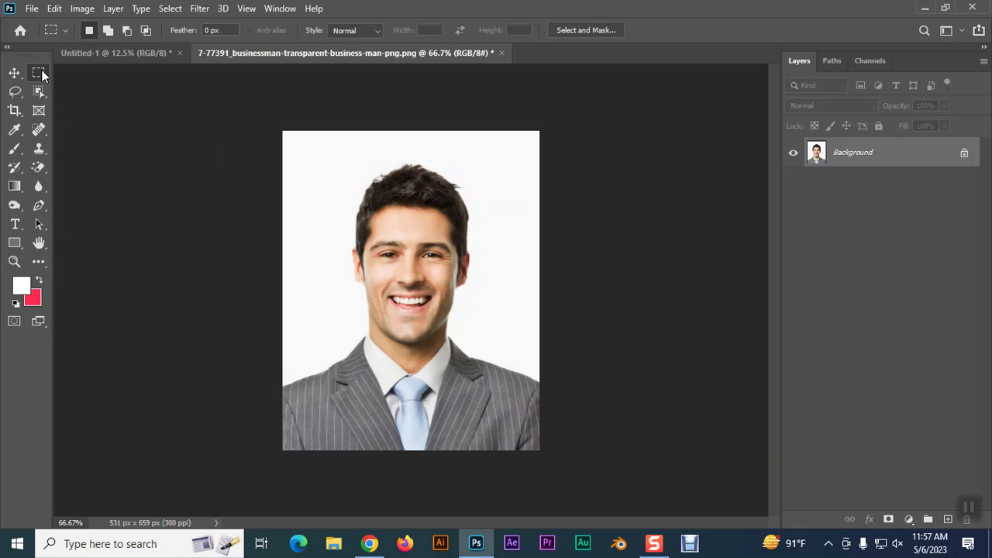
{"action": "left_click", "coordinate": [348, 30]}
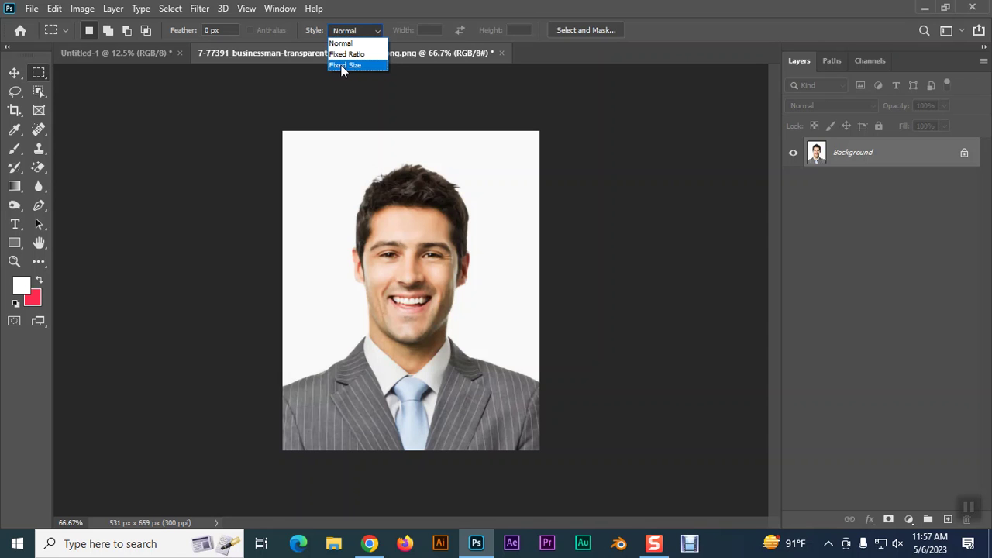
{"action": "left_click", "coordinate": [341, 65]}
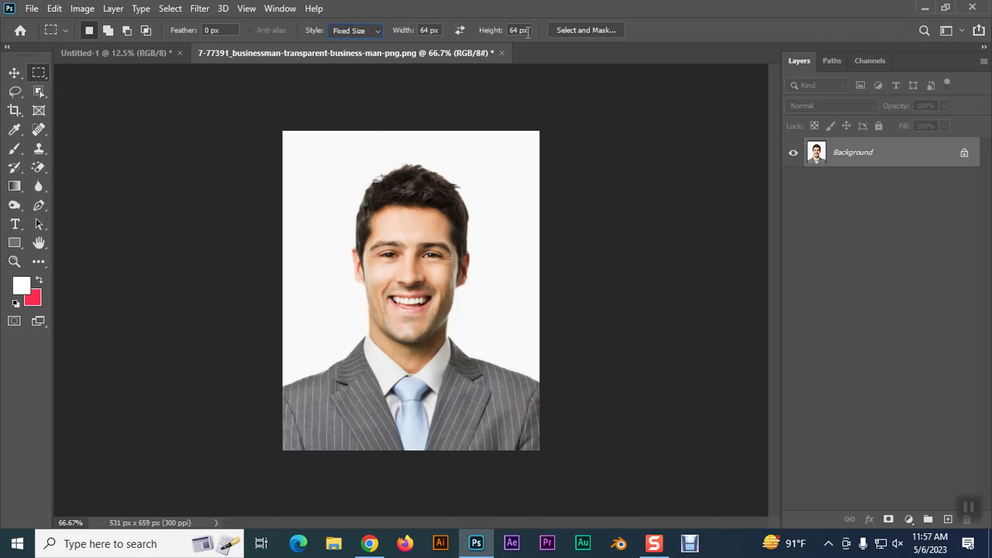
{"action": "double_click", "coordinate": [425, 30]}
{"action": "type", "text": "35mm"}
{"action": "double_click", "coordinate": [514, 31]}
{"action": "type", "text": "45mm"}
Step: Place the 35 x 45 mm selection on the face, crop to it, then undo the crop
{"action": "left_click_drag", "start_coordinate": [361, 151], "coordinate": [311, 147]}
{"action": "left_click", "coordinate": [88, 10]}
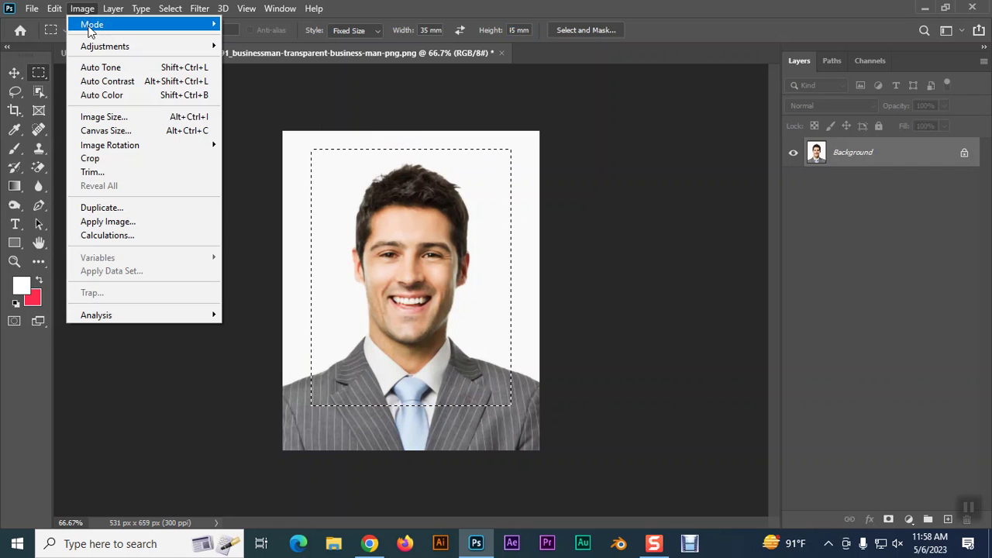
{"action": "left_click", "coordinate": [106, 159]}
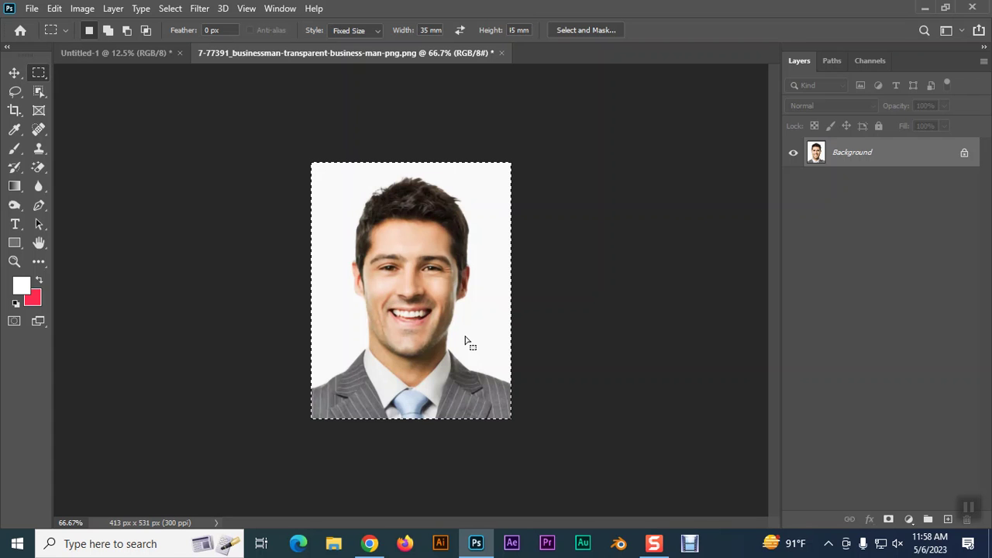
{"action": "key", "text": "ctrl+z"}
Step: Clear the selection and resize the portrait to 38 mm wide, giving 449 × 557 px at 300 ppi
{"action": "key", "text": "ctrl+d"}
{"action": "left_click", "coordinate": [82, 8]}
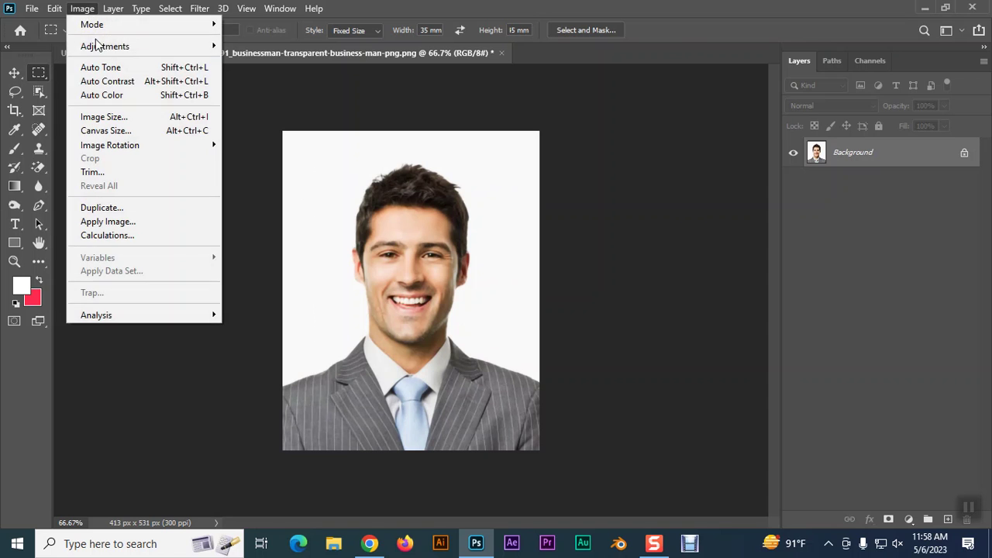
{"action": "left_click", "coordinate": [111, 115]}
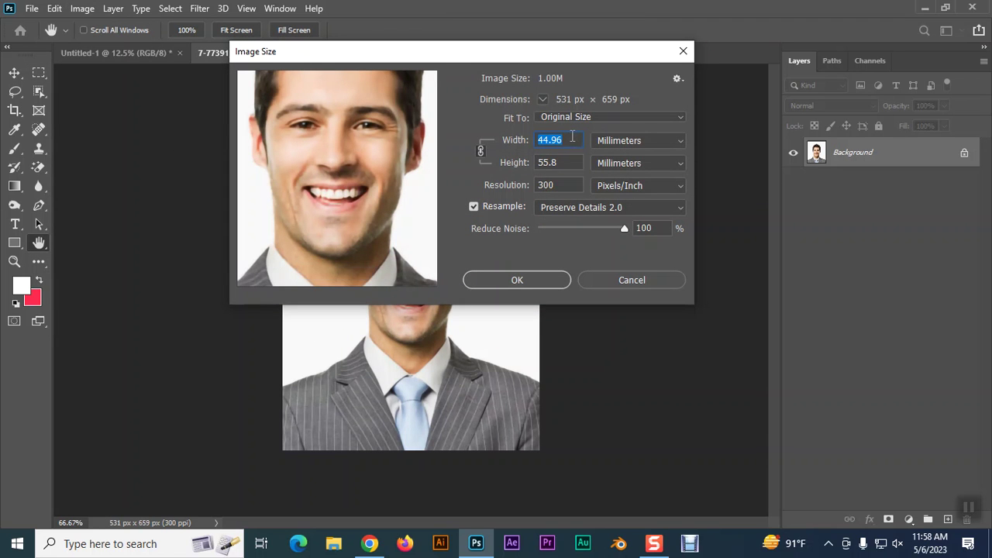
{"action": "type", "text": "36"}
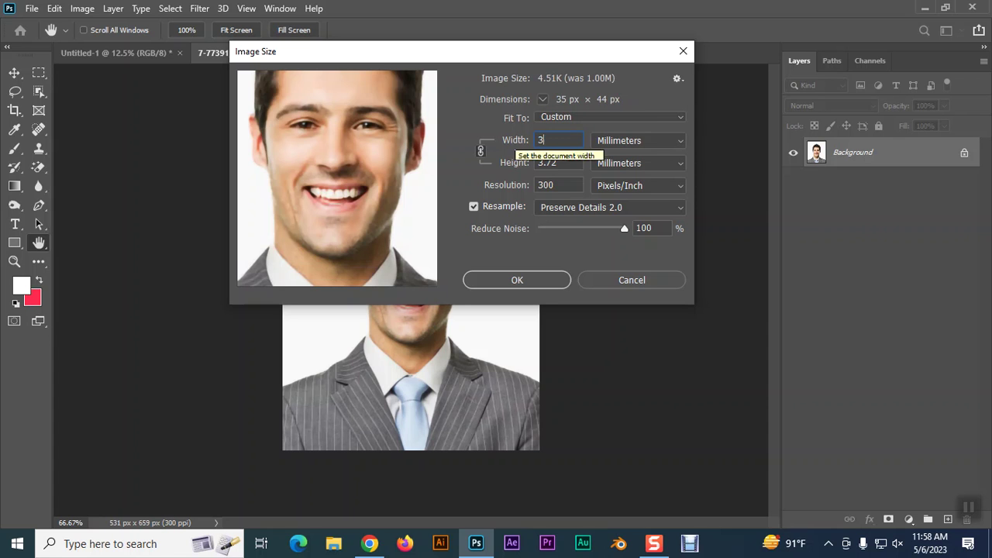
{"action": "left_click", "coordinate": [539, 163]}
{"action": "left_click_drag", "start_coordinate": [538, 162], "coordinate": [566, 163]}
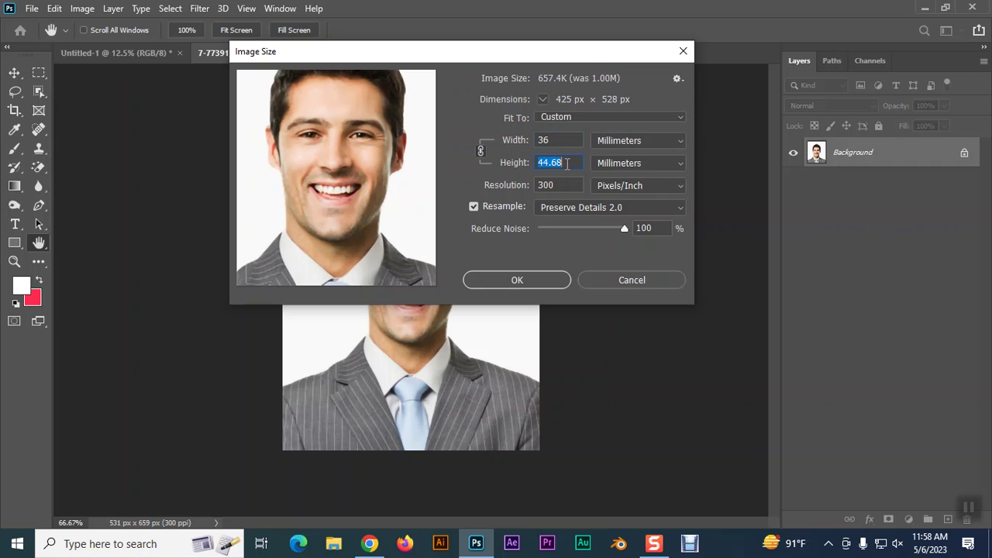
{"action": "left_click", "coordinate": [555, 140]}
{"action": "left_click_drag", "start_coordinate": [556, 140], "coordinate": [527, 140]}
{"action": "type", "text": "38"}
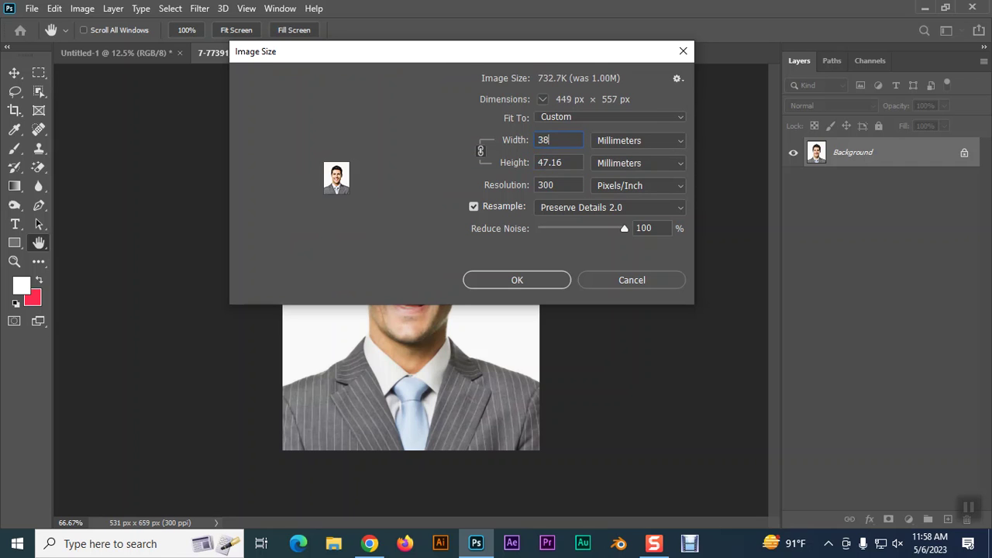
{"action": "left_click", "coordinate": [546, 279]}
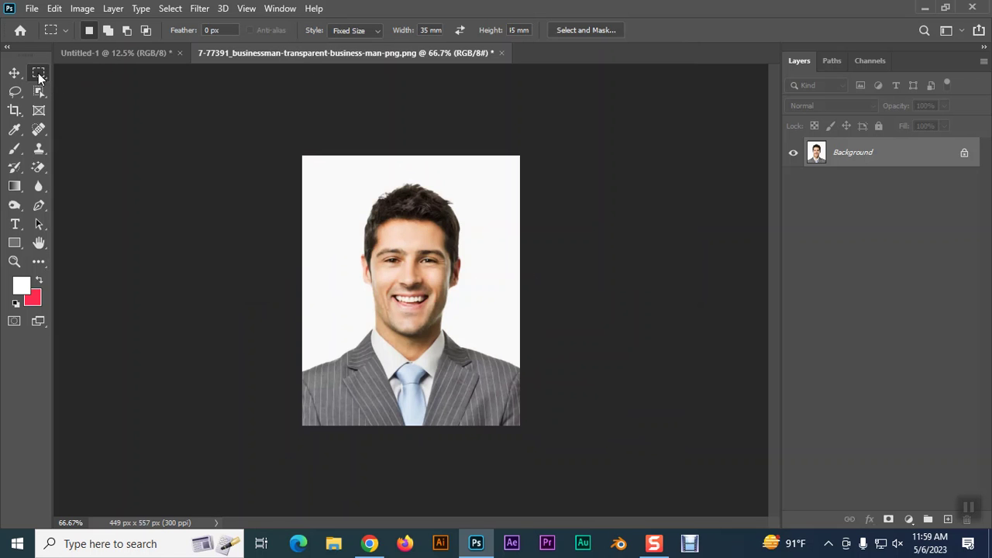
Step: Position the fixed-size marquee over the portrait, crop to 413 × 531 px, and deselect
{"action": "left_click_drag", "start_coordinate": [354, 170], "coordinate": [309, 162]}
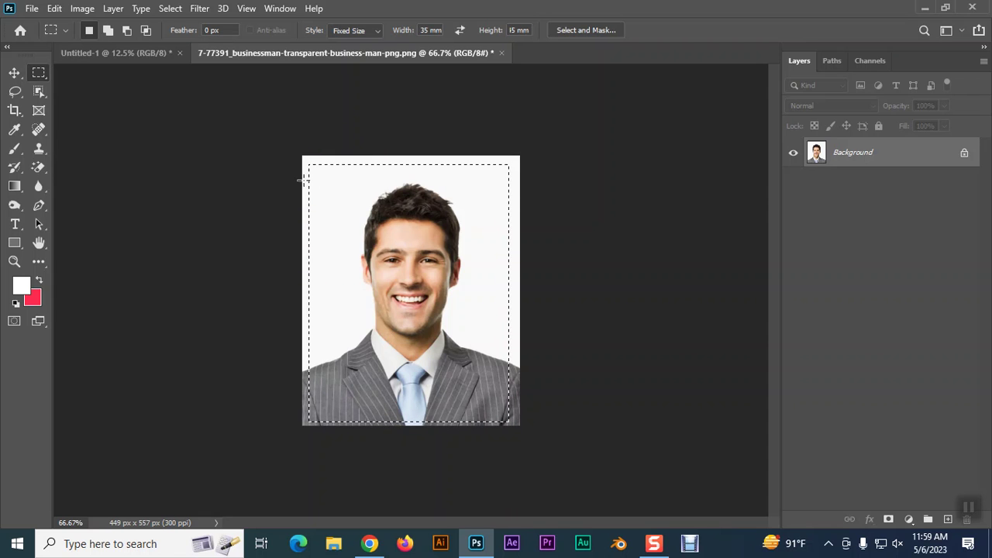
{"action": "left_click", "coordinate": [82, 9]}
{"action": "left_click", "coordinate": [108, 158]}
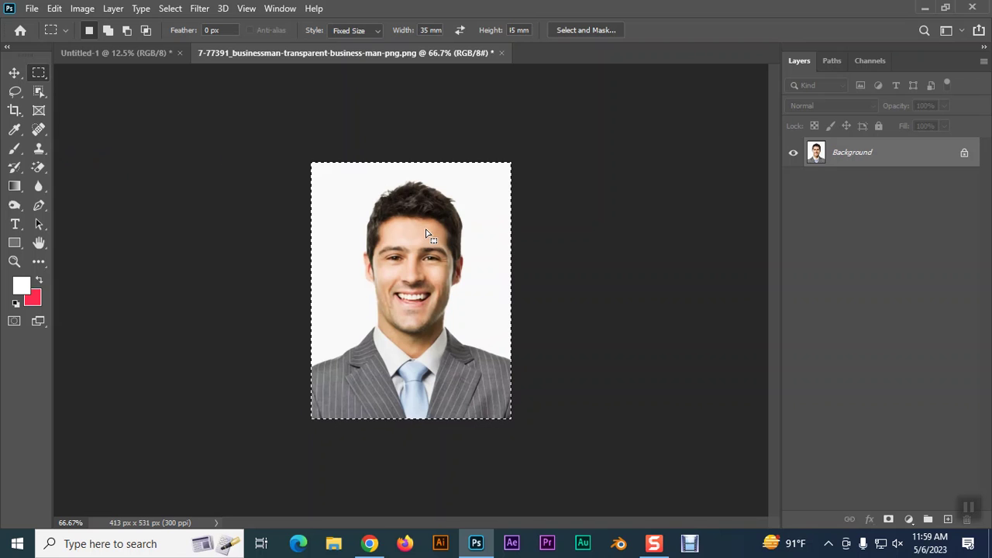
{"action": "key", "text": "ctrl+d"}
{"action": "left_click", "coordinate": [14, 72]}
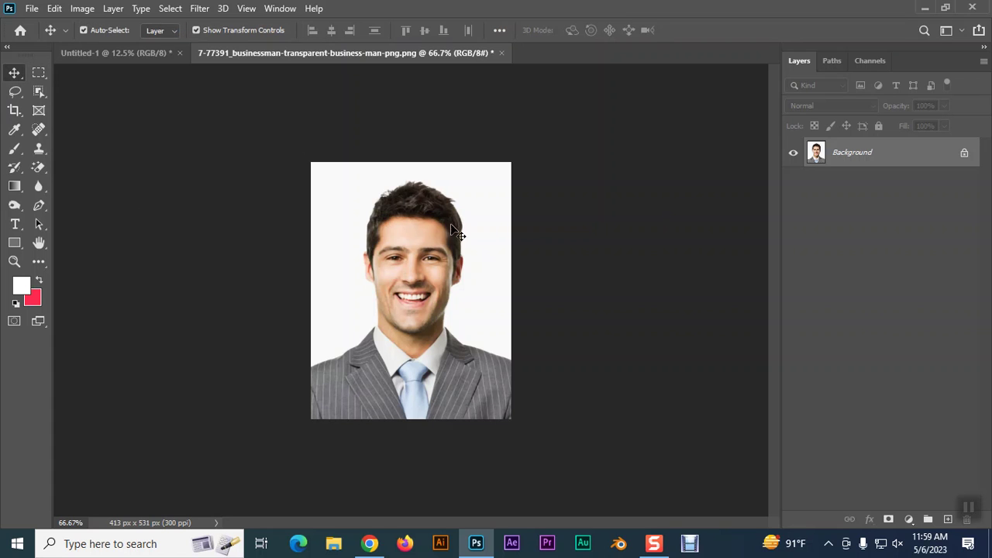
Step: Paste the cropped portrait into Untitled-1 at the top-left and duplicate it across the top row
{"action": "key", "text": "ctrl"}
{"action": "left_click", "coordinate": [412, 248], "text": "ctrl"}
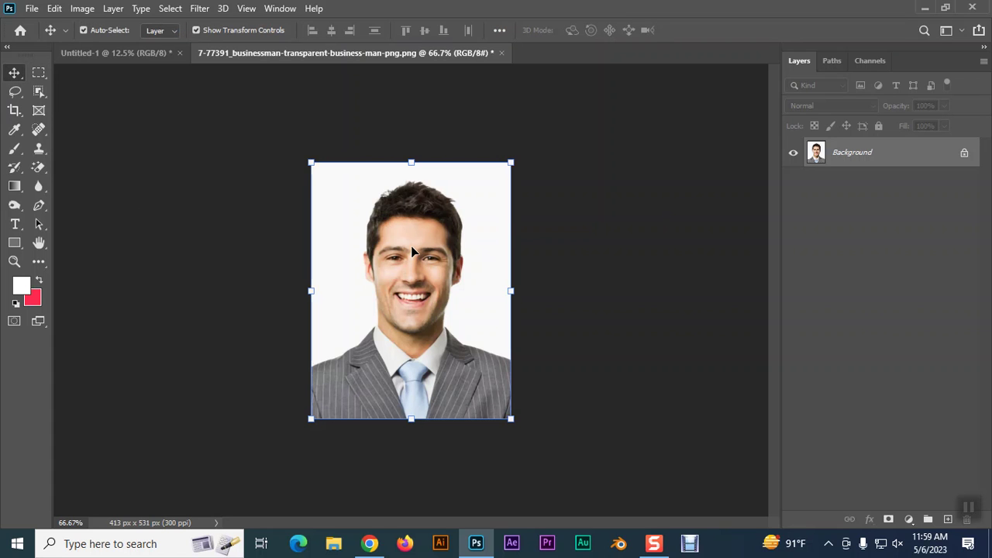
{"action": "left_click", "coordinate": [135, 53]}
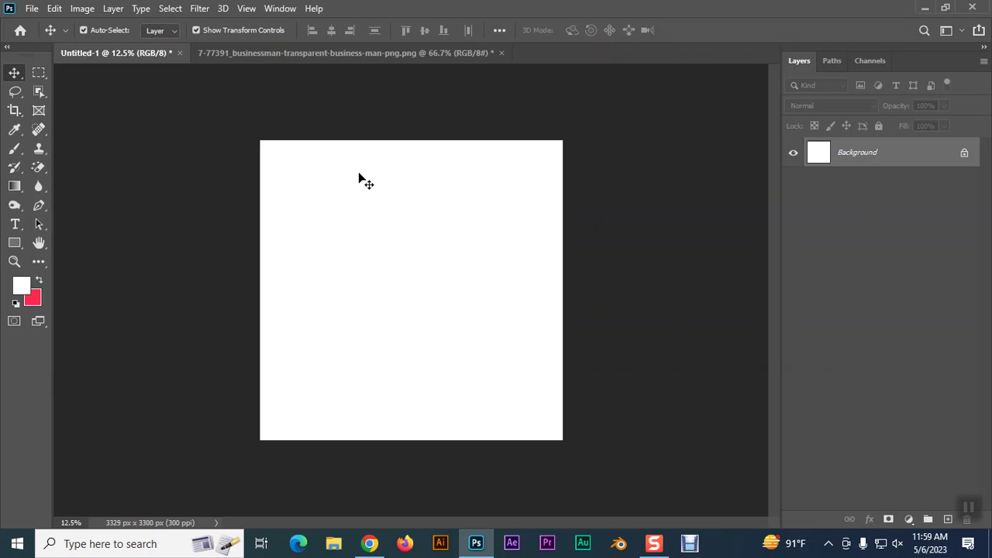
{"action": "key", "text": "ctrl+v"}
{"action": "left_click_drag", "start_coordinate": [417, 290], "coordinate": [294, 169]}
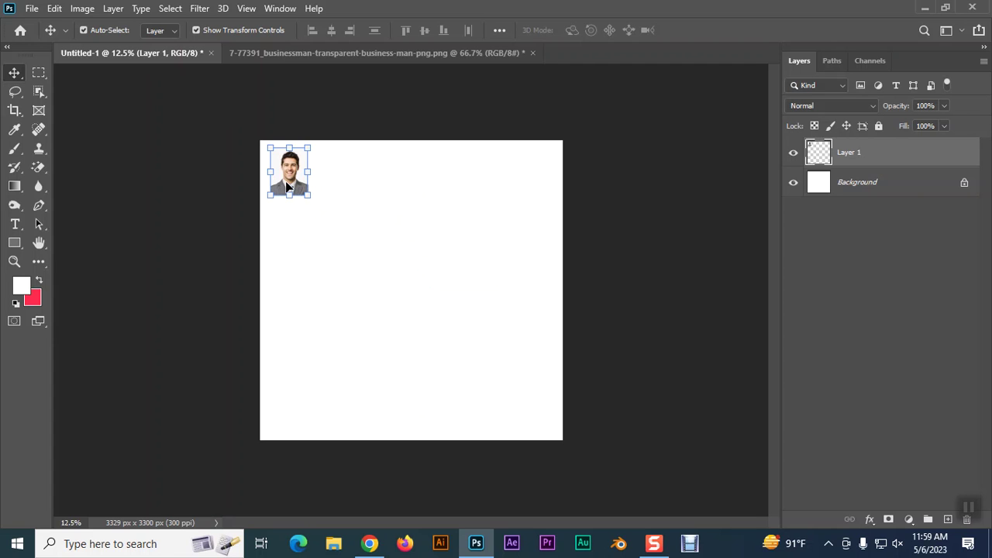
{"action": "left_click_drag", "start_coordinate": [290, 189], "coordinate": [335, 189]}
{"action": "left_click_drag", "start_coordinate": [379, 238], "coordinate": [480, 184]}
{"action": "left_click", "coordinate": [600, 231]}
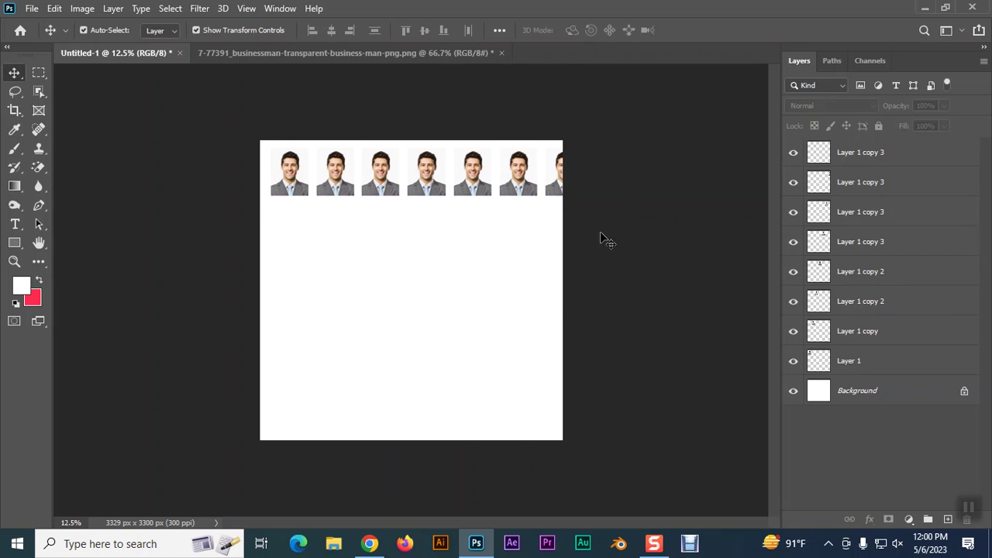
Step: Delete the cut-off right-edge copy and the extra Layer 1 copy 3, then check the remaining layers
{"action": "left_click", "coordinate": [559, 186]}
{"action": "key", "text": "Delete"}
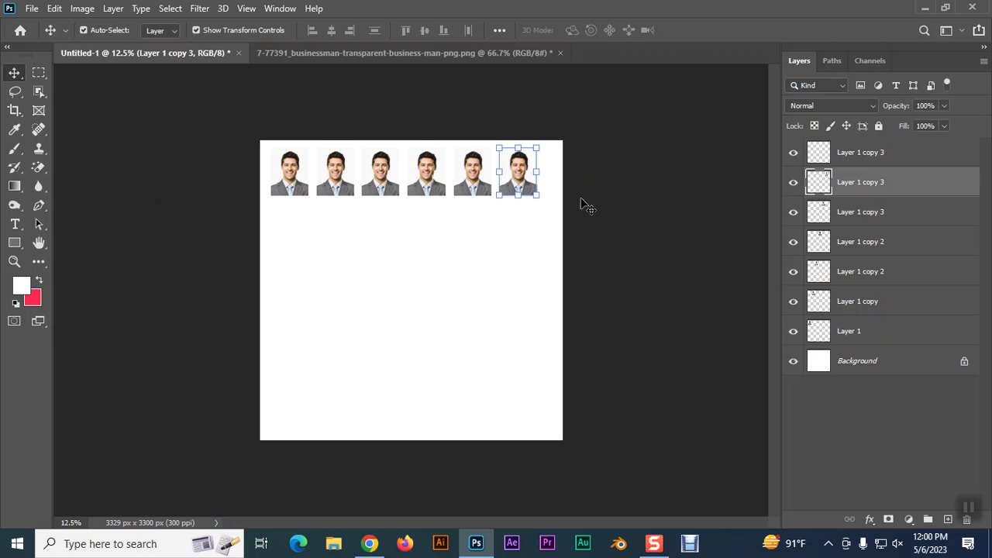
{"action": "left_click", "coordinate": [880, 153]}
{"action": "key", "text": "Delete"}
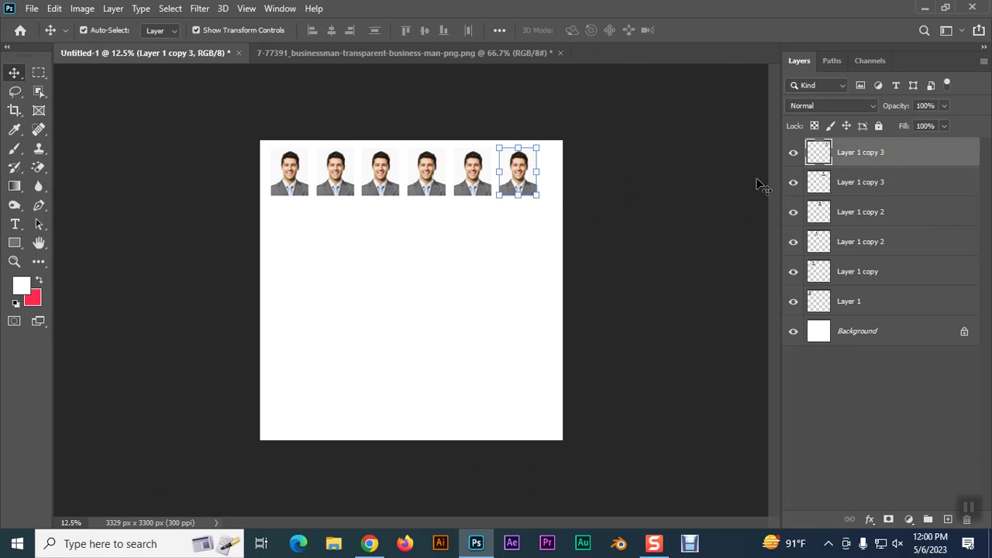
{"action": "left_click", "coordinate": [587, 177]}
{"action": "left_click", "coordinate": [876, 183]}
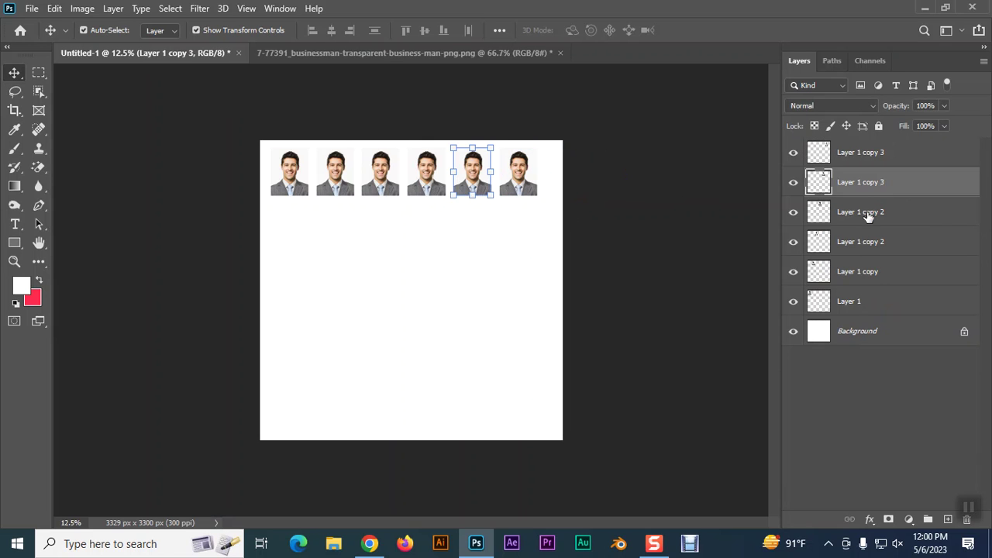
{"action": "left_click", "coordinate": [870, 212]}
{"action": "left_click", "coordinate": [857, 241]}
{"action": "left_click", "coordinate": [858, 271]}
{"action": "left_click", "coordinate": [856, 301]}
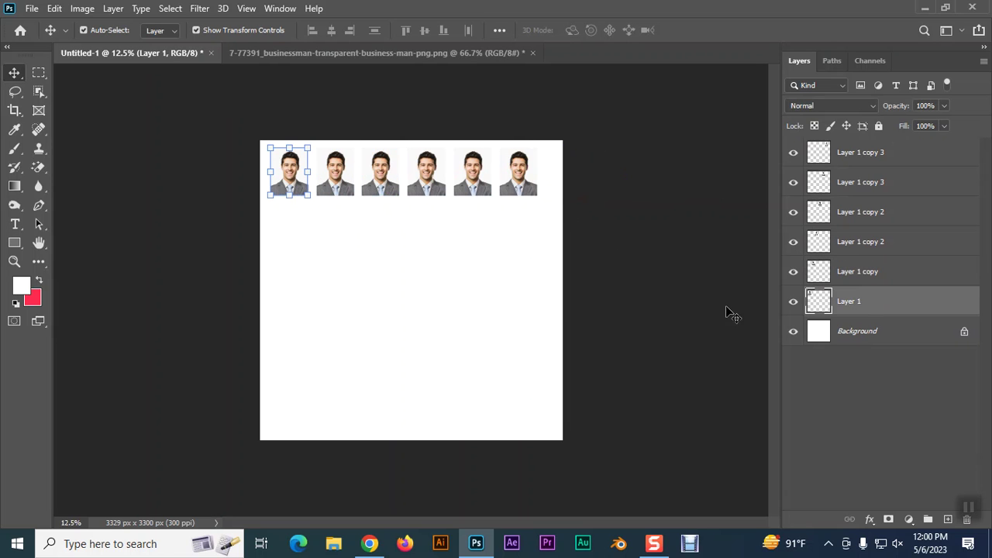
{"action": "left_click", "coordinate": [476, 255]}
Step: Duplicate the six-portrait row downward repeatedly until the sheet holds five rows
{"action": "left_click_drag", "start_coordinate": [525, 236], "coordinate": [297, 245]}
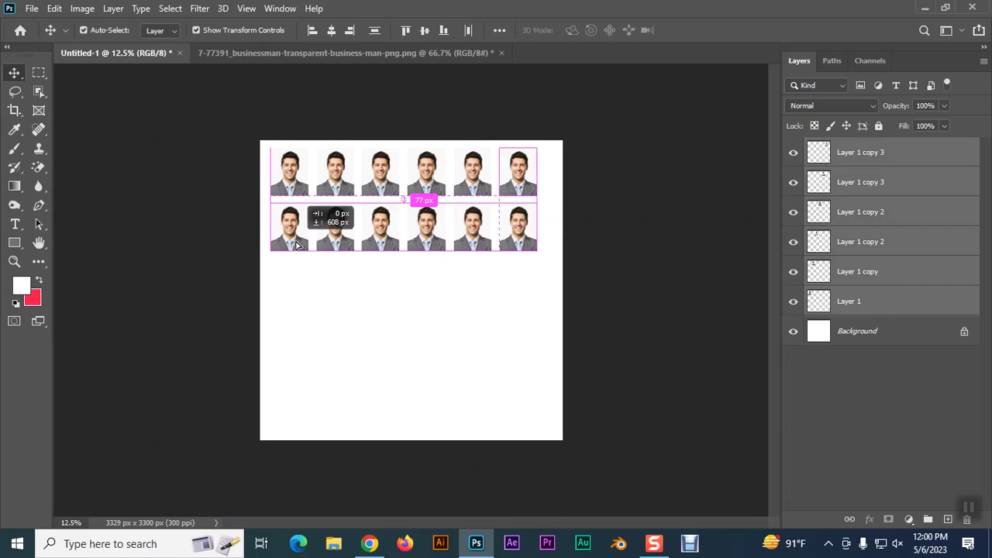
{"action": "left_click_drag", "start_coordinate": [297, 245], "coordinate": [297, 245]}
{"action": "left_click", "coordinate": [538, 284]}
{"action": "left_click_drag", "start_coordinate": [539, 284], "coordinate": [302, 300]}
{"action": "left_click_drag", "start_coordinate": [523, 412], "coordinate": [287, 403]}
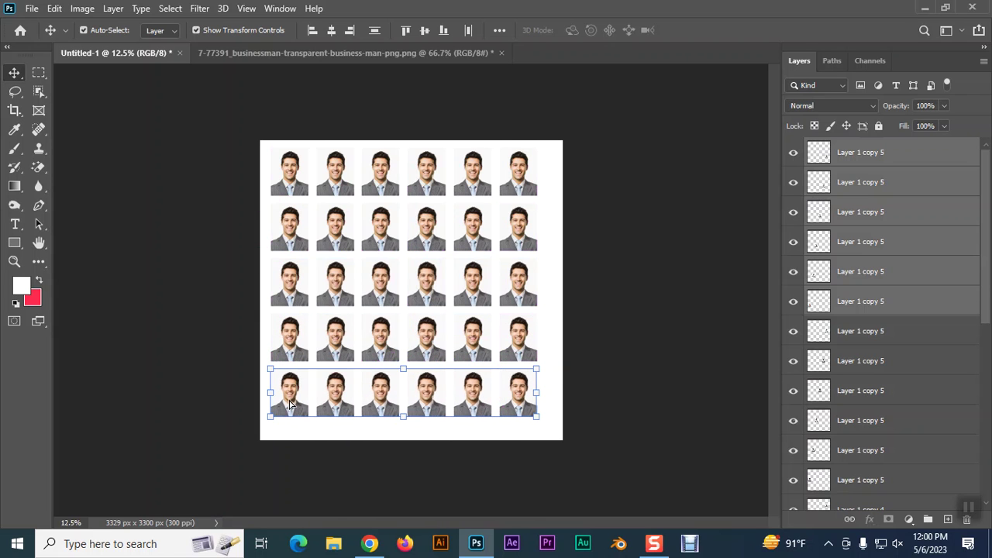
{"action": "left_click", "coordinate": [585, 301]}
Step: Zoom in to inspect the sheet, then switch to the original businessman photo document
{"action": "key", "text": "ctrl+plus"}
{"action": "key", "text": "ctrl+plus"}
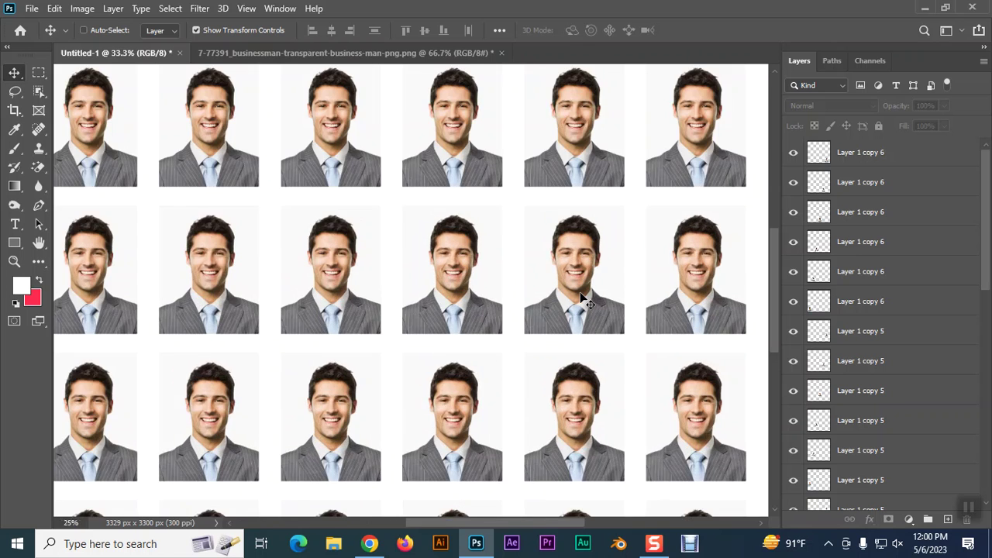
{"action": "key", "text": "ctrl+minus"}
{"action": "key", "text": "ctrl"}
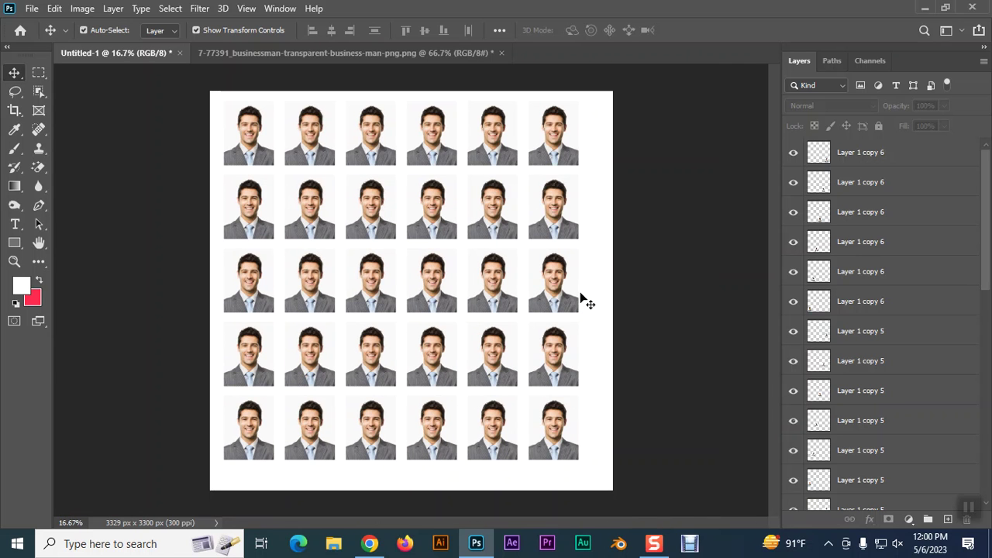
{"action": "key", "text": "ctrl+Tab"}
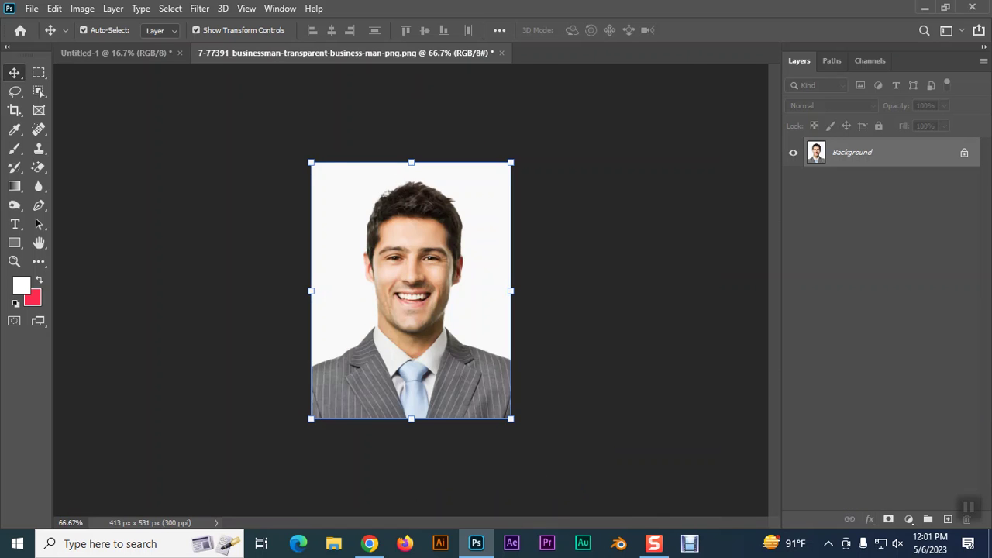
Step: Show the Properties panel with canvas size and 300 ppi, then return to the zoomed Untitled-1 grid
{"action": "left_click", "coordinate": [281, 9]}
{"action": "left_click", "coordinate": [361, 465]}
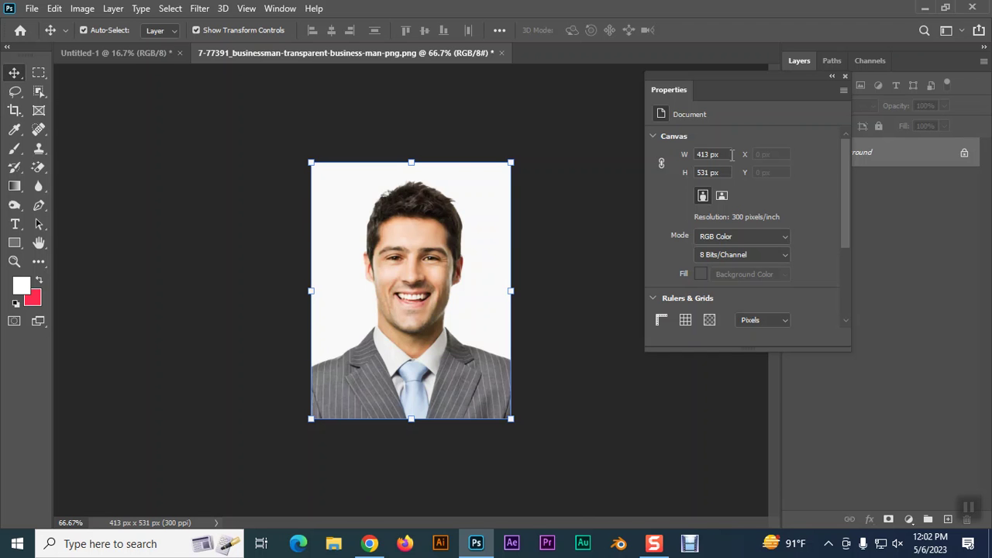
{"action": "left_click", "coordinate": [128, 54]}
{"action": "key", "text": "ctrl+plus"}
{"action": "key", "text": "ctrl+plus"}
{"action": "key", "text": "ctrl+plus"}
{"action": "left_click_drag", "start_coordinate": [188, 214], "coordinate": [339, 269]}
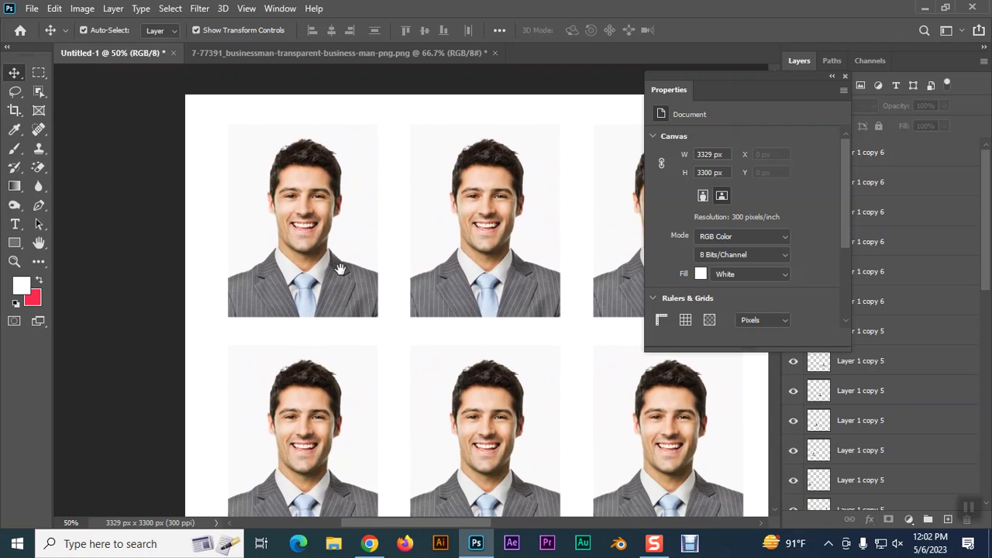
Step: Change the Rectangular Marquee style from Fixed Size to Normal and select the first portrait
{"action": "left_click", "coordinate": [39, 73]}
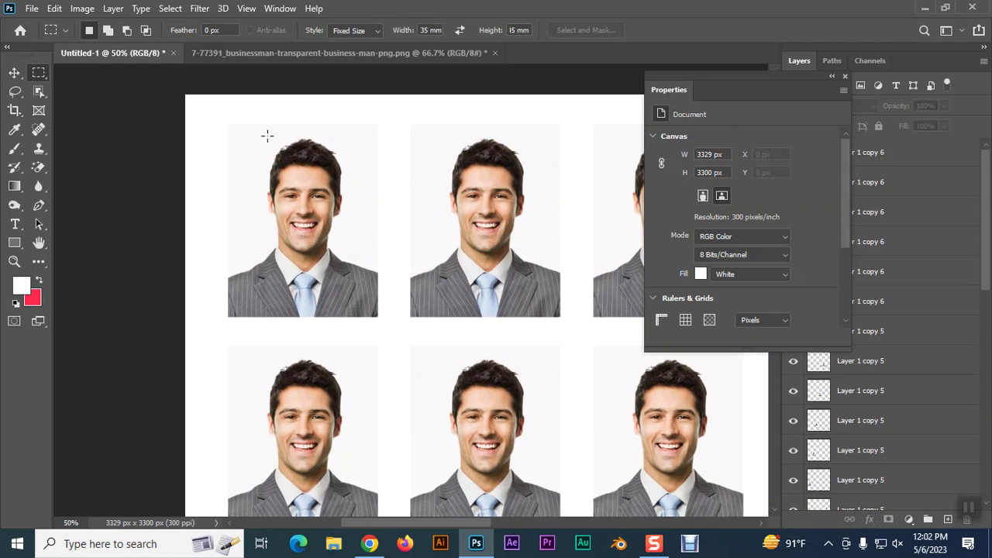
{"action": "mouse_move", "coordinate": [223, 119]}
{"action": "left_mouse_down"}
{"action": "mouse_move", "coordinate": [277, 138]}
{"action": "mouse_move", "coordinate": [221, 122]}
{"action": "mouse_move", "coordinate": [228, 128]}
{"action": "left_mouse_up"}
{"action": "left_click", "coordinate": [229, 128]}
{"action": "key", "text": "ctrl+d"}
{"action": "left_click", "coordinate": [355, 32]}
{"action": "left_click", "coordinate": [355, 46]}
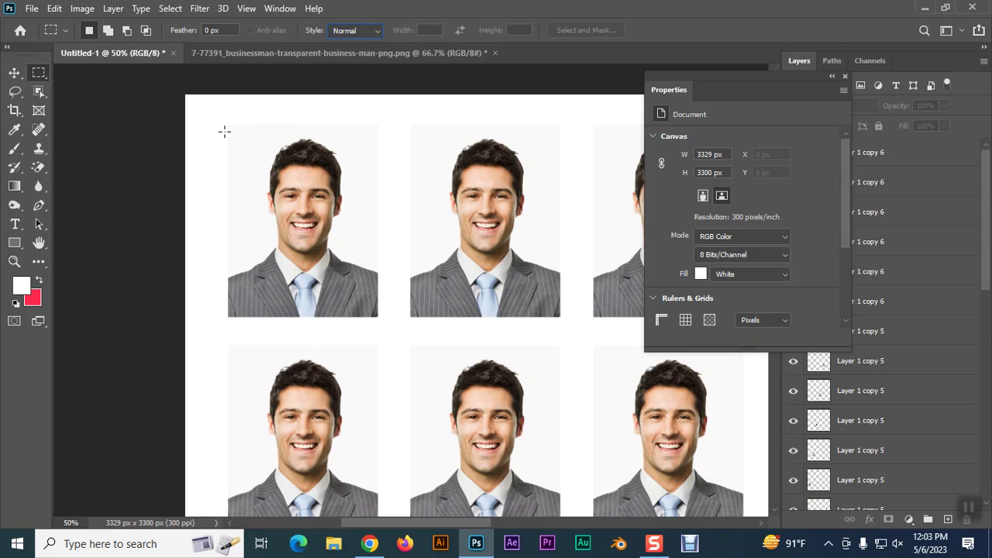
{"action": "left_click_drag", "start_coordinate": [239, 134], "coordinate": [383, 320]}
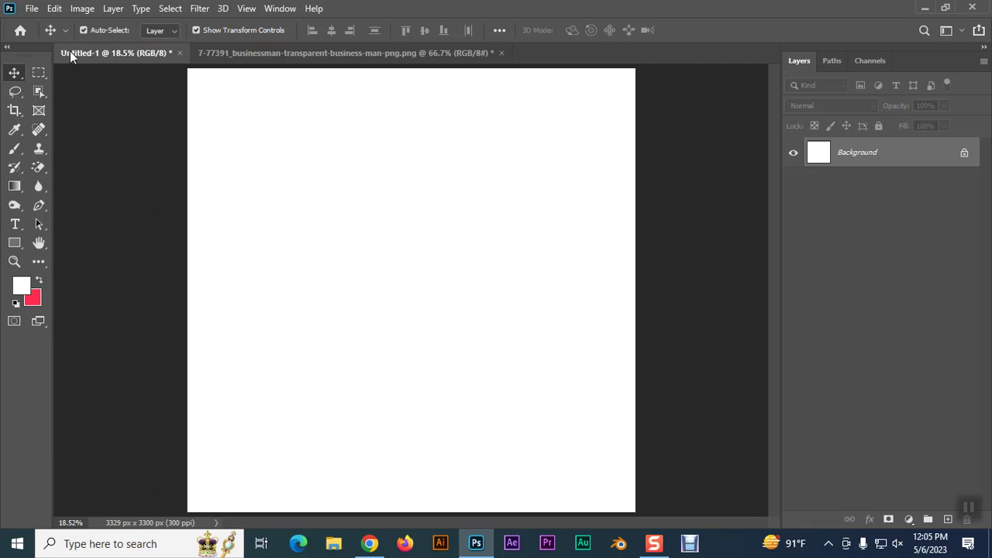
{"action": "left_click", "coordinate": [32, 8]}
{"action": "left_click", "coordinate": [44, 39]}
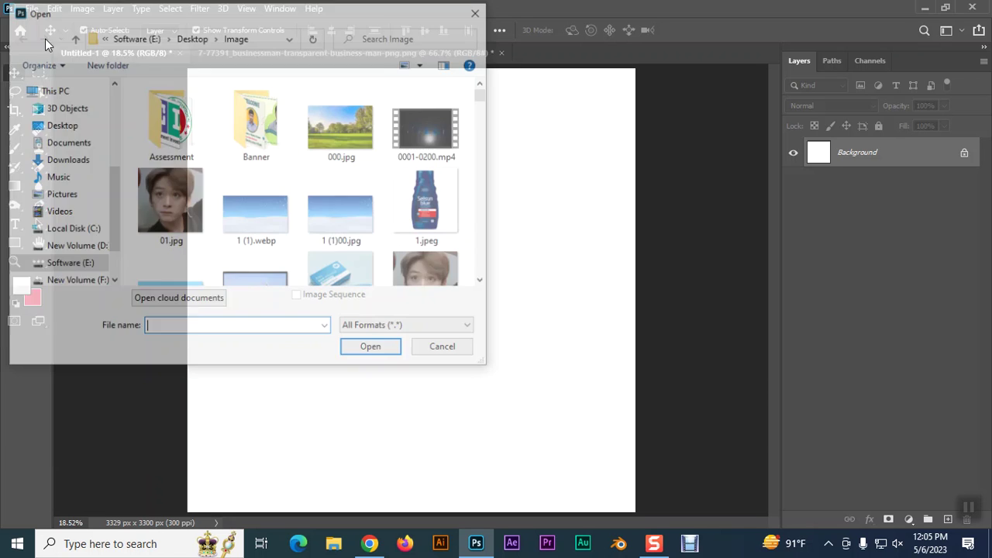
{"action": "scroll", "coordinate": [368, 214], "scroll_direction": "down", "scroll_amount": 2}
{"action": "scroll", "coordinate": [368, 214], "scroll_direction": "down", "scroll_amount": 2}
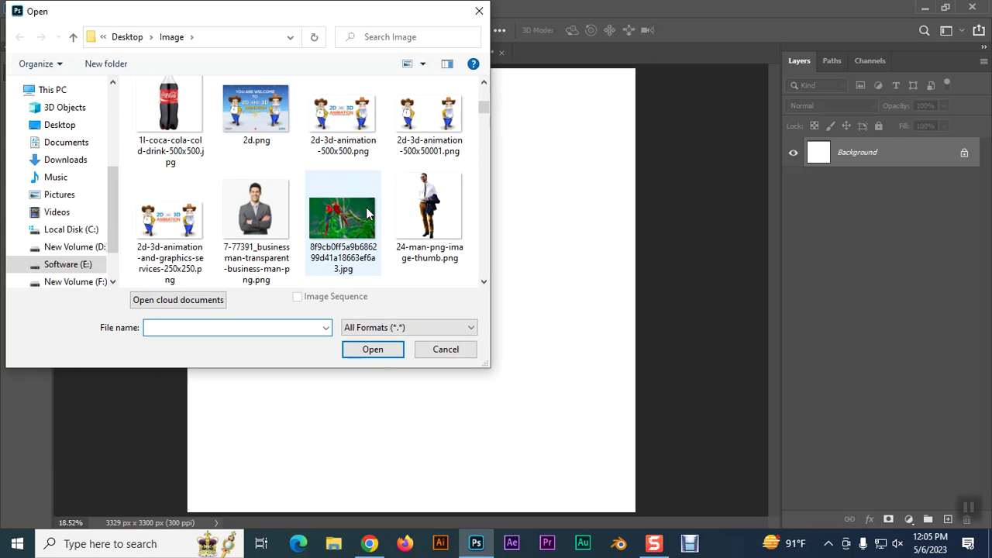
{"action": "left_click", "coordinate": [439, 350]}
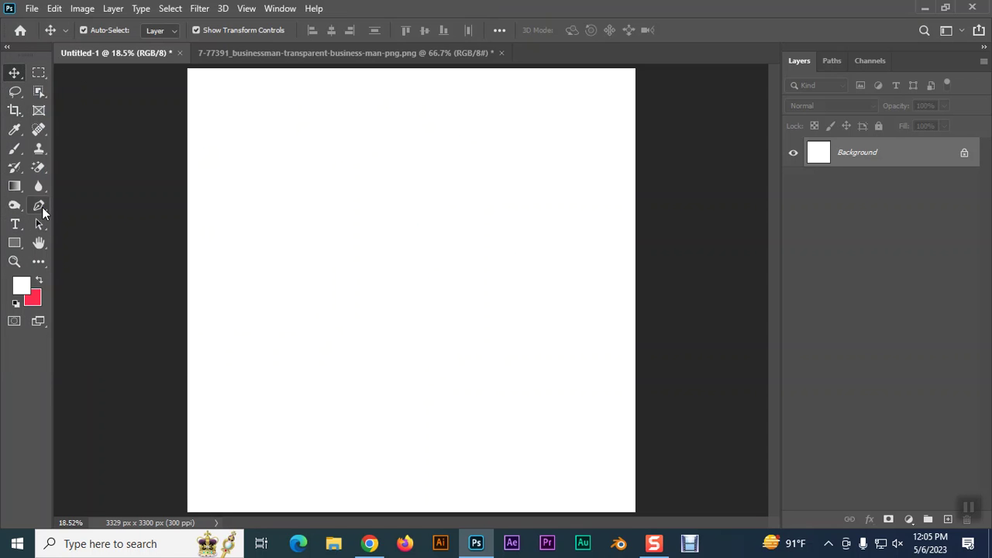
{"action": "left_click", "coordinate": [41, 206]}
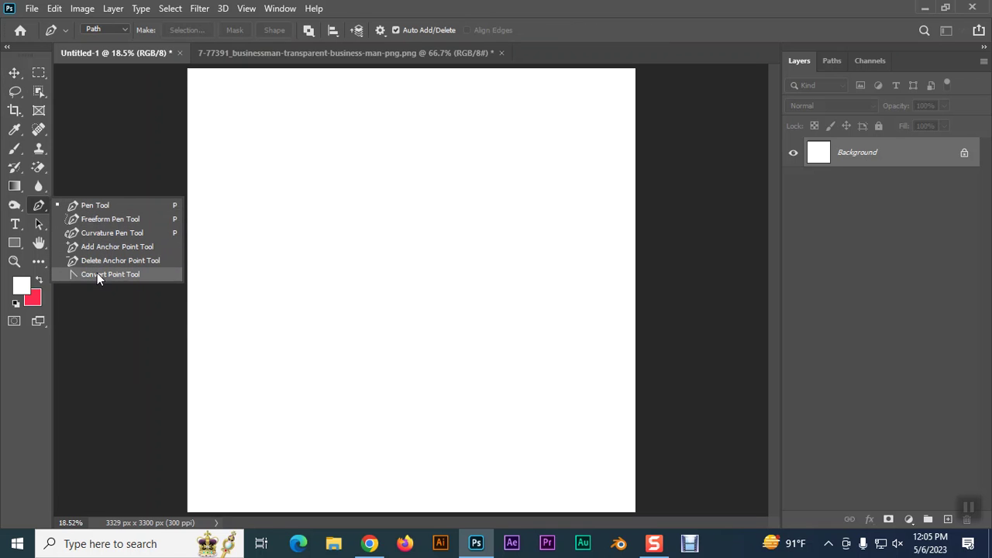
Step: Draw a trial path with the Freeform Pen, cancel it, and switch back to the standard Pen Tool
{"action": "left_click", "coordinate": [96, 218]}
{"action": "mouse_move", "coordinate": [270, 203]}
{"action": "left_mouse_down"}
{"action": "mouse_move", "coordinate": [282, 147]}
{"action": "mouse_move", "coordinate": [370, 157]}
{"action": "mouse_move", "coordinate": [453, 184]}
{"action": "mouse_move", "coordinate": [513, 266]}
{"action": "mouse_move", "coordinate": [383, 378]}
{"action": "mouse_move", "coordinate": [221, 324]}
{"action": "mouse_move", "coordinate": [270, 205]}
{"action": "left_mouse_up"}
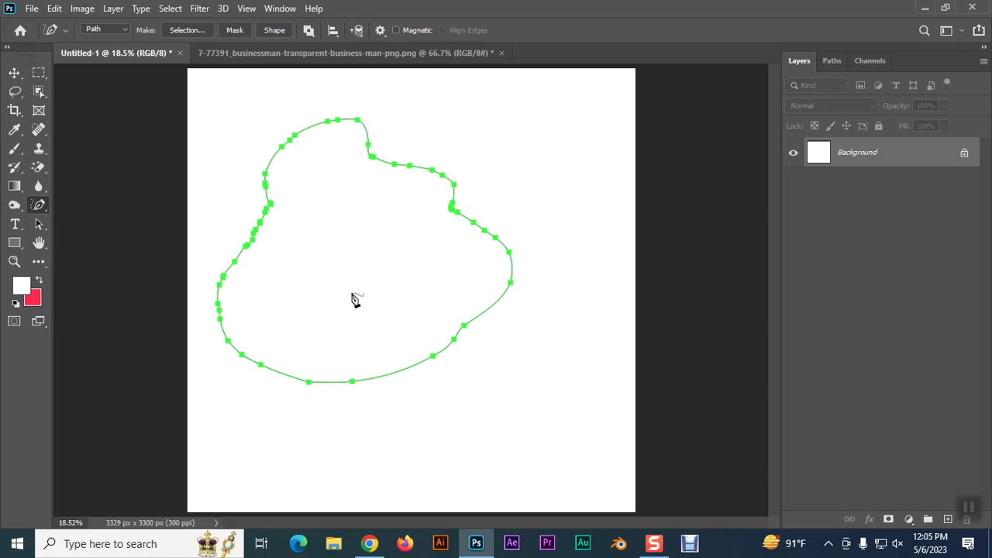
{"action": "key", "text": "Escape"}
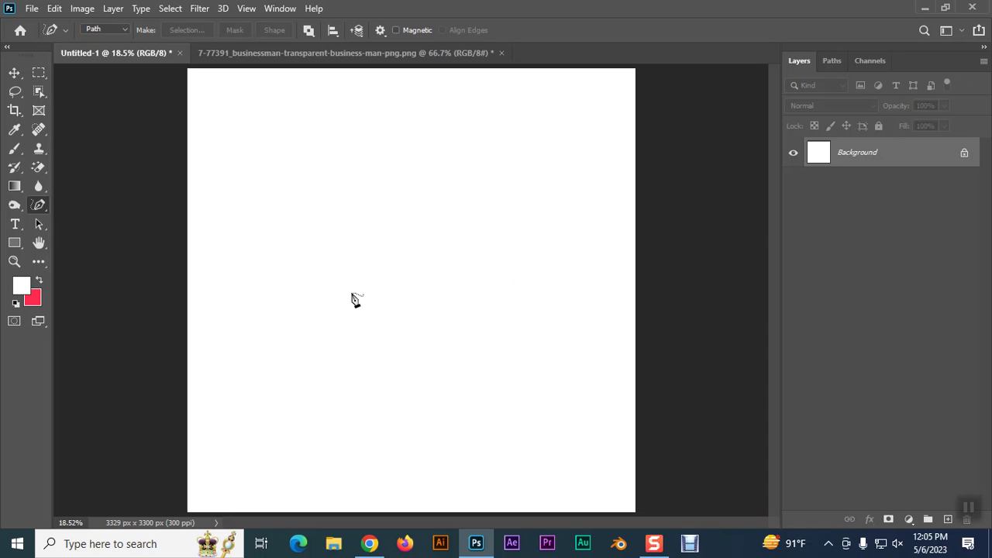
{"action": "right_click", "coordinate": [39, 205]}
{"action": "left_click", "coordinate": [74, 208]}
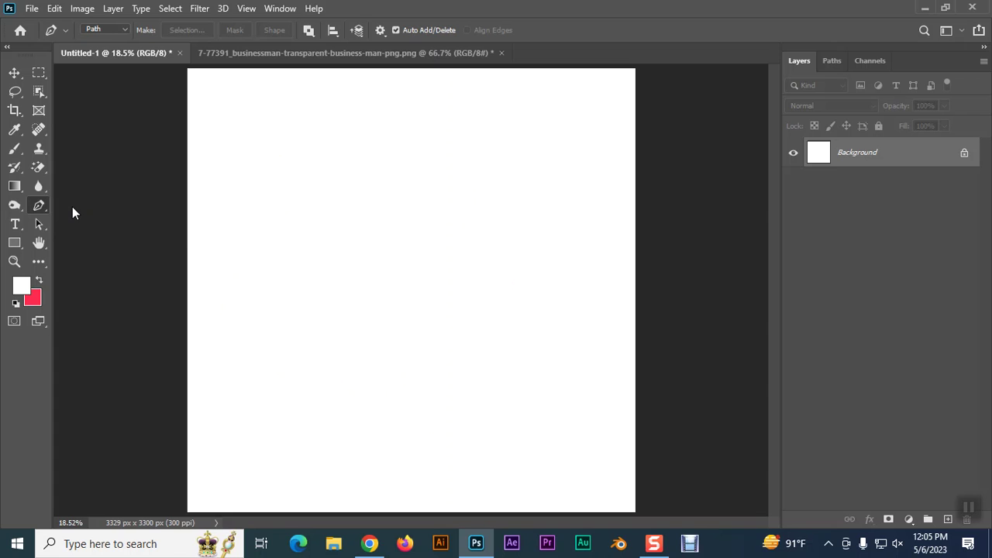
Step: Keep the standard Pen Tool from the flyout and open the Shape/Path/Pixels mode dropdown
{"action": "right_click", "coordinate": [42, 206]}
{"action": "left_click", "coordinate": [71, 206]}
{"action": "right_click", "coordinate": [40, 207]}
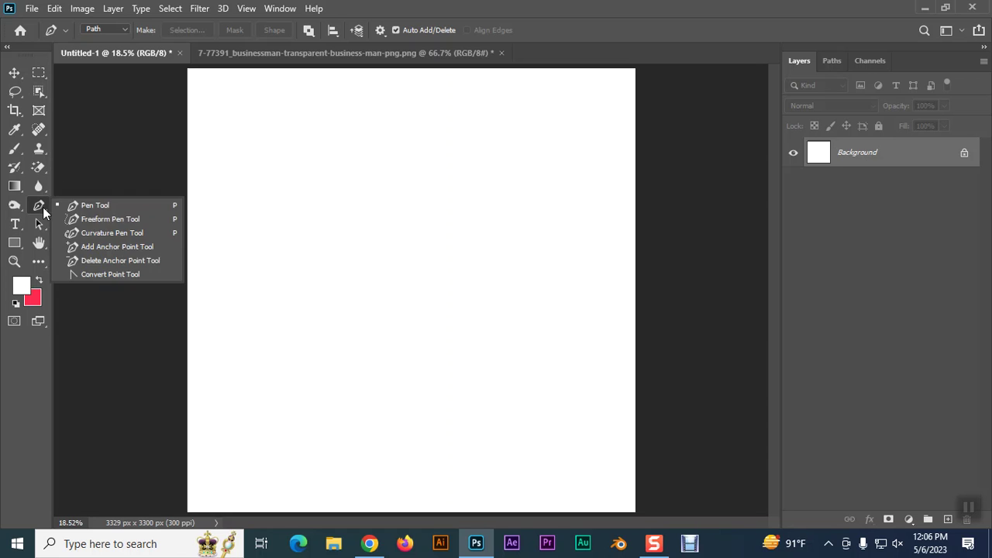
{"action": "left_click", "coordinate": [84, 208]}
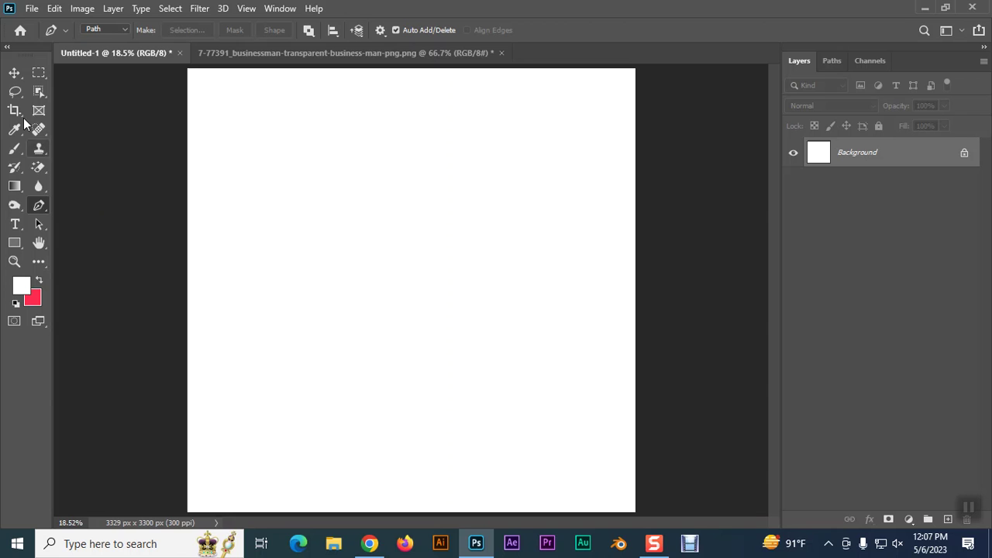
{"action": "left_click", "coordinate": [98, 29]}
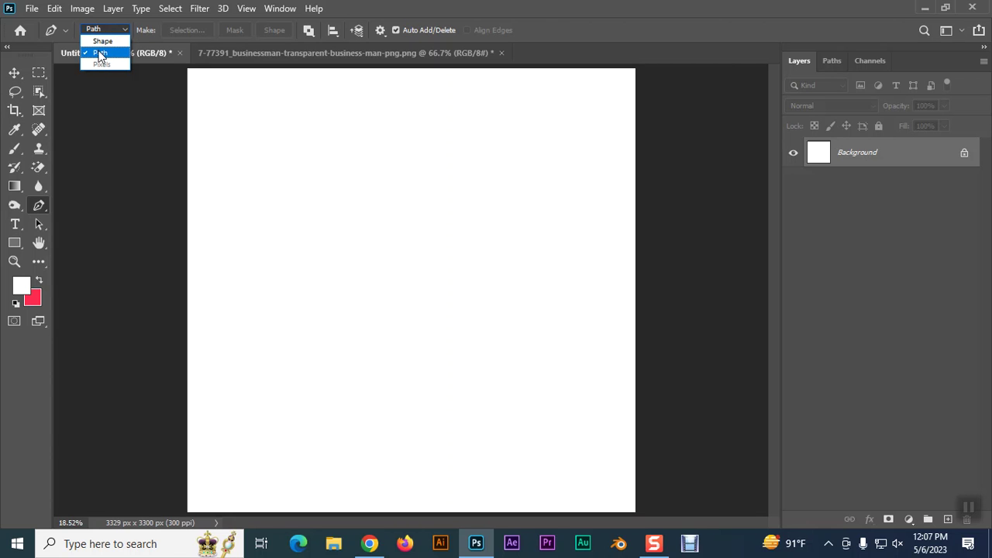
Step: Switch the pen to Shape mode and place eight anchors to draw a closed curved shape
{"action": "left_click", "coordinate": [99, 43]}
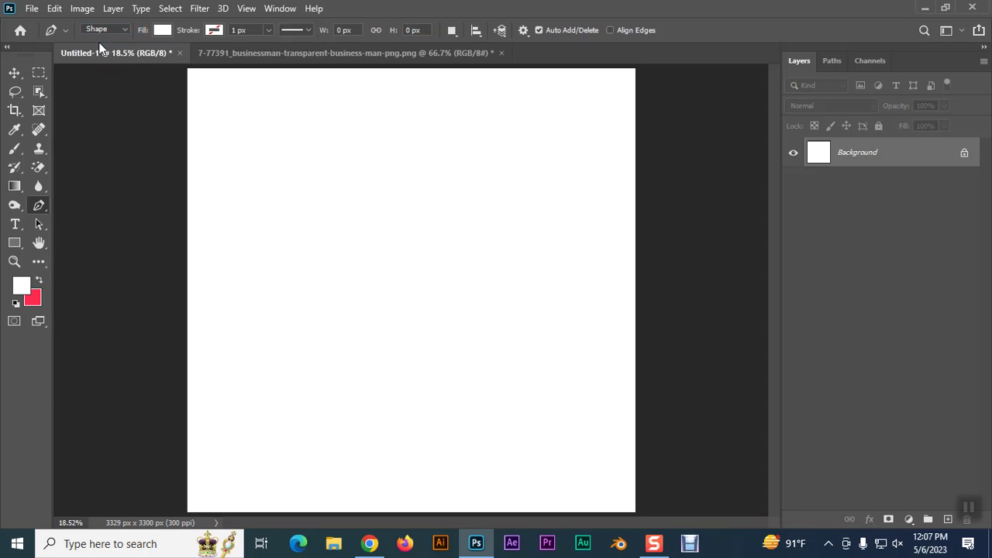
{"action": "left_click", "coordinate": [237, 265]}
{"action": "left_click", "coordinate": [331, 164]}
{"action": "left_click", "coordinate": [500, 172]}
{"action": "left_click", "coordinate": [606, 319]}
{"action": "left_click", "coordinate": [508, 398]}
{"action": "left_click", "coordinate": [328, 405]}
{"action": "left_click", "coordinate": [257, 352]}
{"action": "left_click", "coordinate": [236, 265]}
{"action": "left_click", "coordinate": [237, 266]}
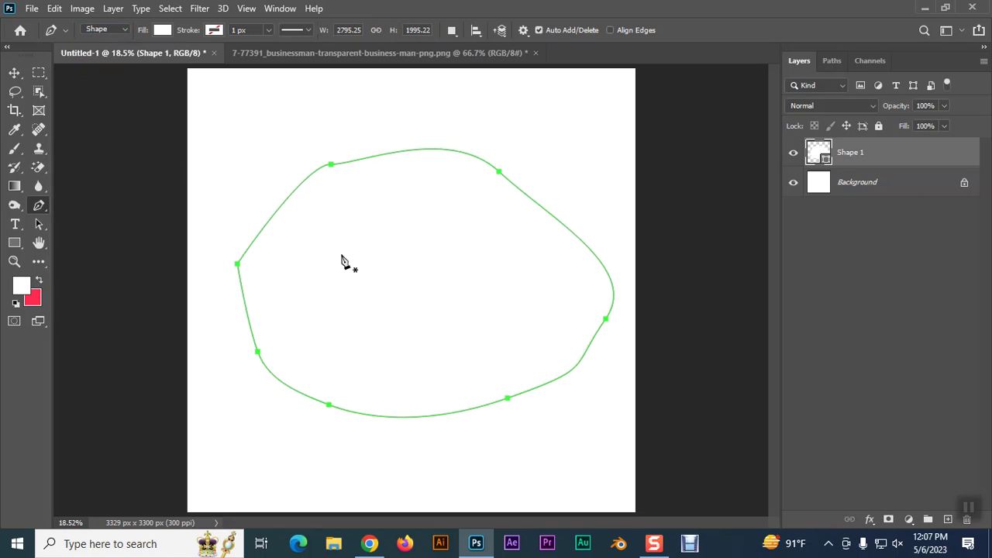
Step: Fill the shape with red, then undo it
{"action": "left_click", "coordinate": [163, 31]}
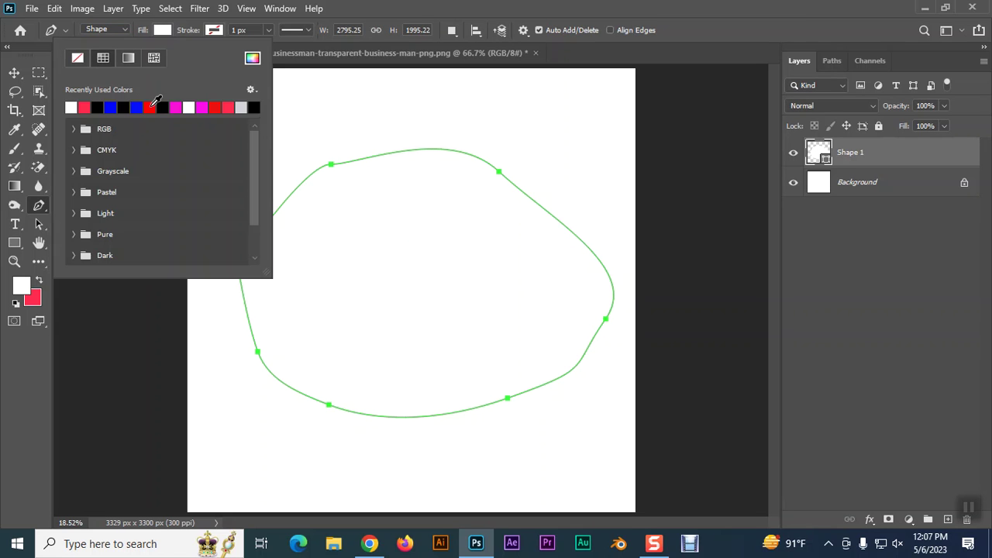
{"action": "left_click", "coordinate": [149, 107]}
{"action": "left_click", "coordinate": [162, 30]}
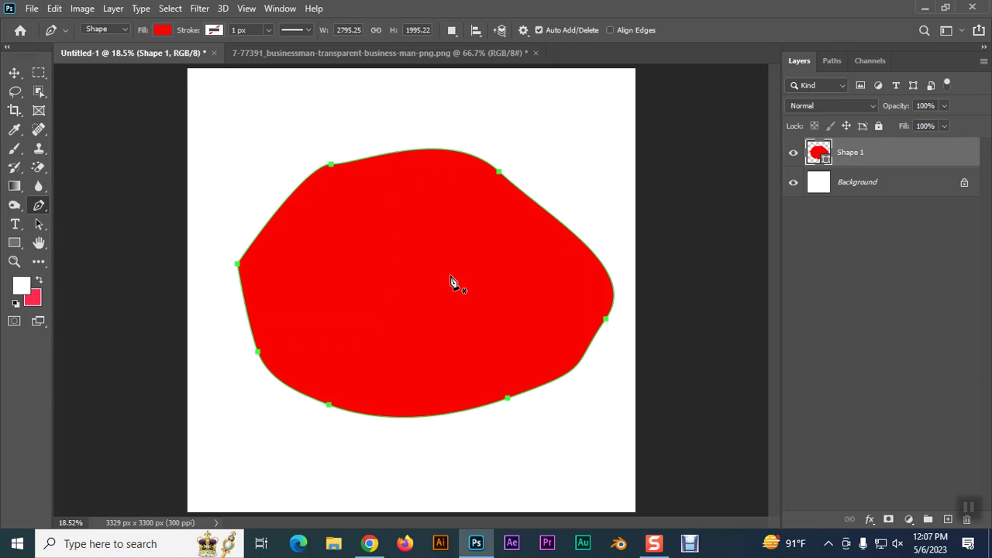
{"action": "key", "text": "ctrl+z"}
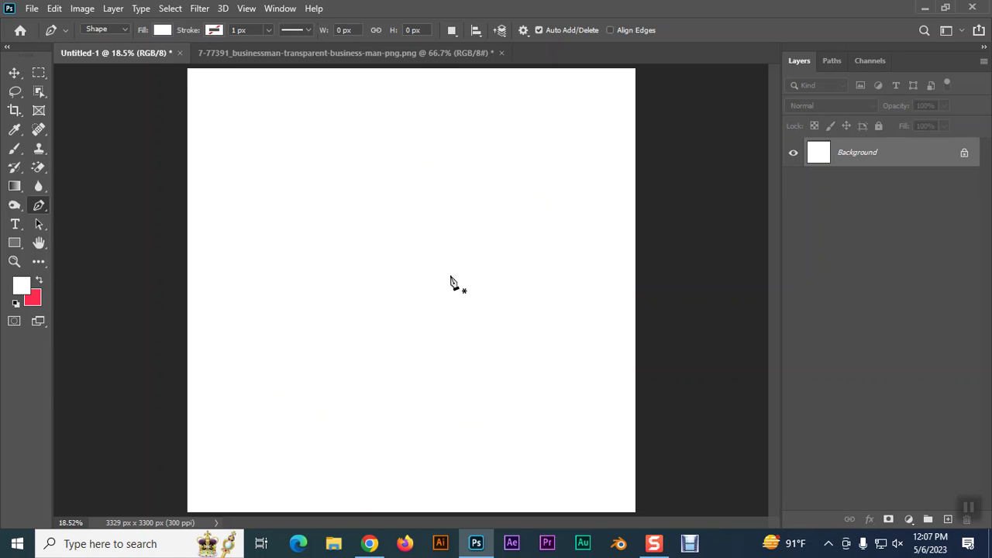
Step: Start a pen outline with a first anchor and a curved second anchor, adjusting its handle
{"action": "key", "text": "ctrl+plus"}
{"action": "key", "text": "ctrl+minus"}
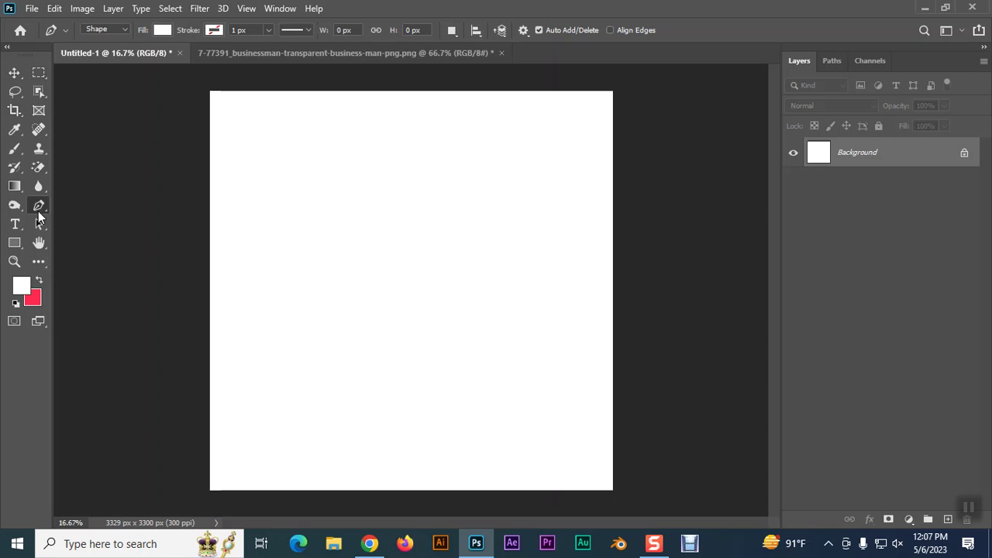
{"action": "left_click", "coordinate": [103, 31]}
{"action": "key", "text": "ctrl+plus"}
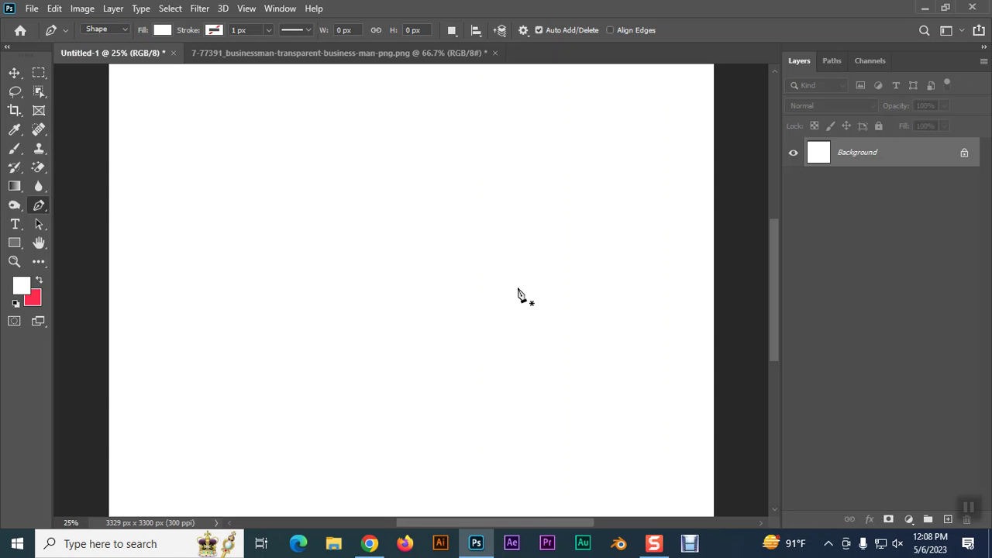
{"action": "left_click", "coordinate": [237, 207]}
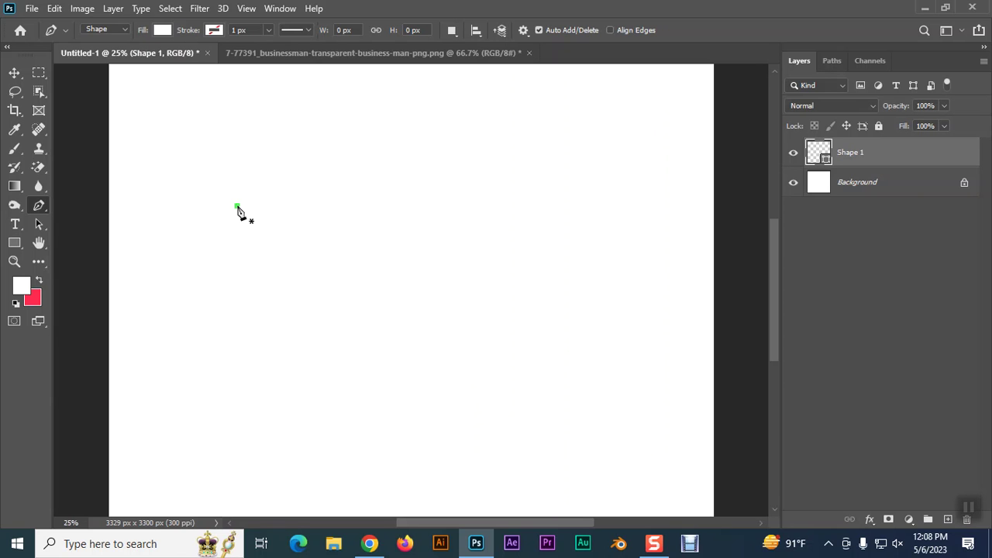
{"action": "left_click_drag", "start_coordinate": [502, 205], "coordinate": [677, 295]}
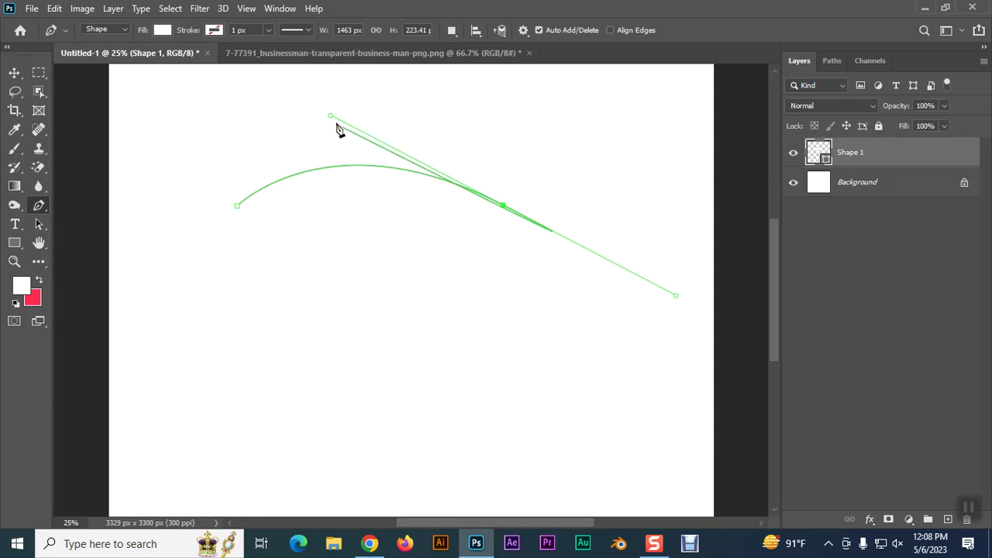
{"action": "mouse_move", "coordinate": [330, 117]}
{"action": "left_mouse_down"}
{"action": "mouse_move", "coordinate": [329, 129]}
{"action": "mouse_move", "coordinate": [369, 120]}
{"action": "mouse_move", "coordinate": [343, 126]}
{"action": "mouse_move", "coordinate": [334, 113]}
{"action": "mouse_move", "coordinate": [349, 115]}
{"action": "left_mouse_up"}
Step: Add anchors around the right lobe and bottom, close the shape, undo it, and start a new path
{"action": "left_click", "coordinate": [494, 289]}
{"action": "left_click", "coordinate": [488, 346]}
{"action": "left_click", "coordinate": [426, 366]}
{"action": "left_click", "coordinate": [319, 357]}
{"action": "left_click", "coordinate": [267, 326]}
{"action": "left_click", "coordinate": [237, 296]}
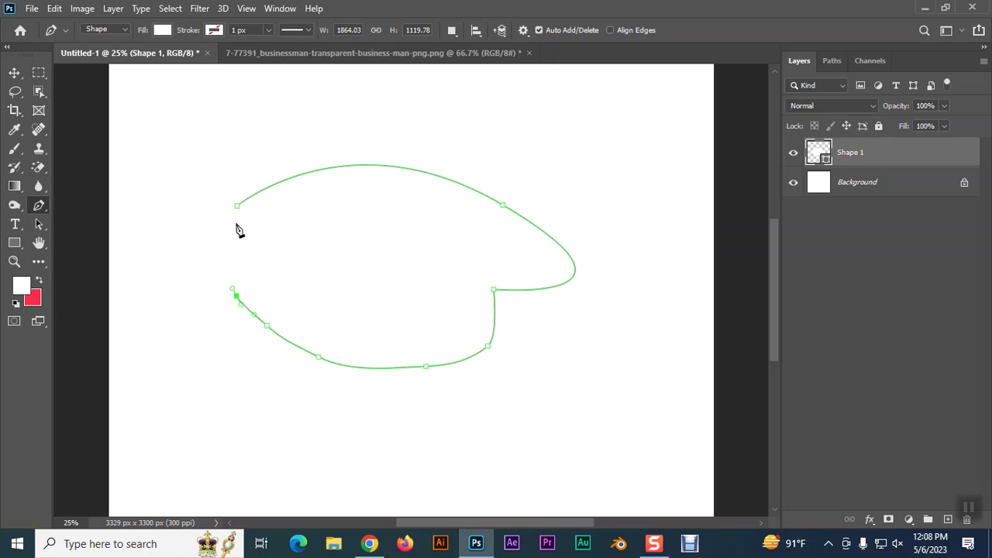
{"action": "left_click", "coordinate": [237, 205]}
{"action": "key", "text": "ctrl+z"}
{"action": "left_click", "coordinate": [240, 202]}
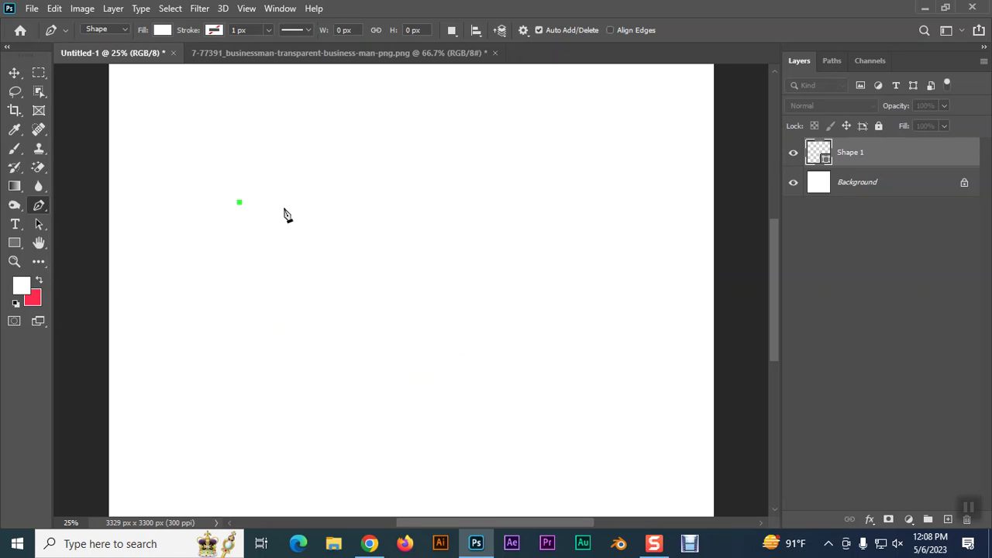
Step: Drag a curved second anchor to the right and remove its outgoing handle
{"action": "left_click_drag", "start_coordinate": [493, 205], "coordinate": [648, 297]}
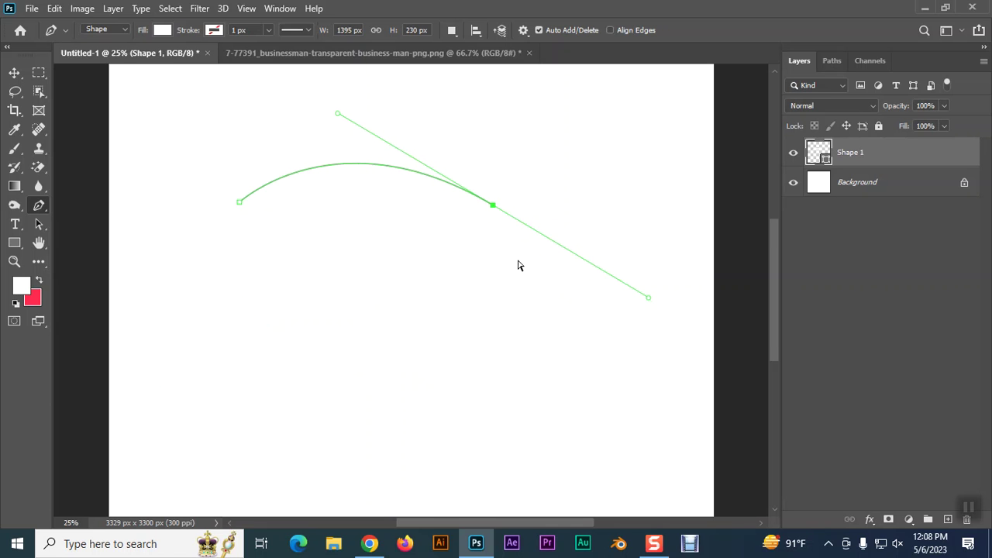
{"action": "key", "text": "ctrl+plus"}
{"action": "left_click_drag", "start_coordinate": [628, 196], "coordinate": [458, 317]}
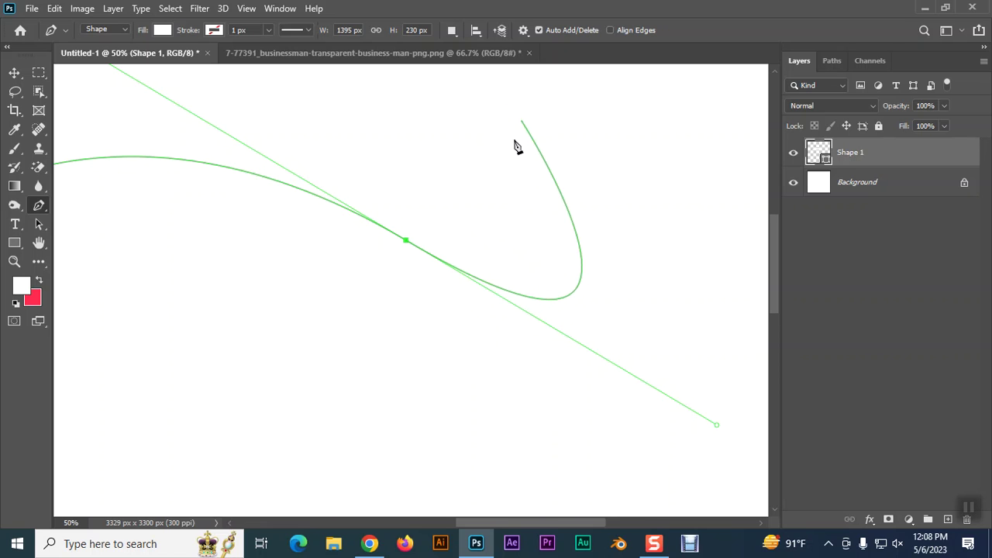
{"action": "left_click", "coordinate": [407, 242]}
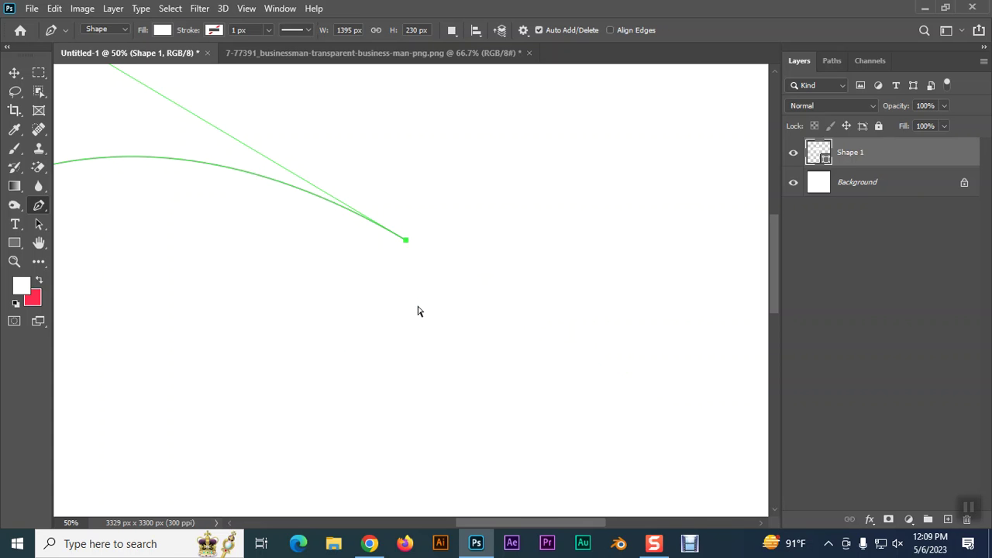
{"action": "key", "text": "ctrl+minus"}
{"action": "left_click_drag", "start_coordinate": [416, 303], "coordinate": [516, 216]}
Step: Add smooth anchors down the right side and along the bottom, close the path, and open Path Options
{"action": "left_click_drag", "start_coordinate": [474, 266], "coordinate": [457, 288]}
{"action": "left_click_drag", "start_coordinate": [415, 341], "coordinate": [365, 348]}
{"action": "left_click", "coordinate": [328, 340]}
{"action": "left_click_drag", "start_coordinate": [252, 297], "coordinate": [153, 234]}
{"action": "left_click", "coordinate": [161, 173]}
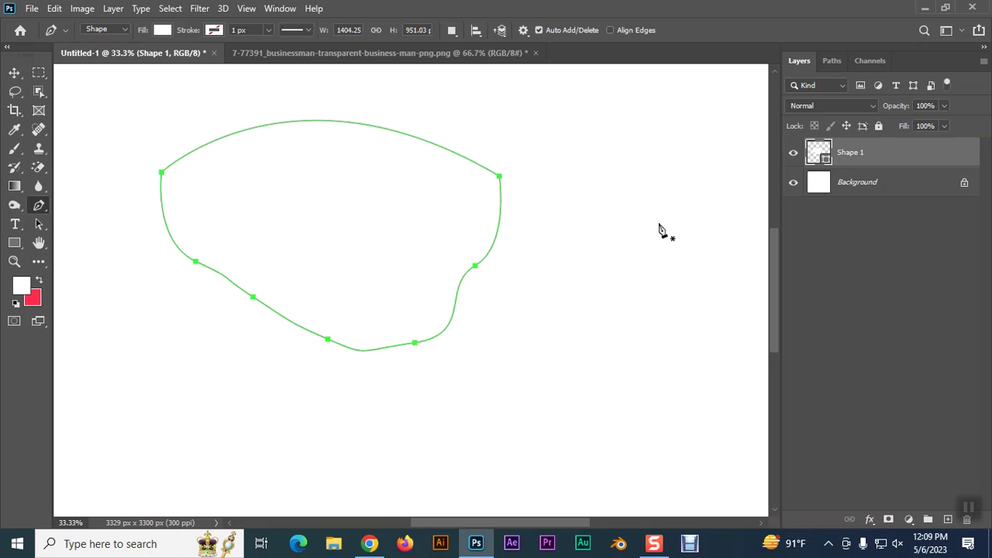
{"action": "scroll", "coordinate": [655, 229], "scroll_direction": "up", "scroll_amount": 3}
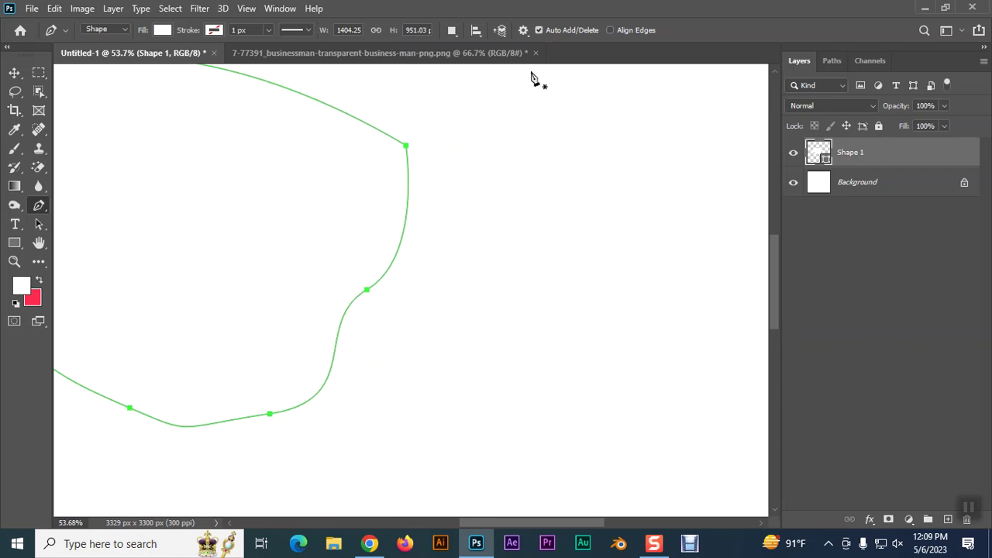
{"action": "left_click", "coordinate": [525, 31]}
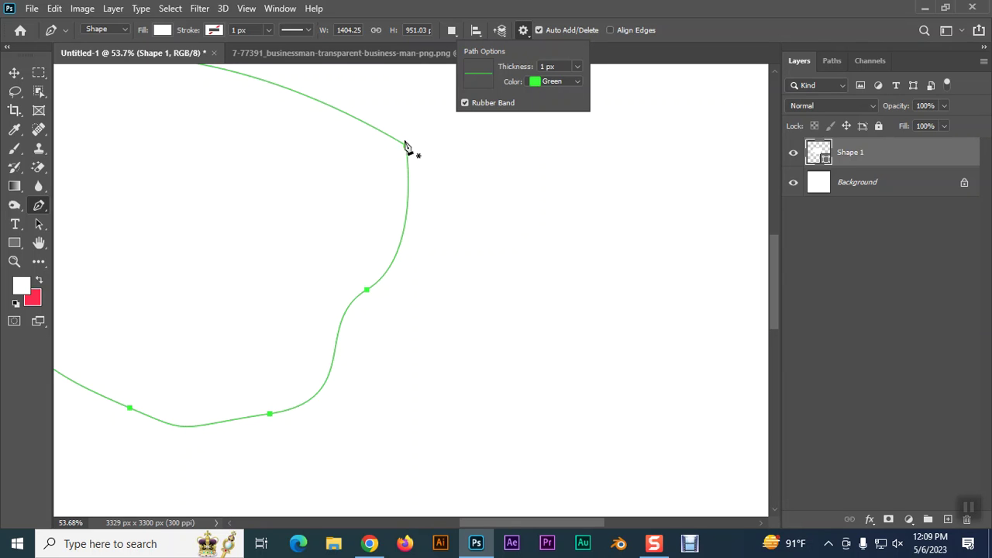
Step: Deselect the old shape and draw a second closed curvy pen shape with four anchors
{"action": "left_click", "coordinate": [465, 104]}
{"action": "left_click", "coordinate": [489, 222]}
{"action": "left_click_drag", "start_coordinate": [625, 198], "coordinate": [703, 250]}
{"action": "left_click_drag", "start_coordinate": [668, 327], "coordinate": [665, 335]}
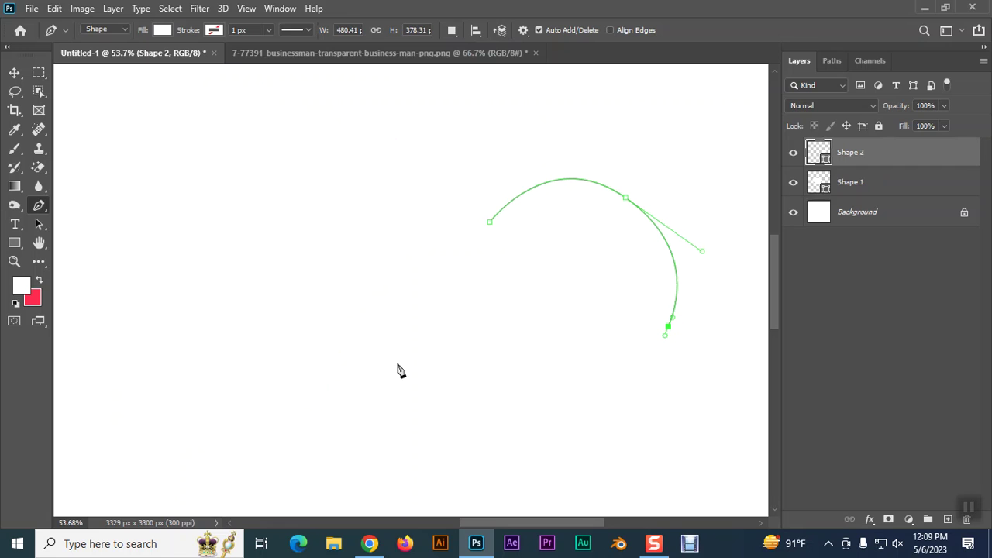
{"action": "left_click_drag", "start_coordinate": [416, 355], "coordinate": [453, 230]}
{"action": "left_click", "coordinate": [491, 224]}
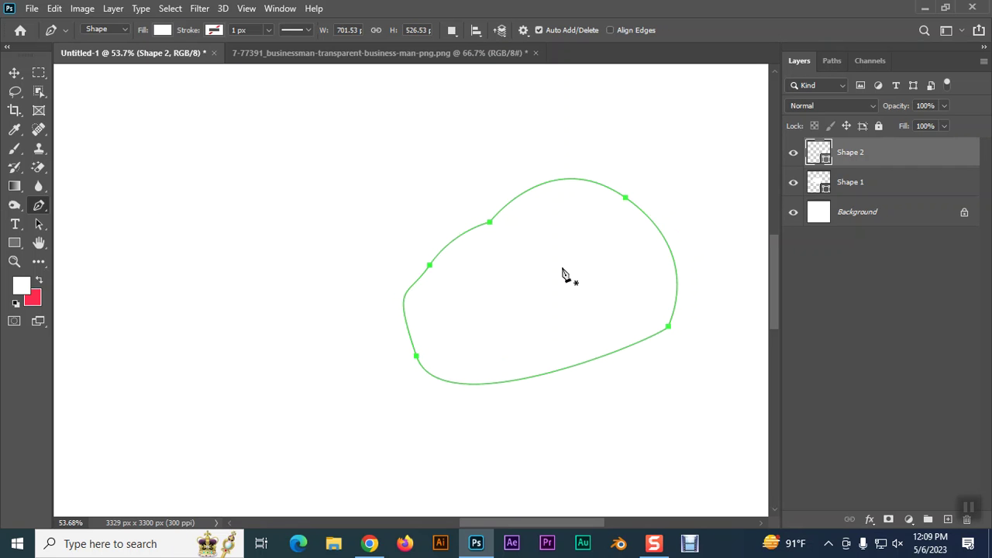
Step: Draw a third closed curvy pen shape, then delete the shape layers
{"action": "left_click", "coordinate": [523, 31]}
{"action": "left_click", "coordinate": [278, 166]}
{"action": "left_click_drag", "start_coordinate": [421, 123], "coordinate": [500, 152]}
{"action": "left_click_drag", "start_coordinate": [556, 225], "coordinate": [556, 274]}
{"action": "left_click_drag", "start_coordinate": [477, 343], "coordinate": [394, 373]}
{"action": "left_click_drag", "start_coordinate": [288, 360], "coordinate": [233, 330]}
{"action": "left_click_drag", "start_coordinate": [208, 259], "coordinate": [219, 207]}
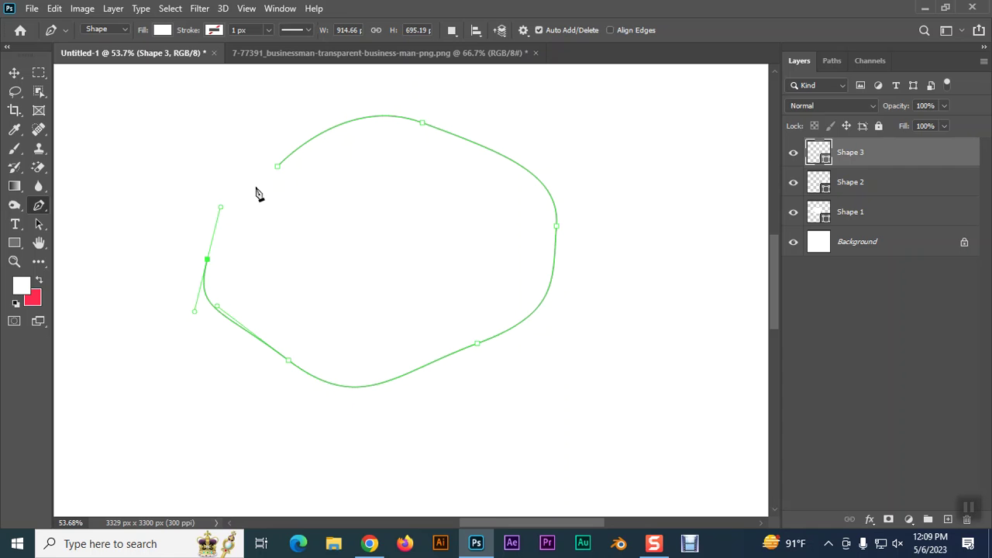
{"action": "left_click", "coordinate": [277, 166]}
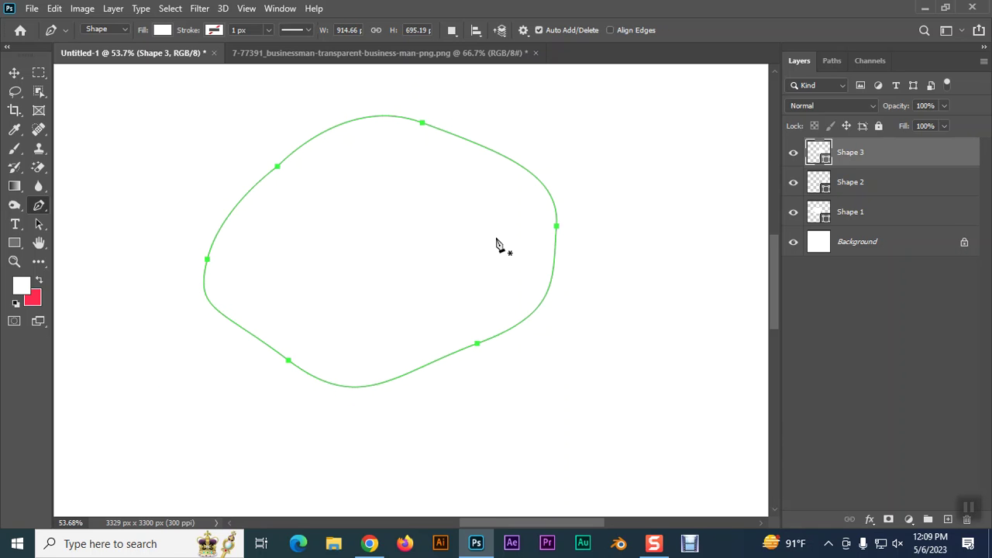
{"action": "key", "text": "Delete"}
{"action": "key", "text": "Delete"}
{"action": "key", "text": "Delete"}
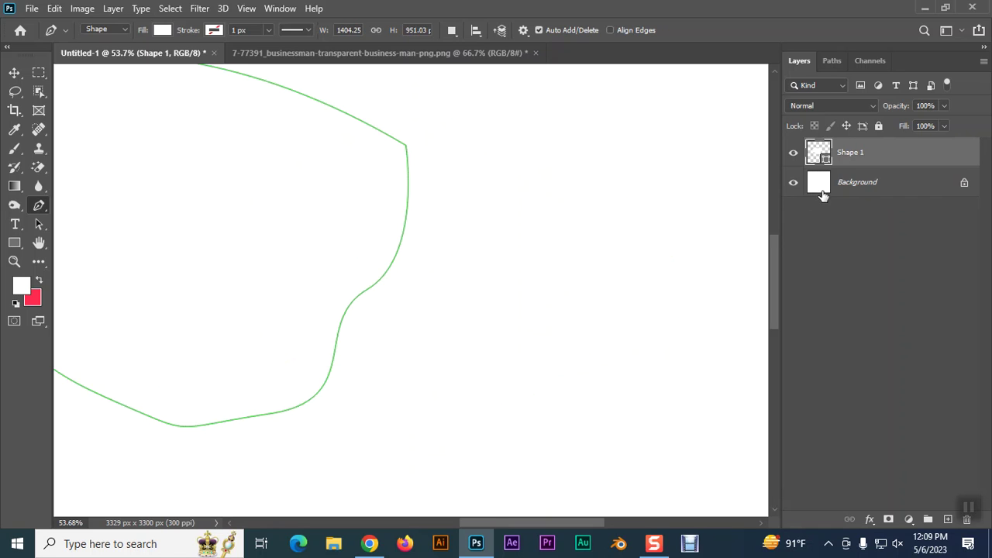
{"action": "left_click", "coordinate": [524, 31]}
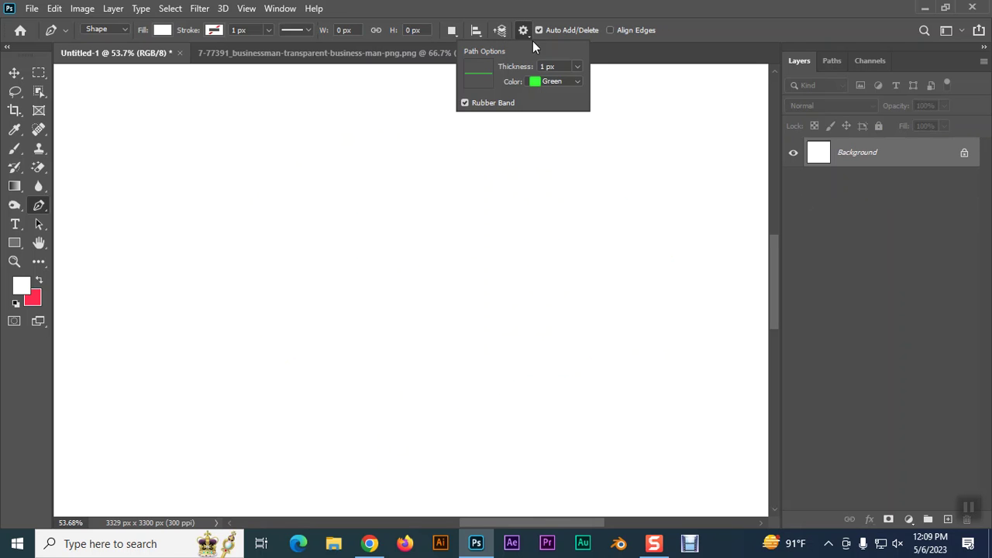
Step: Set the path display colour to Light Red after trying Default and Light Blue
{"action": "left_click", "coordinate": [551, 79]}
{"action": "left_click", "coordinate": [551, 92]}
{"action": "left_click", "coordinate": [548, 82]}
{"action": "left_click", "coordinate": [557, 103]}
{"action": "left_click", "coordinate": [554, 82]}
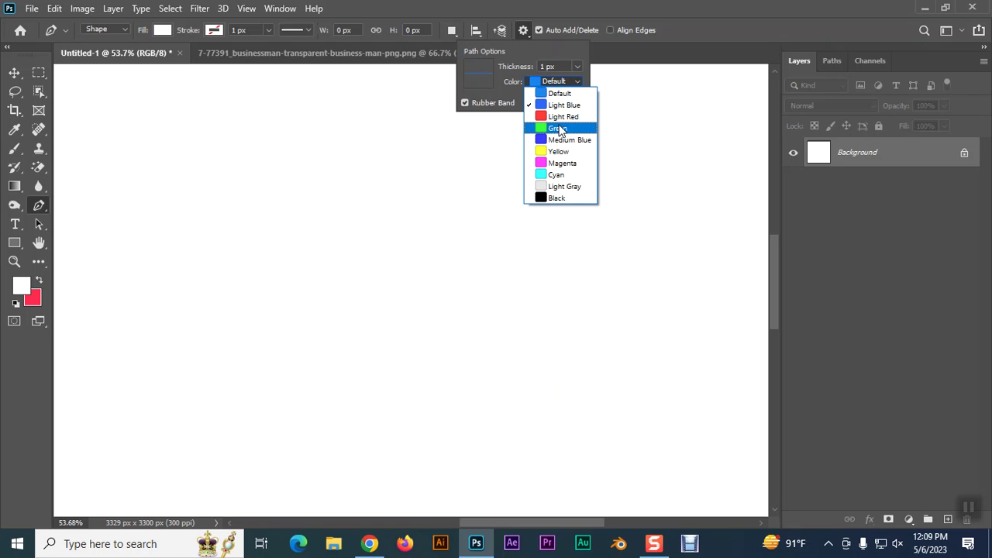
{"action": "left_click", "coordinate": [559, 117]}
Step: Draw a closed red curvy test path with six anchors, then delete its layer
{"action": "left_click_drag", "start_coordinate": [371, 256], "coordinate": [438, 261]}
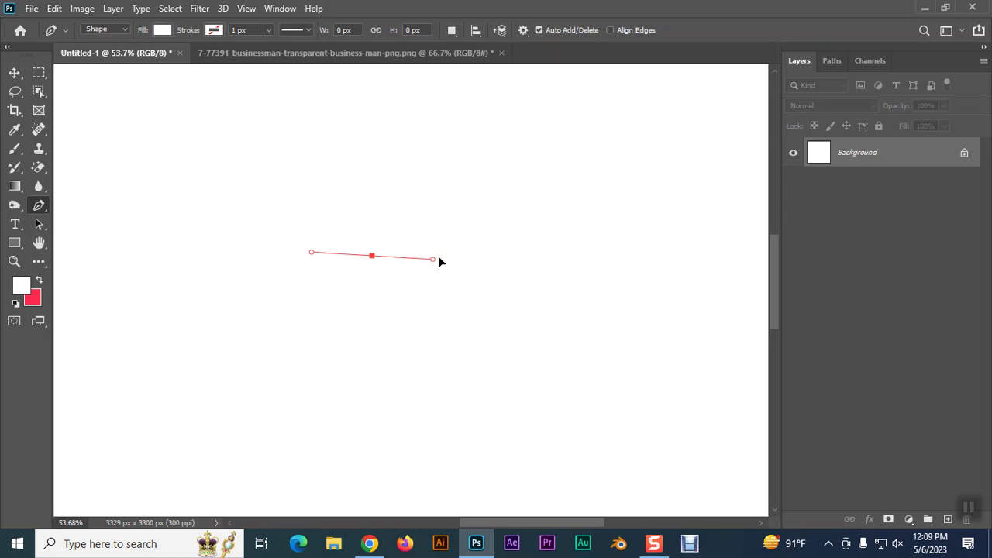
{"action": "left_click_drag", "start_coordinate": [504, 178], "coordinate": [553, 184]}
{"action": "left_click_drag", "start_coordinate": [610, 237], "coordinate": [618, 274]}
{"action": "left_click_drag", "start_coordinate": [595, 347], "coordinate": [620, 328]}
{"action": "left_click_drag", "start_coordinate": [479, 394], "coordinate": [422, 397]}
{"action": "left_click_drag", "start_coordinate": [319, 370], "coordinate": [295, 322]}
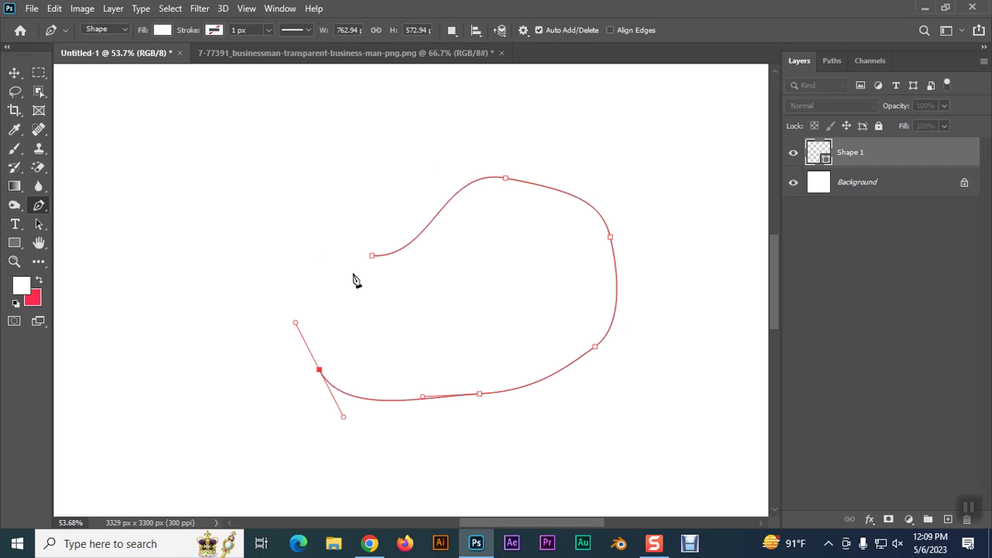
{"action": "left_click", "coordinate": [372, 256]}
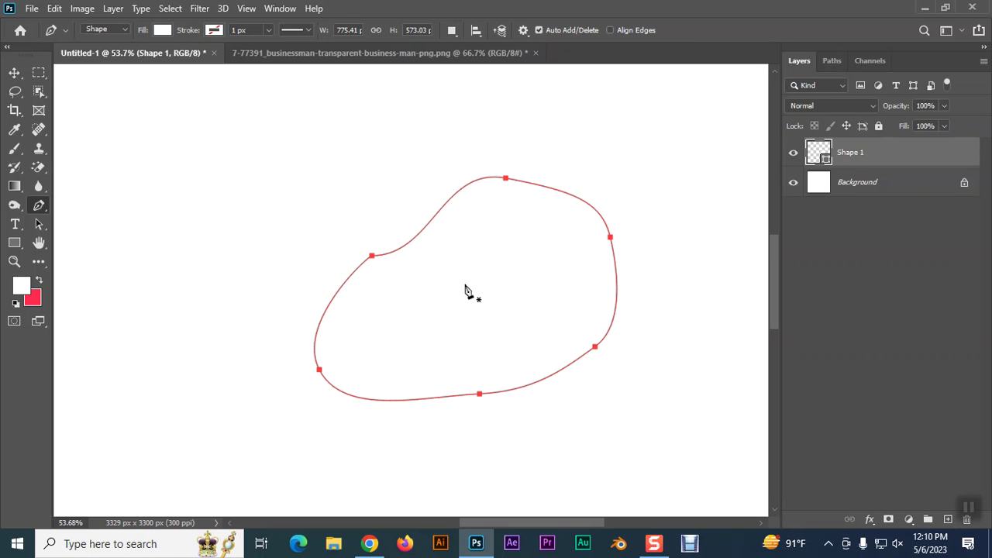
{"action": "key", "text": "Delete"}
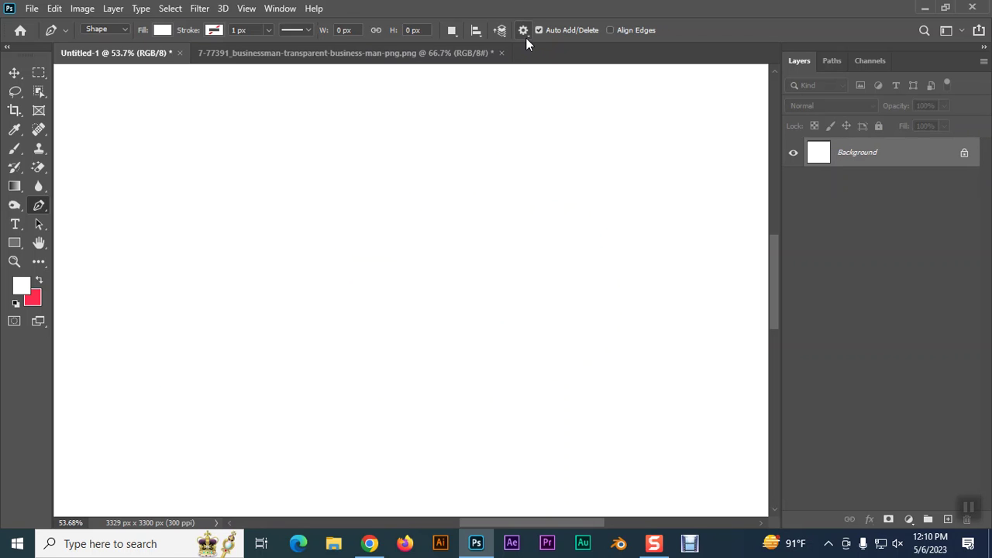
Step: Set the path display thickness to 3 px in Path Options
{"action": "left_click", "coordinate": [526, 35]}
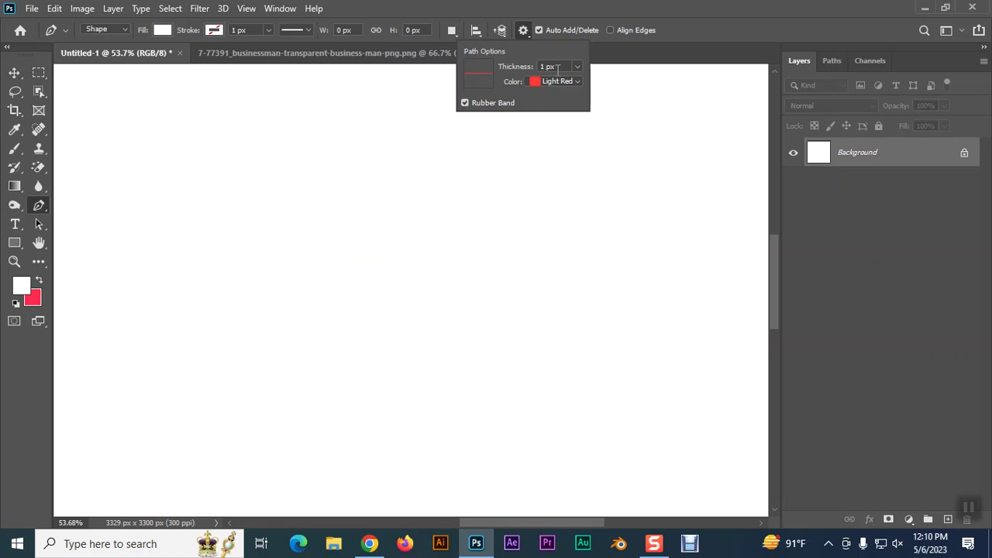
{"action": "left_click", "coordinate": [576, 67]}
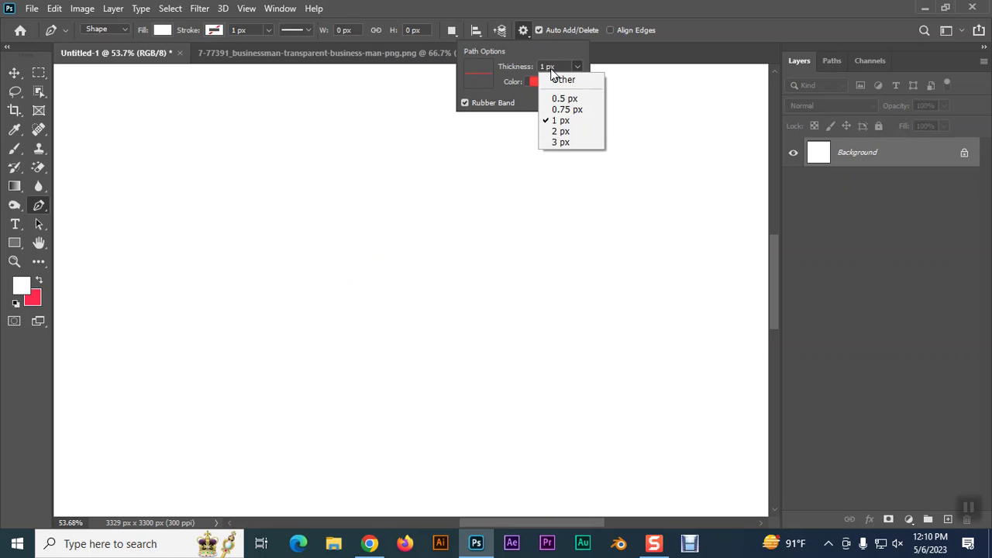
{"action": "left_click", "coordinate": [561, 142]}
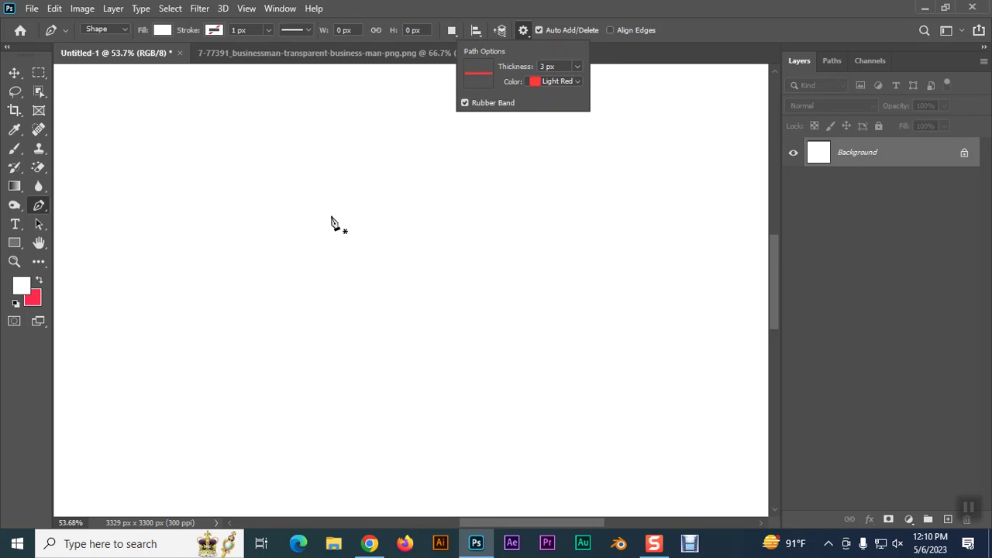
Step: Draw a closed curvy pen outline with six anchors as the new Shape 1
{"action": "left_click", "coordinate": [330, 216]}
{"action": "left_click_drag", "start_coordinate": [515, 161], "coordinate": [555, 179]}
{"action": "left_click_drag", "start_coordinate": [612, 248], "coordinate": [621, 279]}
{"action": "left_click_drag", "start_coordinate": [586, 331], "coordinate": [538, 355]}
{"action": "left_click_drag", "start_coordinate": [463, 367], "coordinate": [389, 356]}
{"action": "left_click_drag", "start_coordinate": [306, 326], "coordinate": [283, 256]}
{"action": "left_click", "coordinate": [331, 216]}
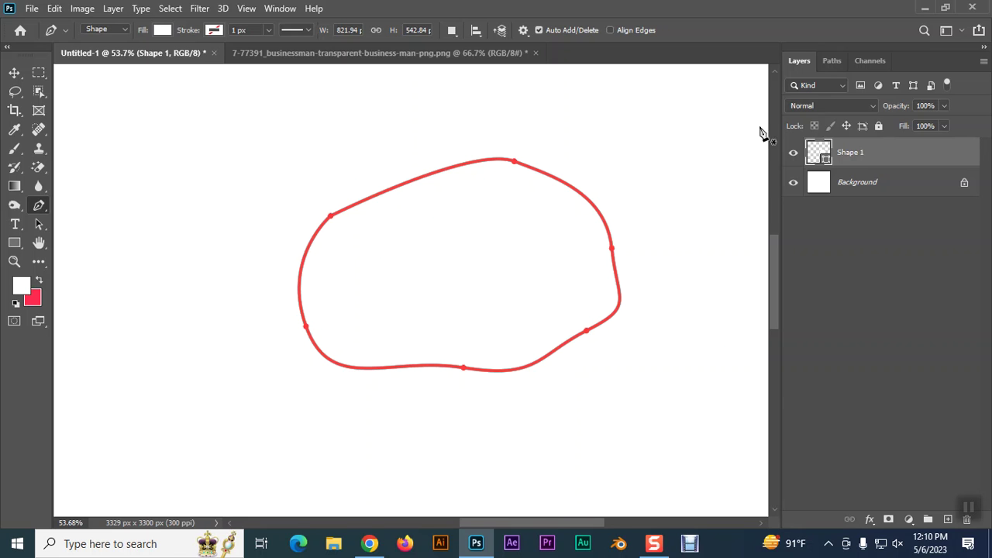
Step: Set the Pen path preview thickness to 1 px
{"action": "left_click", "coordinate": [524, 29]}
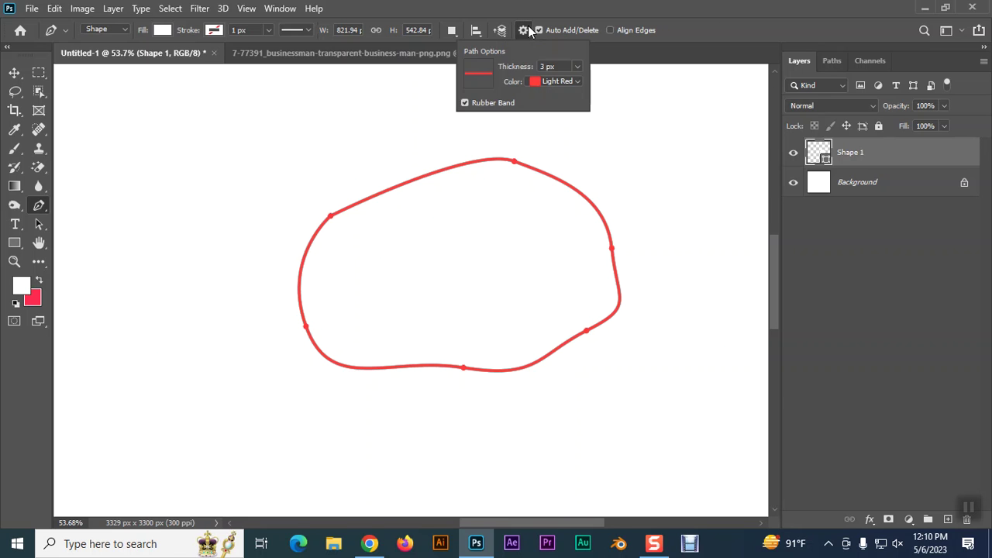
{"action": "left_click", "coordinate": [579, 68]}
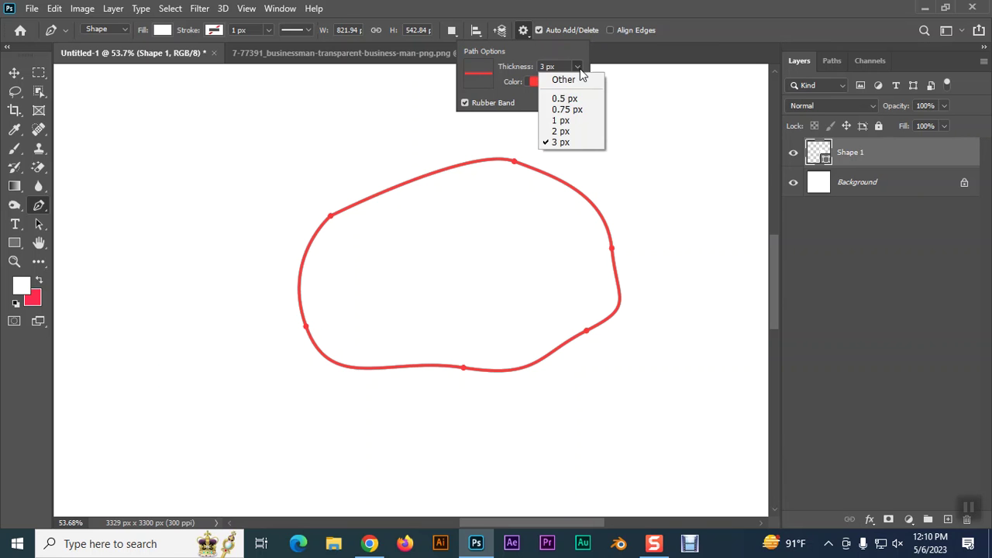
{"action": "left_click", "coordinate": [567, 121]}
Step: Delete the Shape 1 layer using the Move tool, leaving only Background
{"action": "key", "text": "v"}
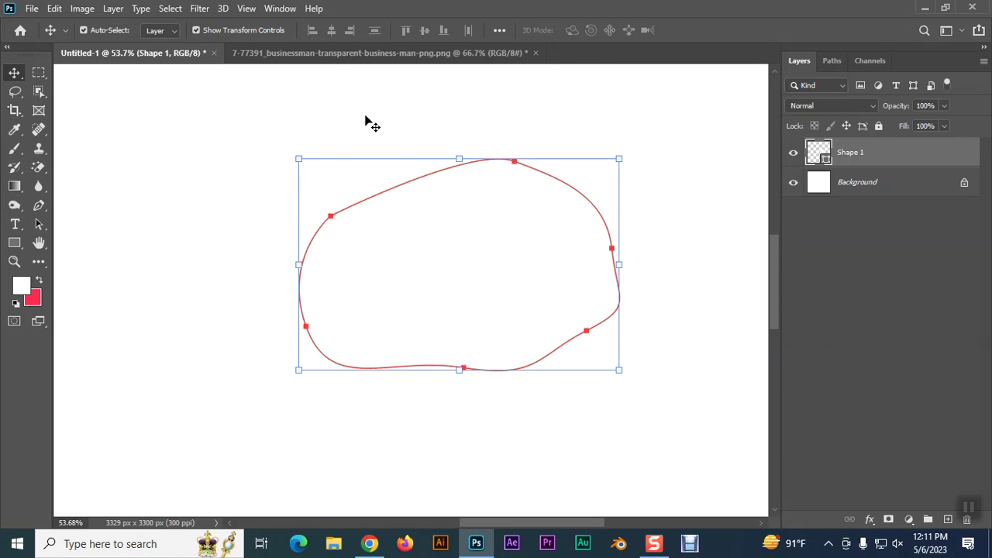
{"action": "key", "text": "Delete"}
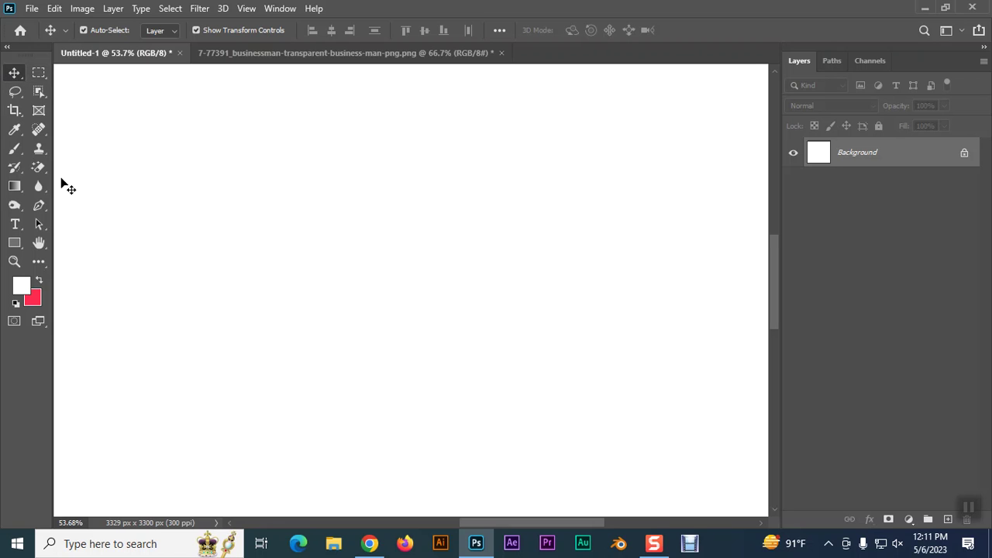
{"action": "left_click", "coordinate": [38, 205]}
Step: Pick the standard Pen Tool and draw a closed curved test shape
{"action": "right_click", "coordinate": [39, 205]}
{"action": "left_click", "coordinate": [78, 206]}
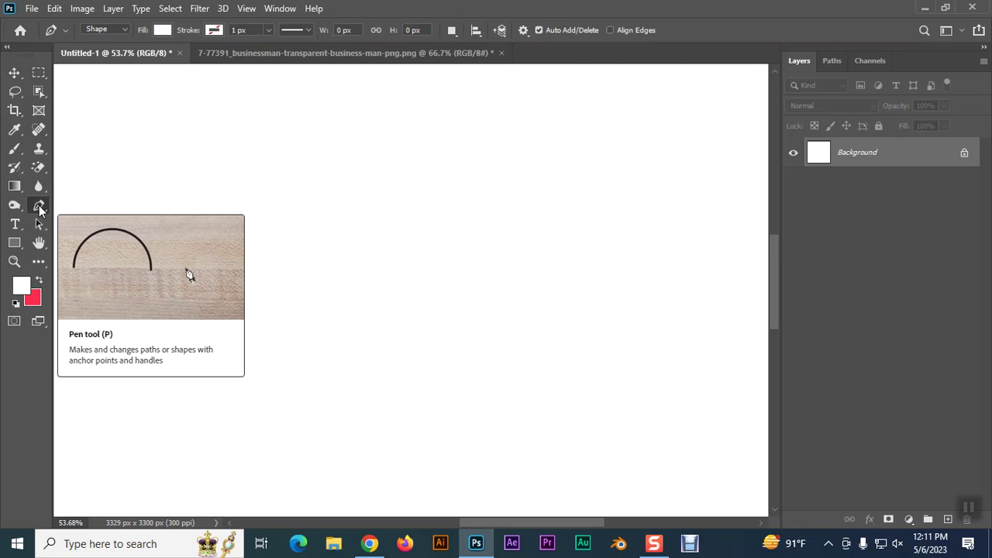
{"action": "left_click", "coordinate": [177, 191]}
{"action": "left_click_drag", "start_coordinate": [390, 114], "coordinate": [479, 148]}
{"action": "left_click_drag", "start_coordinate": [552, 224], "coordinate": [564, 268]}
{"action": "left_click", "coordinate": [505, 365]}
{"action": "left_click_drag", "start_coordinate": [225, 405], "coordinate": [186, 380]}
{"action": "left_click_drag", "start_coordinate": [142, 294], "coordinate": [142, 271]}
{"action": "mouse_move", "coordinate": [177, 191]}
{"action": "left_mouse_down"}
{"action": "mouse_move", "coordinate": [176, 207]}
{"action": "mouse_move", "coordinate": [190, 196]}
{"action": "mouse_move", "coordinate": [186, 204]}
{"action": "left_mouse_up"}
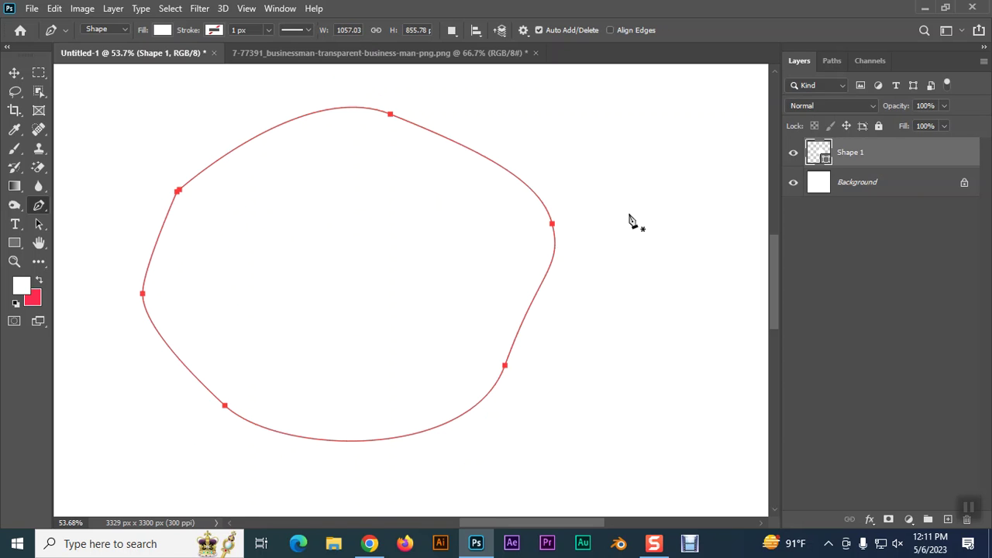
Step: Delete the trial Shape 1 layer and switch the pen mode from Shape to Path
{"action": "key", "text": "Delete"}
{"action": "key", "text": "Escape"}
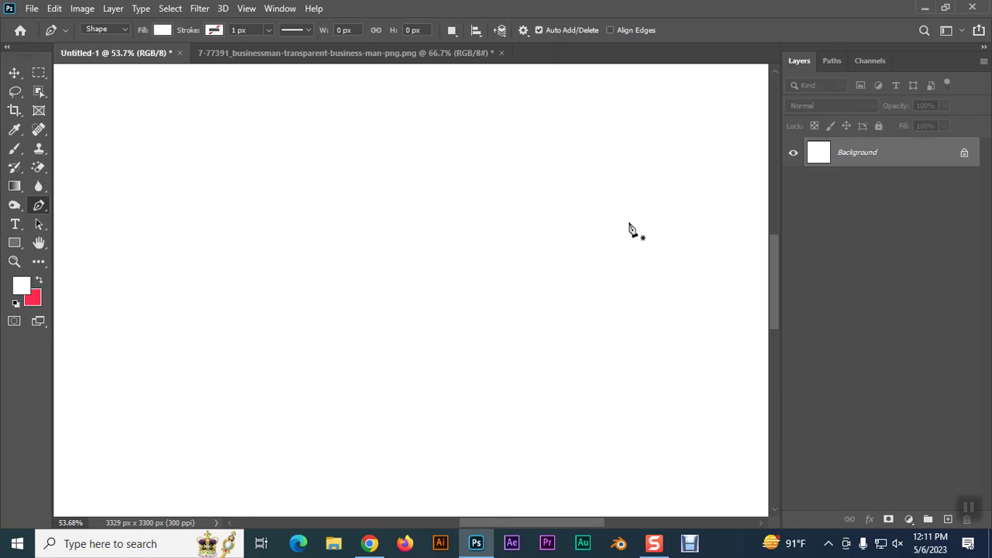
{"action": "left_click", "coordinate": [98, 32]}
{"action": "left_click", "coordinate": [102, 48]}
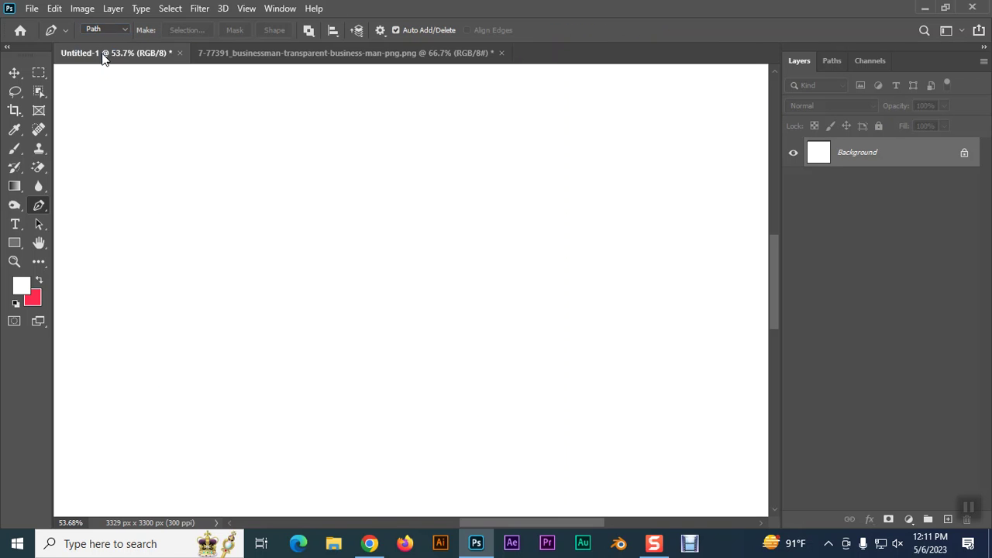
Step: Draw a closed seven-anchor curved path and view it as Work Path in the Paths panel
{"action": "left_click", "coordinate": [188, 290]}
{"action": "left_click_drag", "start_coordinate": [297, 156], "coordinate": [365, 167]}
{"action": "left_click_drag", "start_coordinate": [471, 190], "coordinate": [524, 226]}
{"action": "left_click_drag", "start_coordinate": [539, 265], "coordinate": [426, 361]}
{"action": "left_click_drag", "start_coordinate": [352, 387], "coordinate": [314, 398]}
{"action": "left_click_drag", "start_coordinate": [214, 387], "coordinate": [200, 361]}
{"action": "left_click", "coordinate": [188, 290]}
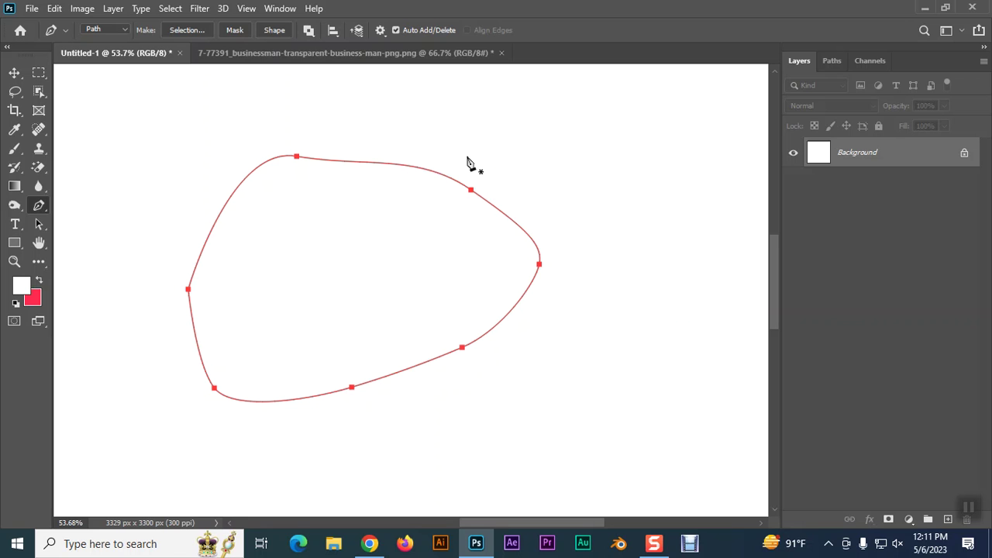
{"action": "left_click", "coordinate": [830, 61]}
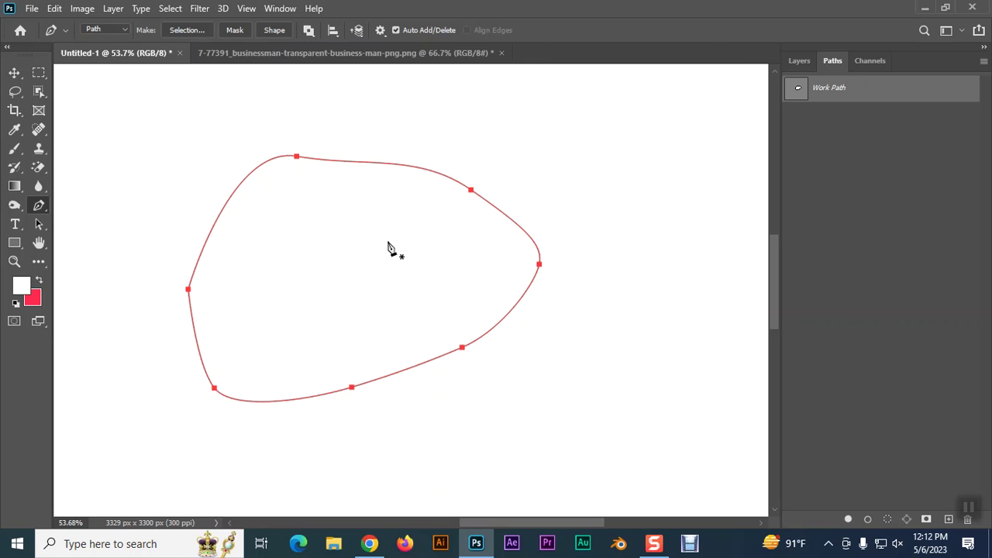
{"action": "left_click", "coordinate": [843, 152]}
Step: Reselect Work Path and add a second closed curved shape overlapping the first
{"action": "left_click", "coordinate": [841, 88]}
{"action": "left_click", "coordinate": [431, 237]}
{"action": "left_click", "coordinate": [486, 132]}
{"action": "left_click_drag", "start_coordinate": [625, 130], "coordinate": [702, 193]}
{"action": "left_click_drag", "start_coordinate": [718, 266], "coordinate": [719, 282]}
{"action": "left_click_drag", "start_coordinate": [671, 365], "coordinate": [642, 392]}
{"action": "left_click_drag", "start_coordinate": [573, 412], "coordinate": [534, 409]}
{"action": "left_click", "coordinate": [463, 376]}
{"action": "left_click", "coordinate": [430, 236]}
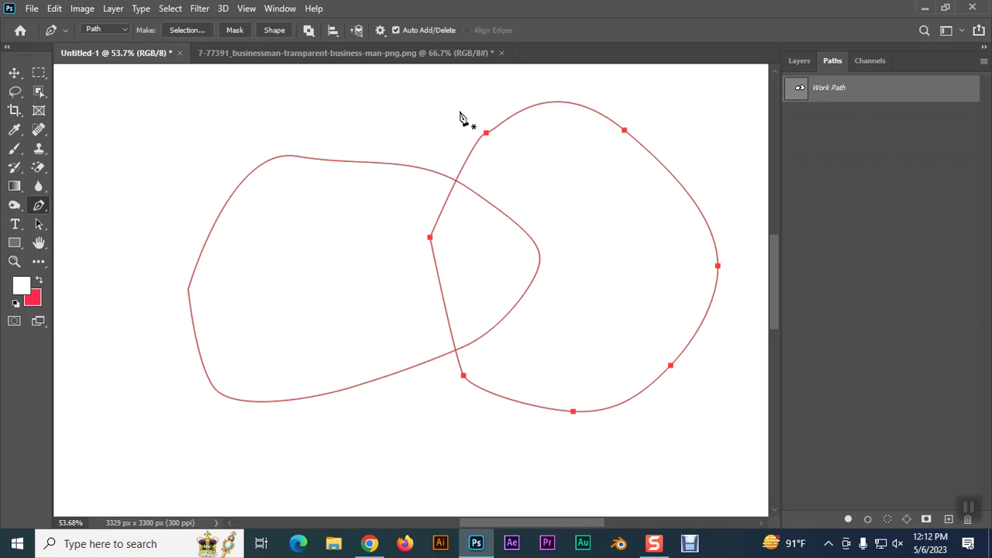
Step: Draw a third closed curved shape across the others, then deselect Work Path
{"action": "left_click", "coordinate": [307, 244]}
{"action": "left_click_drag", "start_coordinate": [443, 193], "coordinate": [476, 193]}
{"action": "left_click_drag", "start_coordinate": [561, 193], "coordinate": [594, 231]}
{"action": "left_click_drag", "start_coordinate": [613, 304], "coordinate": [616, 345]}
{"action": "left_click_drag", "start_coordinate": [592, 465], "coordinate": [543, 495]}
{"action": "scroll", "coordinate": [412, 508], "scroll_direction": "left", "scroll_amount": 3}
{"action": "scroll", "coordinate": [411, 508], "scroll_direction": "left", "scroll_amount": 2}
{"action": "left_click", "coordinate": [388, 477]}
{"action": "left_click_drag", "start_coordinate": [395, 427], "coordinate": [420, 410]}
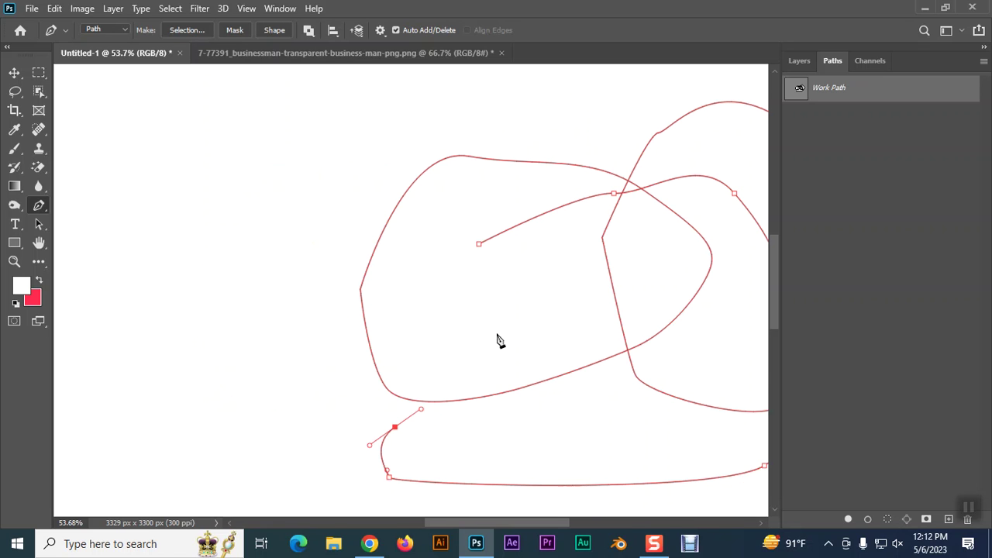
{"action": "left_click", "coordinate": [479, 244]}
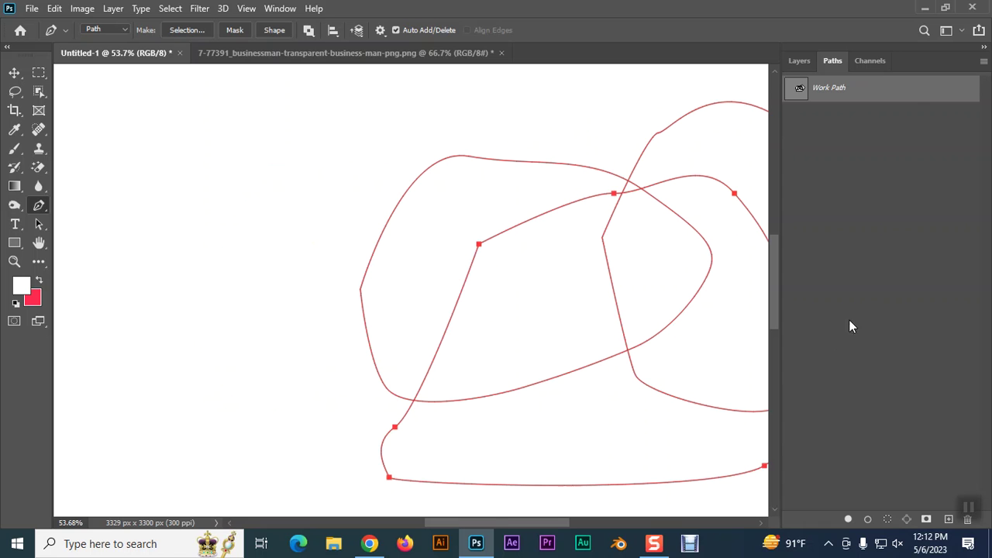
{"action": "left_click_drag", "start_coordinate": [672, 315], "coordinate": [439, 287]}
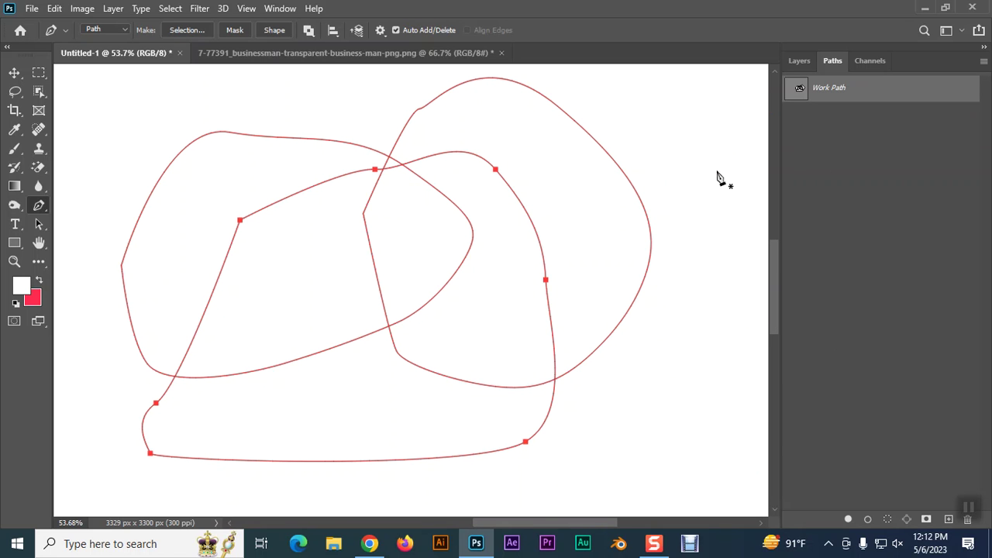
{"action": "left_click", "coordinate": [837, 159]}
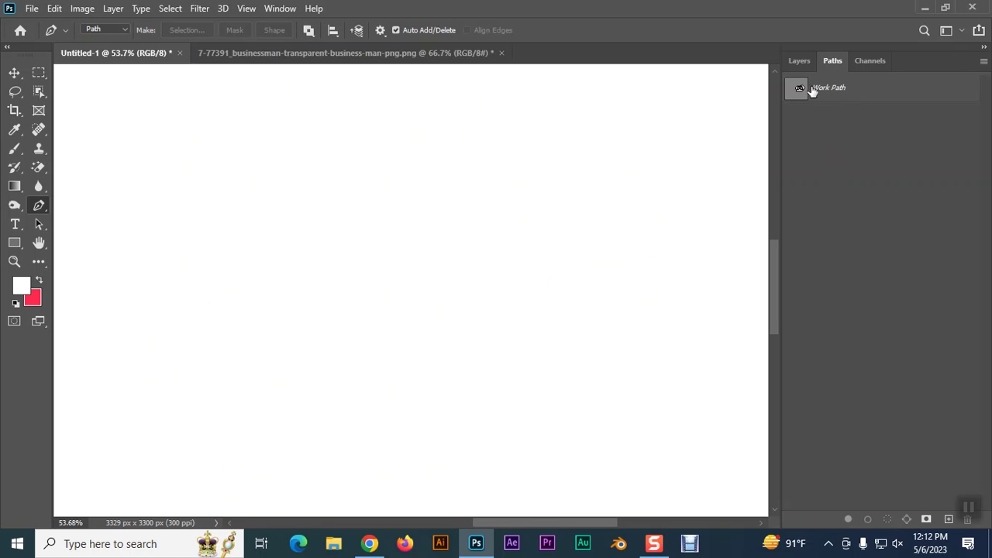
Step: Draw an extra closed curved test path starting at the left
{"action": "left_click", "coordinate": [189, 202]}
{"action": "left_click_drag", "start_coordinate": [362, 126], "coordinate": [385, 125]}
{"action": "left_click_drag", "start_coordinate": [555, 134], "coordinate": [574, 158]}
{"action": "left_click_drag", "start_coordinate": [597, 251], "coordinate": [594, 293]}
{"action": "left_click_drag", "start_coordinate": [528, 364], "coordinate": [473, 382]}
{"action": "left_click_drag", "start_coordinate": [394, 403], "coordinate": [359, 403]}
{"action": "left_click_drag", "start_coordinate": [289, 394], "coordinate": [267, 366]}
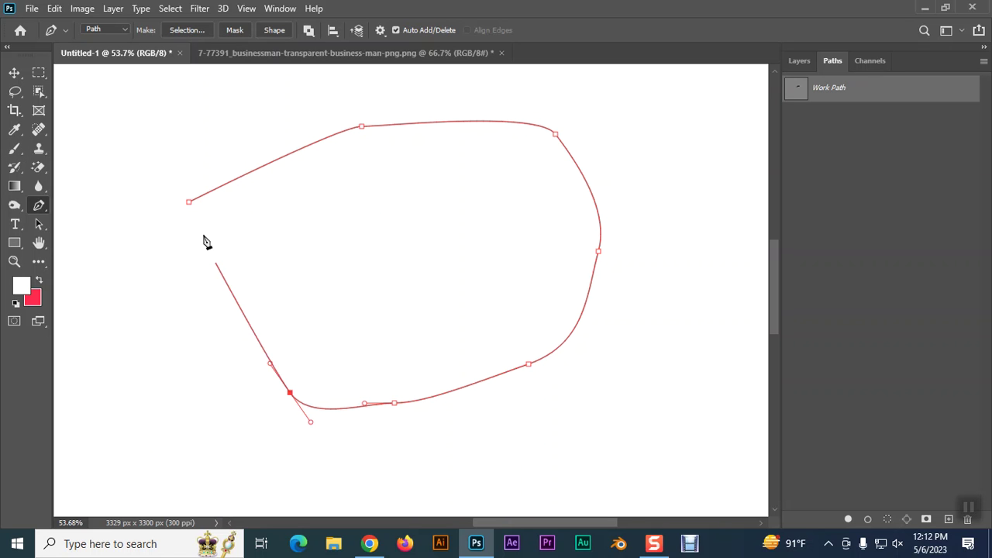
{"action": "left_click", "coordinate": [188, 202]}
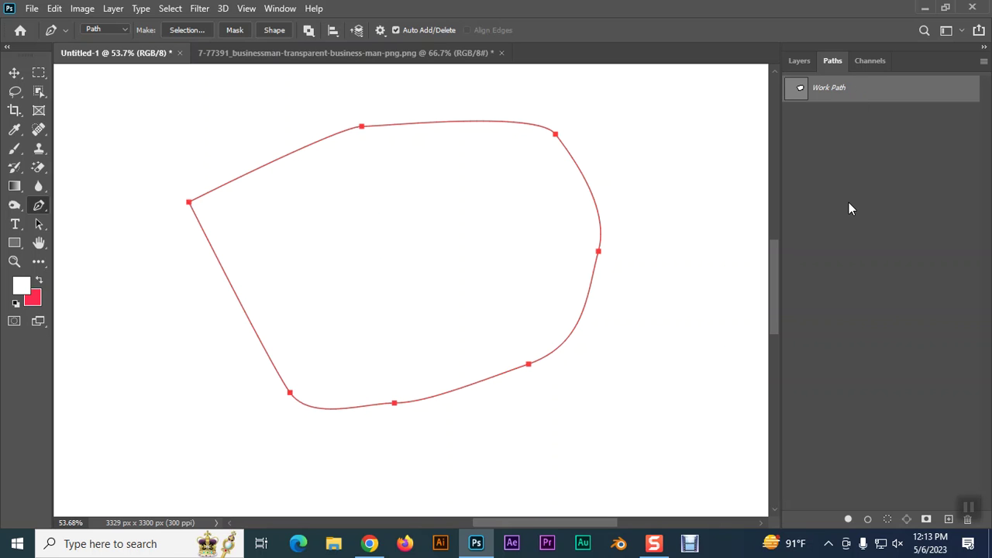
Step: Undo the test path, save the three-shape Work Path as Path 1, and deselect it
{"action": "key", "text": "ctrl+z"}
{"action": "key", "text": "ctrl+z"}
{"action": "key", "text": "ctrl+z"}
{"action": "key", "text": "ctrl+z"}
{"action": "key", "text": "ctrl+z"}
{"action": "key", "text": "ctrl+z"}
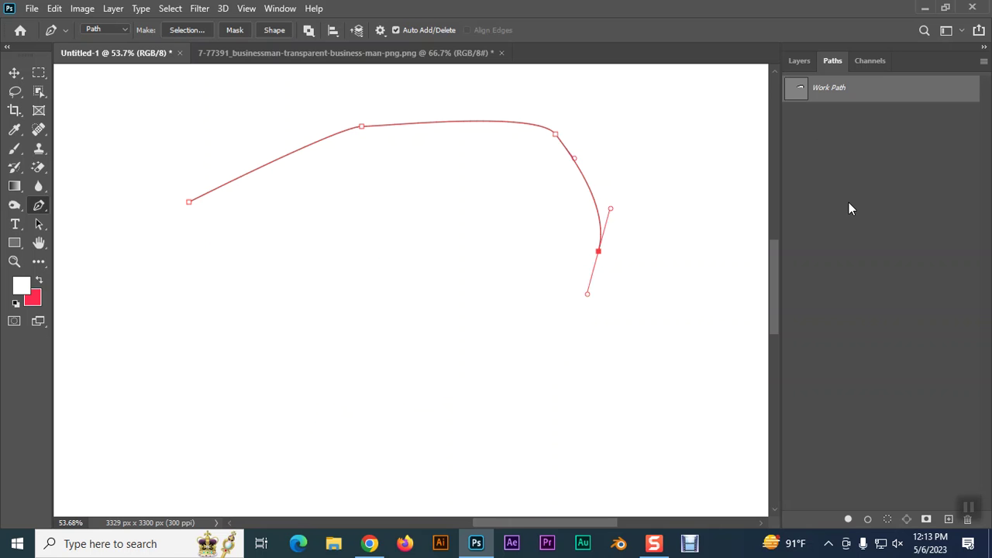
{"action": "key", "text": "ctrl+z"}
{"action": "key", "text": "ctrl+shift+z"}
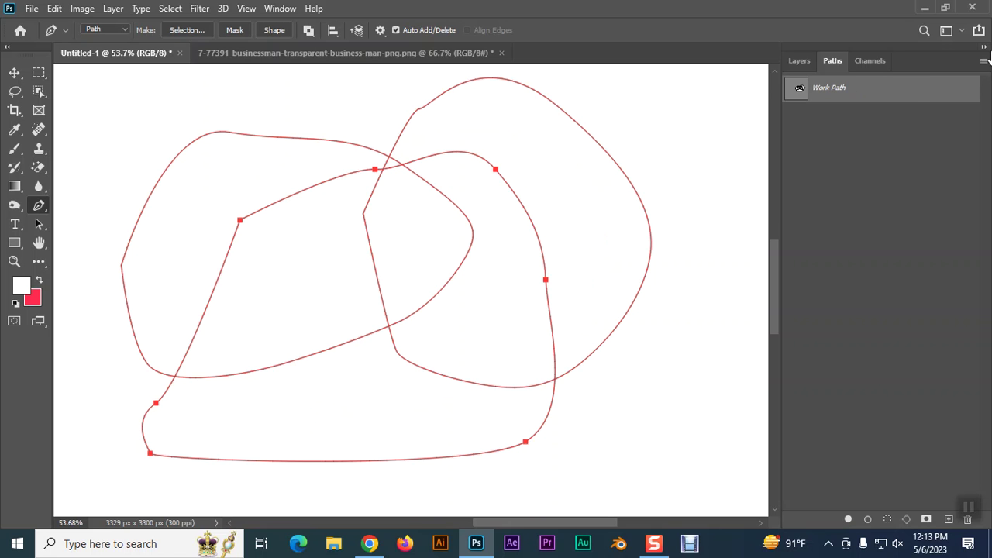
{"action": "double_click", "coordinate": [837, 92]}
{"action": "left_click", "coordinate": [573, 164]}
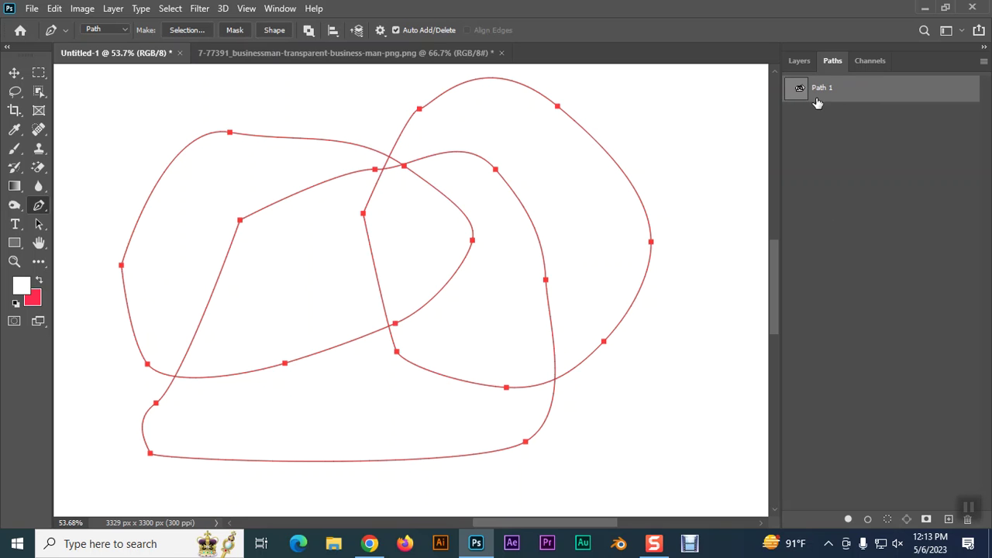
{"action": "left_click", "coordinate": [865, 167]}
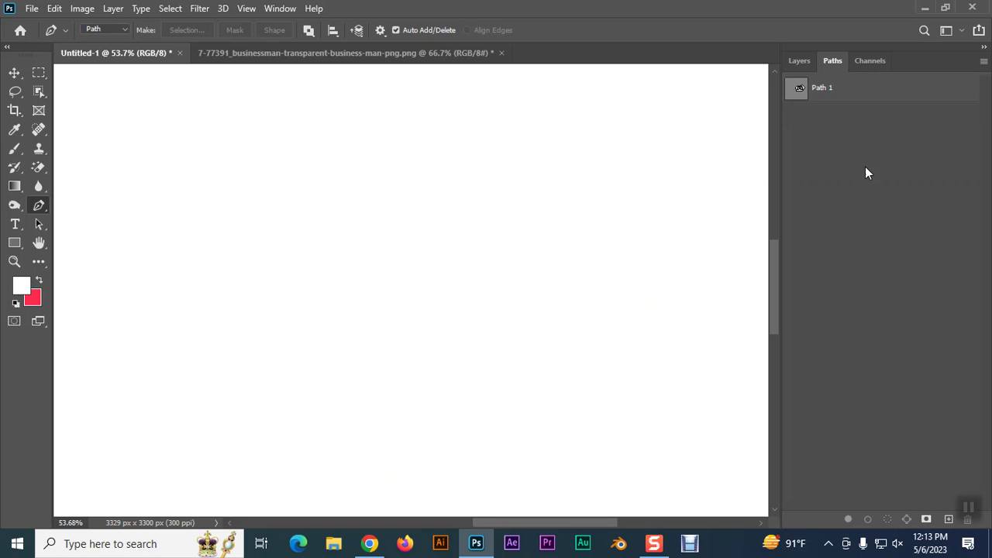
Step: Draw a closed six-anchor trial path on the canvas
{"action": "left_click", "coordinate": [317, 273]}
{"action": "left_click", "coordinate": [402, 157]}
{"action": "left_click", "coordinate": [623, 186]}
{"action": "left_click_drag", "start_coordinate": [648, 299], "coordinate": [620, 365]}
{"action": "left_click_drag", "start_coordinate": [545, 432], "coordinate": [514, 433]}
{"action": "left_click_drag", "start_coordinate": [413, 435], "coordinate": [407, 425]}
{"action": "left_click", "coordinate": [318, 274]}
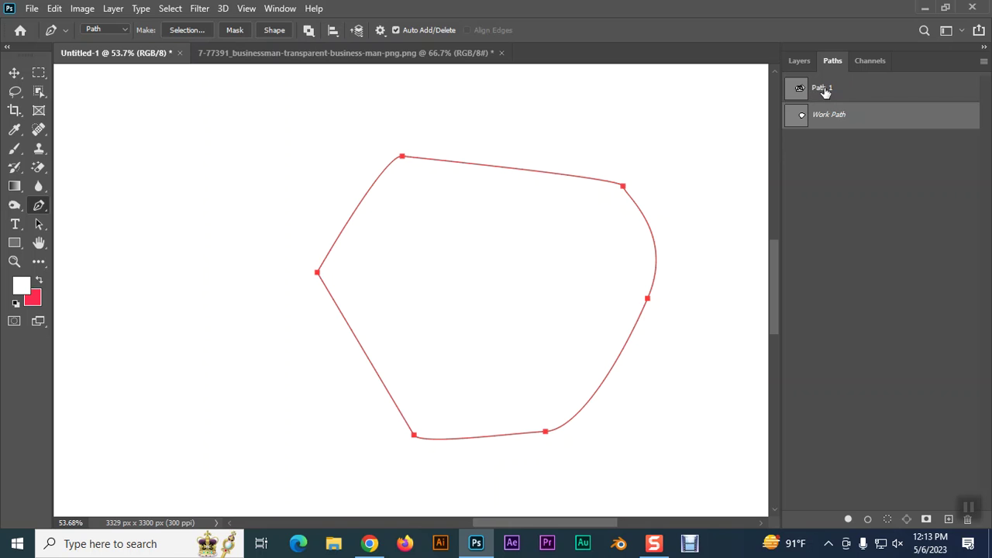
Step: Delete the trial work path and the saved Path 1
{"action": "key", "text": "Delete"}
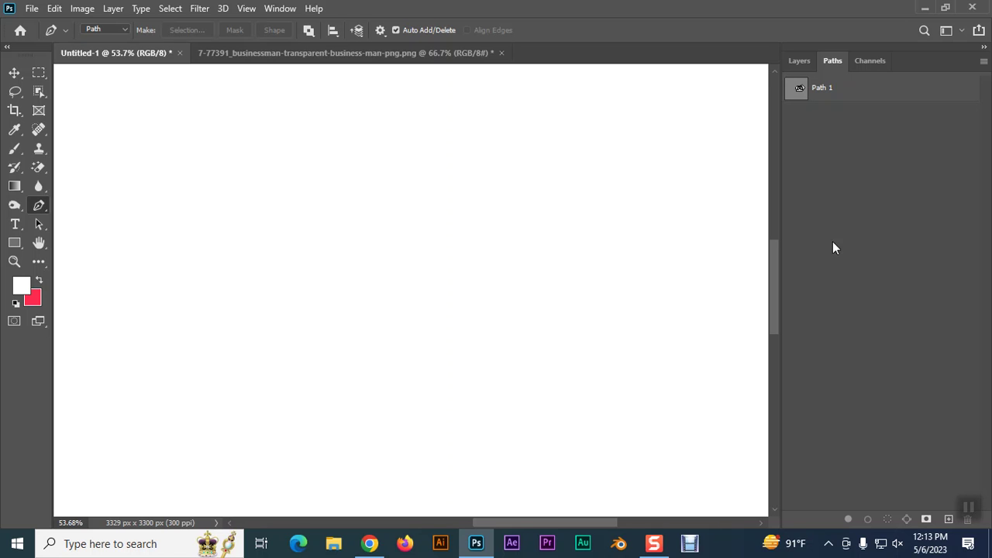
{"action": "left_click", "coordinate": [830, 91]}
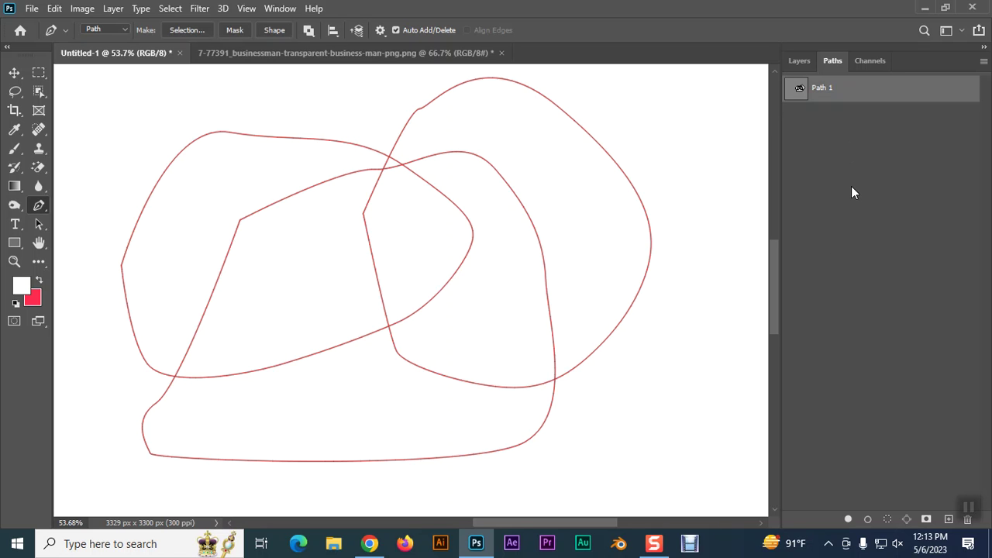
{"action": "key", "text": "Delete"}
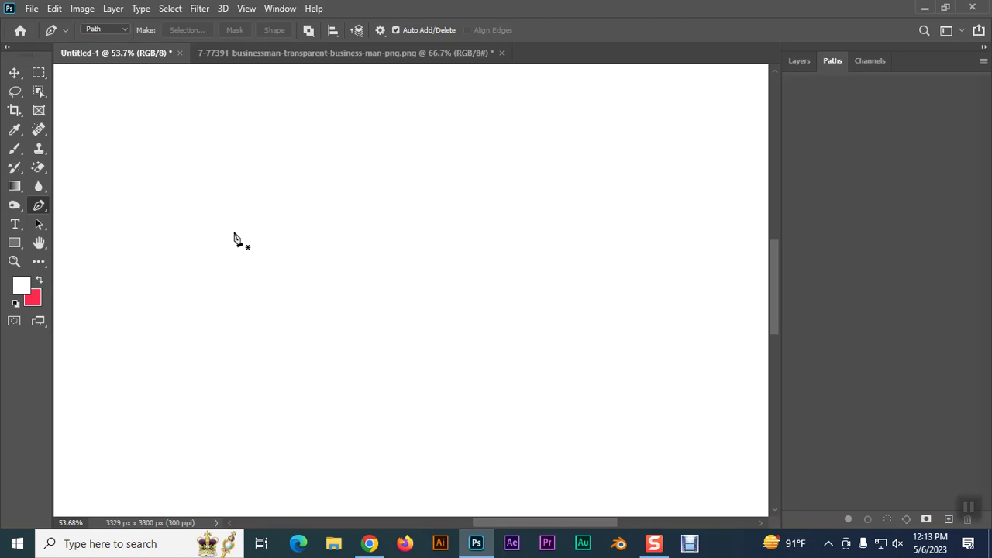
{"action": "left_click", "coordinate": [252, 150]}
{"action": "left_click", "coordinate": [422, 146]}
{"action": "left_click", "coordinate": [512, 230]}
{"action": "left_click", "coordinate": [505, 350]}
{"action": "left_click", "coordinate": [440, 424]}
{"action": "left_click_drag", "start_coordinate": [307, 429], "coordinate": [318, 438]}
{"action": "left_click", "coordinate": [197, 259]}
{"action": "double_click", "coordinate": [826, 93]}
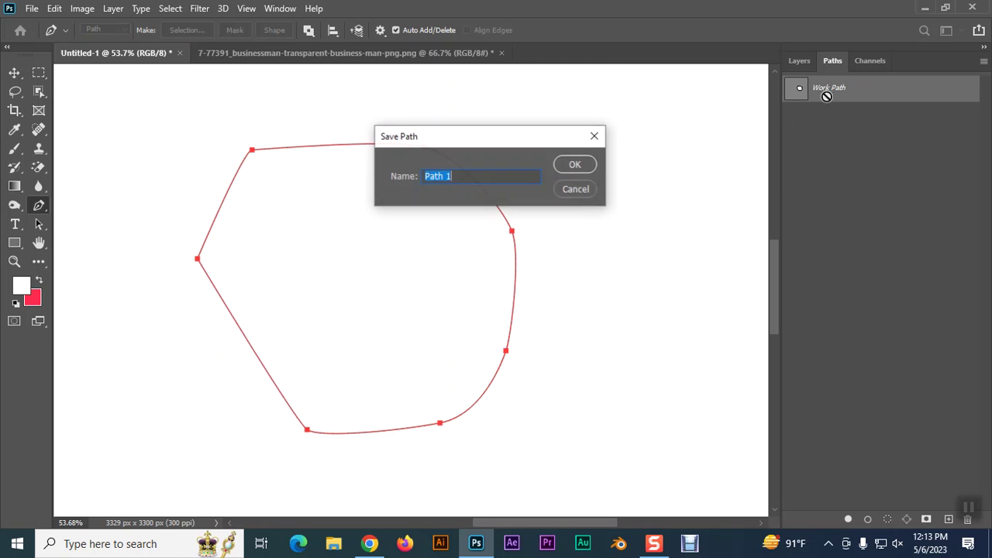
{"action": "left_click", "coordinate": [573, 165]}
{"action": "left_click", "coordinate": [419, 249]}
{"action": "left_click", "coordinate": [499, 120]}
{"action": "left_click", "coordinate": [596, 141]}
{"action": "left_click", "coordinate": [642, 227]}
{"action": "left_click_drag", "start_coordinate": [647, 310], "coordinate": [601, 344]}
{"action": "left_click_drag", "start_coordinate": [543, 372], "coordinate": [511, 366]}
{"action": "left_click", "coordinate": [418, 248]}
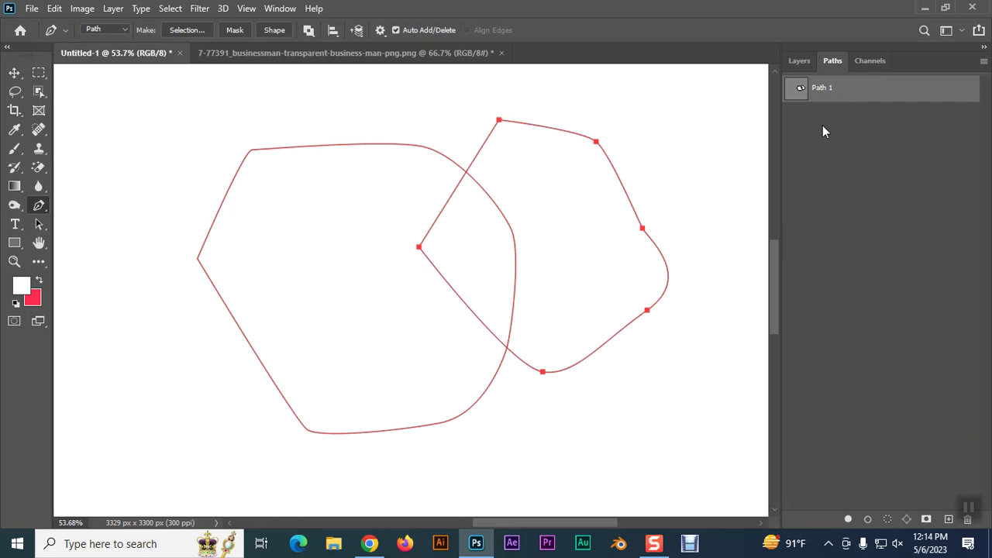
{"action": "left_click", "coordinate": [840, 190]}
{"action": "left_click", "coordinate": [421, 285]}
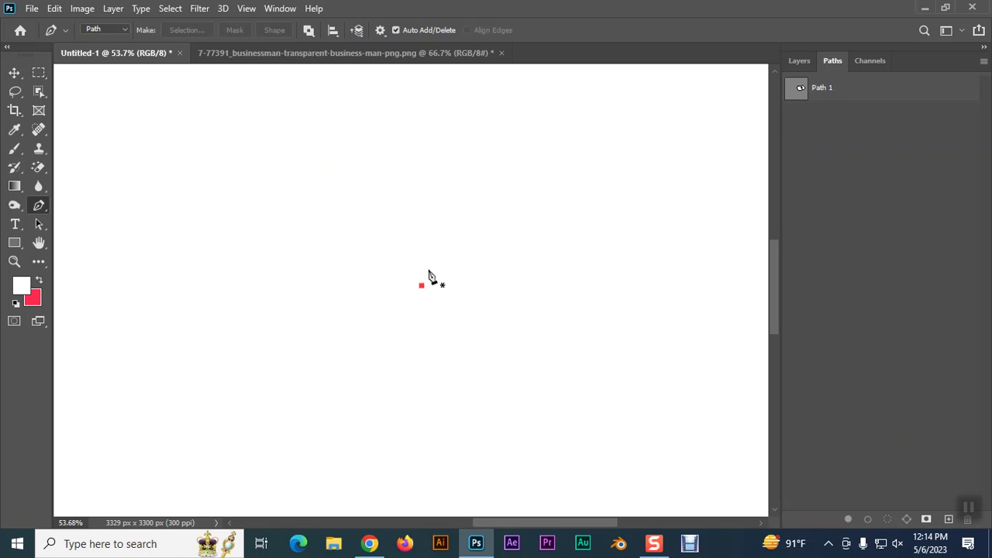
{"action": "left_click", "coordinate": [457, 160]}
{"action": "left_click_drag", "start_coordinate": [578, 160], "coordinate": [590, 169]}
{"action": "left_click", "coordinate": [626, 225]}
{"action": "left_click_drag", "start_coordinate": [635, 301], "coordinate": [609, 321]}
{"action": "left_click", "coordinate": [559, 354]}
{"action": "left_click_drag", "start_coordinate": [485, 374], "coordinate": [472, 372]}
{"action": "left_click", "coordinate": [421, 285]}
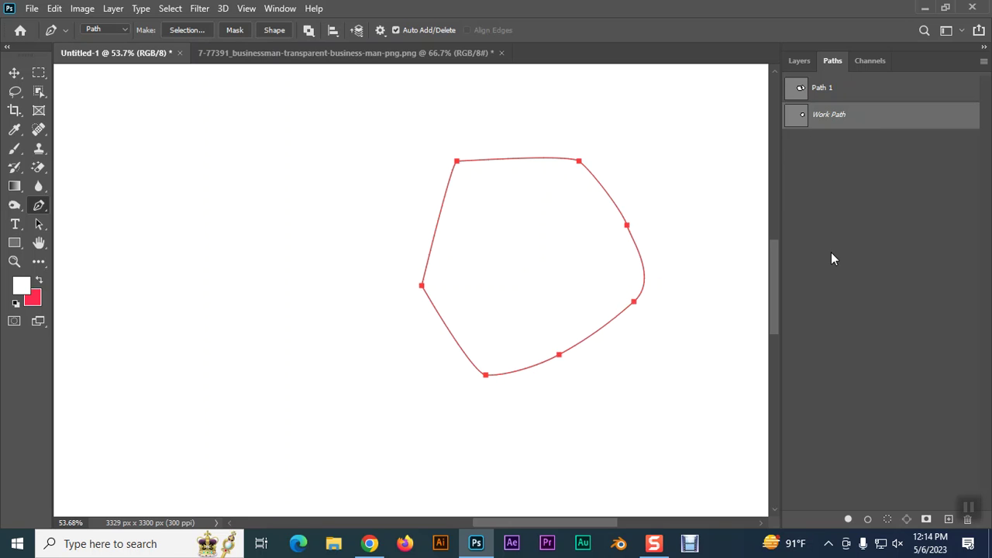
{"action": "key", "text": "Delete"}
{"action": "left_click", "coordinate": [834, 99]}
{"action": "key", "text": "Delete"}
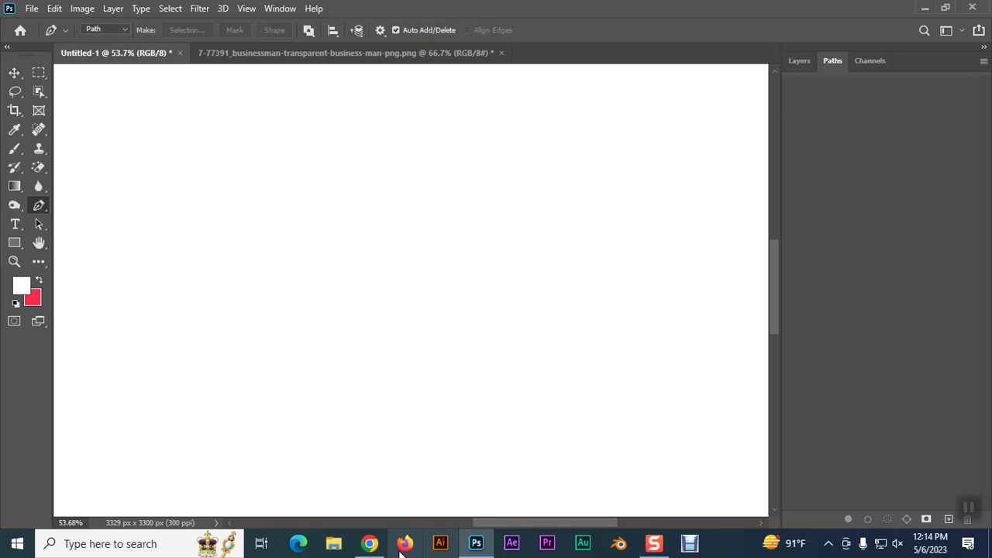
{"action": "left_click", "coordinate": [32, 8]}
{"action": "left_click", "coordinate": [44, 37]}
{"action": "scroll", "coordinate": [443, 260], "scroll_direction": "down", "scroll_amount": 8}
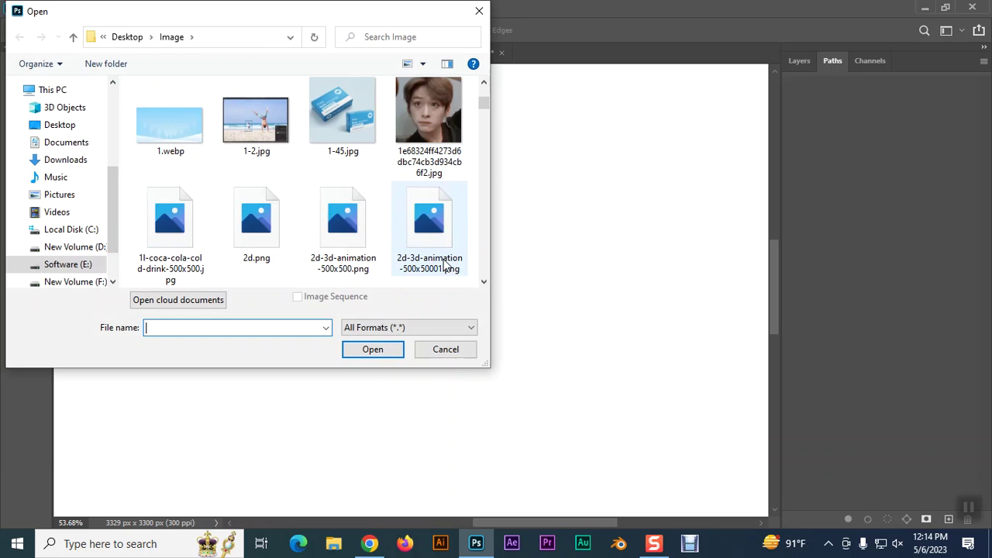
{"action": "scroll", "coordinate": [445, 265], "scroll_direction": "down", "scroll_amount": 5}
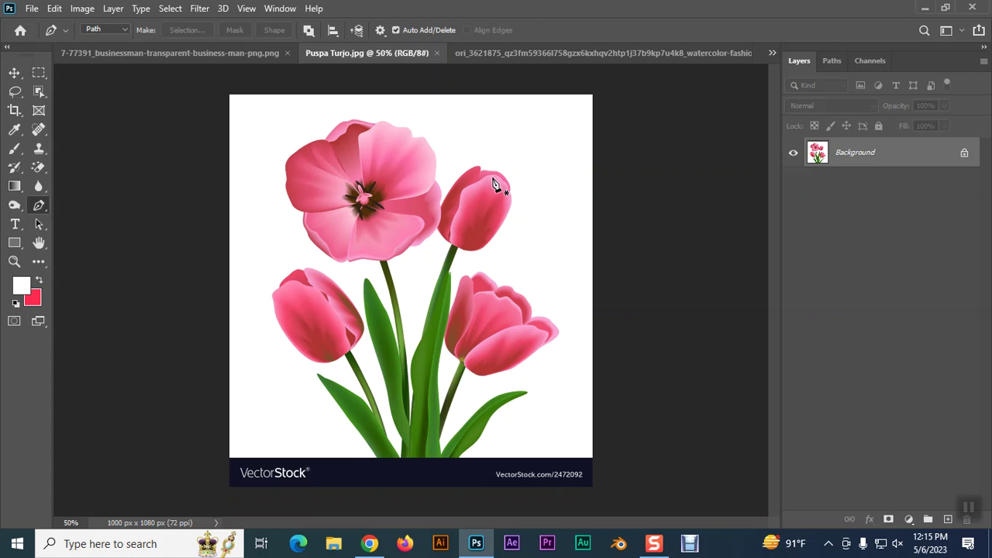
{"action": "left_click", "coordinate": [772, 54]}
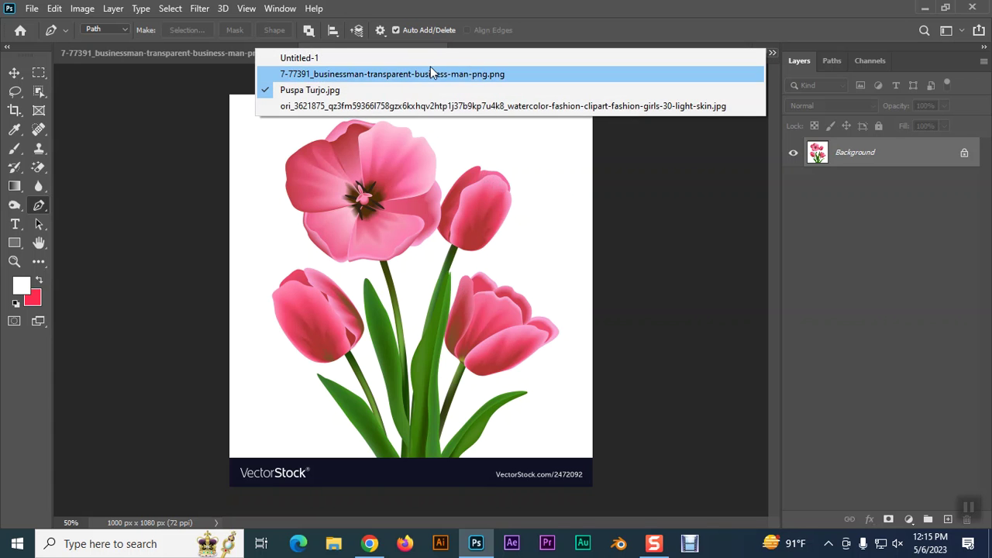
Step: Switch to Untitled-1 and draw a closed outer curved path
{"action": "left_click", "coordinate": [406, 61]}
{"action": "left_click", "coordinate": [268, 296]}
{"action": "left_click_drag", "start_coordinate": [263, 147], "coordinate": [269, 147]}
{"action": "left_click", "coordinate": [410, 119]}
{"action": "left_click", "coordinate": [493, 139]}
{"action": "left_click", "coordinate": [569, 229]}
{"action": "left_click", "coordinate": [581, 319]}
{"action": "left_click_drag", "start_coordinate": [538, 407], "coordinate": [492, 423]}
{"action": "left_click_drag", "start_coordinate": [396, 414], "coordinate": [421, 414]}
{"action": "left_click_drag", "start_coordinate": [328, 403], "coordinate": [291, 369]}
{"action": "left_click", "coordinate": [268, 297]}
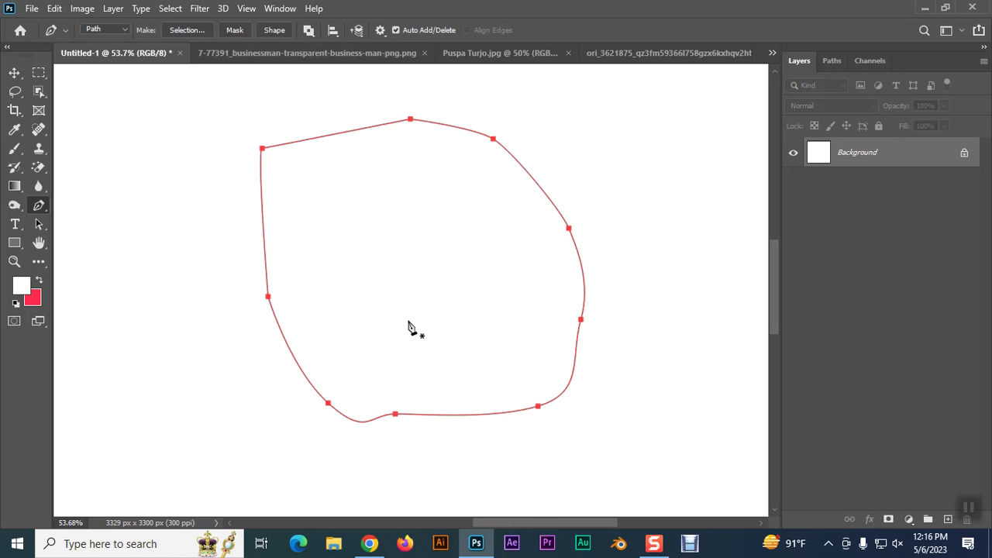
Step: Draw a closed inner subpath inside the outer path
{"action": "left_click", "coordinate": [830, 61]}
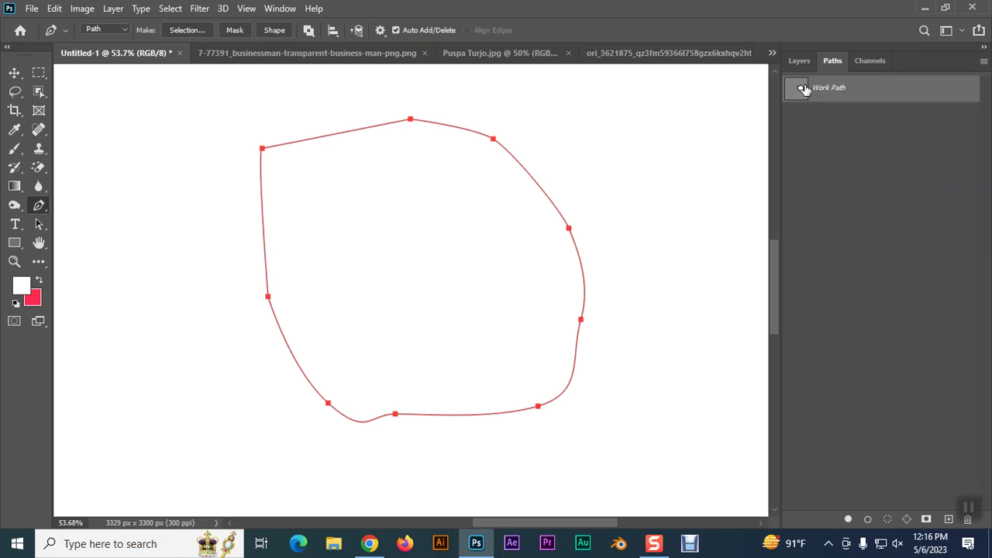
{"action": "left_click", "coordinate": [323, 275]}
{"action": "left_click_drag", "start_coordinate": [348, 198], "coordinate": [358, 199]}
{"action": "left_click_drag", "start_coordinate": [444, 183], "coordinate": [452, 184]}
{"action": "left_click_drag", "start_coordinate": [492, 230], "coordinate": [493, 240]}
{"action": "left_click", "coordinate": [474, 303]}
{"action": "left_click", "coordinate": [438, 317]}
{"action": "left_click", "coordinate": [352, 317]}
{"action": "left_click", "coordinate": [323, 276]}
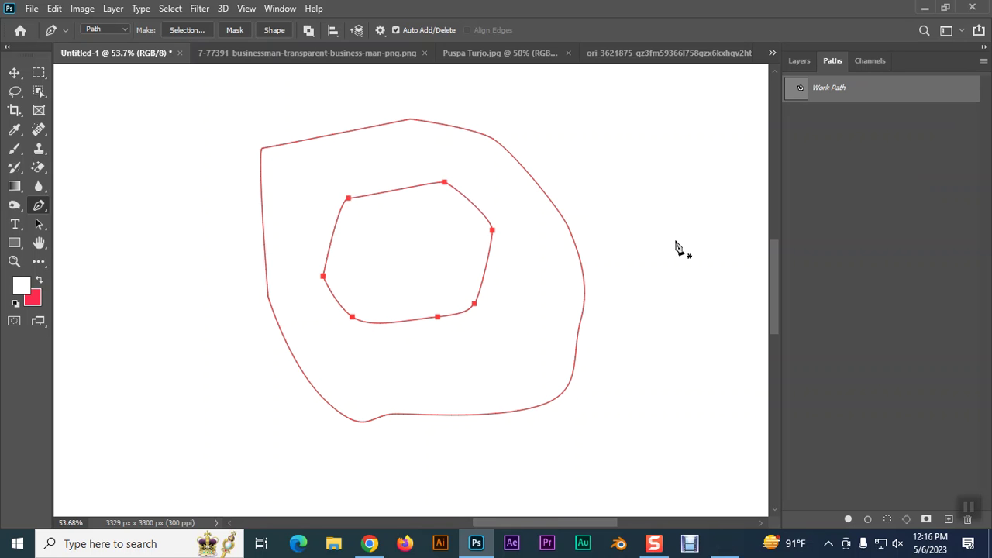
Step: Magnify the screen to inspect the paths, then delete both of them
{"action": "key", "text": "super+plus"}
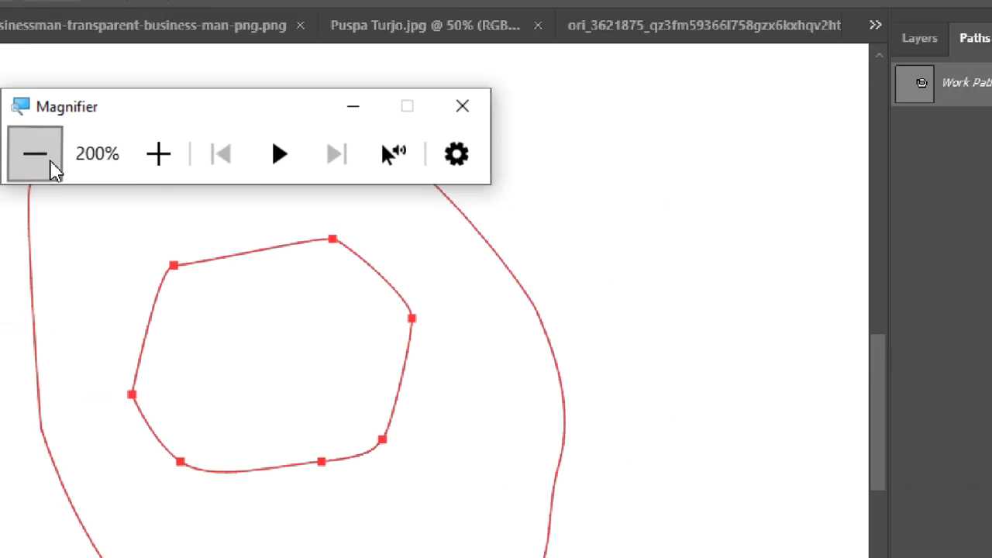
{"action": "left_click", "coordinate": [48, 164]}
{"action": "left_click", "coordinate": [522, 100]}
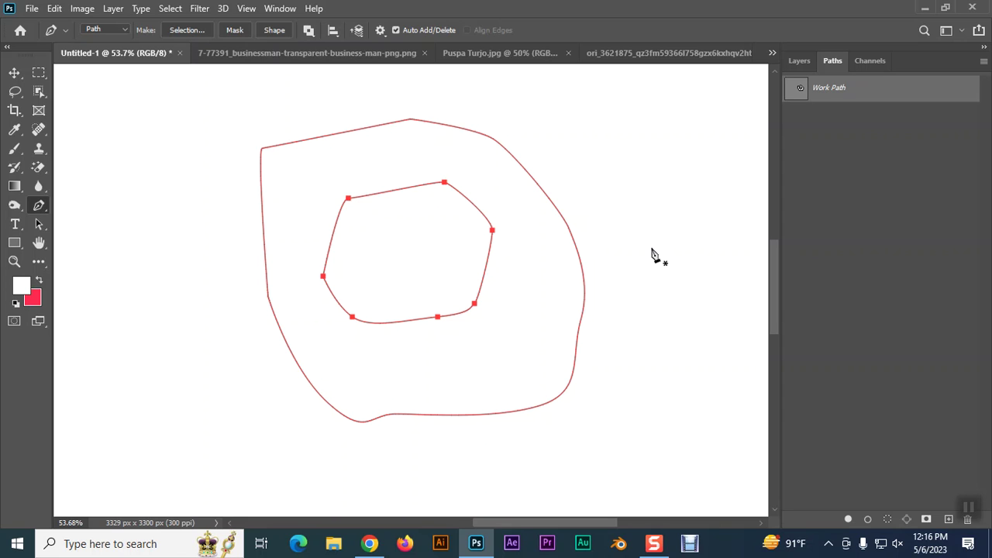
{"action": "key", "text": "Delete"}
{"action": "key", "text": "Delete"}
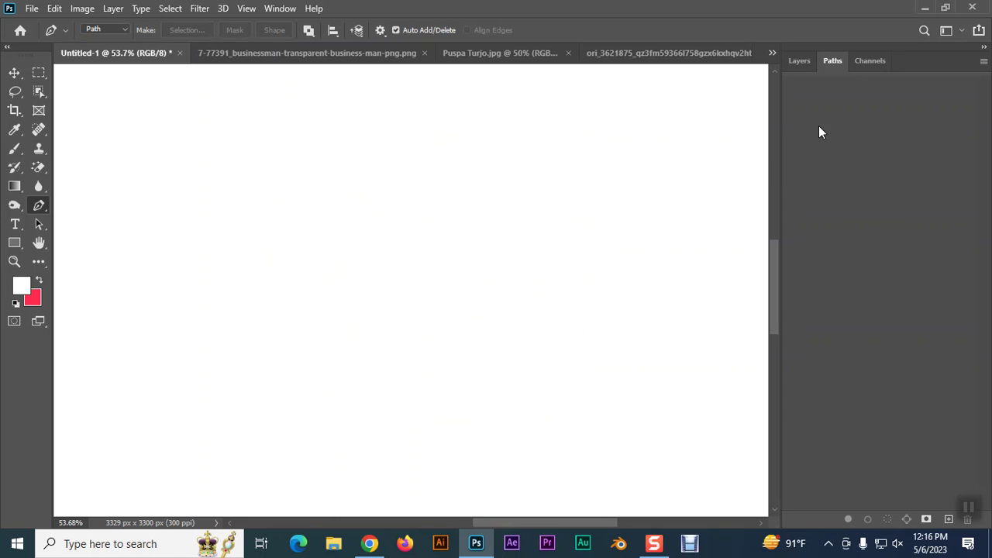
Step: Set the path operation to Exclude Overlapping Shapes after trying Combine Shapes
{"action": "left_click", "coordinate": [310, 33]}
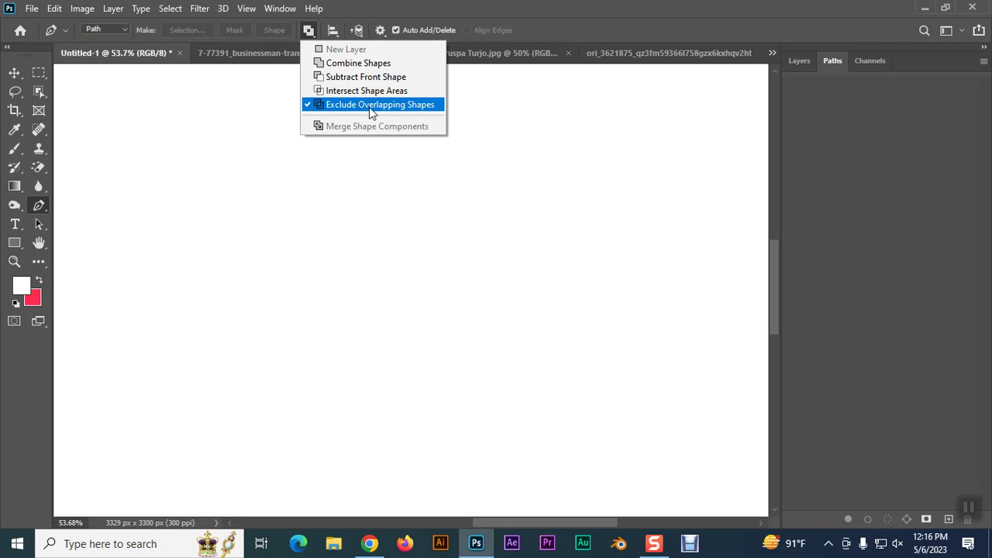
{"action": "left_click", "coordinate": [374, 63]}
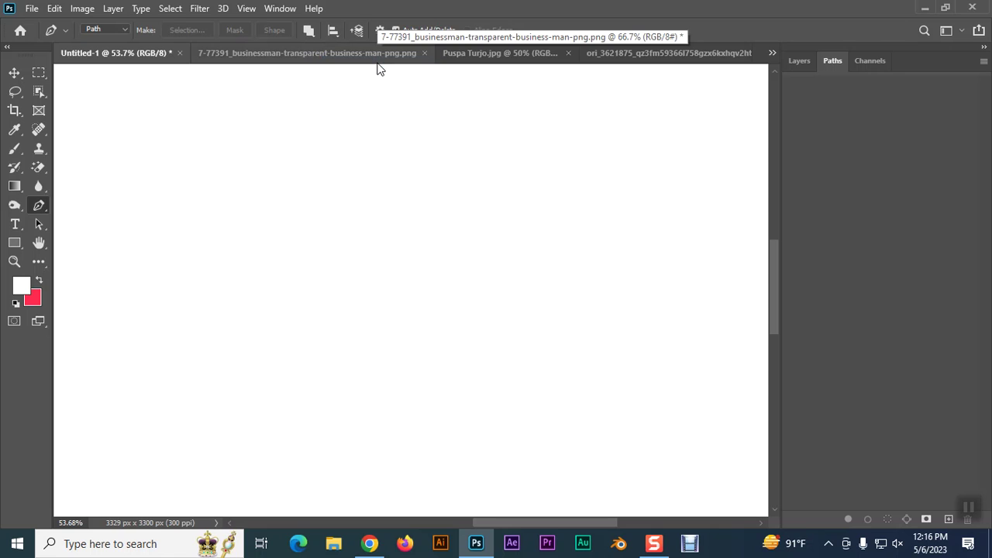
{"action": "left_click", "coordinate": [309, 30]}
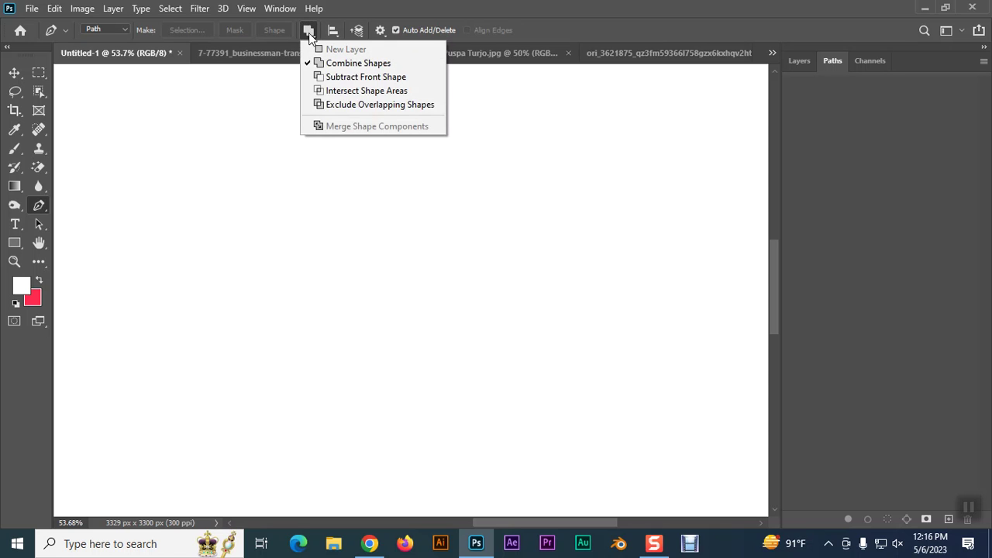
{"action": "left_click", "coordinate": [331, 107]}
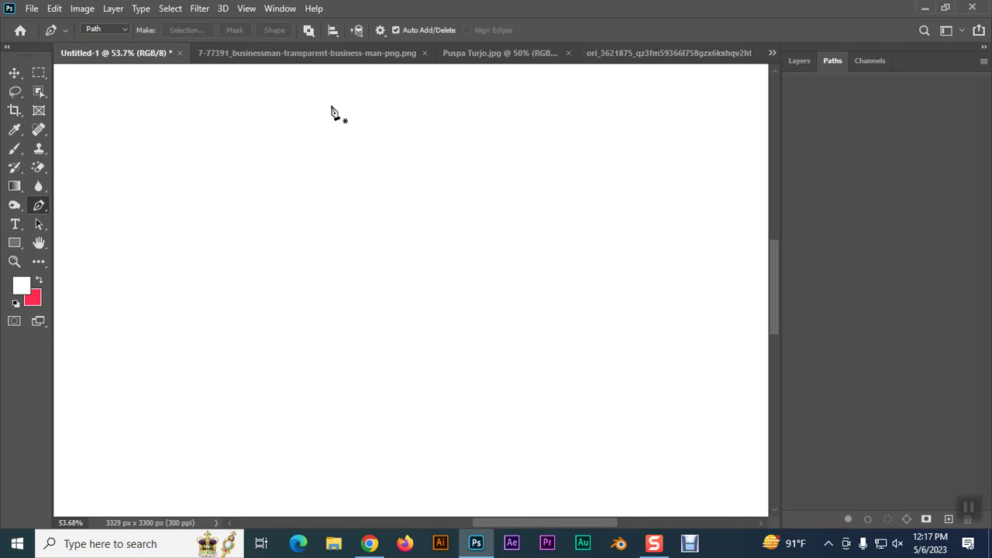
{"action": "left_click", "coordinate": [309, 31]}
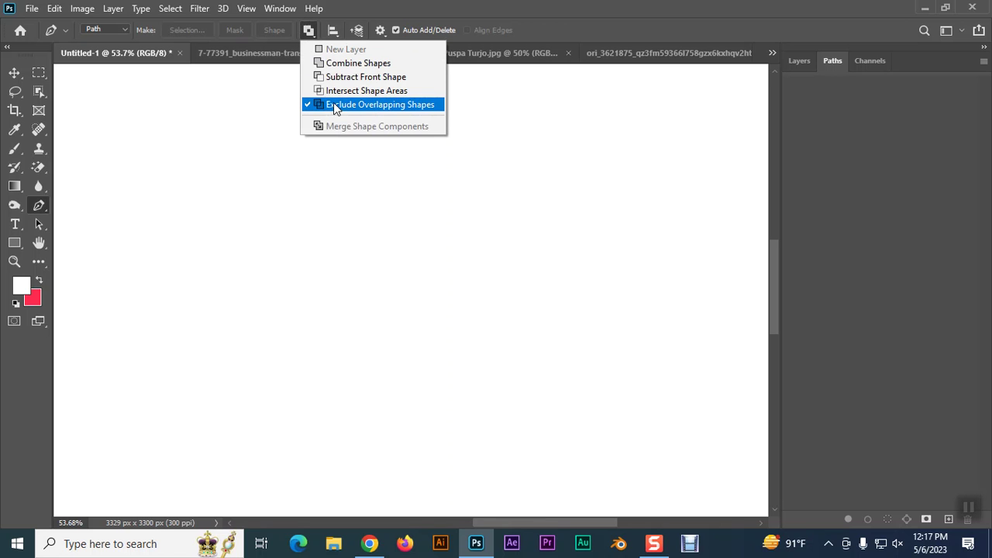
{"action": "left_click", "coordinate": [424, 106]}
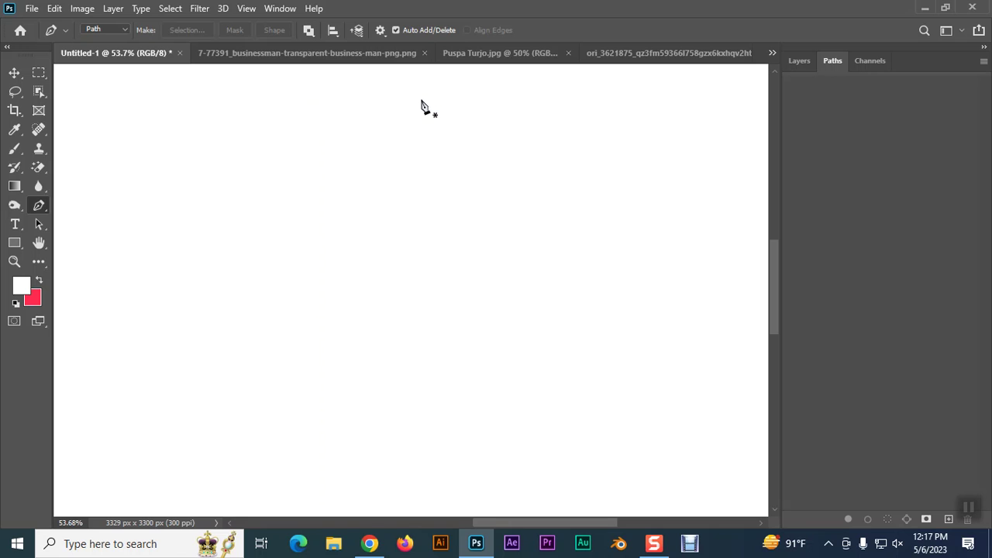
{"action": "left_click", "coordinate": [385, 32]}
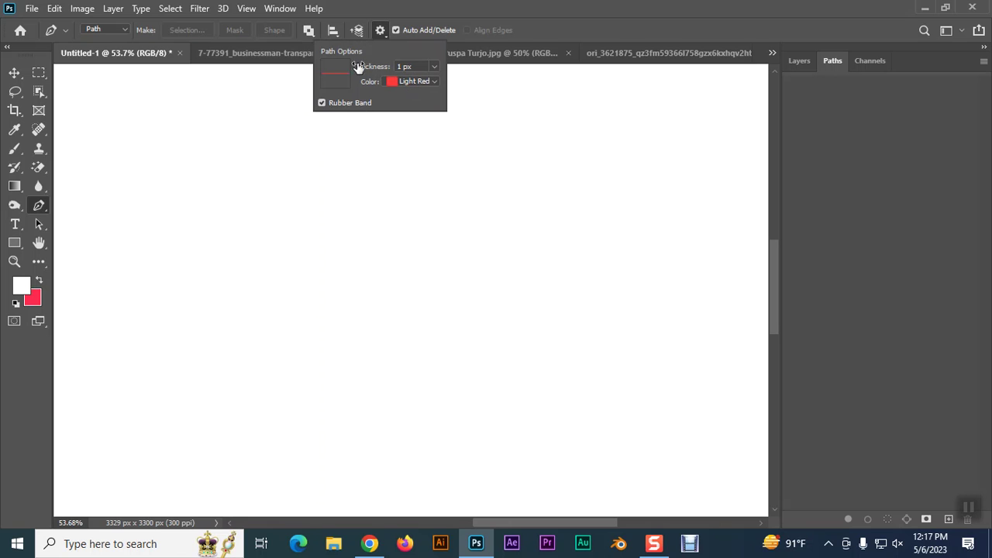
Step: Keep the path preview thickness at 1 px and close Path Options
{"action": "left_click", "coordinate": [434, 68]}
{"action": "left_click", "coordinate": [434, 72]}
{"action": "left_click", "coordinate": [380, 30]}
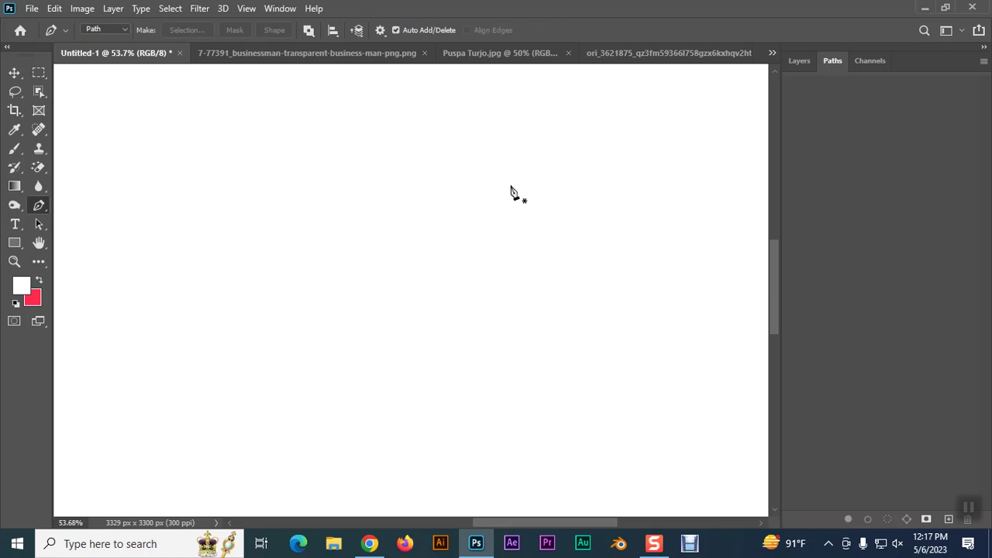
Step: On Puspa Turjo.jpg, place Pen anchors up the bouquet's left side and across the flower tops
{"action": "left_click", "coordinate": [533, 53]}
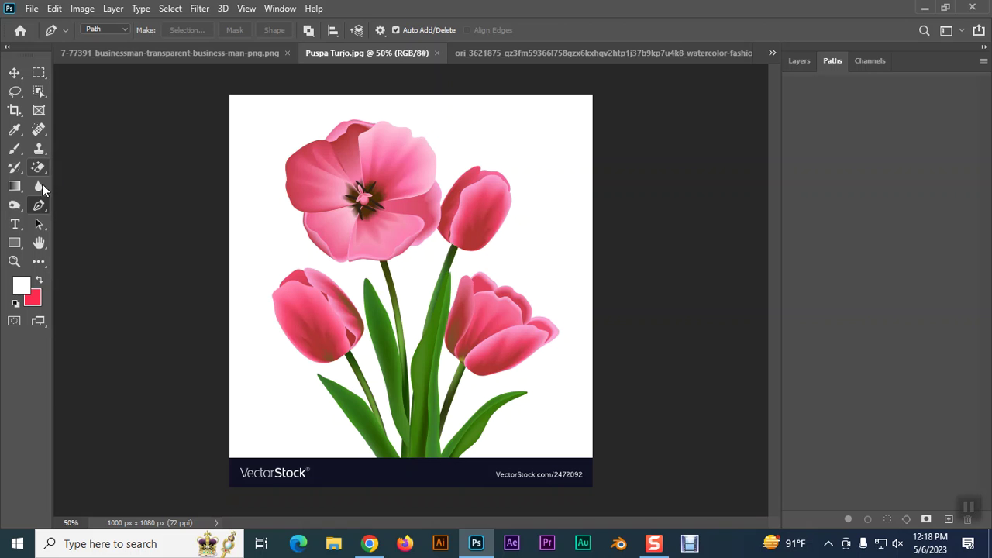
{"action": "left_click", "coordinate": [345, 429]}
{"action": "left_click", "coordinate": [299, 366]}
{"action": "left_click", "coordinate": [265, 316]}
{"action": "left_click", "coordinate": [253, 250]}
{"action": "left_click", "coordinate": [262, 234]}
{"action": "left_click", "coordinate": [272, 196]}
{"action": "left_click", "coordinate": [276, 155]}
{"action": "left_click", "coordinate": [302, 127]}
{"action": "left_click", "coordinate": [337, 107]}
{"action": "left_click", "coordinate": [386, 106]}
{"action": "left_click", "coordinate": [427, 132]}
{"action": "left_click", "coordinate": [467, 151]}
Step: Continue down the bouquet's right side and bottom, close the path, then switch to Fashion Girls 30
{"action": "left_click", "coordinate": [512, 148]}
{"action": "left_click", "coordinate": [522, 202]}
{"action": "left_click", "coordinate": [517, 261]}
{"action": "left_click", "coordinate": [556, 298]}
{"action": "left_click", "coordinate": [560, 306]}
{"action": "left_click", "coordinate": [575, 371]}
{"action": "left_click", "coordinate": [553, 439]}
{"action": "left_click", "coordinate": [543, 456]}
{"action": "left_click", "coordinate": [507, 467]}
{"action": "left_click", "coordinate": [447, 470]}
{"action": "left_click_drag", "start_coordinate": [396, 471], "coordinate": [377, 471]}
{"action": "left_click", "coordinate": [346, 429]}
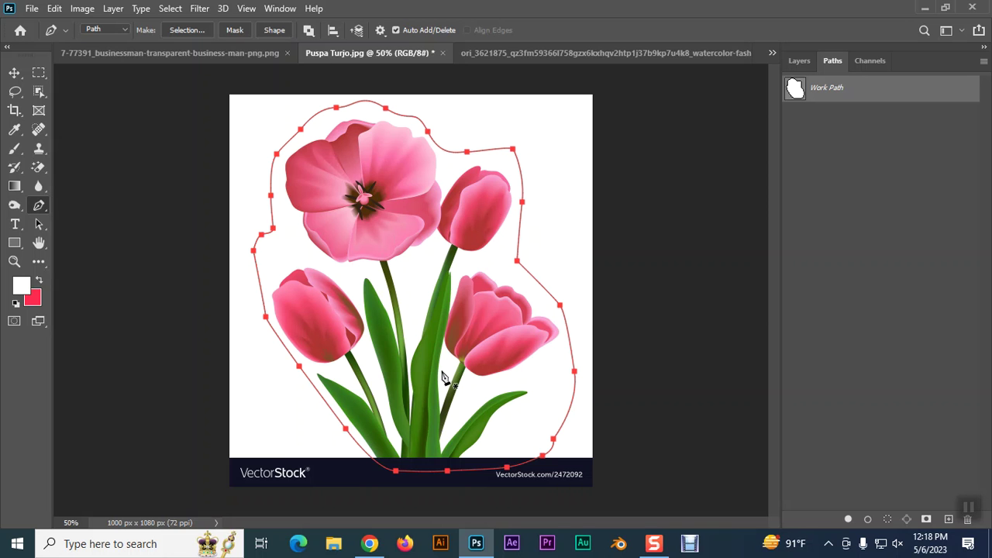
{"action": "left_click", "coordinate": [558, 52]}
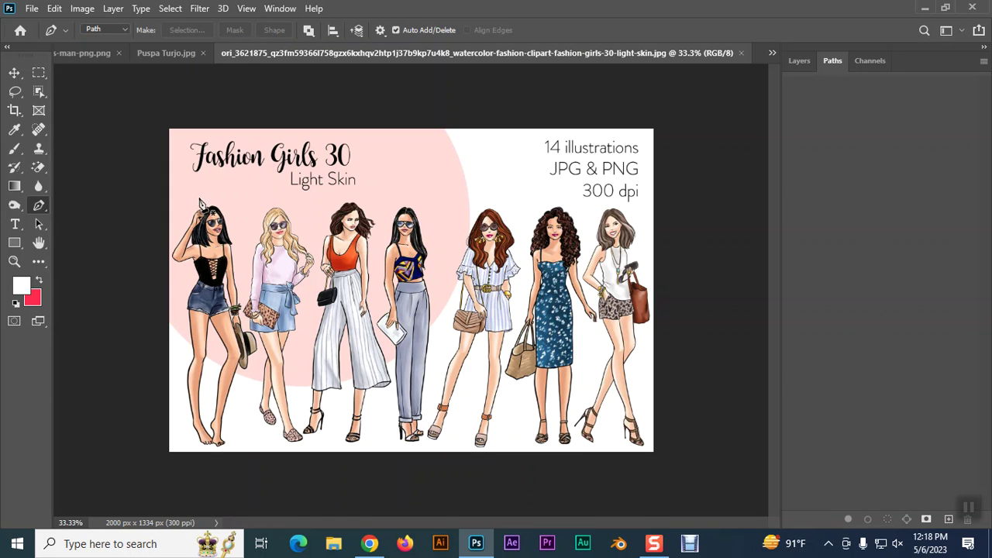
{"action": "left_click", "coordinate": [195, 441]}
{"action": "left_click", "coordinate": [187, 411]}
{"action": "left_click", "coordinate": [181, 380]}
{"action": "left_click", "coordinate": [183, 352]}
{"action": "left_click", "coordinate": [183, 322]}
{"action": "left_click", "coordinate": [180, 292]}
{"action": "left_click", "coordinate": [166, 262]}
{"action": "left_click", "coordinate": [165, 241]}
{"action": "left_click", "coordinate": [177, 207]}
{"action": "left_click", "coordinate": [202, 191]}
{"action": "left_click", "coordinate": [236, 205]}
{"action": "left_click", "coordinate": [248, 220]}
{"action": "left_click", "coordinate": [240, 246]}
{"action": "left_click", "coordinate": [246, 297]}
{"action": "left_click", "coordinate": [251, 336]}
{"action": "left_click", "coordinate": [258, 378]}
{"action": "left_click", "coordinate": [255, 419]}
{"action": "left_click", "coordinate": [242, 445]}
{"action": "left_click", "coordinate": [228, 453]}
{"action": "left_click", "coordinate": [214, 456]}
{"action": "left_click", "coordinate": [194, 443]}
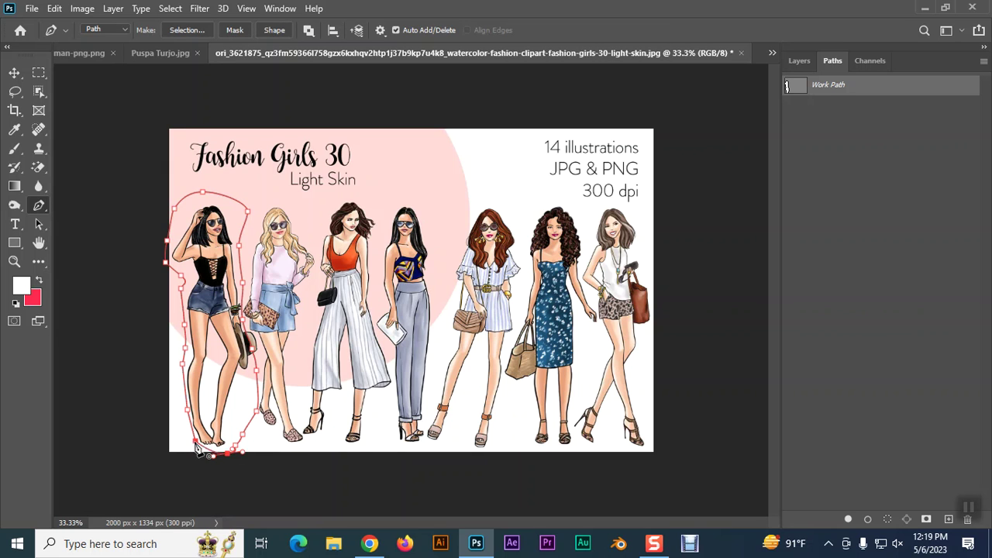
{"action": "double_click", "coordinate": [821, 92]}
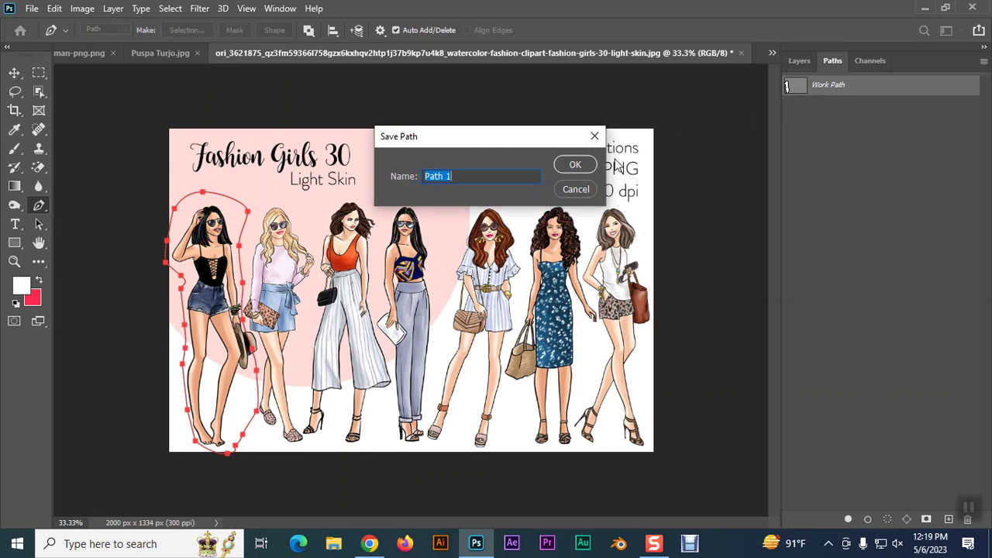
{"action": "left_click", "coordinate": [571, 163]}
{"action": "left_click", "coordinate": [250, 270]}
{"action": "left_click", "coordinate": [258, 203]}
{"action": "left_click", "coordinate": [294, 189]}
{"action": "left_click", "coordinate": [308, 221]}
{"action": "left_click", "coordinate": [317, 230]}
{"action": "left_click", "coordinate": [325, 238]}
{"action": "left_click", "coordinate": [308, 331]}
{"action": "left_click", "coordinate": [301, 356]}
{"action": "left_click", "coordinate": [297, 394]}
{"action": "left_click", "coordinate": [295, 418]}
{"action": "left_click", "coordinate": [296, 437]}
{"action": "left_click", "coordinate": [283, 441]}
{"action": "left_click", "coordinate": [270, 439]}
{"action": "left_click", "coordinate": [263, 432]}
{"action": "left_click", "coordinate": [254, 398]}
{"action": "left_click", "coordinate": [253, 360]}
{"action": "left_click", "coordinate": [245, 318]}
{"action": "left_click", "coordinate": [247, 271]}
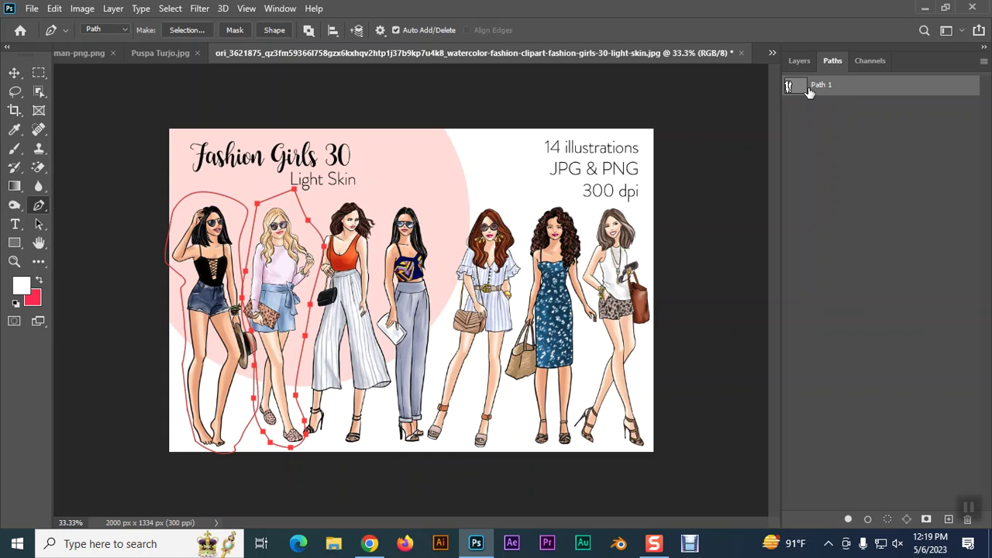
{"action": "key", "text": "Delete"}
{"action": "key", "text": "Delete"}
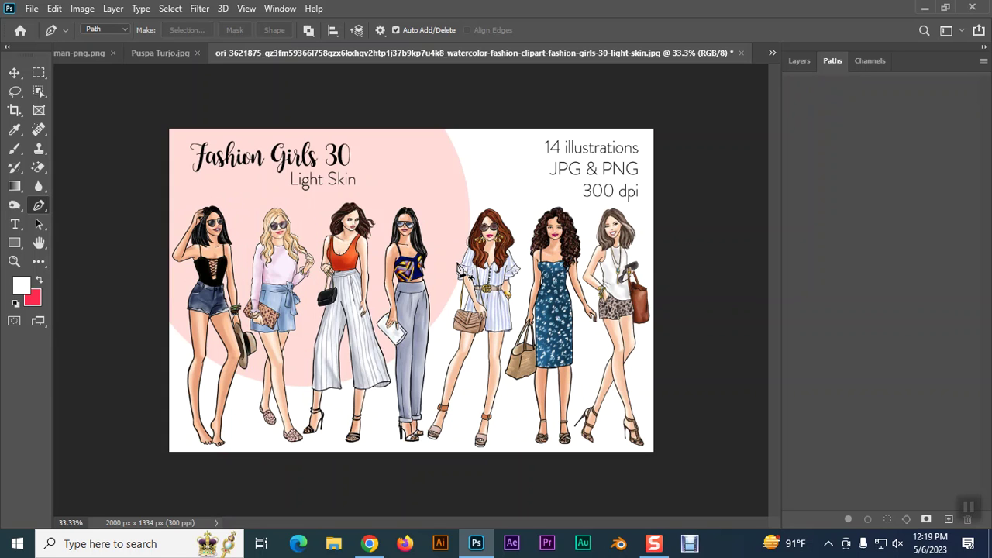
Step: Trace a closed Pen path around the first fashion girl, from foot over head and back
{"action": "left_click", "coordinate": [240, 442]}
{"action": "left_click", "coordinate": [245, 380]}
{"action": "left_click", "coordinate": [250, 345]}
{"action": "left_click", "coordinate": [245, 310]}
{"action": "left_click", "coordinate": [240, 263]}
{"action": "left_click", "coordinate": [227, 189]}
{"action": "left_click", "coordinate": [200, 189]}
{"action": "left_click", "coordinate": [168, 268]}
{"action": "left_click", "coordinate": [182, 352]}
{"action": "left_click", "coordinate": [182, 392]}
{"action": "left_click", "coordinate": [191, 446]}
{"action": "left_click", "coordinate": [207, 463]}
{"action": "left_click", "coordinate": [240, 441]}
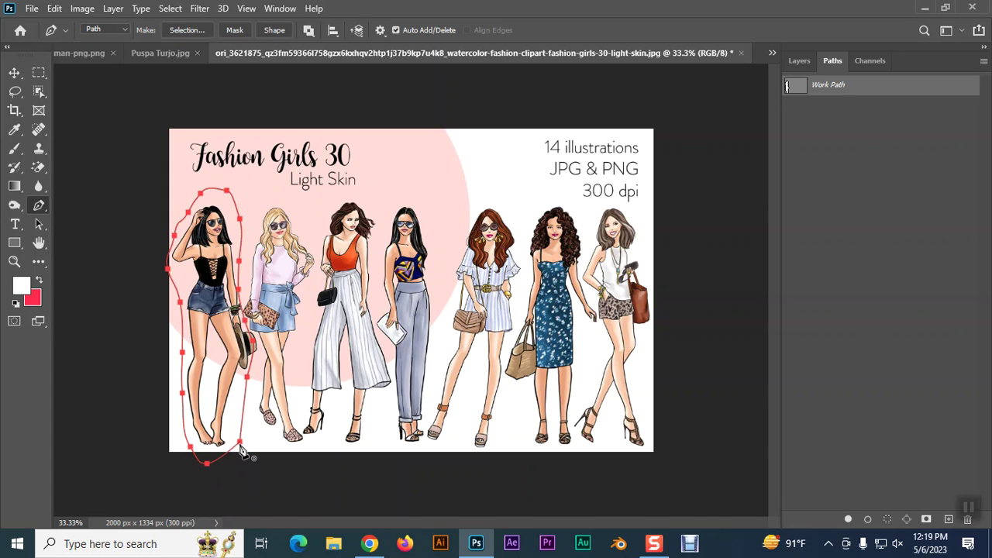
Step: Save the work path under the name Model-1
{"action": "double_click", "coordinate": [837, 84]}
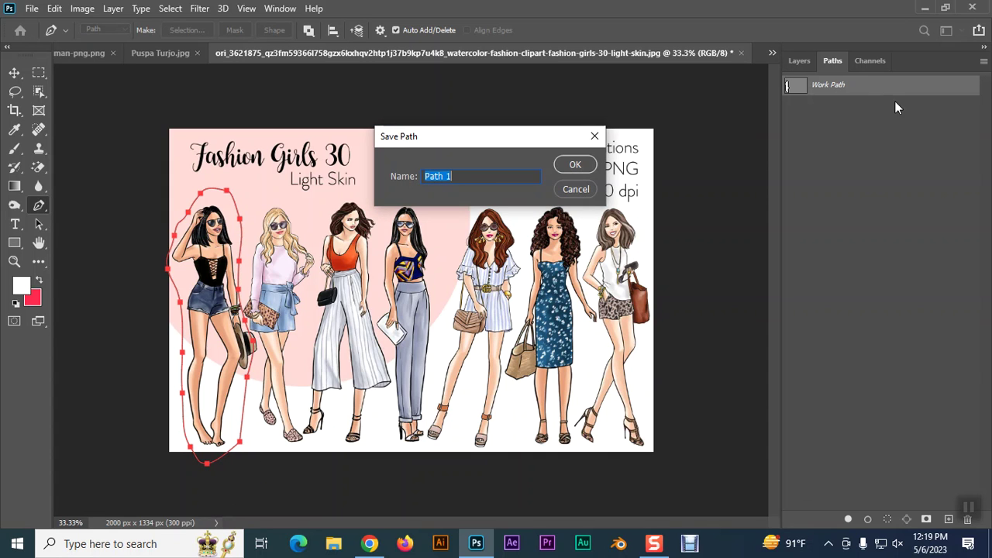
{"action": "type", "text": "Model-1"}
{"action": "left_click", "coordinate": [575, 164]}
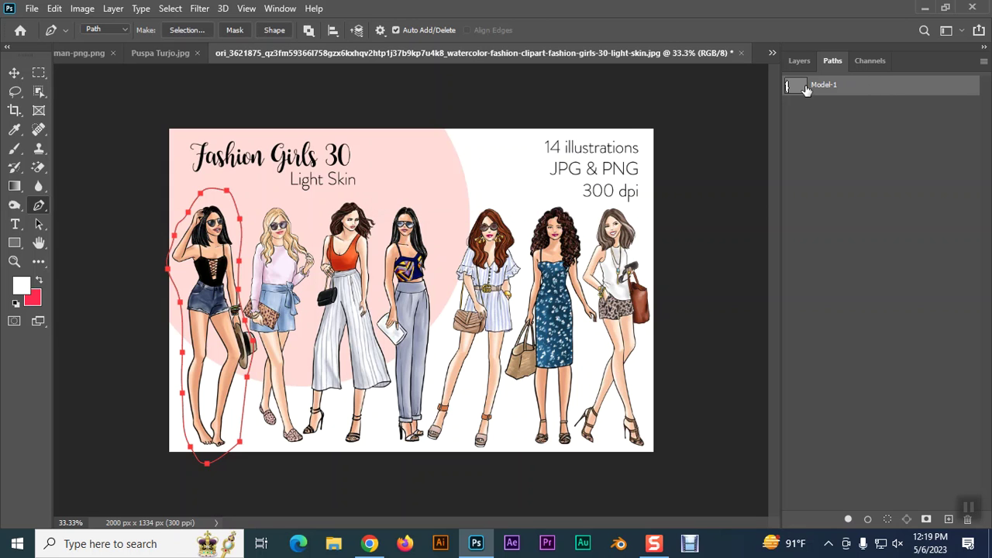
Step: Deselect Model-1 and start a new path around the second girl's head and right side
{"action": "left_click", "coordinate": [824, 159]}
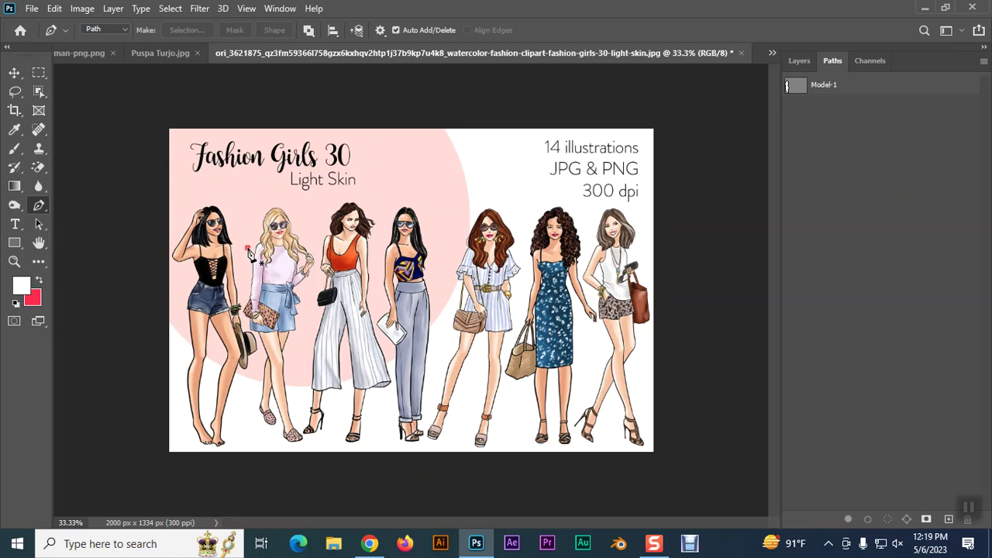
{"action": "left_click", "coordinate": [248, 249]}
{"action": "left_click", "coordinate": [257, 206]}
{"action": "left_click", "coordinate": [280, 200]}
{"action": "left_click", "coordinate": [301, 223]}
{"action": "left_click", "coordinate": [309, 247]}
{"action": "left_click", "coordinate": [315, 279]}
{"action": "left_click", "coordinate": [313, 310]}
{"action": "left_click", "coordinate": [308, 335]}
{"action": "left_click", "coordinate": [308, 365]}
{"action": "left_click", "coordinate": [305, 411]}
Step: Finish the second girl's outline around her feet and up her left side, closing the path
{"action": "left_click", "coordinate": [297, 442]}
{"action": "left_click", "coordinate": [275, 444]}
{"action": "left_click", "coordinate": [252, 425]}
{"action": "left_click", "coordinate": [252, 396]}
{"action": "left_click", "coordinate": [250, 360]}
{"action": "left_click", "coordinate": [243, 324]}
{"action": "left_click", "coordinate": [243, 295]}
{"action": "left_click", "coordinate": [251, 265]}
{"action": "left_click", "coordinate": [248, 248]}
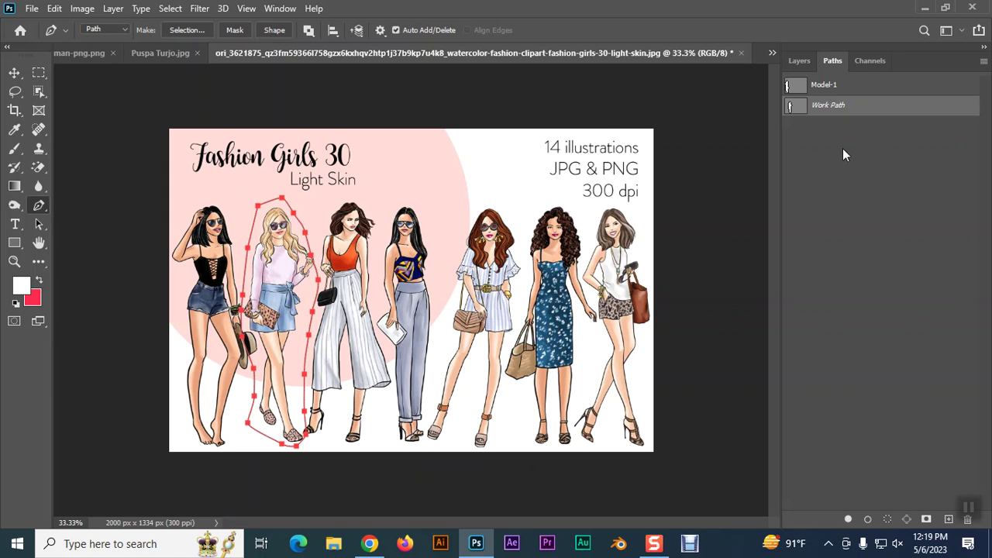
Step: Save the second girl's outline as the path Model-2
{"action": "double_click", "coordinate": [831, 109]}
{"action": "type", "text": "Model"}
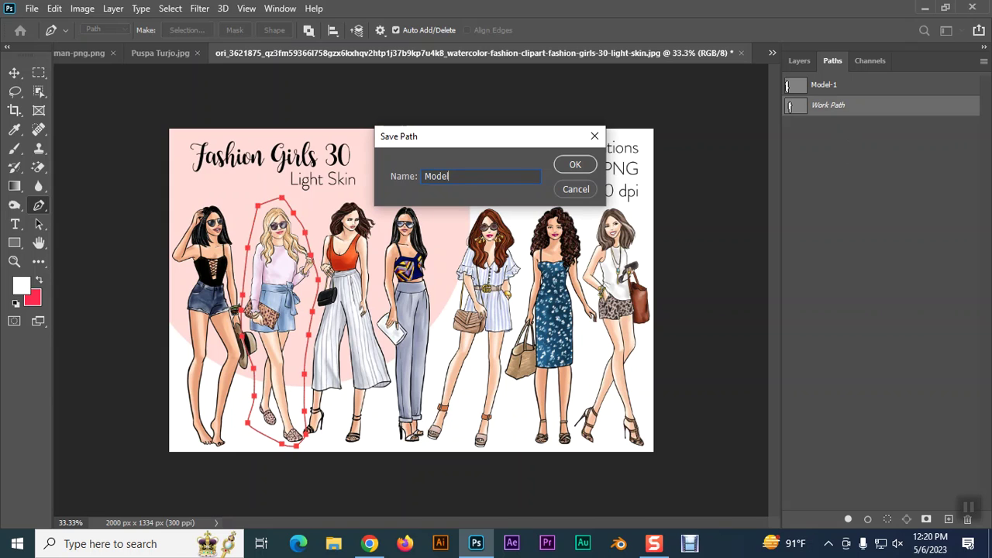
{"action": "type", "text": "-2"}
{"action": "left_click", "coordinate": [587, 165]}
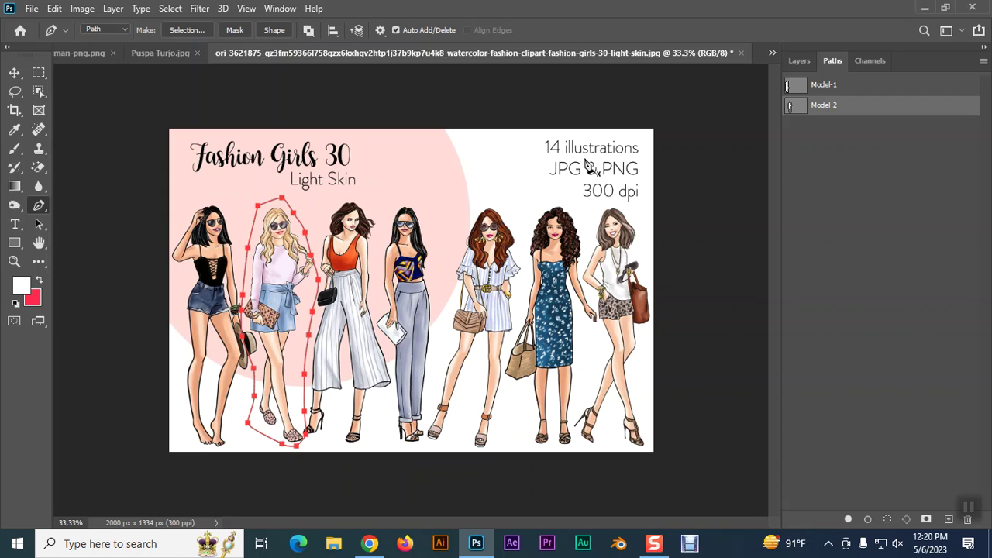
Step: Delete the Model-2 and Model-1 paths from the Paths panel
{"action": "key", "text": "Delete"}
{"action": "key", "text": "Delete"}
{"action": "left_click", "coordinate": [837, 89]}
{"action": "key", "text": "Delete"}
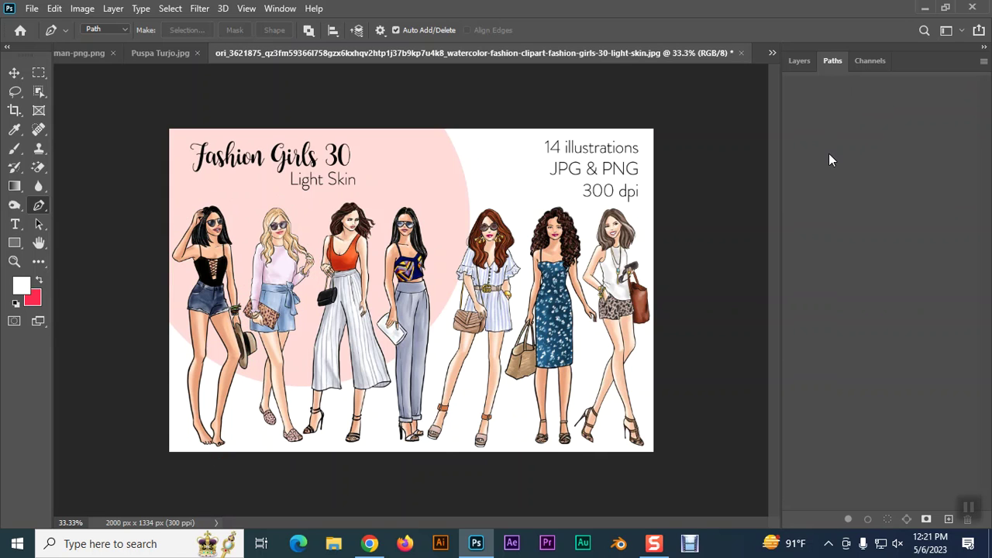
Step: Close the fashion illustration, zoom in on the tulip stems, then back out to 50%
{"action": "key", "text": "ctrl+w"}
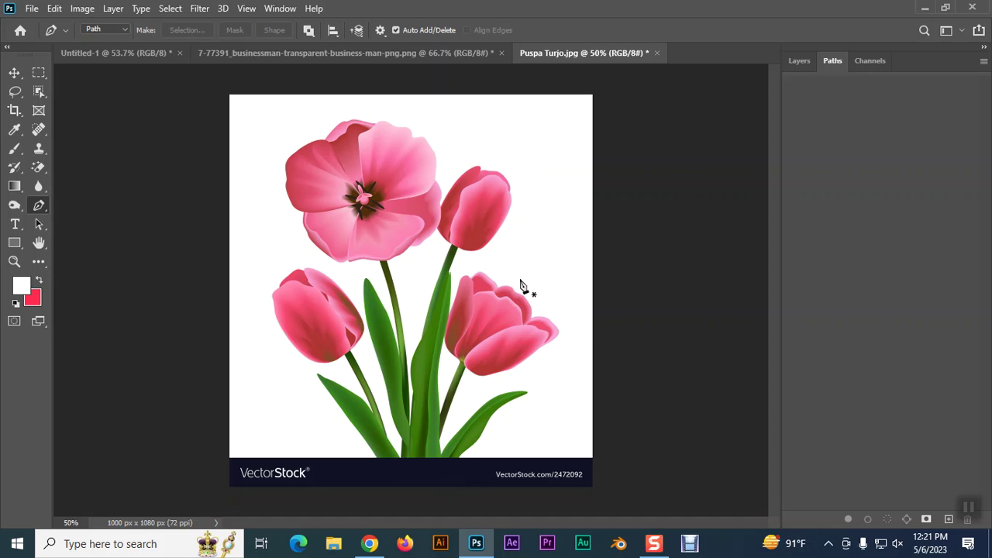
{"action": "key", "text": "ctrl+plus"}
{"action": "key", "text": "ctrl+plus"}
{"action": "key", "text": "ctrl+plus"}
{"action": "key", "text": "ctrl+plus"}
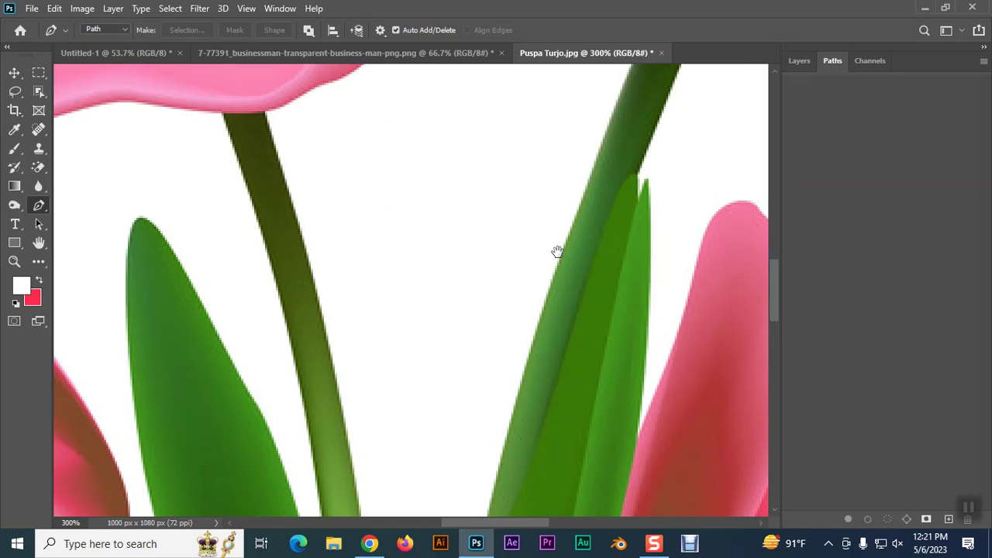
{"action": "scroll", "coordinate": [589, 126], "scroll_direction": "down", "scroll_amount": 10}
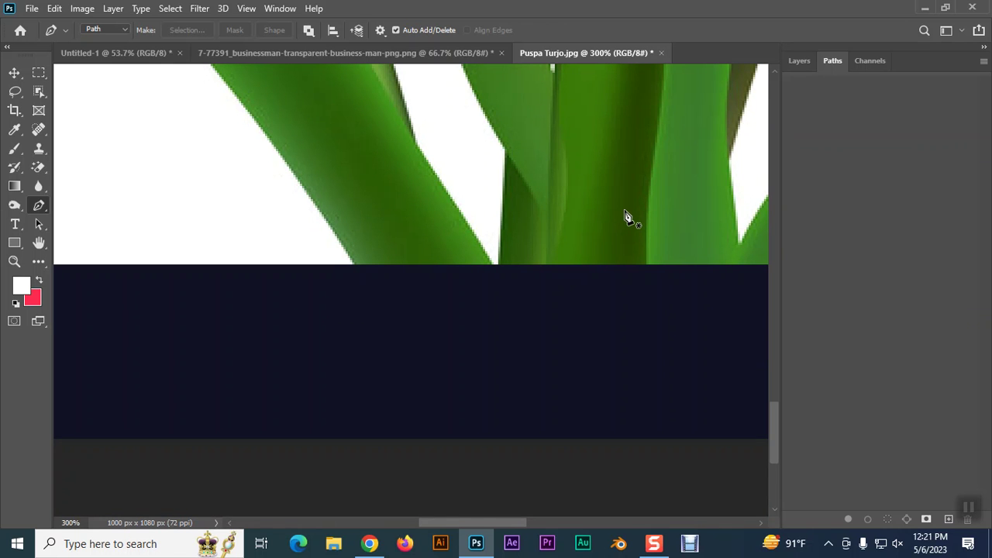
{"action": "key", "text": "ctrl+minus"}
{"action": "key", "text": "ctrl+minus"}
{"action": "key", "text": "ctrl+minus"}
{"action": "key", "text": "ctrl+minus"}
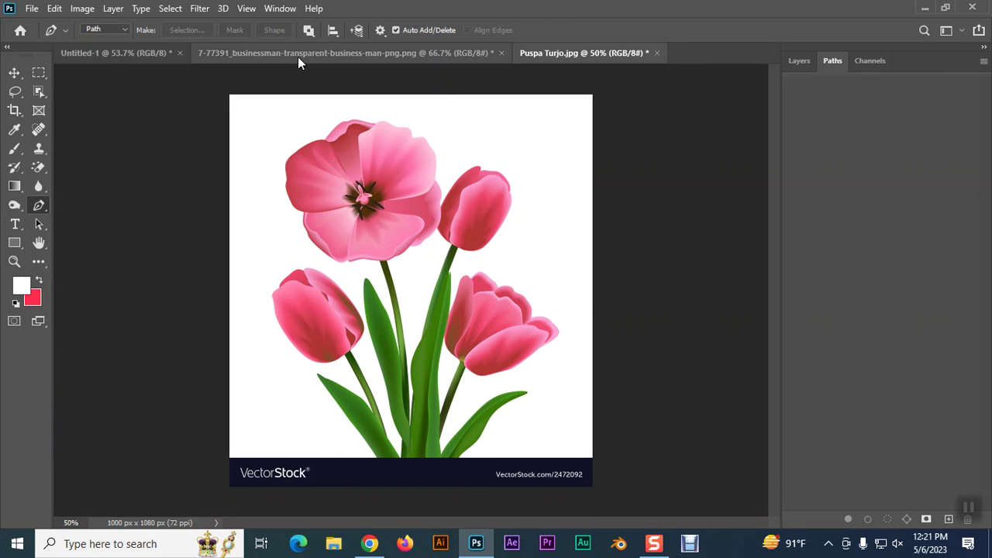
Step: Keep the Pen's path operation on Exclude Overlapping Shapes and review the path display options
{"action": "left_click", "coordinate": [309, 30]}
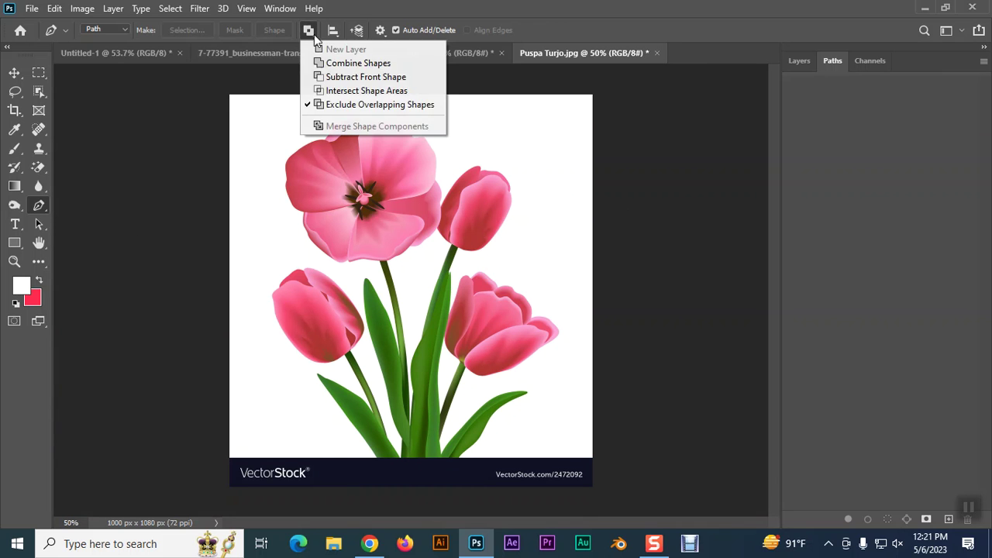
{"action": "left_click", "coordinate": [378, 106]}
{"action": "left_click", "coordinate": [380, 28]}
{"action": "left_click", "coordinate": [380, 28]}
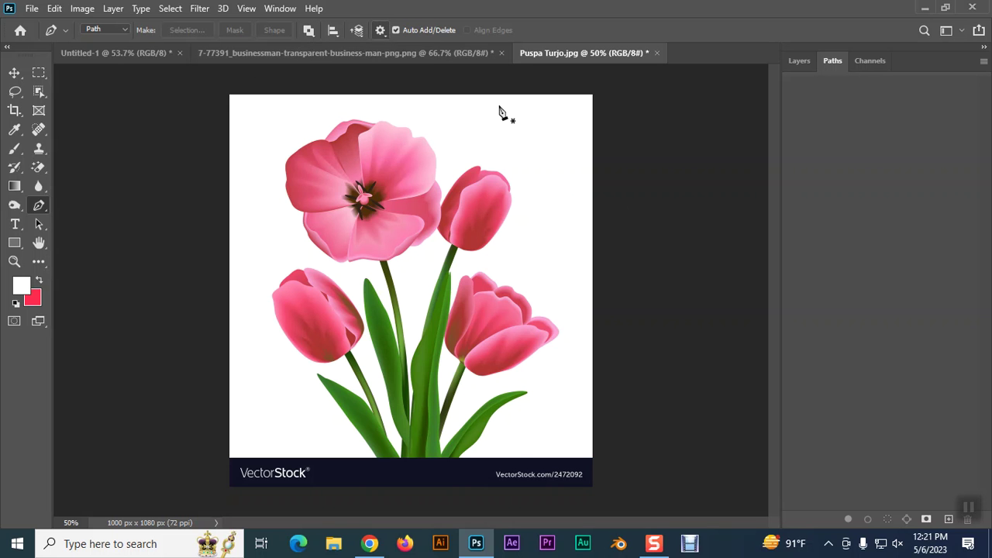
Step: Zoom to 700% on a leaf's bottom corner at the image's lower edge
{"action": "key", "text": "ctrl+plus"}
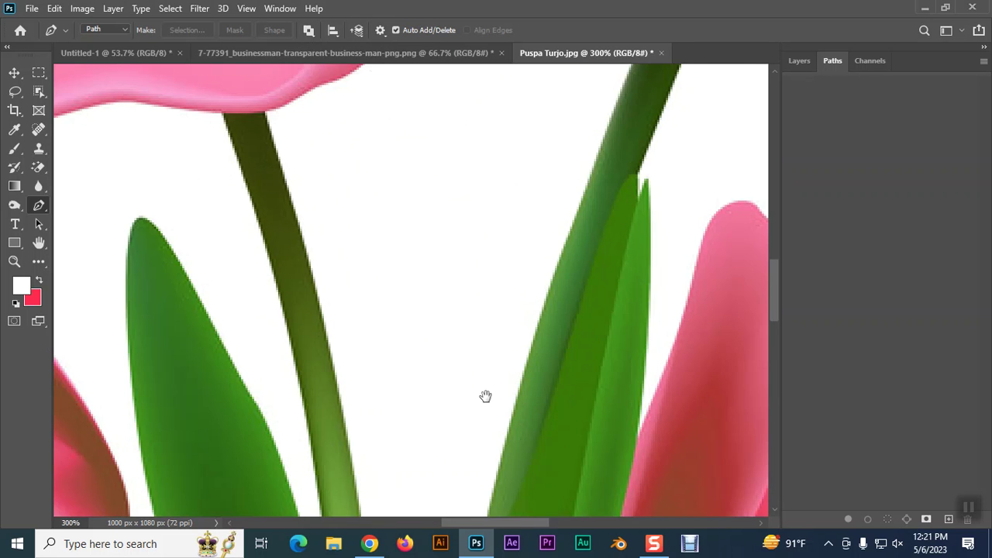
{"action": "scroll", "coordinate": [485, 397], "scroll_direction": "down", "scroll_amount": 10}
{"action": "scroll", "coordinate": [676, 283], "scroll_direction": "down", "scroll_amount": 2}
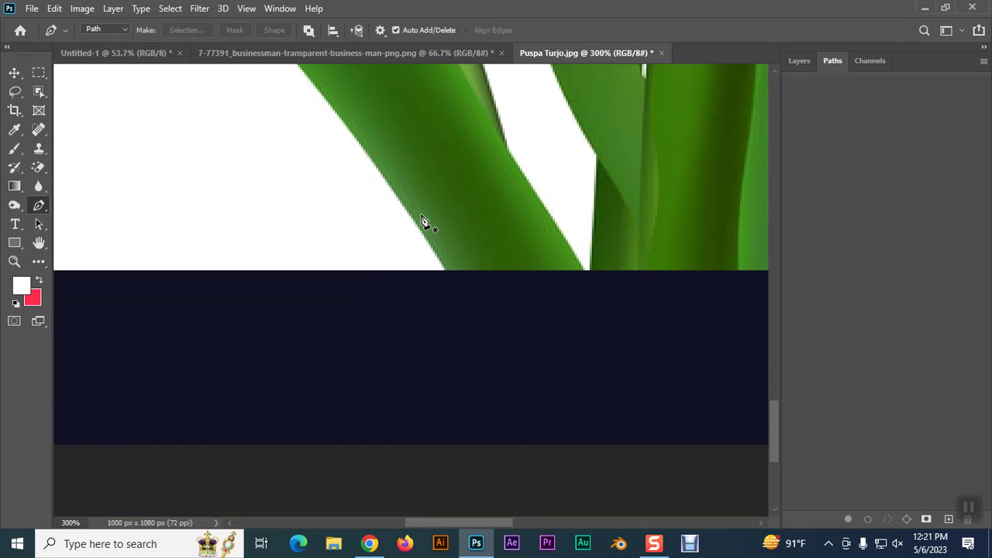
{"action": "scroll", "coordinate": [468, 256], "scroll_direction": "up", "scroll_amount": 3}
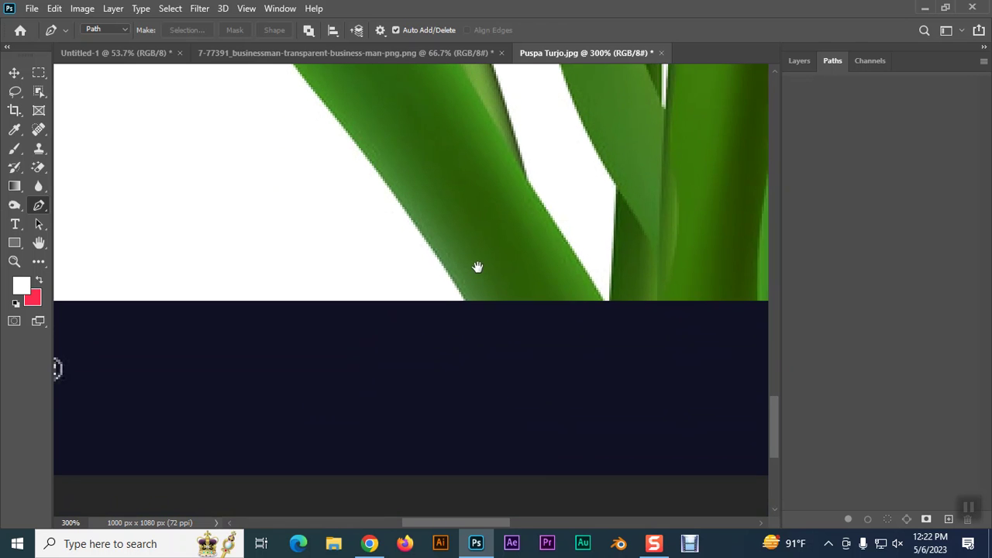
{"action": "scroll", "coordinate": [479, 273], "scroll_direction": "up", "scroll_amount": 1}
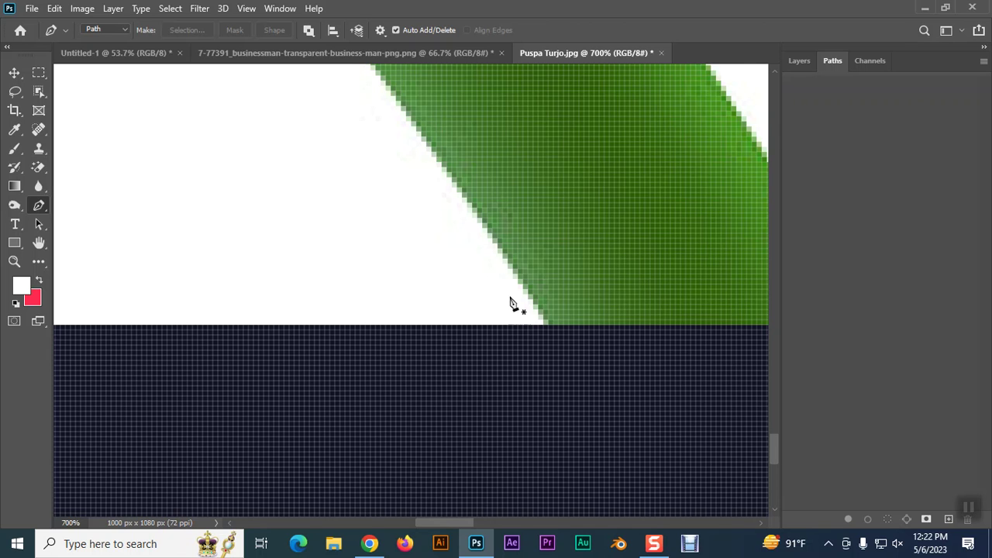
Step: Start the path at the leaf's bottom corner and place curved anchors along its edge
{"action": "left_click", "coordinate": [555, 329]}
{"action": "left_click", "coordinate": [554, 330]}
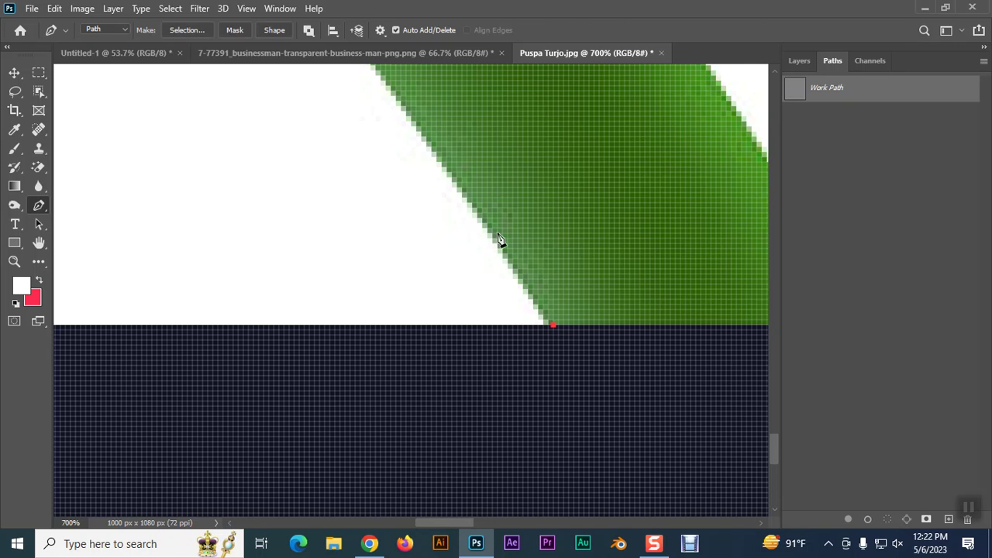
{"action": "left_click_drag", "start_coordinate": [392, 120], "coordinate": [468, 346]}
{"action": "left_click", "coordinate": [327, 133]}
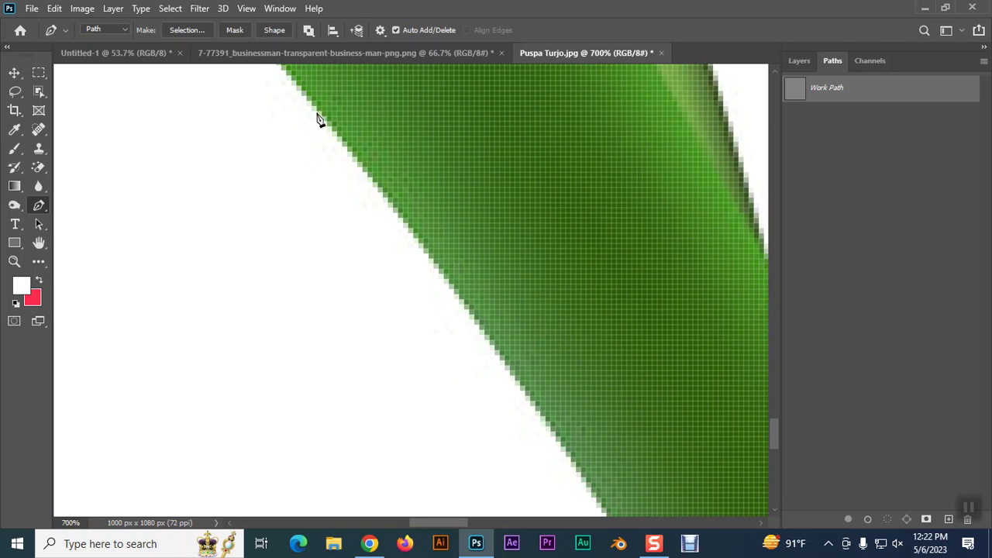
{"action": "left_click_drag", "start_coordinate": [321, 110], "coordinate": [299, 100]}
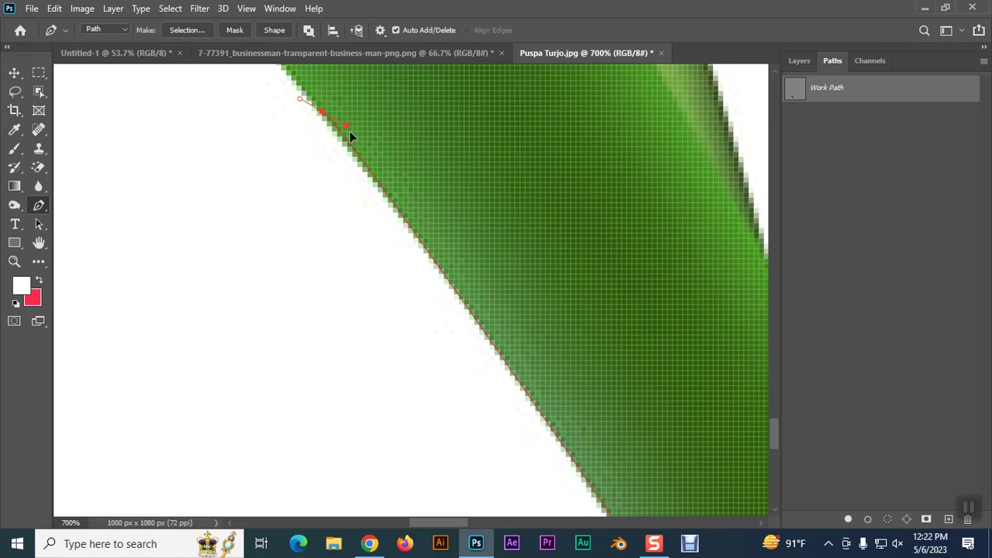
{"action": "left_click", "coordinate": [570, 427]}
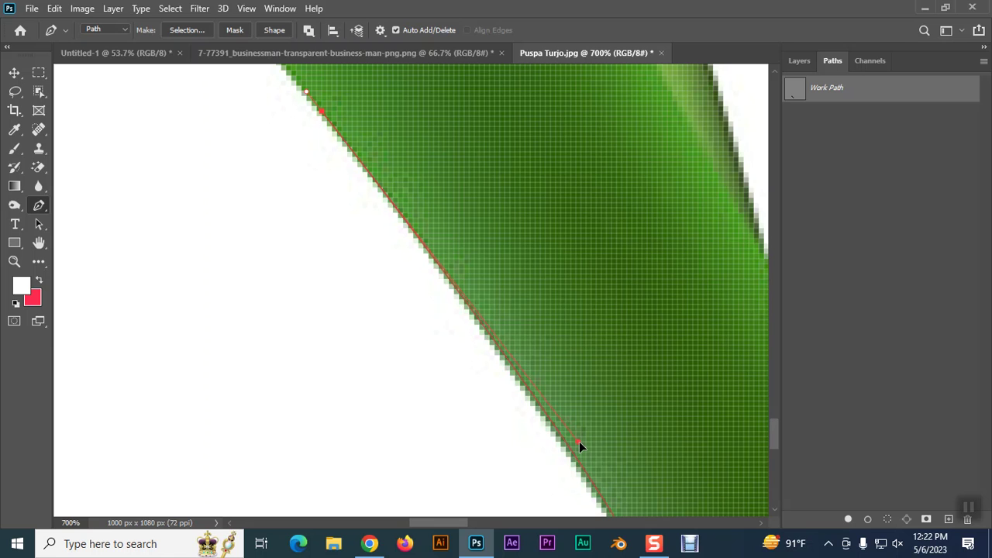
{"action": "scroll", "coordinate": [561, 337], "scroll_direction": "up", "scroll_amount": 3}
{"action": "scroll", "coordinate": [671, 454], "scroll_direction": "left", "scroll_amount": 3}
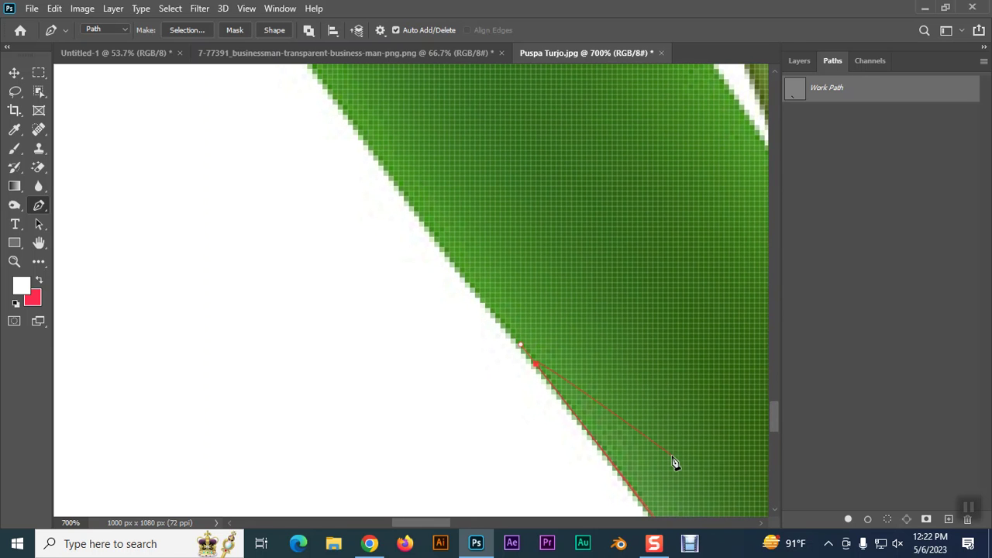
{"action": "scroll", "coordinate": [671, 455], "scroll_direction": "down", "scroll_amount": 1}
{"action": "scroll", "coordinate": [673, 460], "scroll_direction": "down", "scroll_amount": 1}
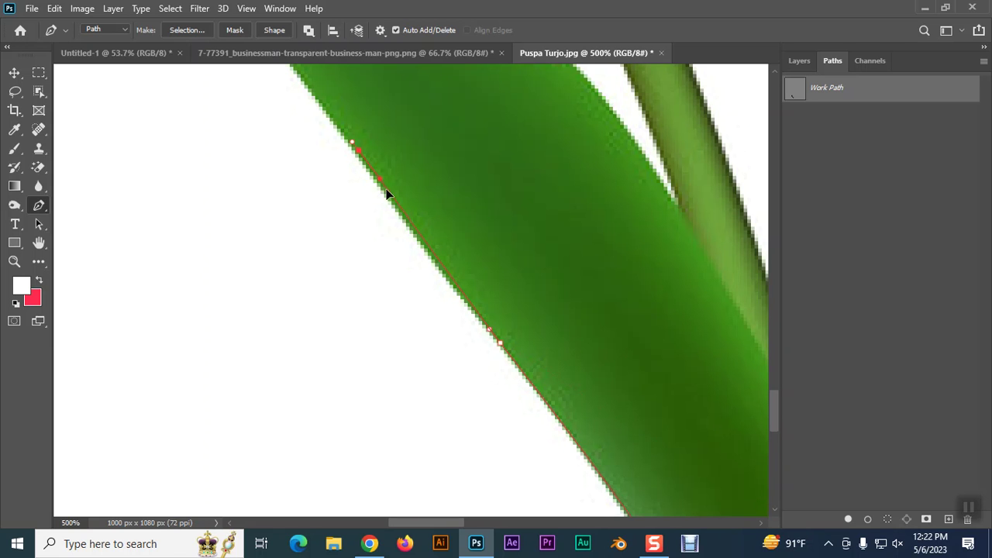
{"action": "left_click_drag", "start_coordinate": [421, 243], "coordinate": [432, 266]}
{"action": "scroll", "coordinate": [465, 311], "scroll_direction": "up", "scroll_amount": 5}
{"action": "scroll", "coordinate": [465, 310], "scroll_direction": "left", "scroll_amount": 4}
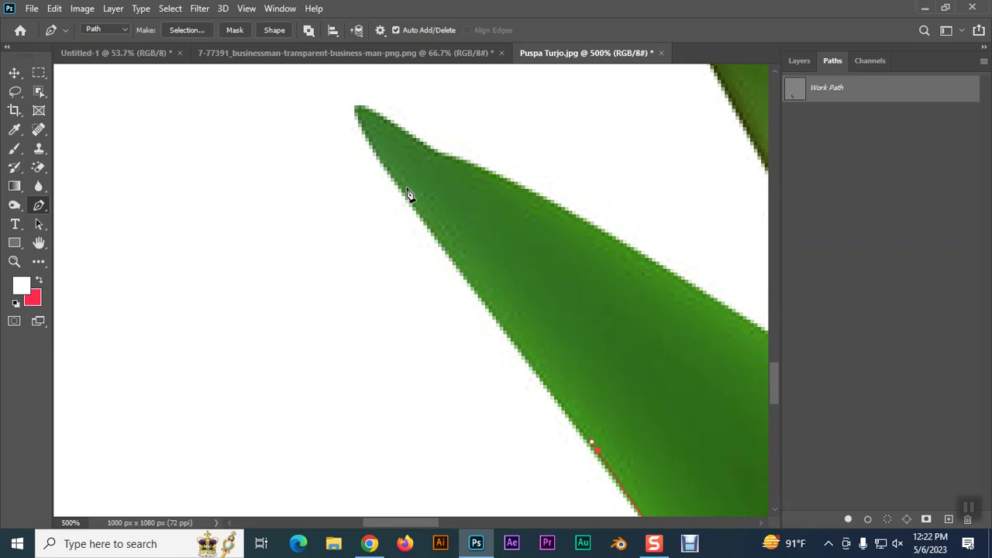
Step: Carry the path around the leaf's tip, along its upper edge and up the stem
{"action": "left_click", "coordinate": [361, 110]}
{"action": "left_click", "coordinate": [461, 166]}
{"action": "left_click_drag", "start_coordinate": [532, 215], "coordinate": [295, 150]}
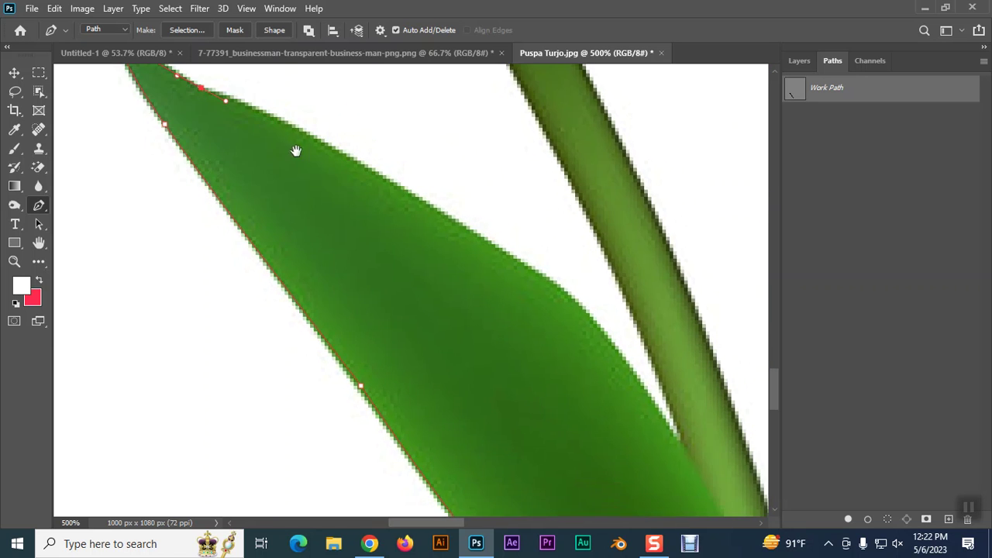
{"action": "left_click_drag", "start_coordinate": [400, 188], "coordinate": [401, 189]}
{"action": "mouse_move", "coordinate": [489, 241]}
{"action": "left_mouse_down"}
{"action": "mouse_move", "coordinate": [519, 261]}
{"action": "mouse_move", "coordinate": [491, 250]}
{"action": "left_mouse_up"}
{"action": "left_click_drag", "start_coordinate": [577, 298], "coordinate": [491, 173]}
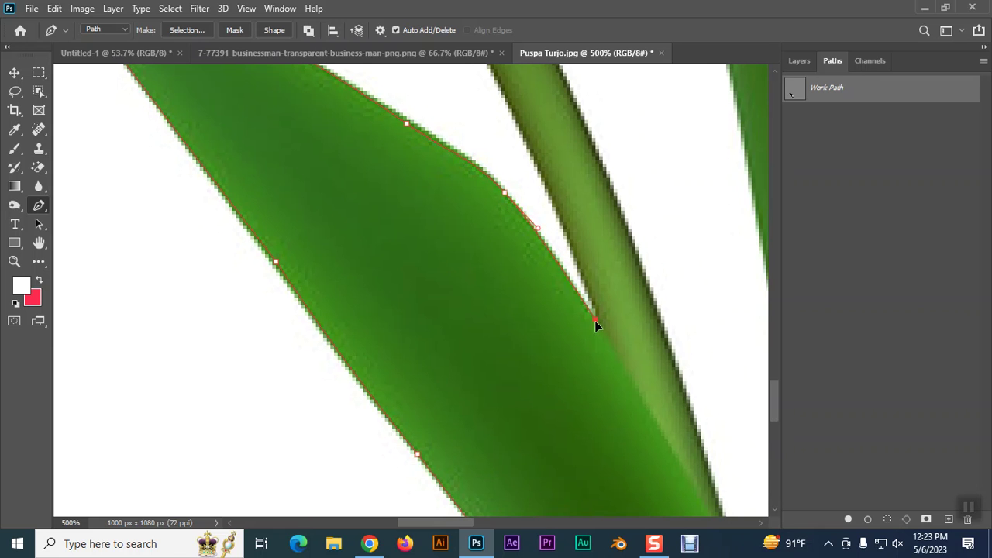
{"action": "left_click_drag", "start_coordinate": [542, 168], "coordinate": [609, 296]}
{"action": "left_click_drag", "start_coordinate": [518, 119], "coordinate": [630, 338]}
{"action": "scroll", "coordinate": [587, 275], "scroll_direction": "up", "scroll_amount": 5}
{"action": "scroll", "coordinate": [587, 274], "scroll_direction": "left", "scroll_amount": 3}
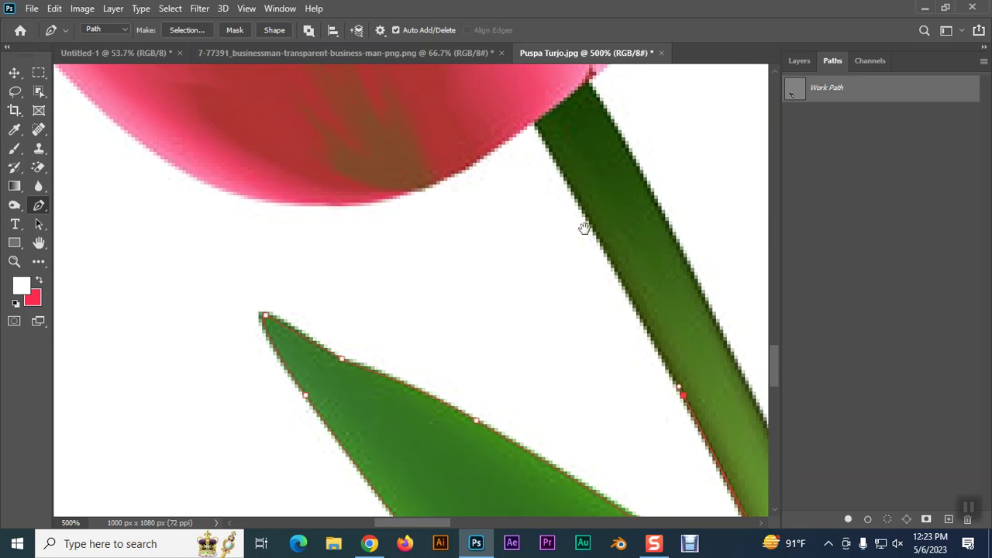
{"action": "left_click", "coordinate": [550, 141]}
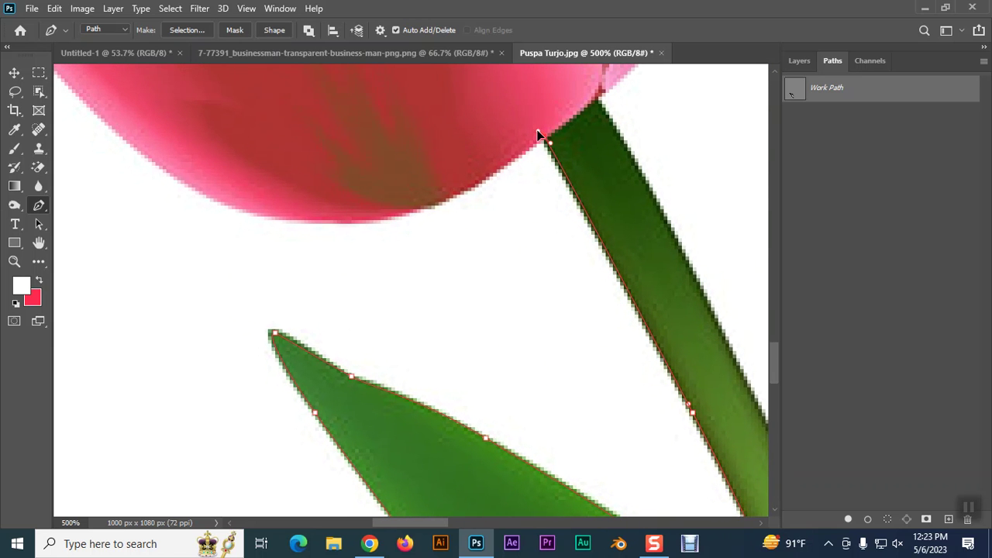
{"action": "mouse_move", "coordinate": [550, 143]}
{"action": "left_mouse_down"}
{"action": "mouse_move", "coordinate": [564, 166]}
{"action": "mouse_move", "coordinate": [547, 144]}
{"action": "left_mouse_up"}
{"action": "scroll", "coordinate": [496, 217], "scroll_direction": "left", "scroll_amount": 3}
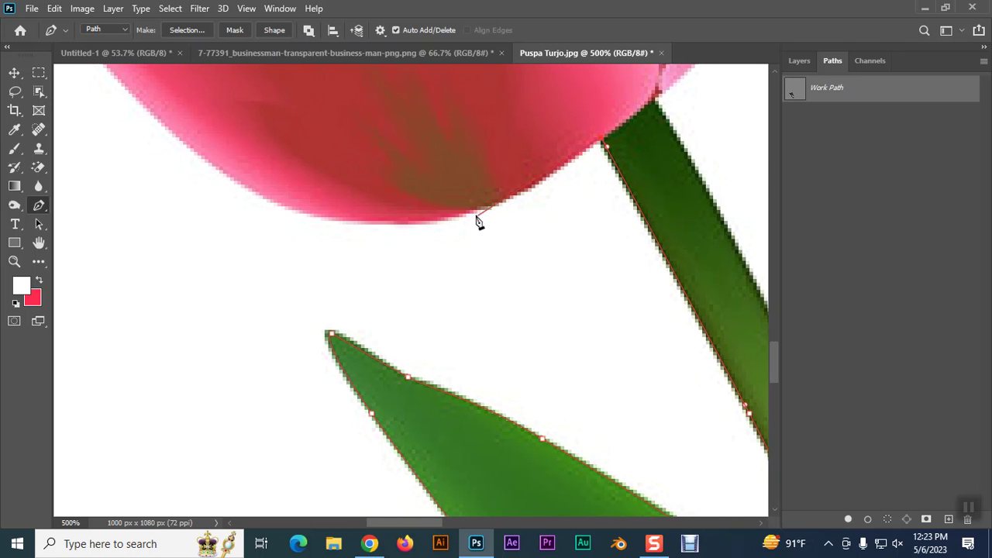
Step: Extend the path with curved anchors from the flower's base up the bloom's left petal edge
{"action": "left_click_drag", "start_coordinate": [437, 221], "coordinate": [359, 235]}
{"action": "left_click_drag", "start_coordinate": [438, 224], "coordinate": [470, 214]}
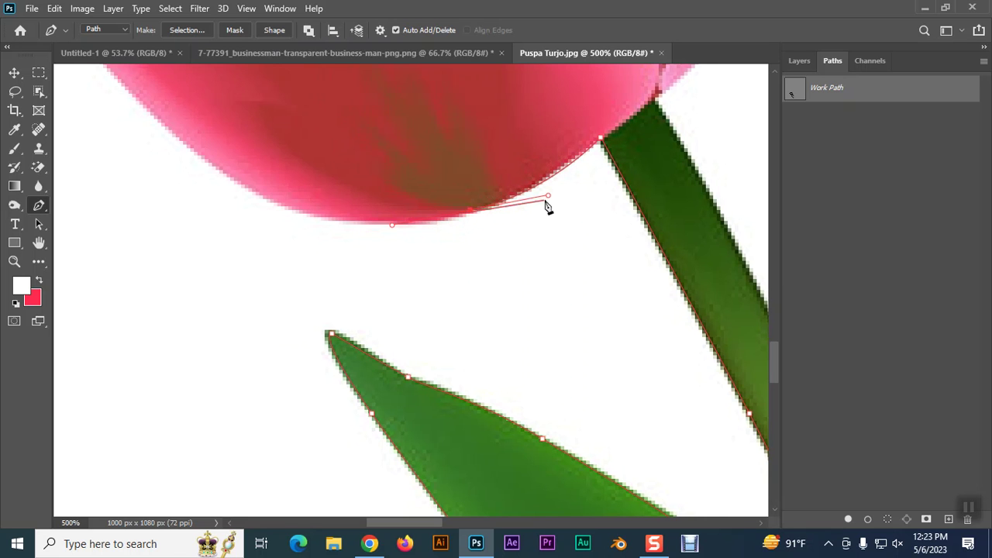
{"action": "left_click_drag", "start_coordinate": [549, 197], "coordinate": [520, 201]}
{"action": "left_click_drag", "start_coordinate": [277, 203], "coordinate": [221, 179]}
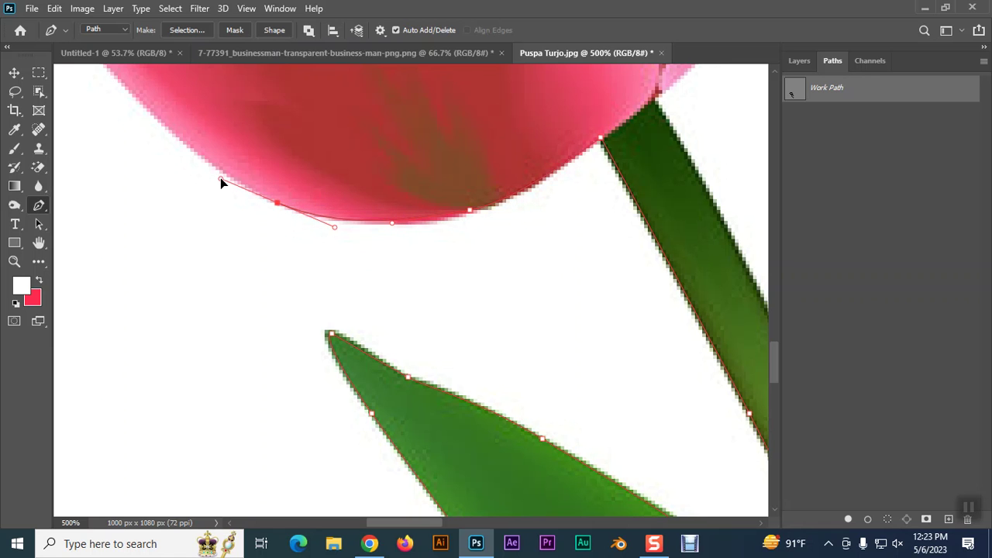
{"action": "left_click_drag", "start_coordinate": [344, 184], "coordinate": [594, 379]}
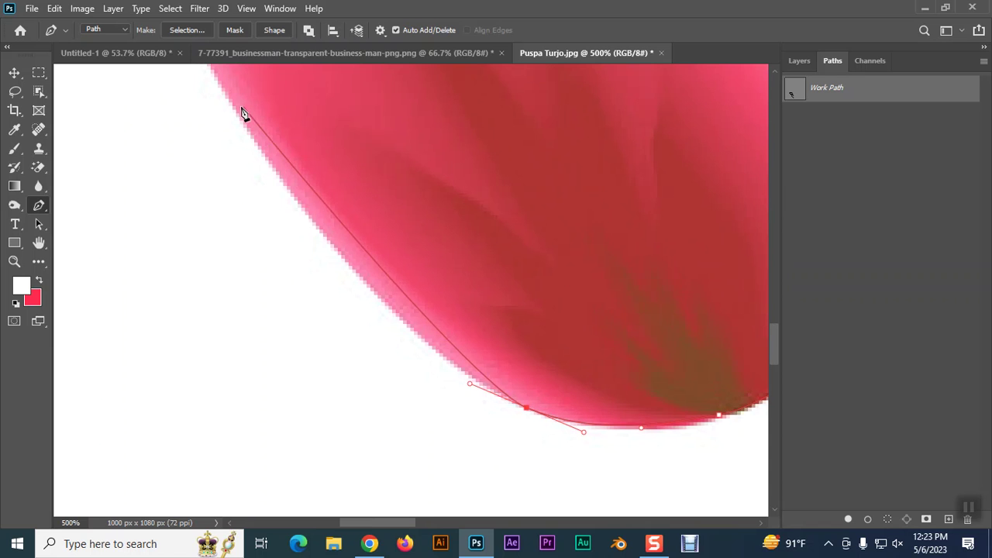
{"action": "left_click_drag", "start_coordinate": [223, 83], "coordinate": [350, 296]}
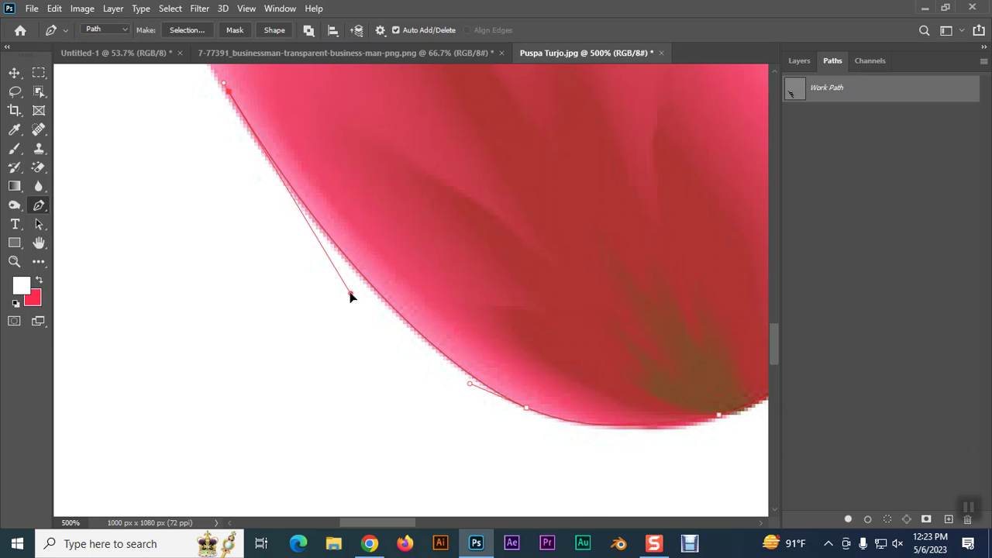
{"action": "left_click_drag", "start_coordinate": [382, 201], "coordinate": [430, 403]}
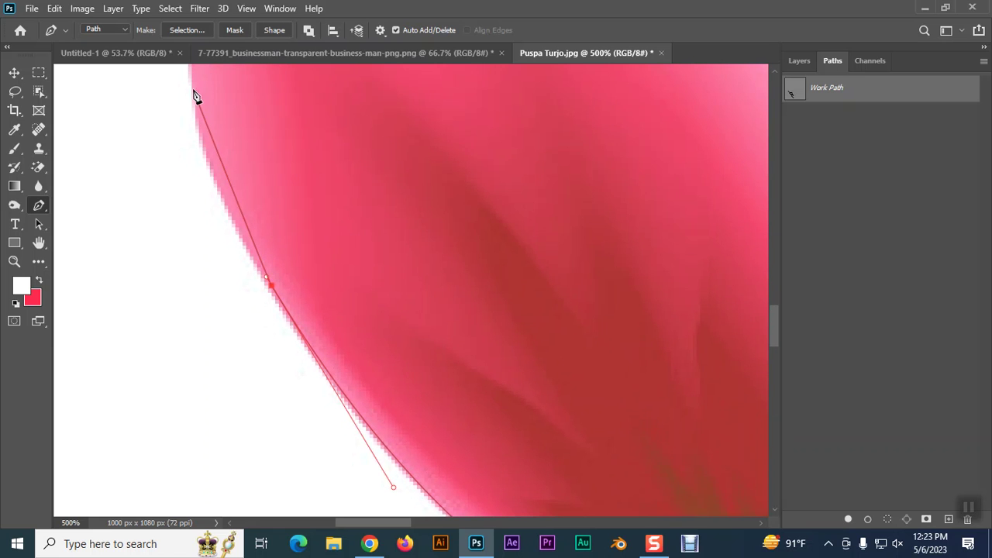
{"action": "left_click_drag", "start_coordinate": [200, 110], "coordinate": [225, 233]}
{"action": "left_click_drag", "start_coordinate": [246, 109], "coordinate": [228, 336]}
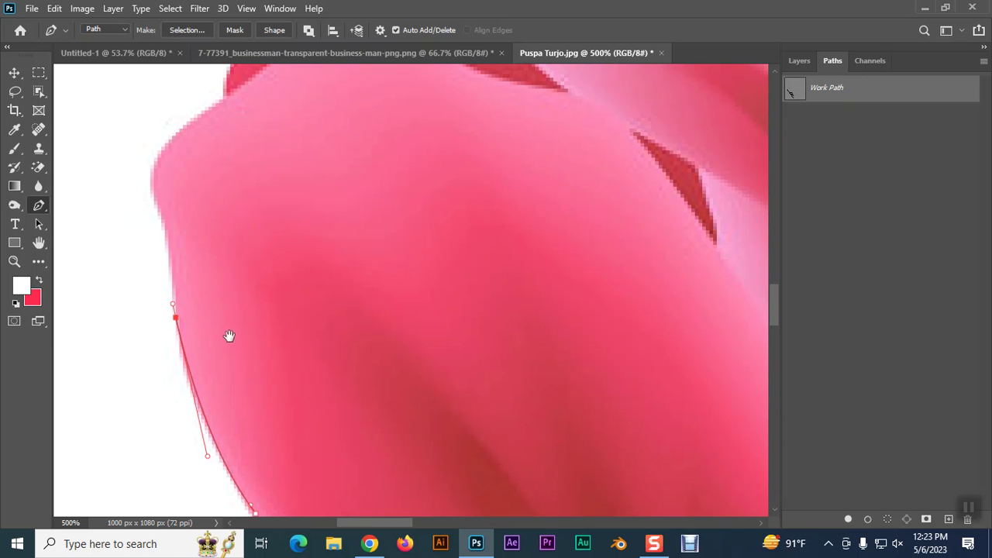
{"action": "left_click_drag", "start_coordinate": [164, 215], "coordinate": [157, 196]}
{"action": "left_click_drag", "start_coordinate": [174, 132], "coordinate": [181, 122]}
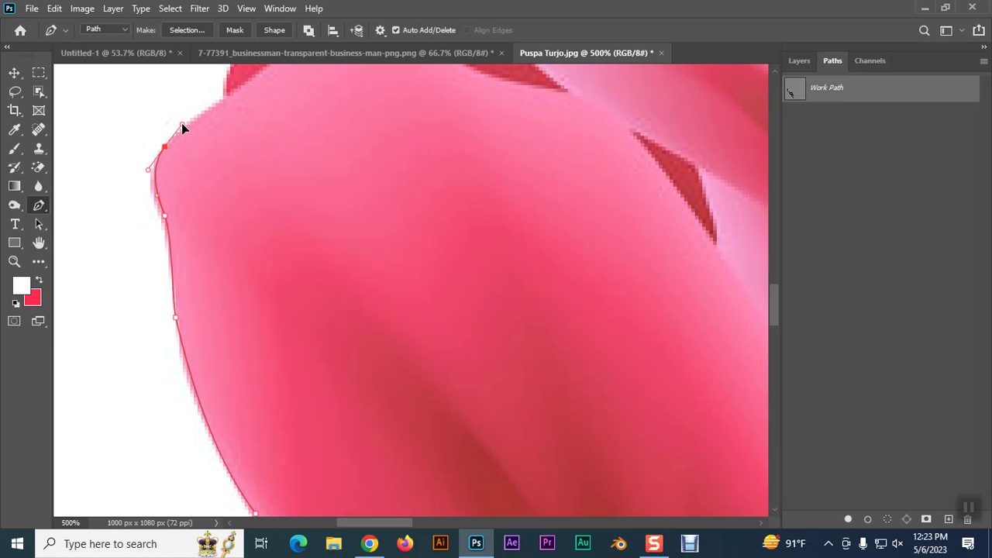
Step: Continue over the petal tops with a sharp corner anchor, reaching the outer right petal
{"action": "left_click", "coordinate": [225, 99]}
{"action": "left_click_drag", "start_coordinate": [243, 114], "coordinate": [226, 257]}
{"action": "left_click_drag", "start_coordinate": [188, 203], "coordinate": [242, 144]}
{"action": "scroll", "coordinate": [264, 210], "scroll_direction": "up", "scroll_amount": 2}
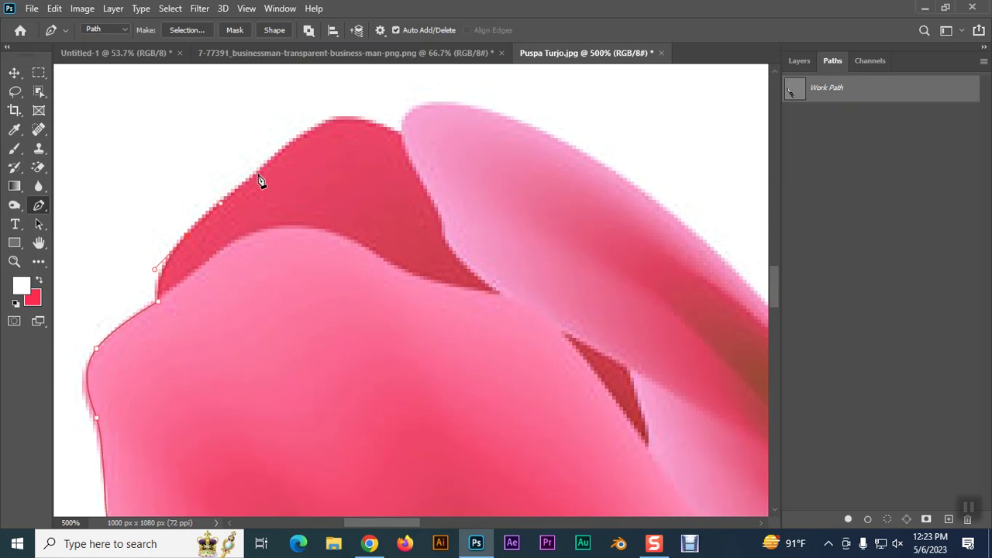
{"action": "left_click_drag", "start_coordinate": [282, 151], "coordinate": [412, 145]}
{"action": "left_click", "coordinate": [403, 140]}
{"action": "left_click_drag", "start_coordinate": [447, 104], "coordinate": [446, 103]}
{"action": "left_click_drag", "start_coordinate": [527, 168], "coordinate": [339, 148]}
{"action": "left_click_drag", "start_coordinate": [439, 155], "coordinate": [473, 180]}
{"action": "left_click_drag", "start_coordinate": [408, 132], "coordinate": [316, 83]}
{"action": "left_click_drag", "start_coordinate": [357, 118], "coordinate": [287, 89]}
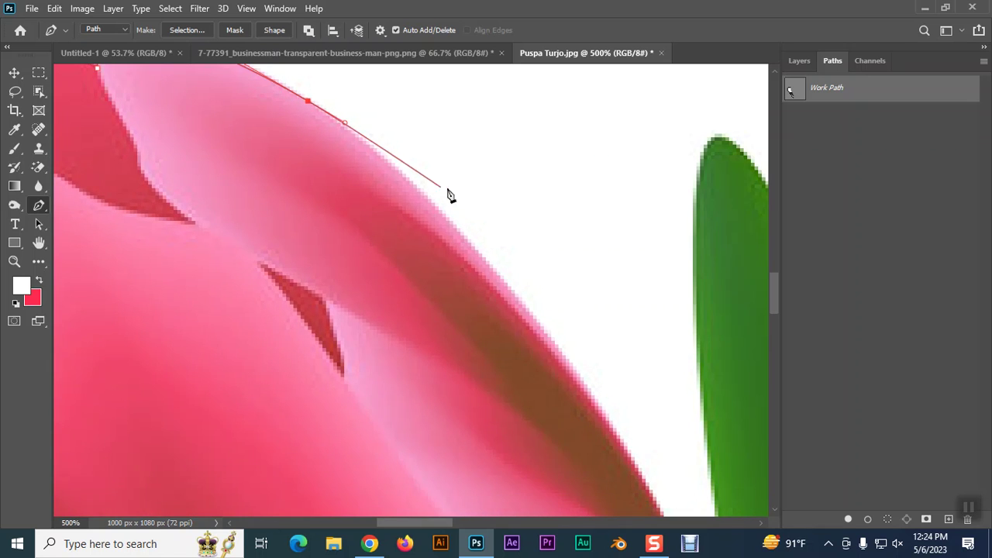
{"action": "scroll", "coordinate": [593, 436], "scroll_direction": "down", "scroll_amount": 5}
{"action": "left_click_drag", "start_coordinate": [617, 342], "coordinate": [607, 332]}
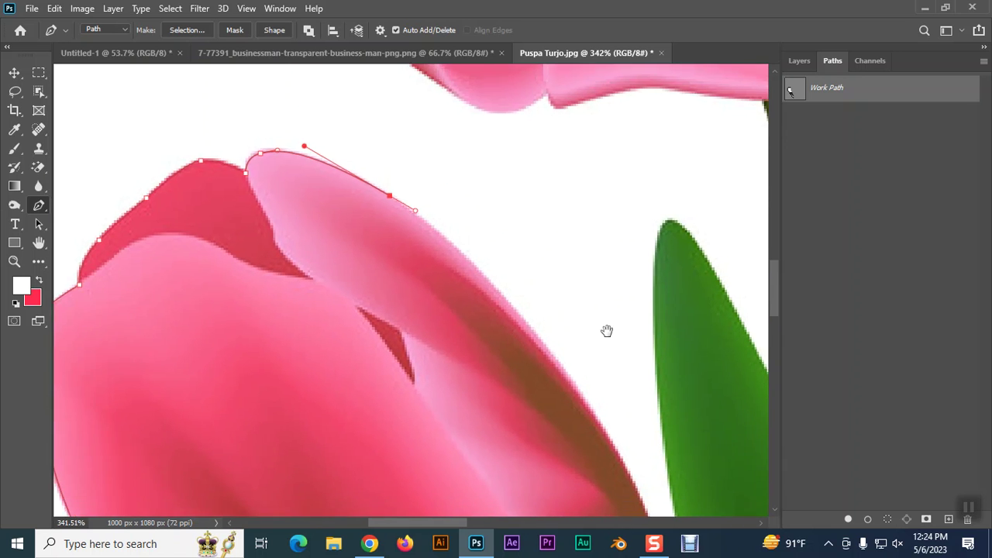
Step: Add curved anchors down the upper part of the tulip's right petal edge
{"action": "scroll", "coordinate": [527, 222], "scroll_direction": "up", "scroll_amount": 4}
{"action": "left_click_drag", "start_coordinate": [529, 330], "coordinate": [550, 359]}
{"action": "left_click_drag", "start_coordinate": [512, 306], "coordinate": [452, 166]}
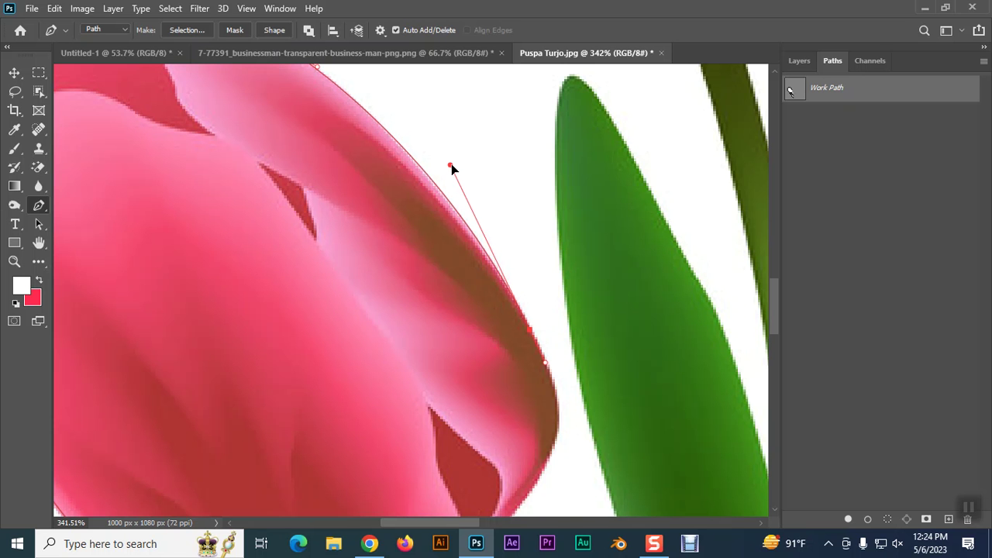
{"action": "scroll", "coordinate": [538, 243], "scroll_direction": "up", "scroll_amount": 8}
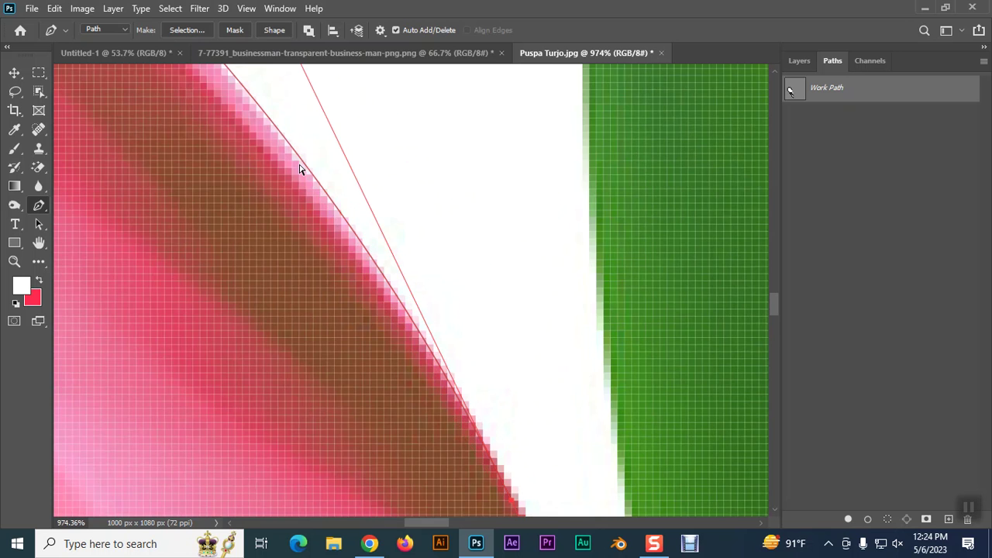
{"action": "scroll", "coordinate": [300, 169], "scroll_direction": "down", "scroll_amount": 6}
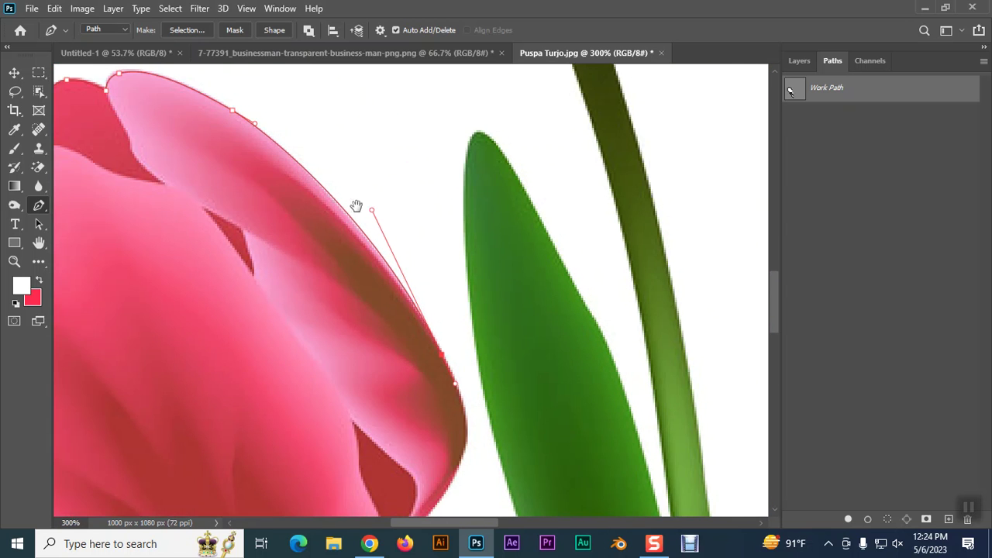
{"action": "left_click_drag", "start_coordinate": [326, 177], "coordinate": [369, 73]}
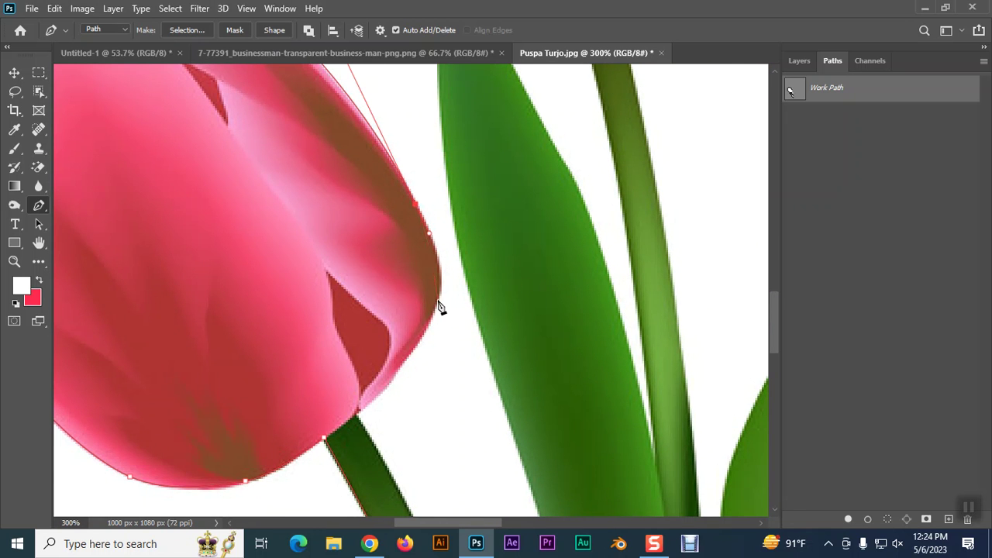
Step: Curve the path down the lower petal edge and anchor it at the stem junction
{"action": "scroll", "coordinate": [438, 306], "scroll_direction": "up", "scroll_amount": 3}
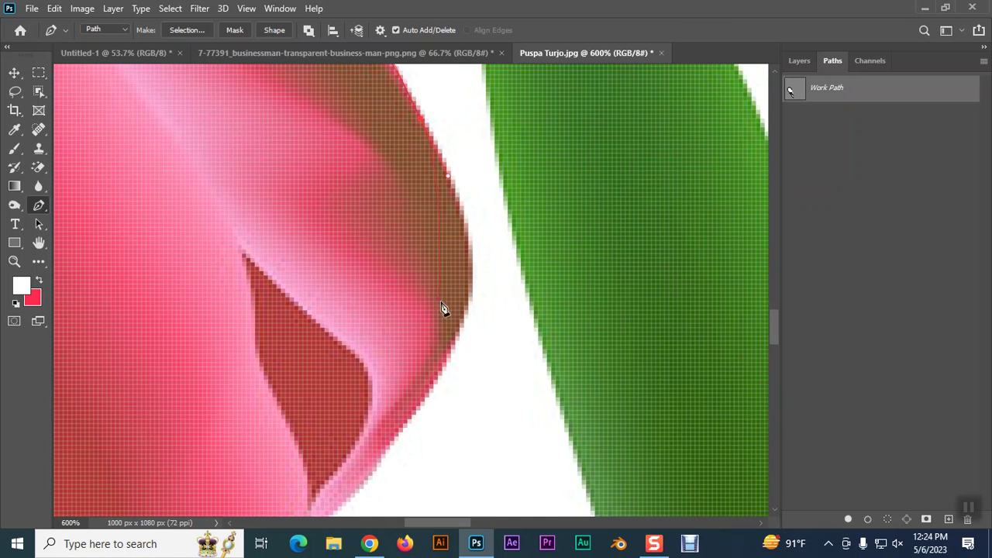
{"action": "left_click_drag", "start_coordinate": [468, 305], "coordinate": [457, 347]}
{"action": "left_click_drag", "start_coordinate": [514, 370], "coordinate": [524, 206]}
{"action": "left_click", "coordinate": [467, 214]}
{"action": "left_click_drag", "start_coordinate": [457, 223], "coordinate": [448, 228]}
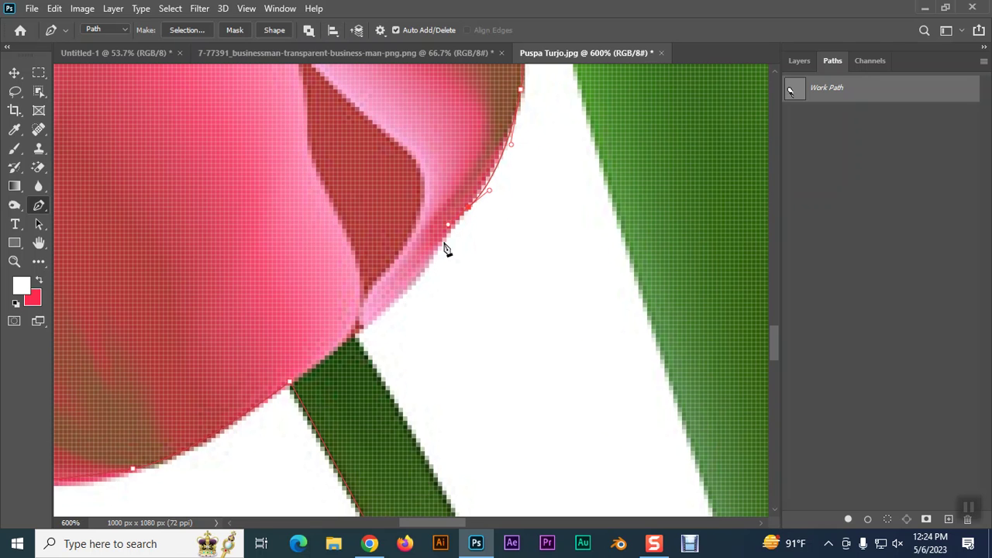
{"action": "left_click_drag", "start_coordinate": [491, 196], "coordinate": [484, 200]}
{"action": "left_click_drag", "start_coordinate": [423, 268], "coordinate": [417, 285]}
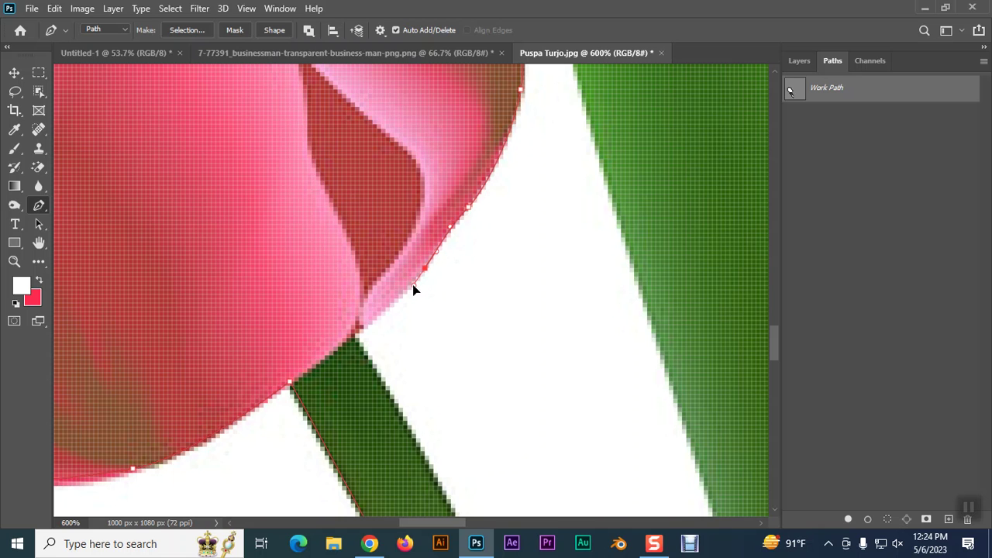
{"action": "left_click", "coordinate": [355, 335]}
{"action": "scroll", "coordinate": [458, 401], "scroll_direction": "down", "scroll_amount": 5}
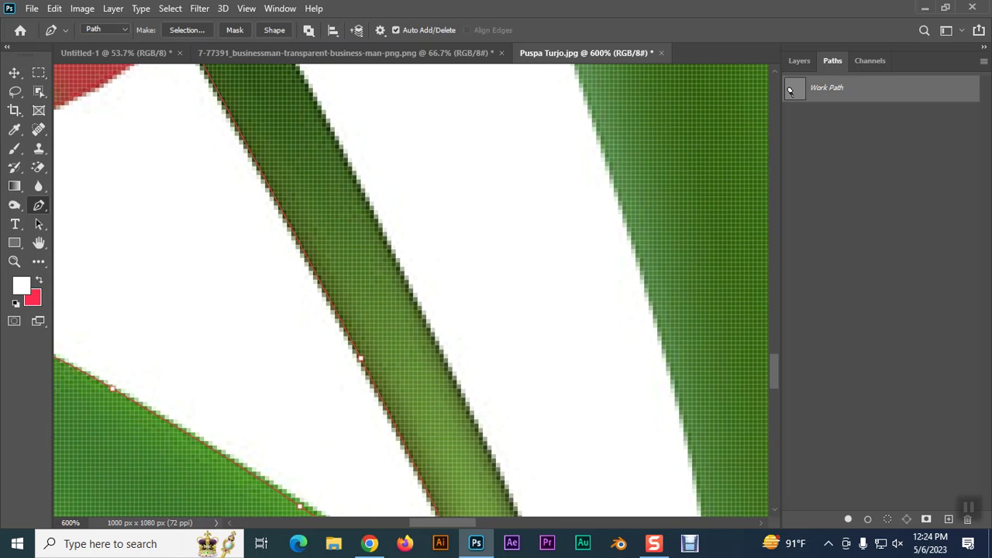
Step: Zoom out and trace curved anchors down the tulip stem's edge
{"action": "key", "text": "ctrl+minus"}
{"action": "key", "text": "ctrl+minus"}
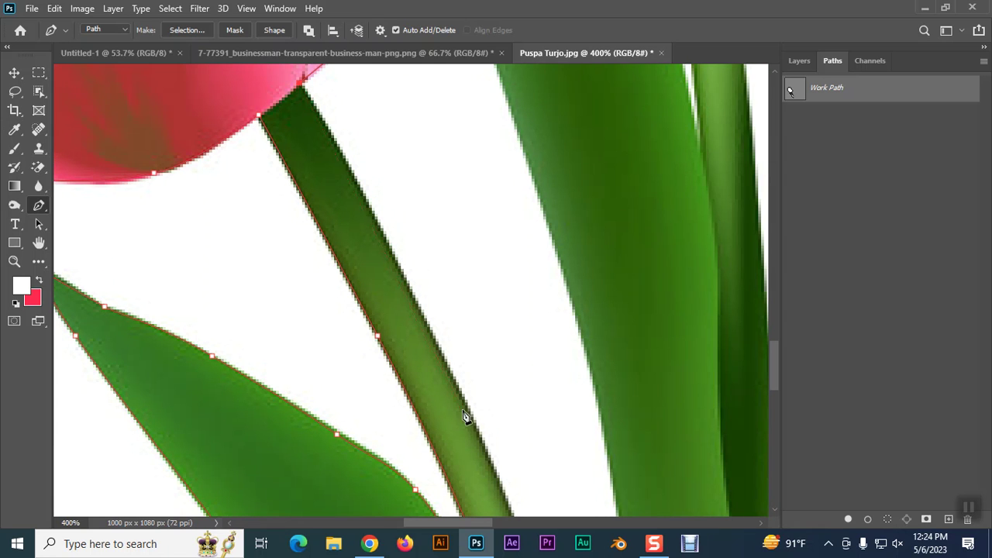
{"action": "left_click_drag", "start_coordinate": [476, 425], "coordinate": [479, 442]}
{"action": "left_click", "coordinate": [358, 173]}
{"action": "left_click_drag", "start_coordinate": [358, 175], "coordinate": [466, 215]}
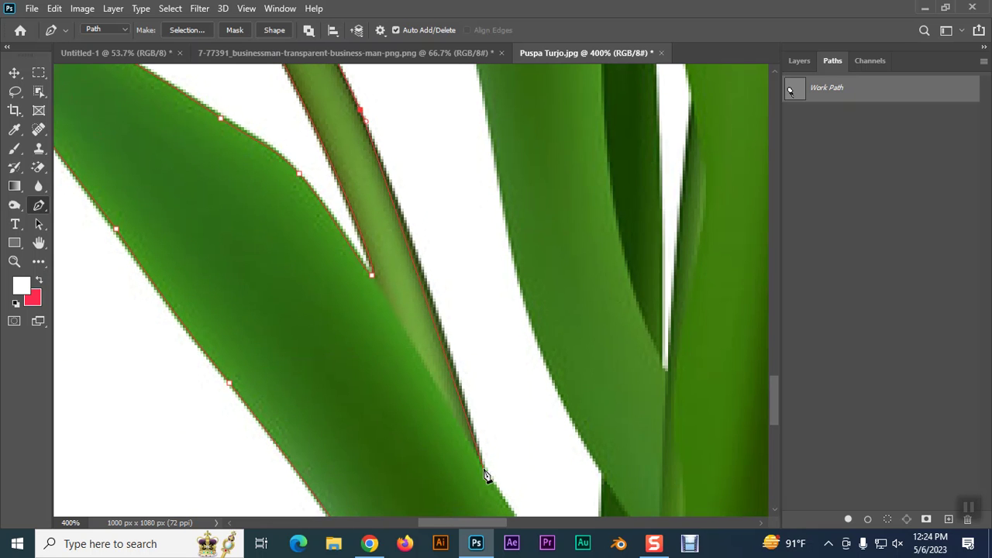
{"action": "left_click_drag", "start_coordinate": [482, 476], "coordinate": [486, 487]}
{"action": "left_click", "coordinate": [423, 257]}
{"action": "left_click_drag", "start_coordinate": [422, 256], "coordinate": [442, 317]}
{"action": "left_click_drag", "start_coordinate": [501, 388], "coordinate": [445, 214]}
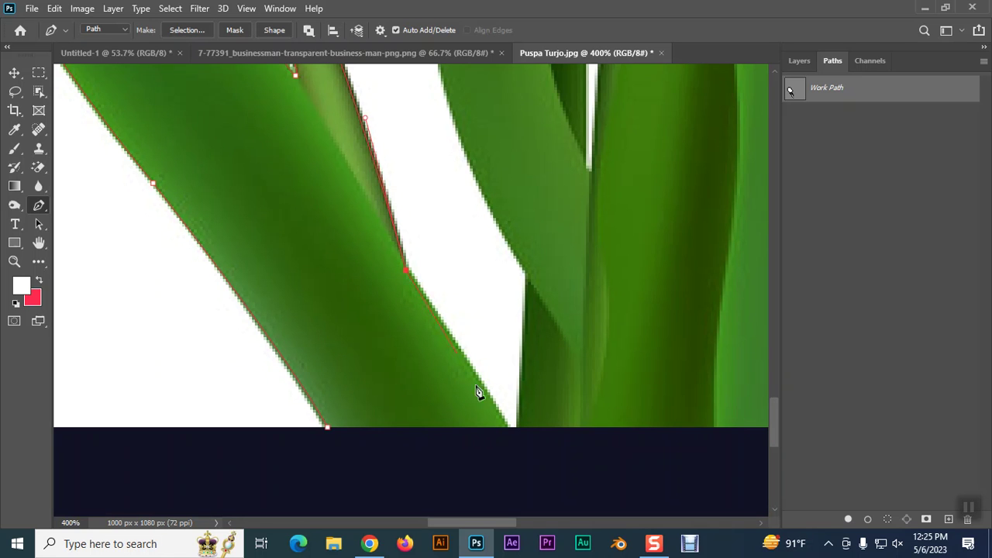
{"action": "scroll", "coordinate": [486, 290], "scroll_direction": "down", "scroll_amount": 3}
Step: Place a corner anchor at the image's bottom edge, then anchors at the leaf's base and notch
{"action": "left_click_drag", "start_coordinate": [460, 299], "coordinate": [482, 342]}
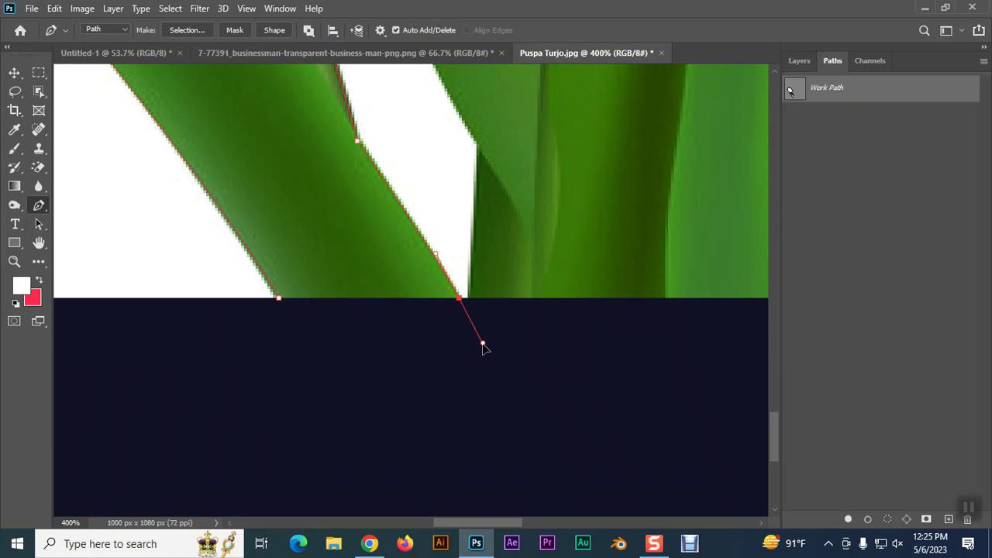
{"action": "left_click", "coordinate": [461, 302]}
{"action": "left_click", "coordinate": [469, 298]}
{"action": "scroll", "coordinate": [478, 240], "scroll_direction": "up", "scroll_amount": 3}
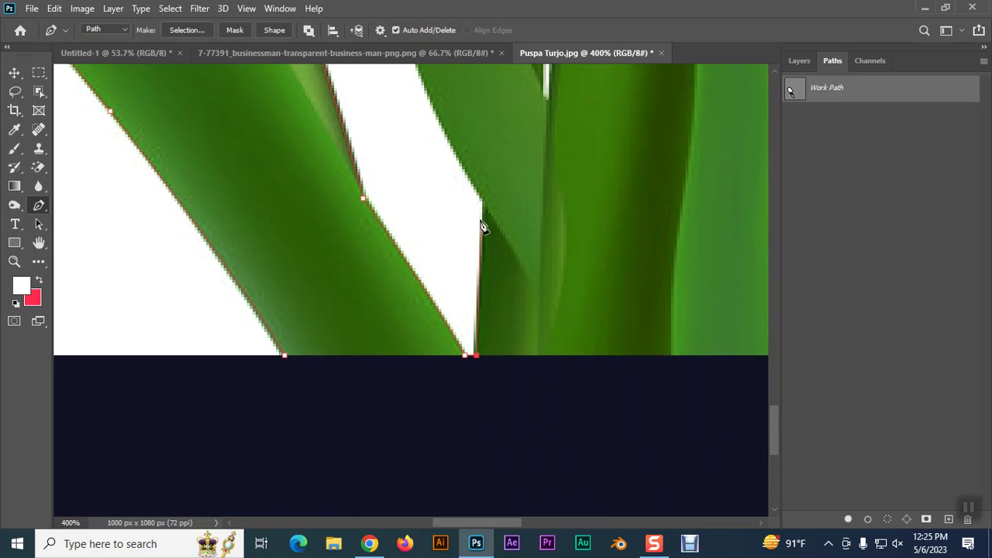
{"action": "left_click", "coordinate": [481, 198]}
Step: Curve the path up the neighbouring leaf's left edge, converting one anchor to a corner
{"action": "left_click_drag", "start_coordinate": [510, 194], "coordinate": [569, 399]}
{"action": "left_click_drag", "start_coordinate": [448, 129], "coordinate": [459, 166]}
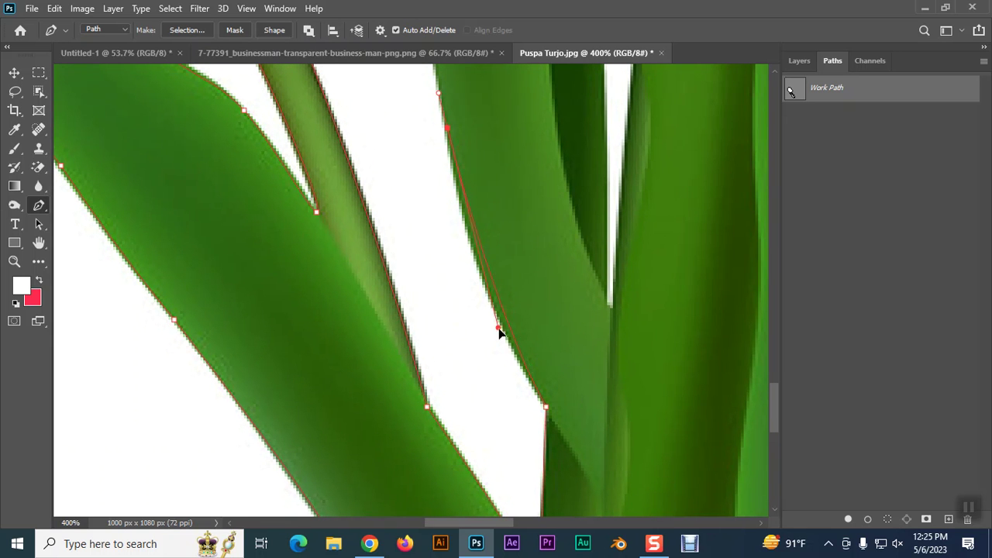
{"action": "left_click_drag", "start_coordinate": [500, 352], "coordinate": [475, 307]}
{"action": "left_click_drag", "start_coordinate": [471, 115], "coordinate": [481, 409]}
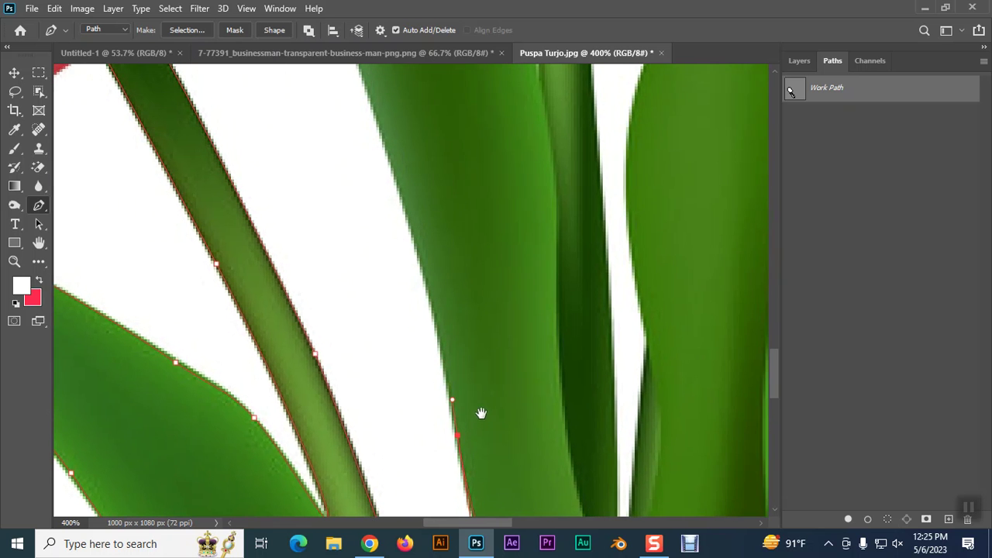
{"action": "left_click_drag", "start_coordinate": [404, 198], "coordinate": [385, 140]}
{"action": "left_click", "coordinate": [398, 187], "text": "alt"}
{"action": "key", "text": "Escape"}
{"action": "left_click", "coordinate": [414, 203], "text": "ctrl"}
{"action": "scroll", "coordinate": [510, 299], "scroll_direction": "up", "scroll_amount": 5}
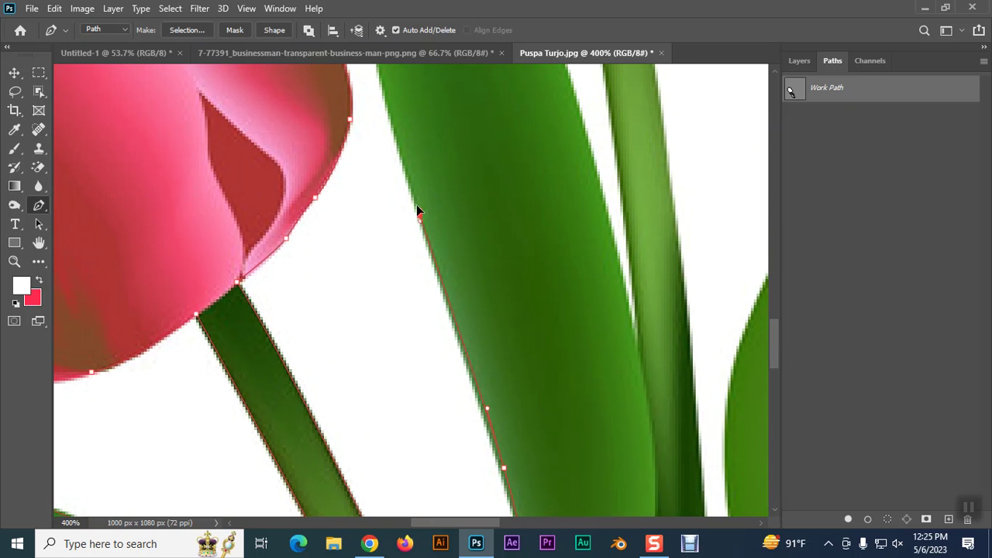
Step: Place a smooth anchor at the tall leaf's tip and start down its right edge
{"action": "left_click_drag", "start_coordinate": [401, 158], "coordinate": [507, 408]}
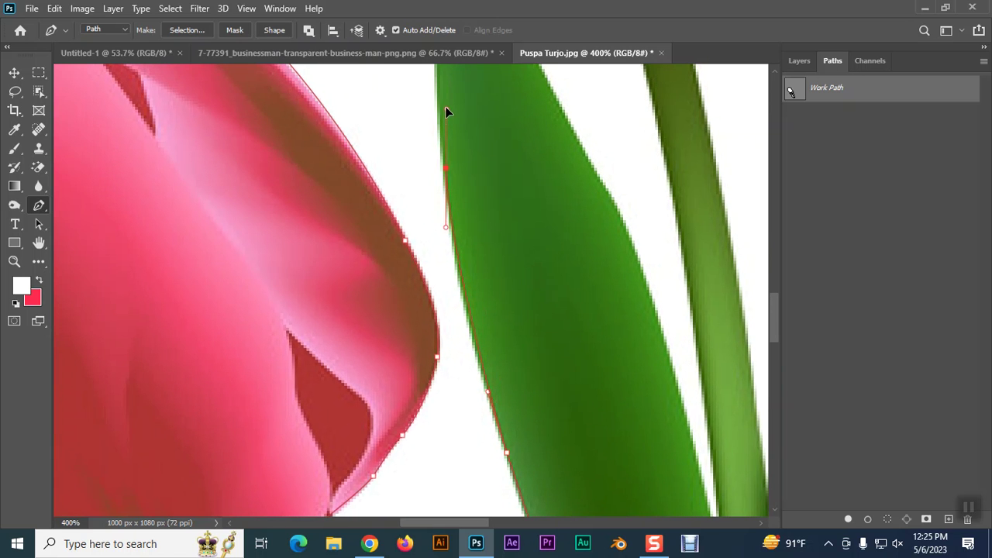
{"action": "left_click_drag", "start_coordinate": [445, 91], "coordinate": [442, 98]}
{"action": "scroll", "coordinate": [443, 116], "scroll_direction": "up", "scroll_amount": 5}
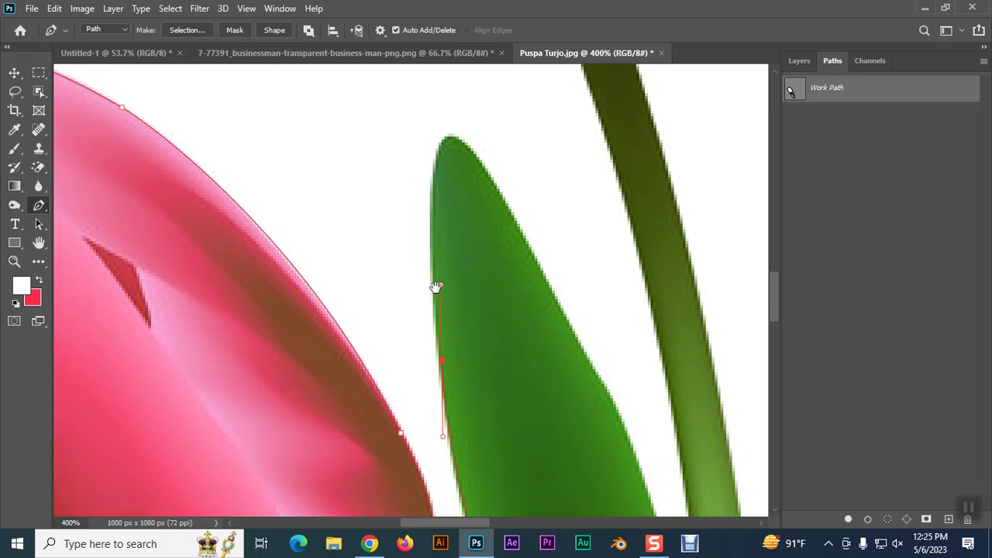
{"action": "left_click_drag", "start_coordinate": [443, 151], "coordinate": [469, 130]}
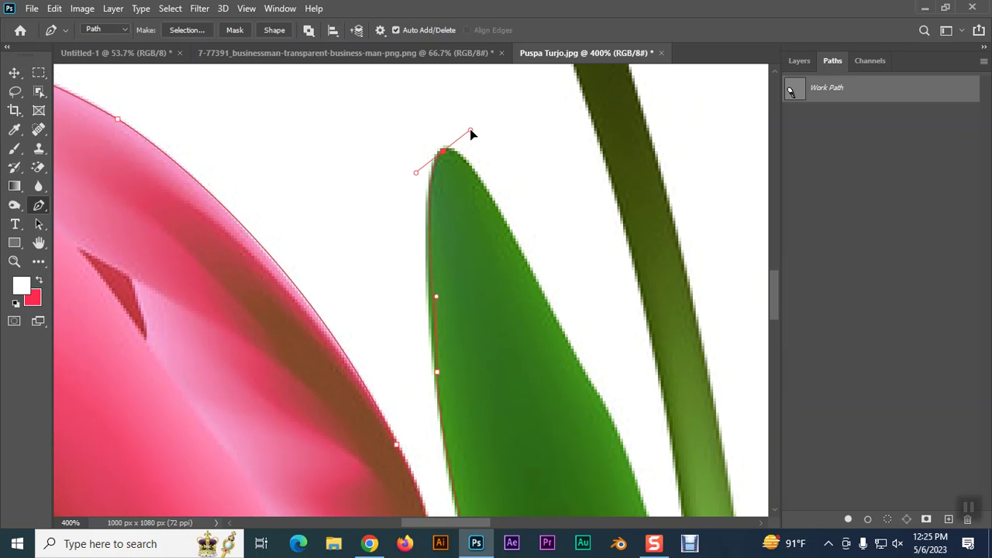
{"action": "left_click", "coordinate": [596, 393]}
{"action": "left_click_drag", "start_coordinate": [596, 394], "coordinate": [623, 422]}
Step: Add curved anchors further down the leaf's right edge
{"action": "scroll", "coordinate": [624, 422], "scroll_direction": "down", "scroll_amount": 5}
{"action": "scroll", "coordinate": [566, 334], "scroll_direction": "right", "scroll_amount": 2}
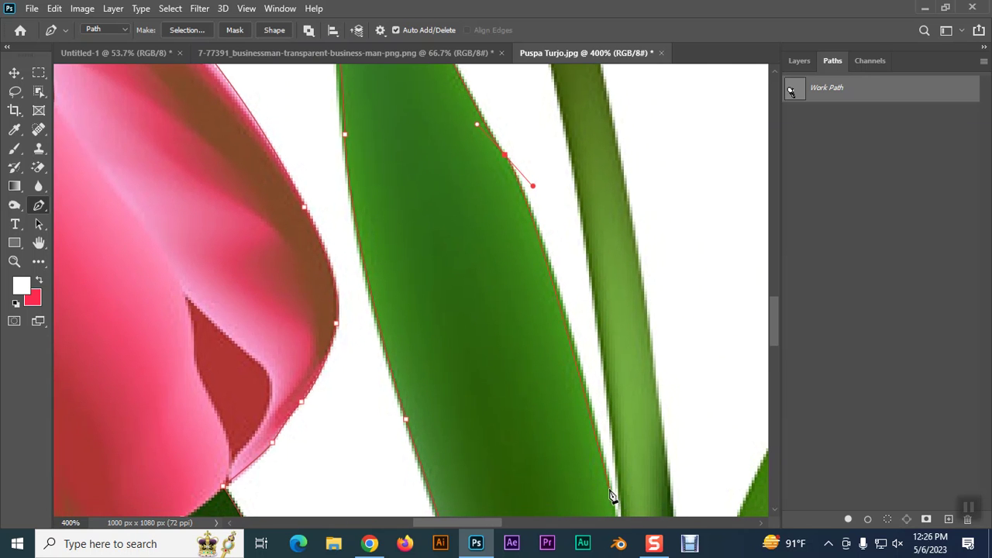
{"action": "scroll", "coordinate": [613, 500], "scroll_direction": "down", "scroll_amount": 5}
{"action": "scroll", "coordinate": [574, 418], "scroll_direction": "right", "scroll_amount": 2}
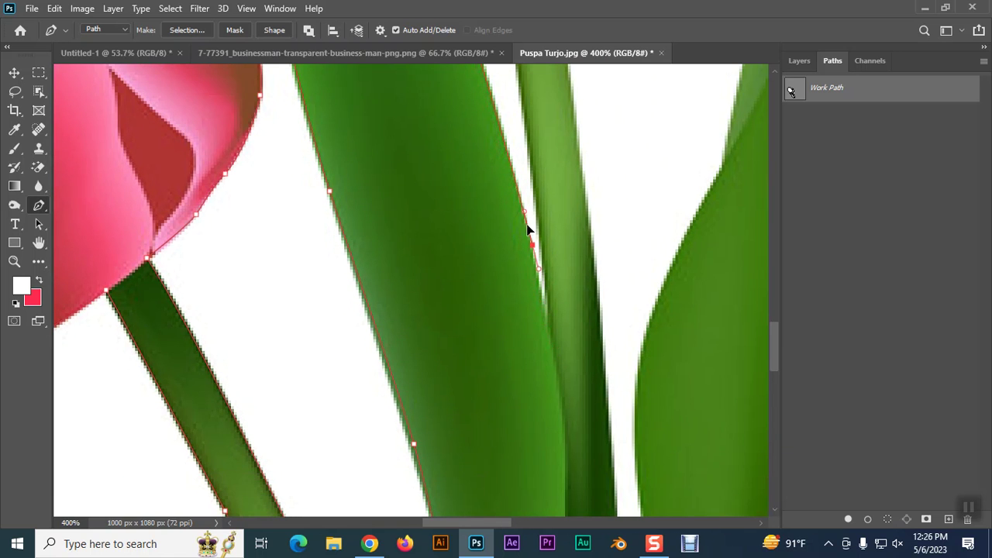
{"action": "left_click_drag", "start_coordinate": [549, 325], "coordinate": [544, 308]}
{"action": "left_click", "coordinate": [496, 121]}
Step: Anchor the path at the top of the adjacent stem and adjust its handle
{"action": "left_click_drag", "start_coordinate": [571, 220], "coordinate": [532, 224]}
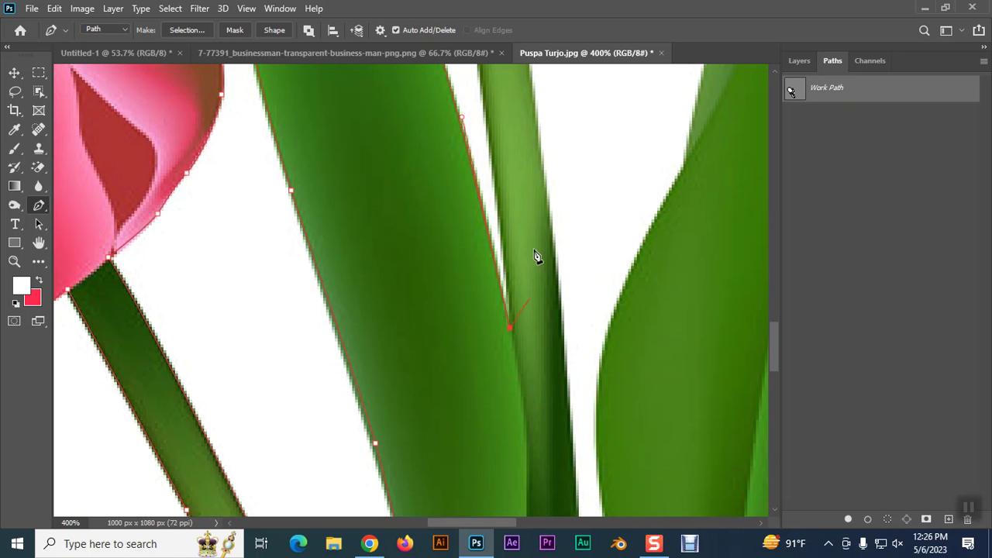
{"action": "left_click_drag", "start_coordinate": [536, 282], "coordinate": [541, 432]}
{"action": "left_click_drag", "start_coordinate": [512, 214], "coordinate": [554, 393]}
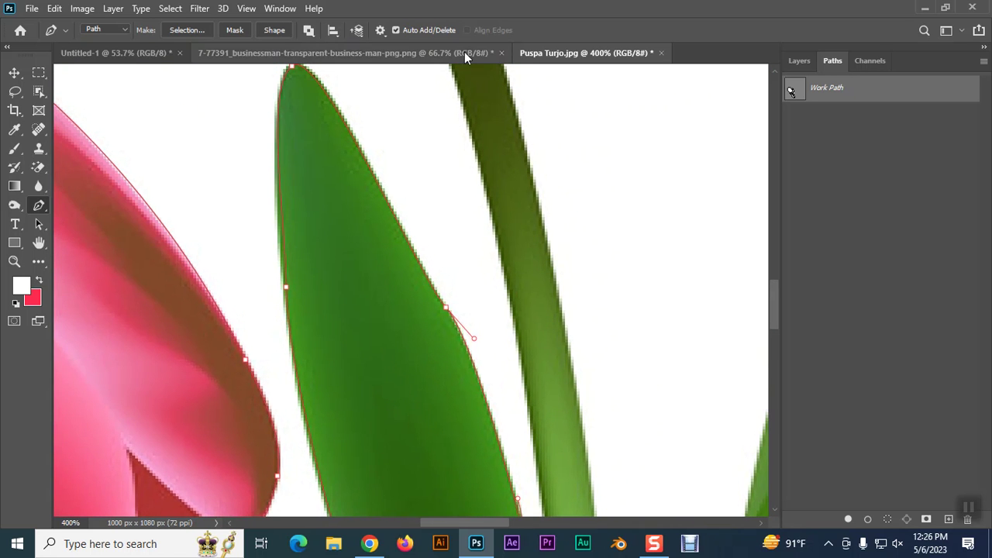
{"action": "left_click_drag", "start_coordinate": [458, 80], "coordinate": [536, 311]}
{"action": "left_click_drag", "start_coordinate": [573, 188], "coordinate": [666, 449]}
Step: Extend the path up the stem to the flower and along the petal's bottom to its crease
{"action": "left_click", "coordinate": [499, 188]}
{"action": "left_click_drag", "start_coordinate": [499, 188], "coordinate": [581, 259]}
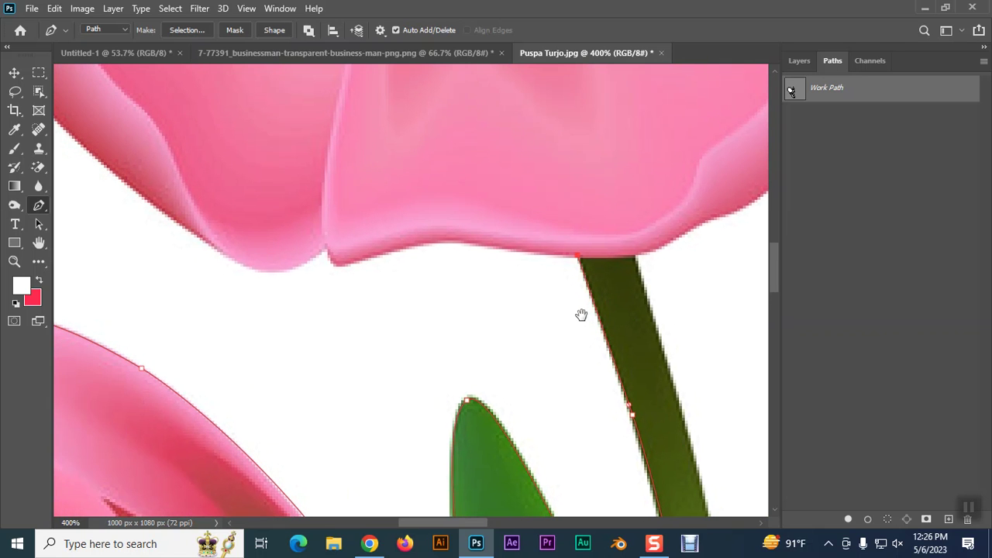
{"action": "left_click", "coordinate": [583, 260]}
{"action": "left_click_drag", "start_coordinate": [509, 246], "coordinate": [483, 238]}
{"action": "left_click_drag", "start_coordinate": [411, 243], "coordinate": [384, 253]}
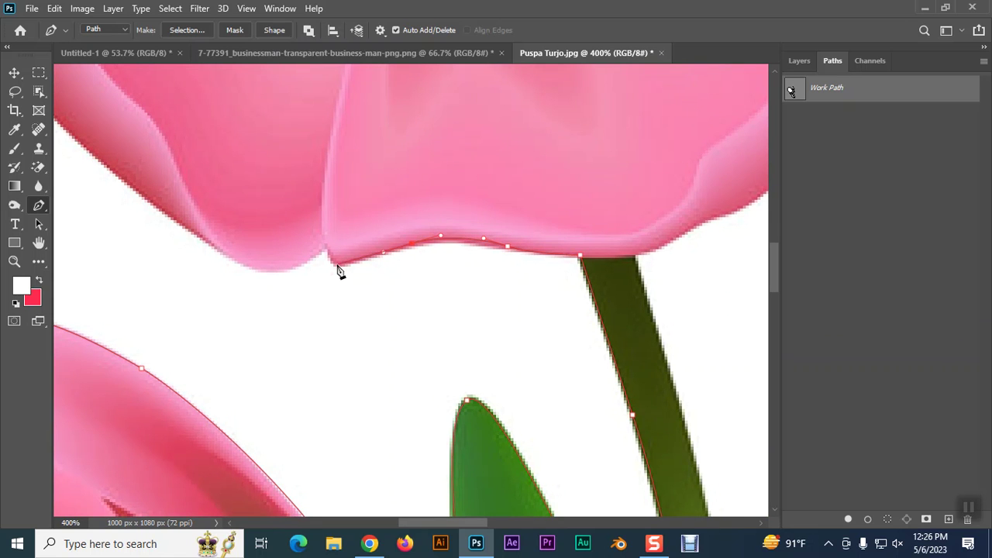
{"action": "left_click", "coordinate": [325, 245]}
Step: Trace curved anchors along the petal's left edge, ending in a corner at its top
{"action": "left_click_drag", "start_coordinate": [359, 294], "coordinate": [463, 272]}
{"action": "left_click_drag", "start_coordinate": [376, 255], "coordinate": [349, 257]}
{"action": "left_click_drag", "start_coordinate": [310, 230], "coordinate": [308, 226]}
{"action": "left_click_drag", "start_coordinate": [308, 226], "coordinate": [505, 382]}
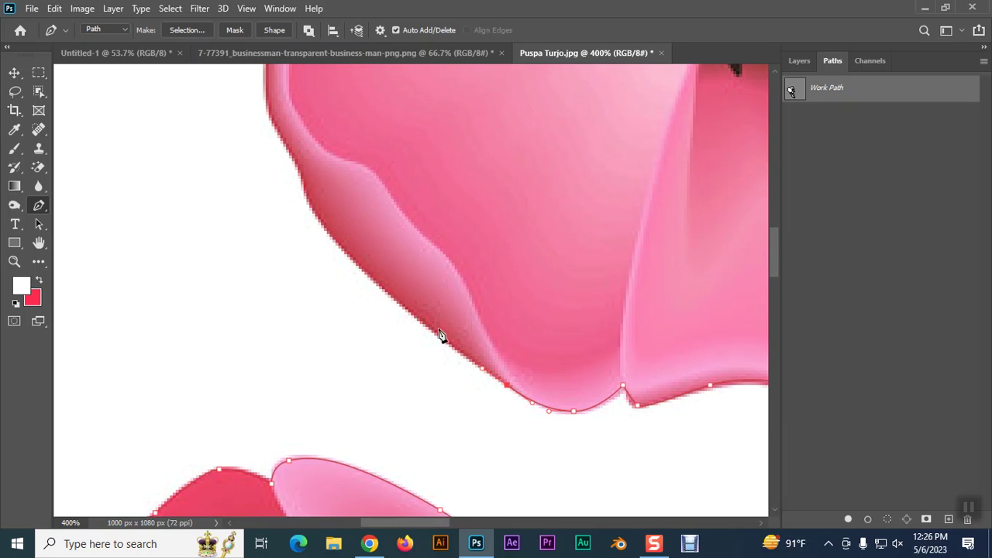
{"action": "left_click_drag", "start_coordinate": [417, 320], "coordinate": [386, 296]}
{"action": "left_click_drag", "start_coordinate": [309, 200], "coordinate": [406, 339]}
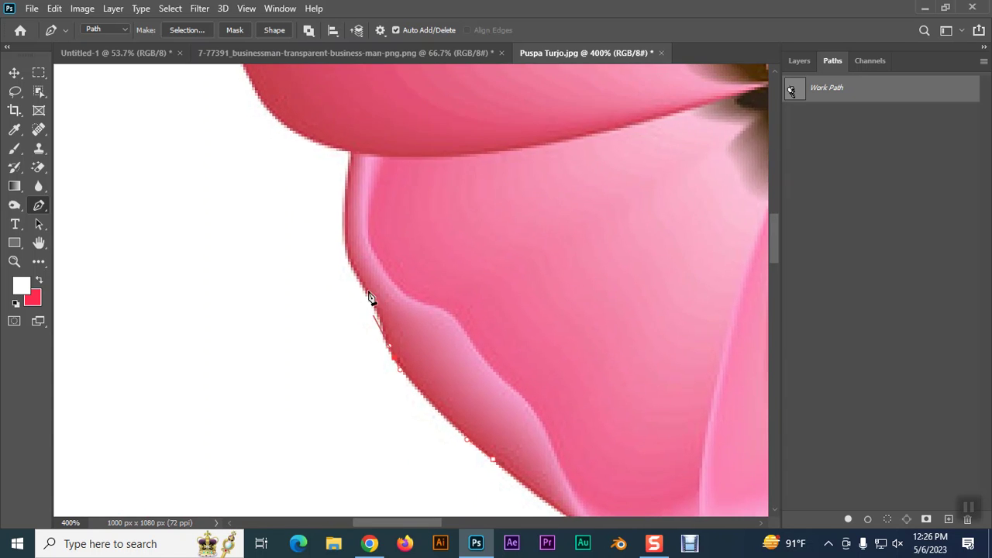
{"action": "left_click", "coordinate": [348, 224]}
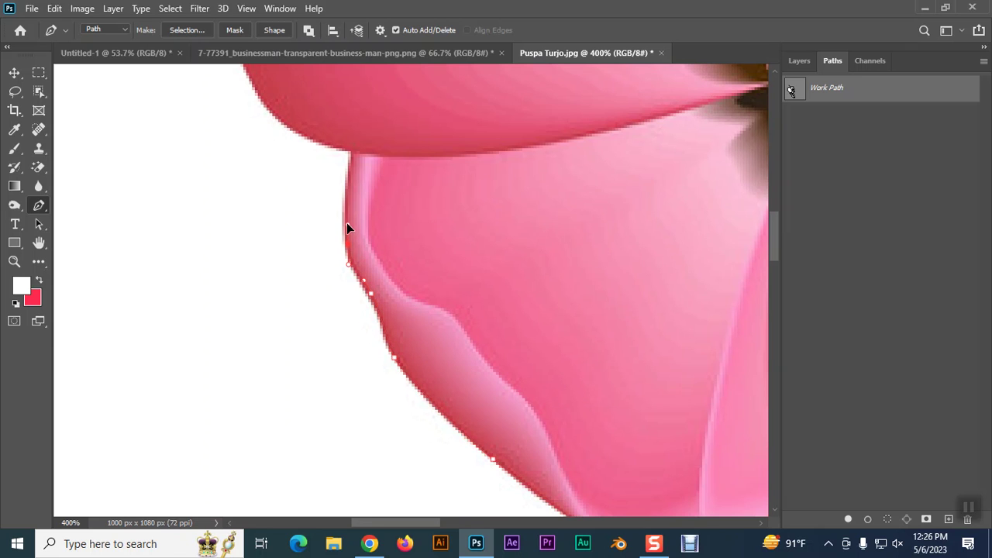
{"action": "left_click", "coordinate": [351, 153]}
{"action": "left_click_drag", "start_coordinate": [368, 131], "coordinate": [574, 338]}
{"action": "left_click", "coordinate": [357, 155]}
Step: Trace the last petal edges and close the path on its starting anchor, then zoom out
{"action": "left_click_drag", "start_coordinate": [478, 262], "coordinate": [468, 258]}
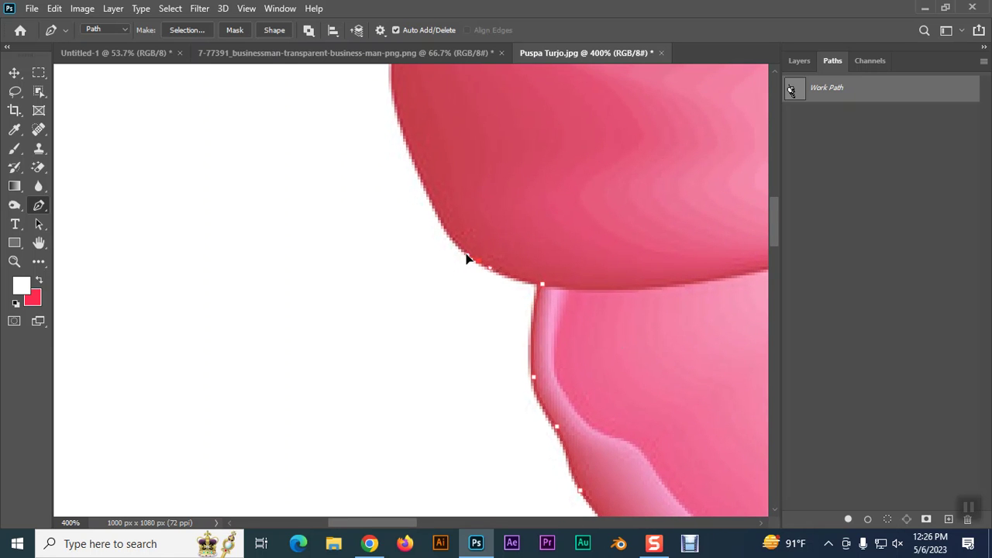
{"action": "left_click", "coordinate": [458, 247]}
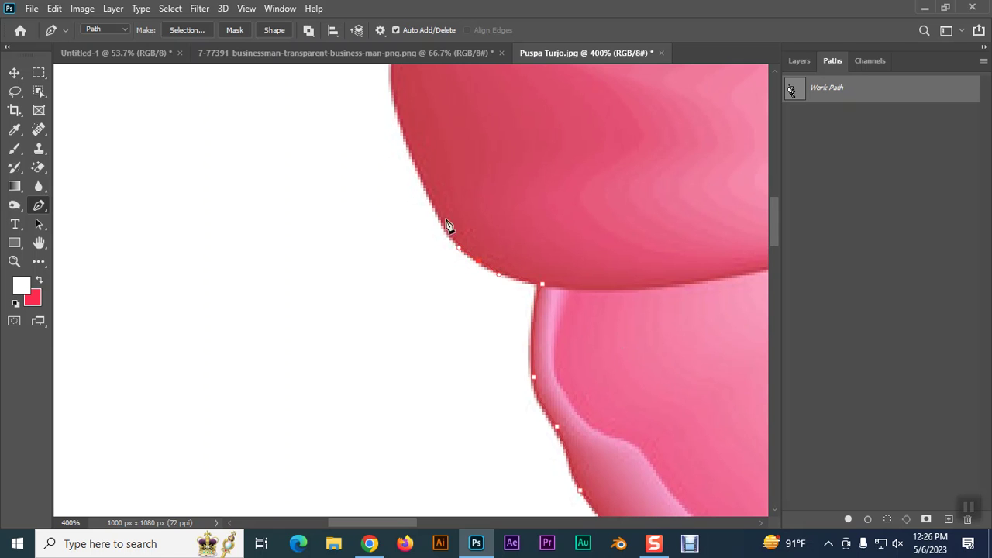
{"action": "left_click", "coordinate": [424, 179]}
{"action": "left_click_drag", "start_coordinate": [442, 189], "coordinate": [507, 328]}
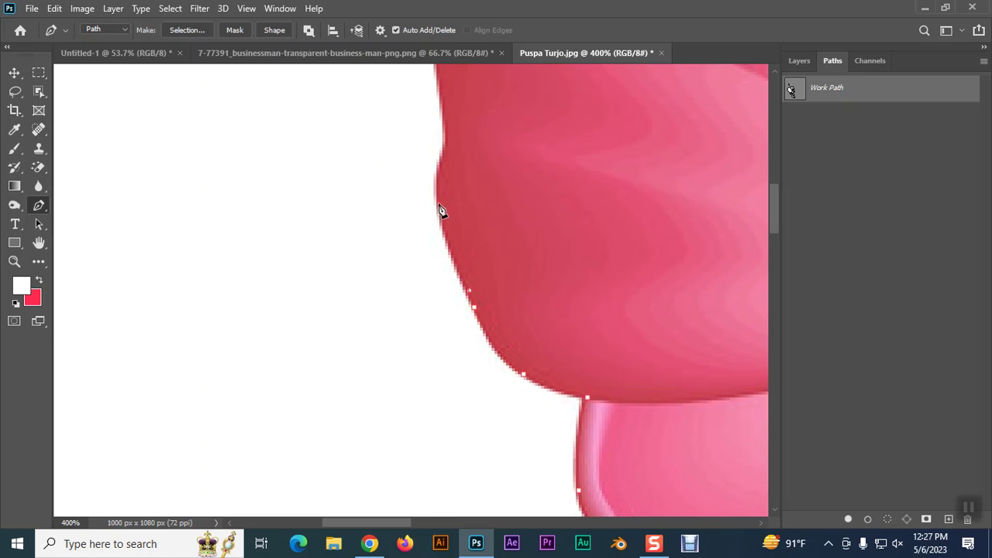
{"action": "left_click_drag", "start_coordinate": [437, 172], "coordinate": [504, 281]}
{"action": "left_click_drag", "start_coordinate": [490, 210], "coordinate": [486, 194]}
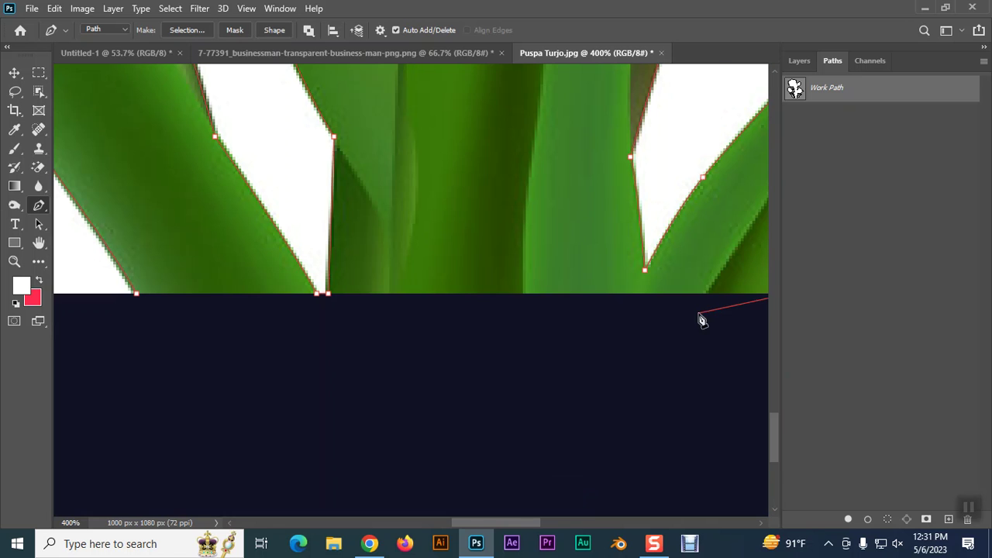
{"action": "left_click", "coordinate": [136, 294]}
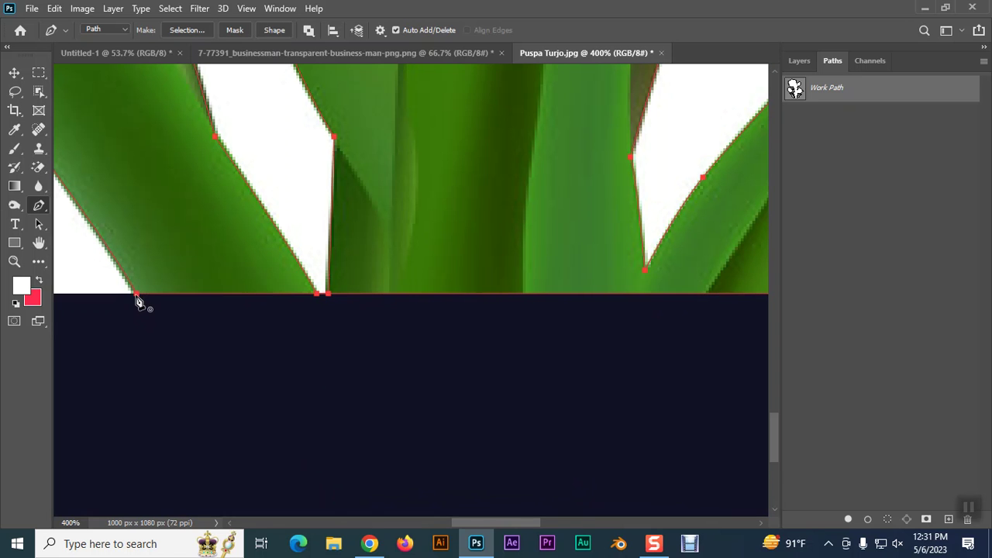
{"action": "scroll", "coordinate": [378, 382], "scroll_direction": "down", "scroll_amount": 5}
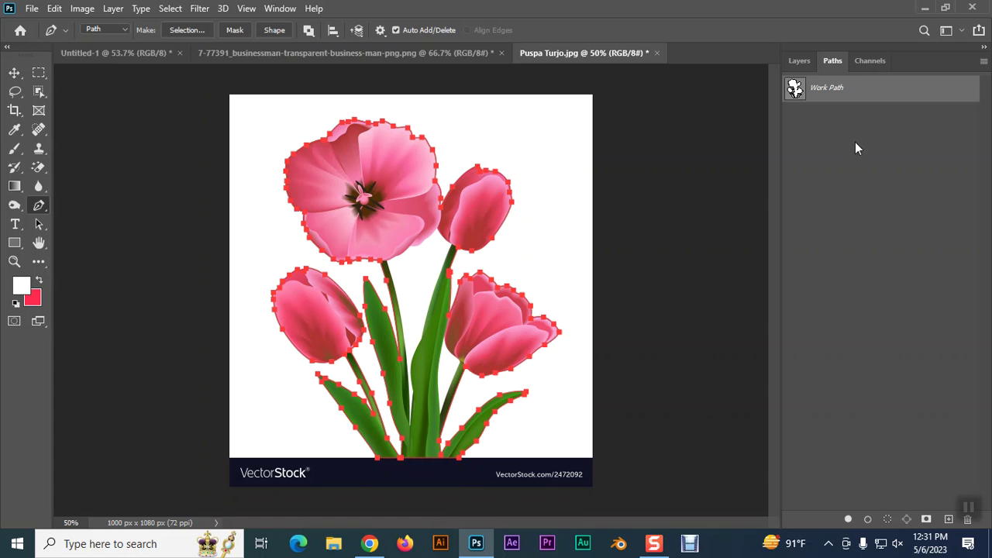
Step: Save the Work Path as Path 1, zoom to 300% and start a path on the upper tulip edge
{"action": "double_click", "coordinate": [824, 89]}
{"action": "left_click", "coordinate": [587, 164]}
{"action": "key", "text": "ctrl+plus"}
{"action": "key", "text": "ctrl+plus"}
{"action": "key", "text": "ctrl+plus"}
{"action": "key", "text": "ctrl+plus"}
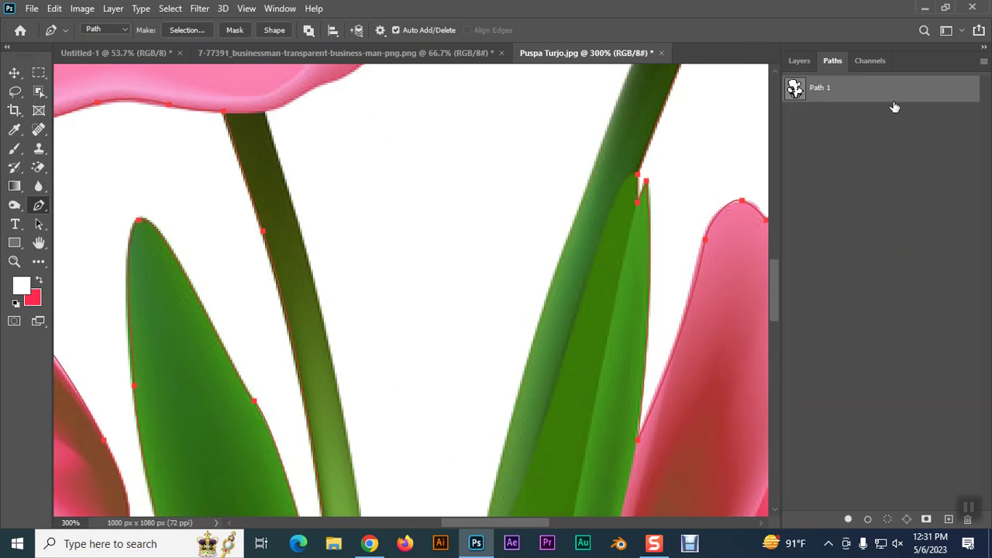
{"action": "scroll", "coordinate": [510, 344], "scroll_direction": "up", "scroll_amount": 5}
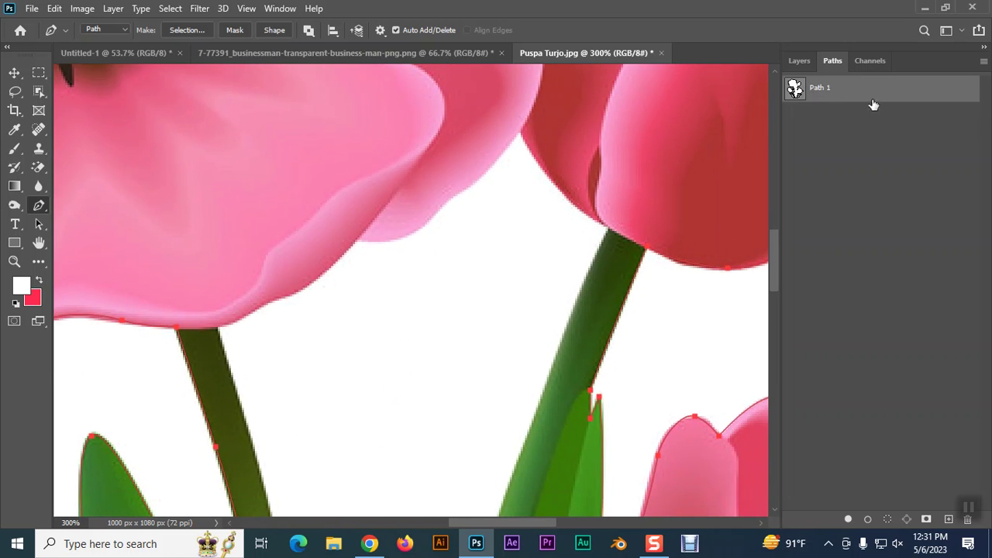
{"action": "left_click", "coordinate": [518, 132]}
Step: Zoom to 500% and add smooth curved anchors along the petal
{"action": "key", "text": "ctrl+plus"}
{"action": "key", "text": "ctrl+plus"}
{"action": "left_click_drag", "start_coordinate": [622, 172], "coordinate": [579, 349]}
{"action": "left_click_drag", "start_coordinate": [495, 289], "coordinate": [447, 327]}
{"action": "scroll", "coordinate": [581, 237], "scroll_direction": "down", "scroll_amount": 5}
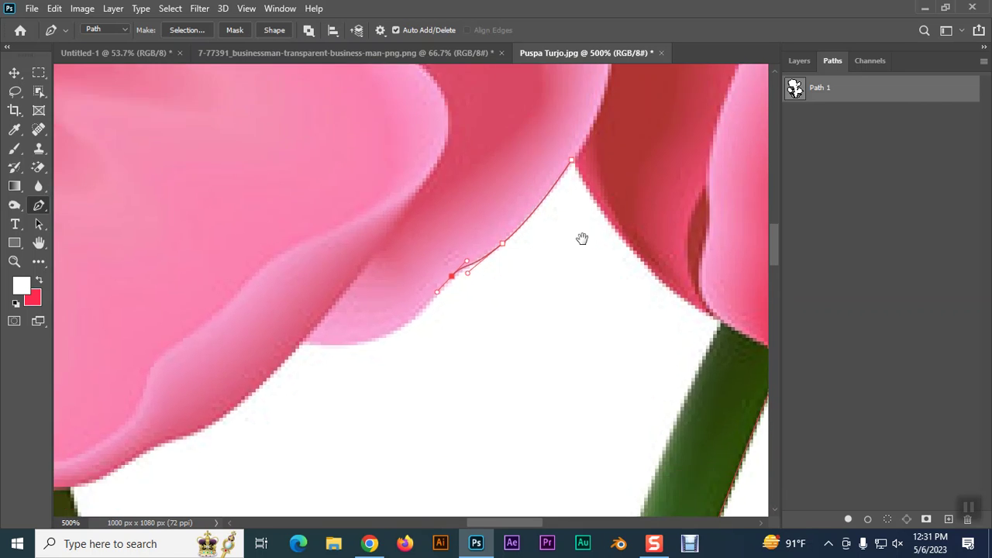
{"action": "scroll", "coordinate": [525, 194], "scroll_direction": "left", "scroll_amount": 3}
{"action": "left_click_drag", "start_coordinate": [462, 190], "coordinate": [421, 202]}
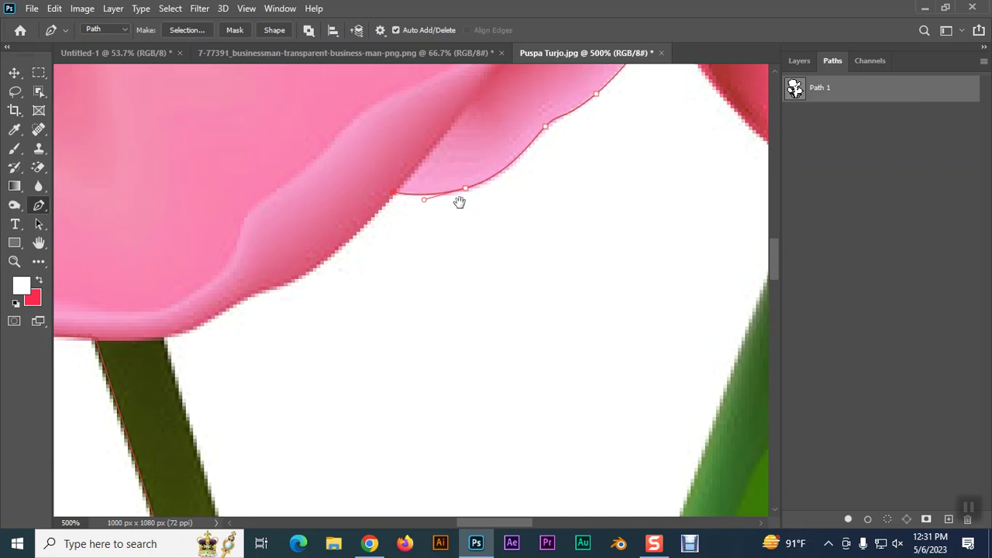
Step: Continue curving the new path along the petal's lower edge
{"action": "scroll", "coordinate": [458, 204], "scroll_direction": "down", "scroll_amount": 2}
{"action": "scroll", "coordinate": [519, 194], "scroll_direction": "left", "scroll_amount": 7}
{"action": "left_click_drag", "start_coordinate": [553, 183], "coordinate": [513, 211]}
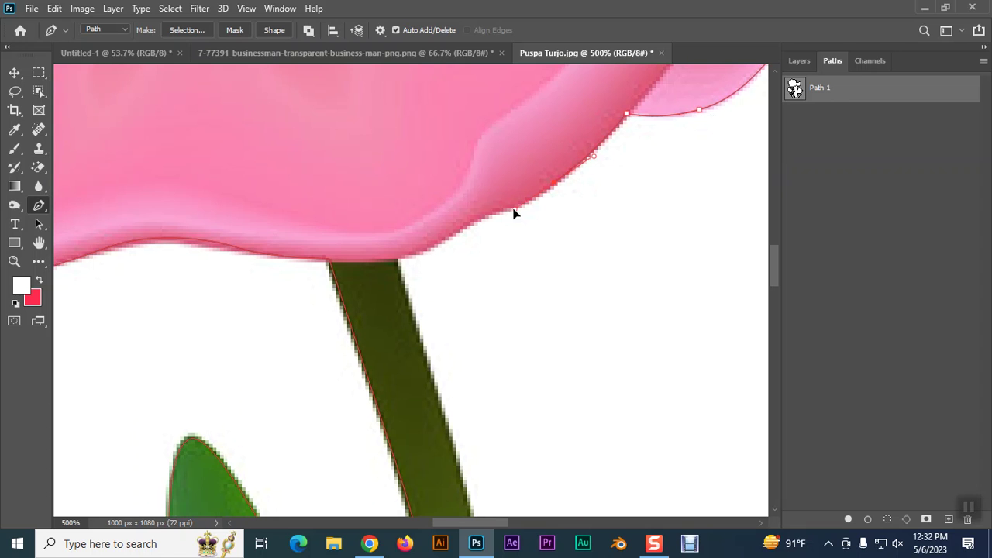
{"action": "left_click", "coordinate": [481, 212]}
{"action": "left_click_drag", "start_coordinate": [409, 253], "coordinate": [397, 264]}
{"action": "scroll", "coordinate": [501, 119], "scroll_direction": "down", "scroll_amount": 3}
{"action": "scroll", "coordinate": [610, 271], "scroll_direction": "down", "scroll_amount": 2}
{"action": "scroll", "coordinate": [608, 270], "scroll_direction": "up", "scroll_amount": 1}
{"action": "scroll", "coordinate": [608, 270], "scroll_direction": "down", "scroll_amount": 2}
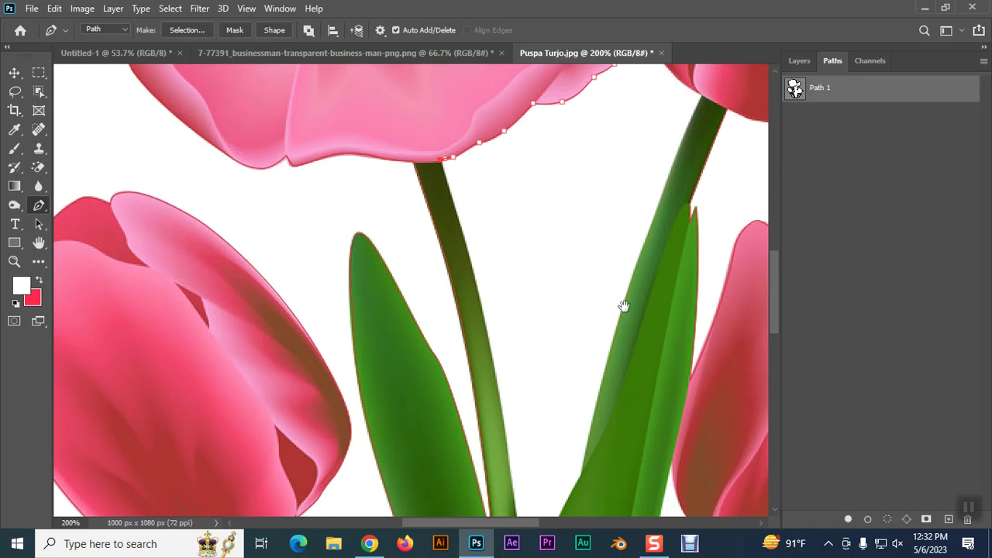
Step: Place a corner anchor on the stem by removing its downward handle
{"action": "scroll", "coordinate": [625, 304], "scroll_direction": "up", "scroll_amount": 1}
{"action": "left_click_drag", "start_coordinate": [532, 386], "coordinate": [579, 127]}
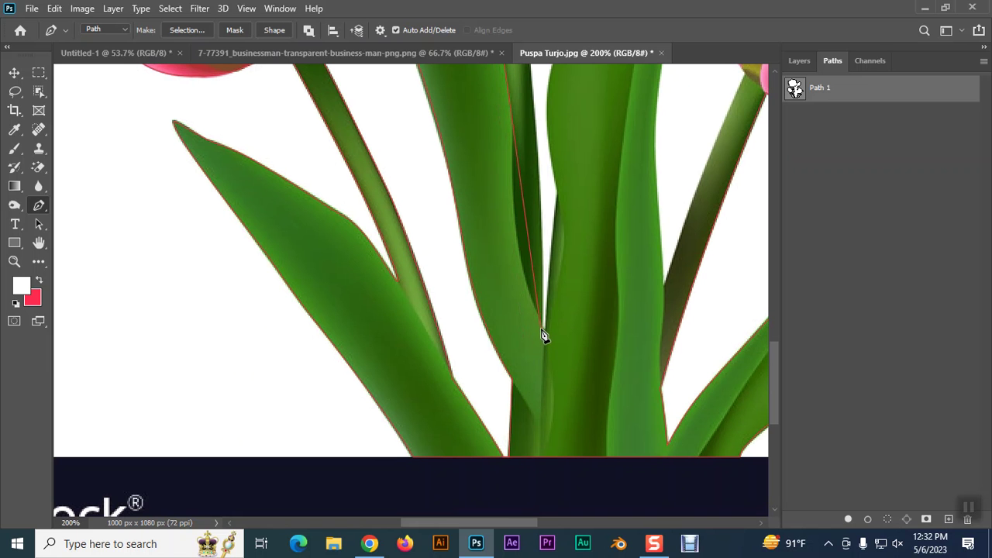
{"action": "left_click_drag", "start_coordinate": [541, 329], "coordinate": [541, 349]}
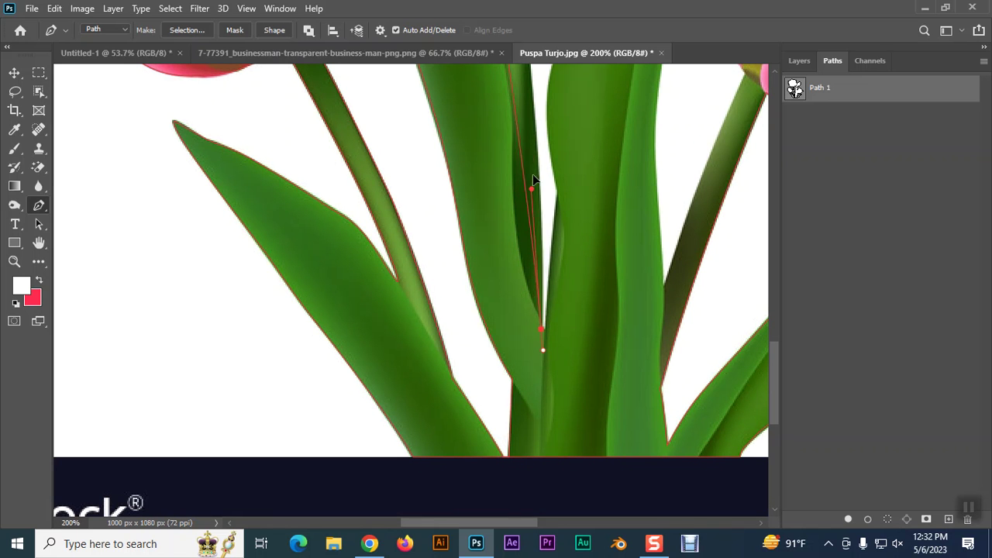
{"action": "scroll", "coordinate": [541, 233], "scroll_direction": "up", "scroll_amount": 1}
{"action": "scroll", "coordinate": [531, 186], "scroll_direction": "up", "scroll_amount": 6}
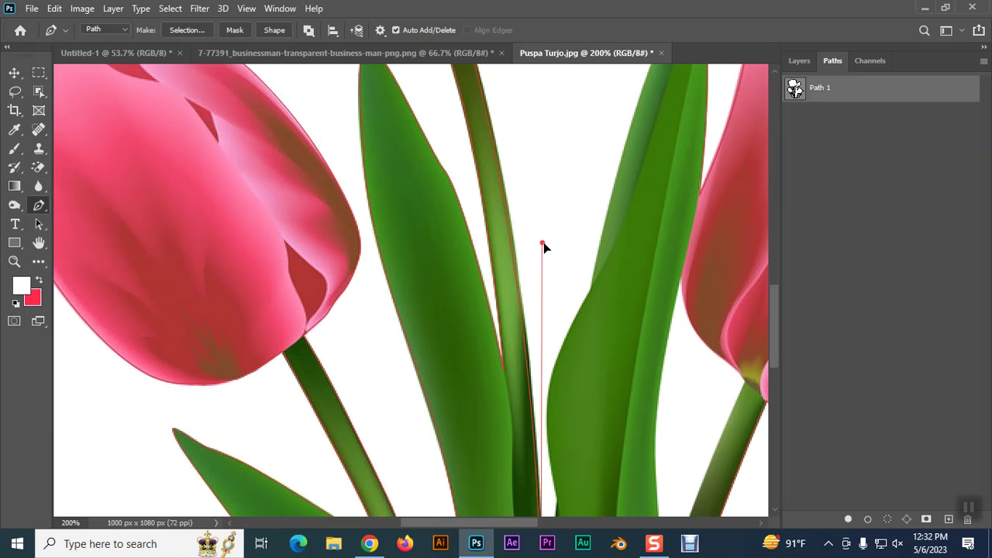
{"action": "scroll", "coordinate": [605, 93], "scroll_direction": "down", "scroll_amount": 6}
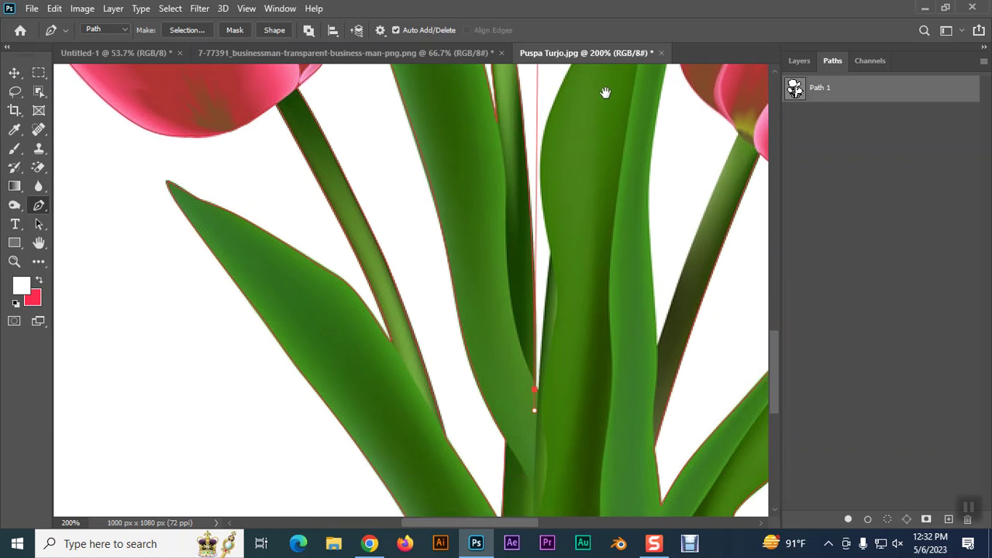
{"action": "left_click", "coordinate": [534, 379], "text": "alt"}
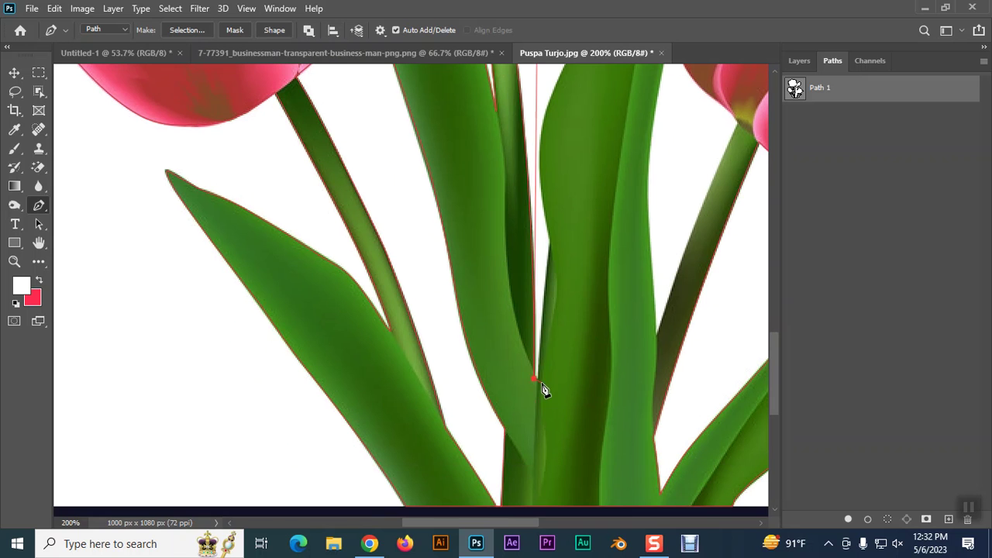
Step: Curve the path up the stem and leaf edge to the top of the stem
{"action": "left_click", "coordinate": [553, 247]}
{"action": "left_click_drag", "start_coordinate": [554, 247], "coordinate": [558, 225]}
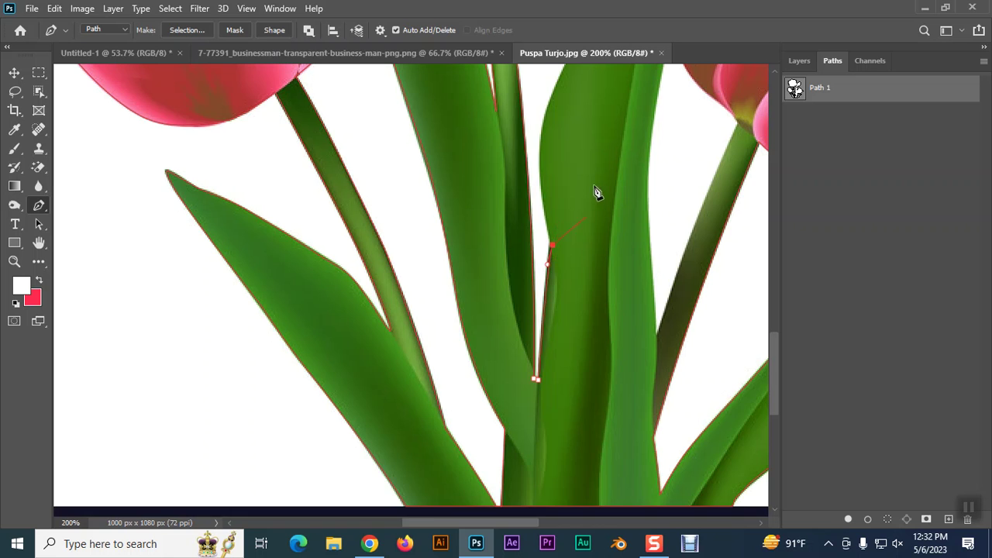
{"action": "left_click_drag", "start_coordinate": [596, 195], "coordinate": [553, 303]}
{"action": "left_click_drag", "start_coordinate": [501, 250], "coordinate": [509, 221]}
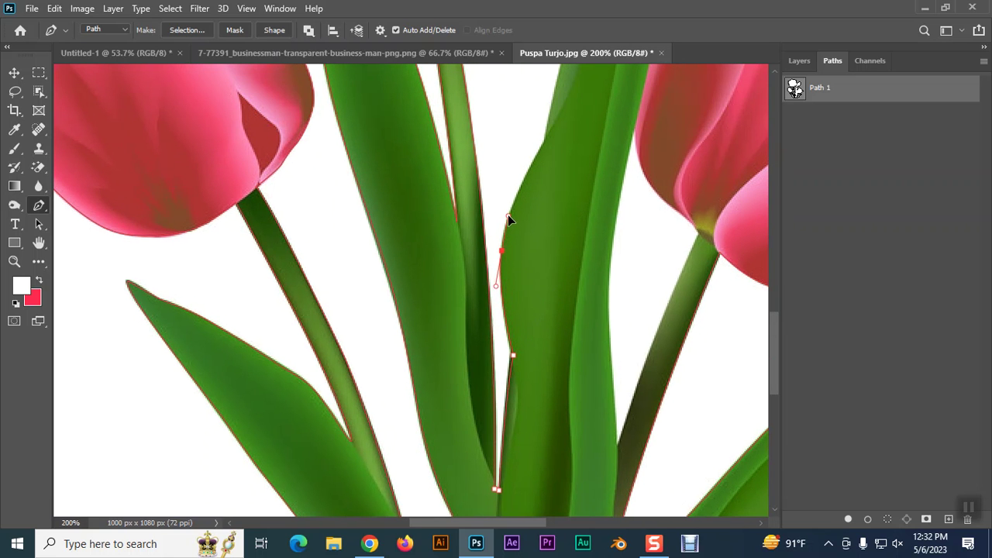
{"action": "left_click_drag", "start_coordinate": [543, 142], "coordinate": [487, 425]}
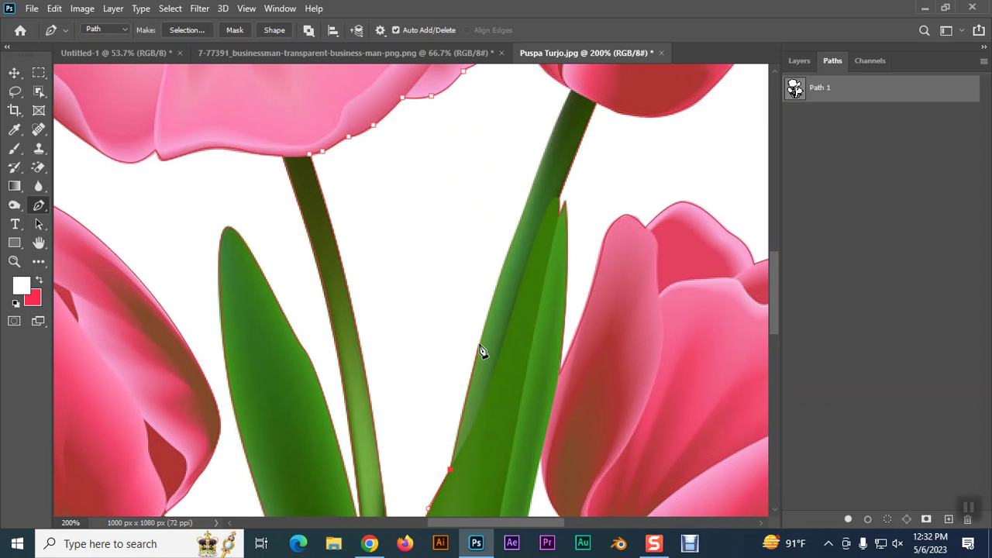
{"action": "left_click_drag", "start_coordinate": [561, 99], "coordinate": [583, 75]}
Step: Add straight segments from the stem top and close the gap outline on its first anchor
{"action": "left_click", "coordinate": [562, 108], "text": "alt"}
{"action": "left_click", "coordinate": [491, 273]}
{"action": "left_click_drag", "start_coordinate": [492, 272], "coordinate": [487, 279]}
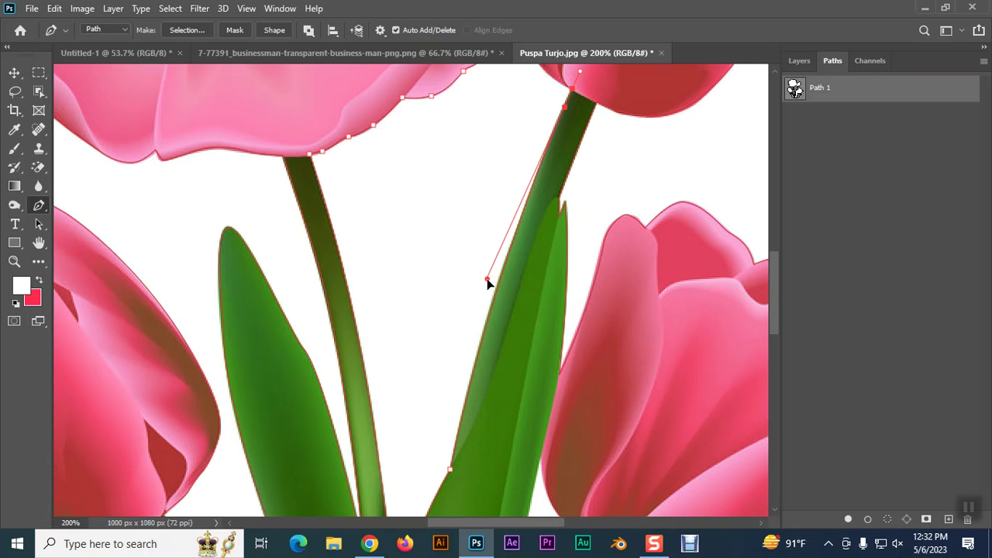
{"action": "scroll", "coordinate": [568, 263], "scroll_direction": "up", "scroll_amount": 1}
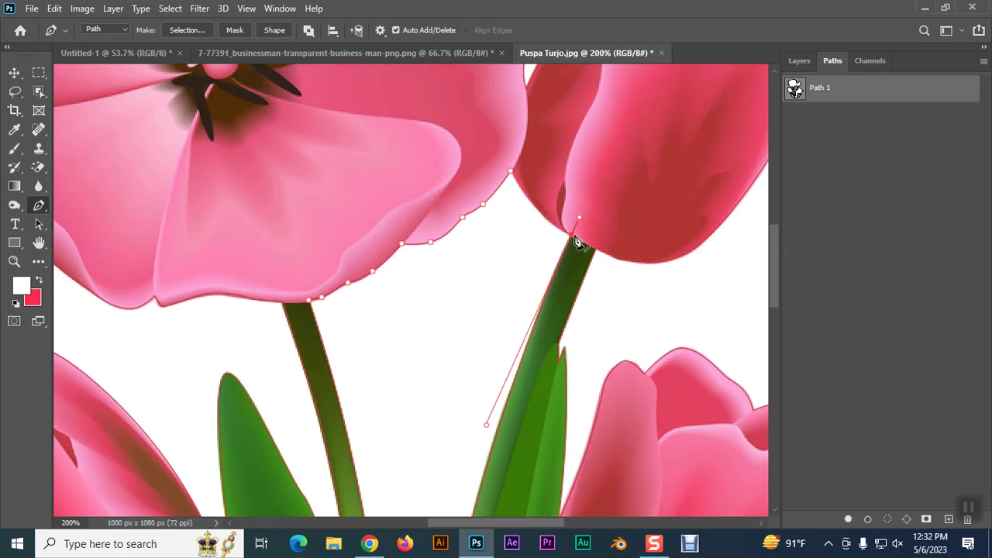
{"action": "left_click", "coordinate": [505, 162], "text": "ctrl"}
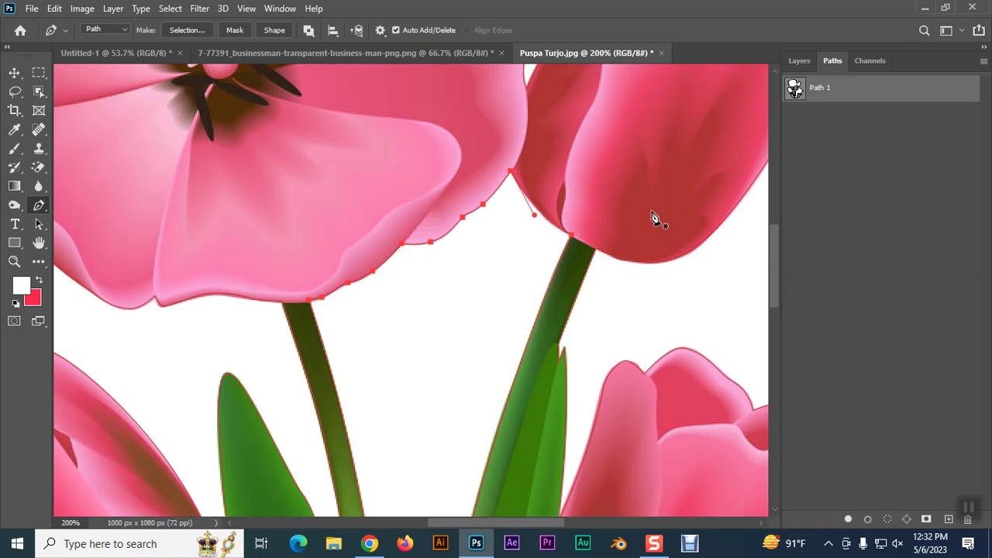
{"action": "left_click", "coordinate": [14, 73]}
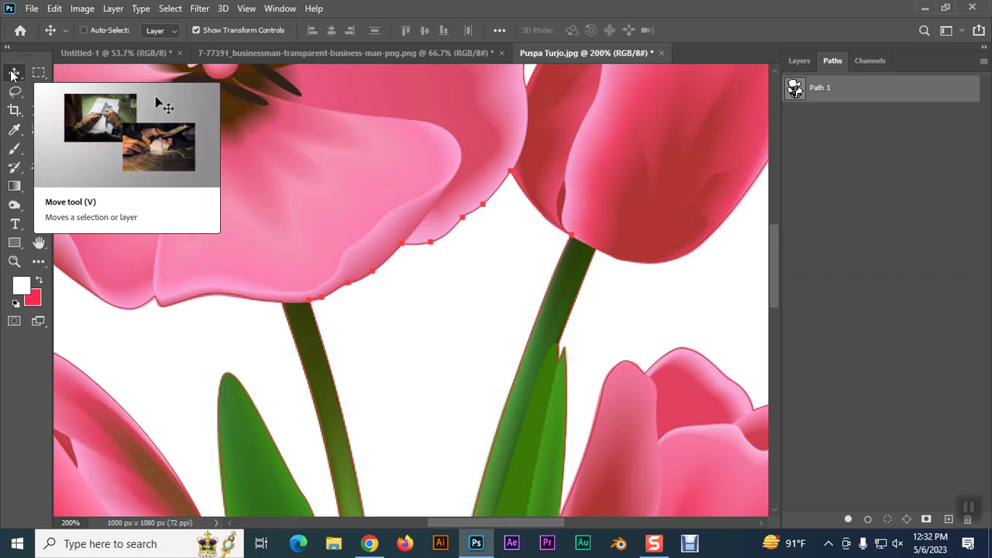
Step: Curve the path down the tulip's left edge to a corner anchor at the stem junction
{"action": "left_click_drag", "start_coordinate": [661, 334], "coordinate": [525, 129]}
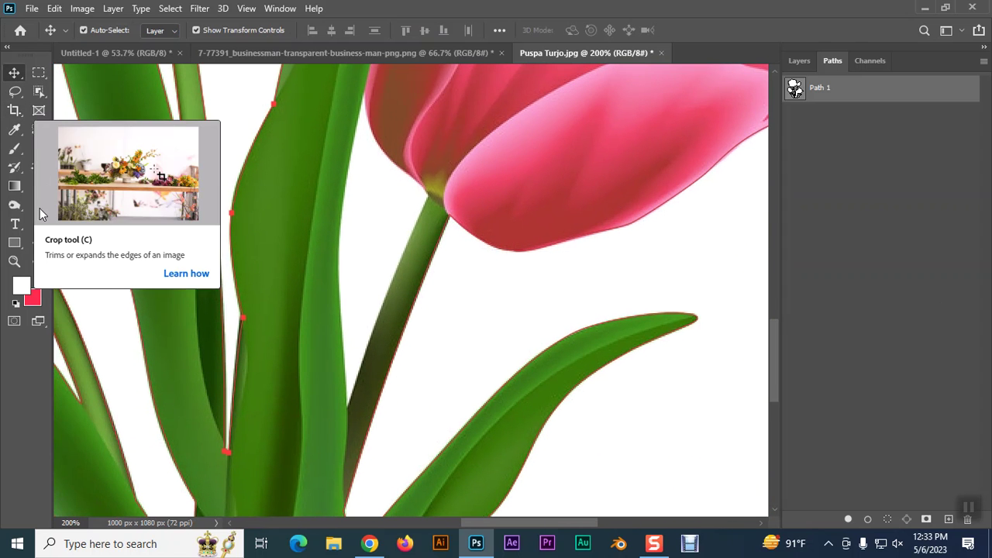
{"action": "left_click", "coordinate": [41, 207]}
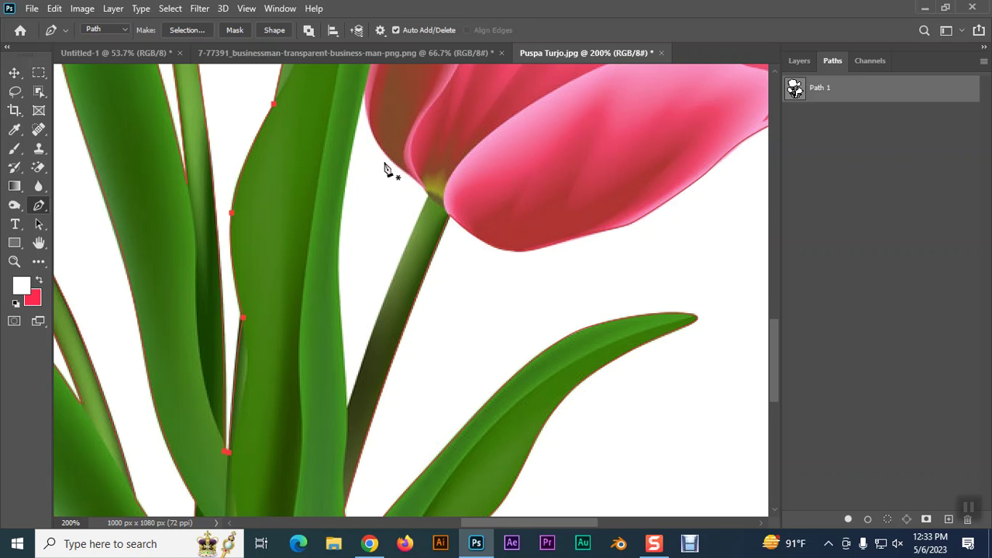
{"action": "scroll", "coordinate": [386, 162], "scroll_direction": "up", "scroll_amount": 2}
{"action": "left_click_drag", "start_coordinate": [409, 182], "coordinate": [443, 306]}
{"action": "left_click", "coordinate": [385, 179]}
{"action": "left_click_drag", "start_coordinate": [402, 250], "coordinate": [421, 291]}
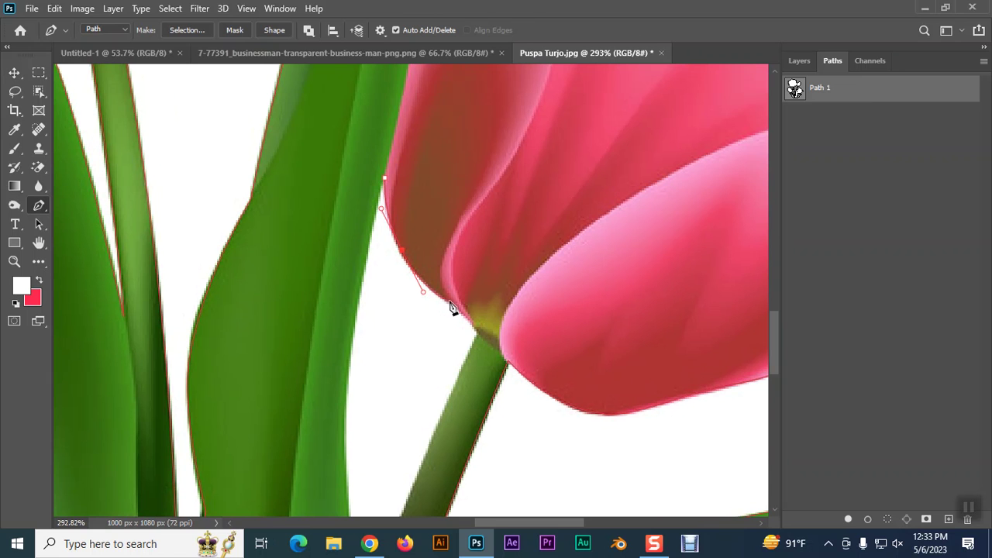
{"action": "left_click_drag", "start_coordinate": [479, 337], "coordinate": [483, 360]}
{"action": "left_click", "coordinate": [480, 341], "text": "alt"}
Step: Continue anchors along the stem's left edge and up the tall leaf's edge
{"action": "scroll", "coordinate": [504, 383], "scroll_direction": "down", "scroll_amount": 5}
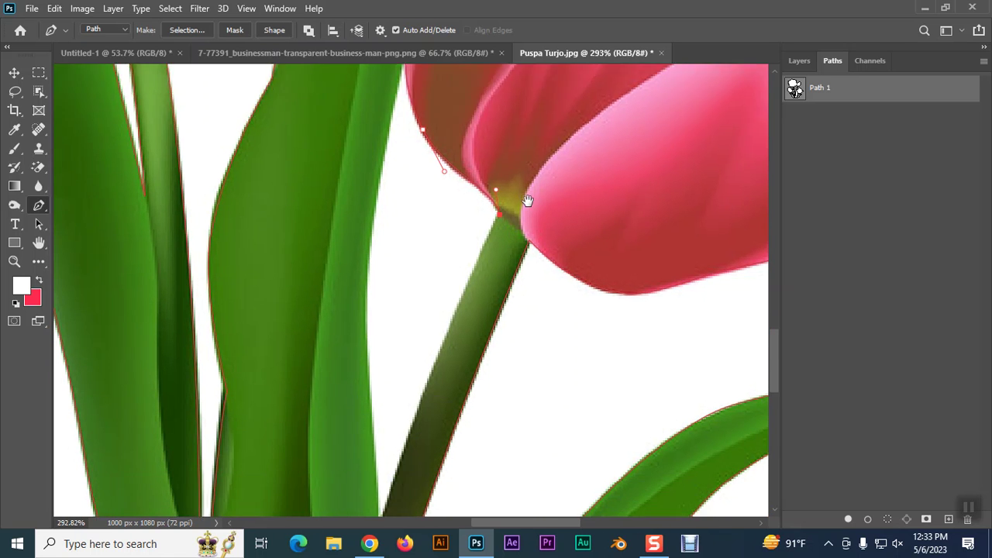
{"action": "left_click_drag", "start_coordinate": [380, 465], "coordinate": [372, 495]}
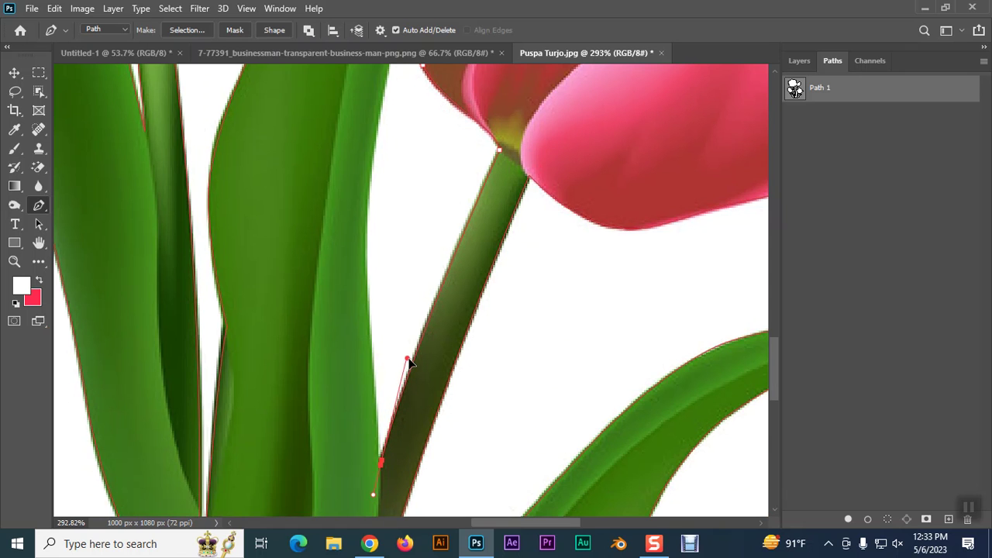
{"action": "left_click", "coordinate": [422, 320]}
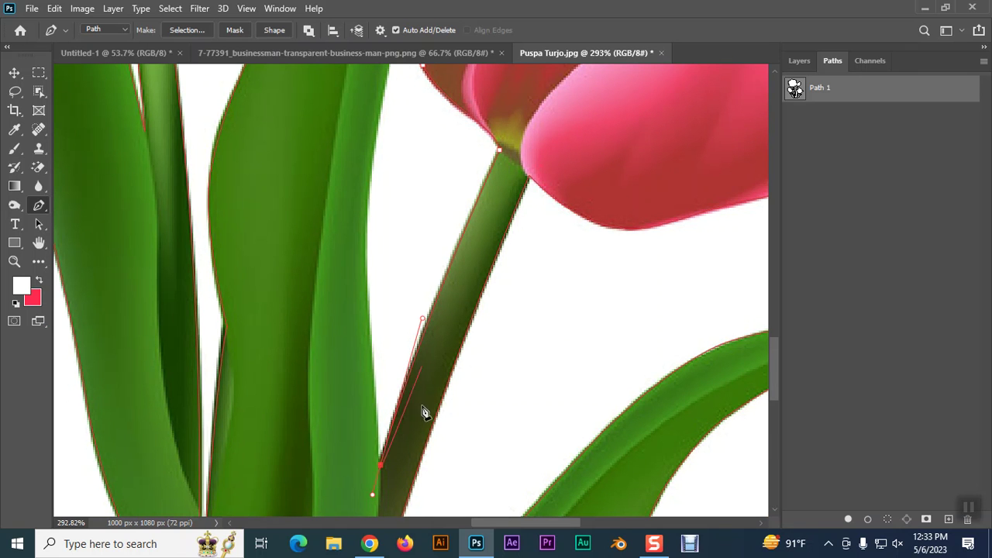
{"action": "left_click_drag", "start_coordinate": [383, 267], "coordinate": [350, 379]}
{"action": "left_click", "coordinate": [377, 145]}
{"action": "left_click_drag", "start_coordinate": [378, 139], "coordinate": [400, 92]}
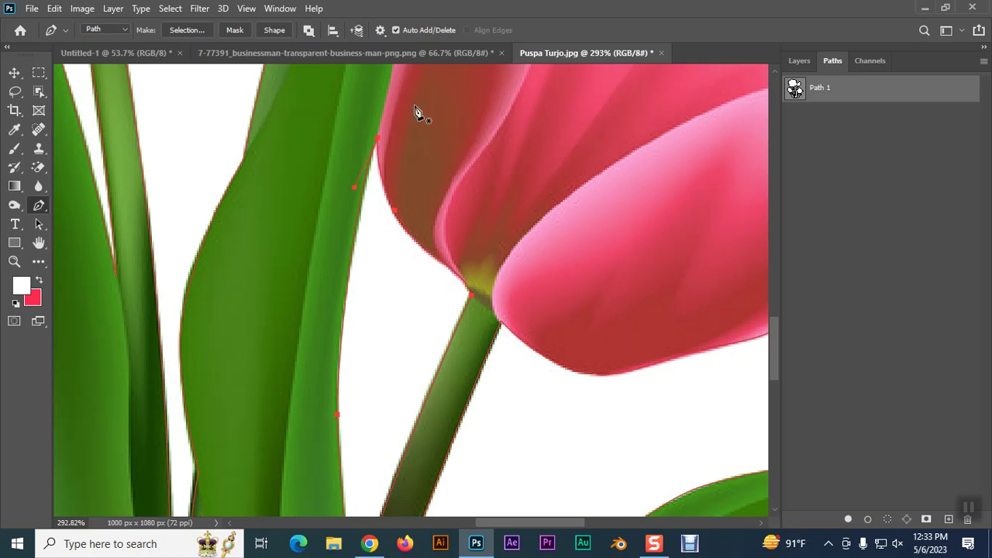
{"action": "scroll", "coordinate": [502, 217], "scroll_direction": "down", "scroll_amount": 4}
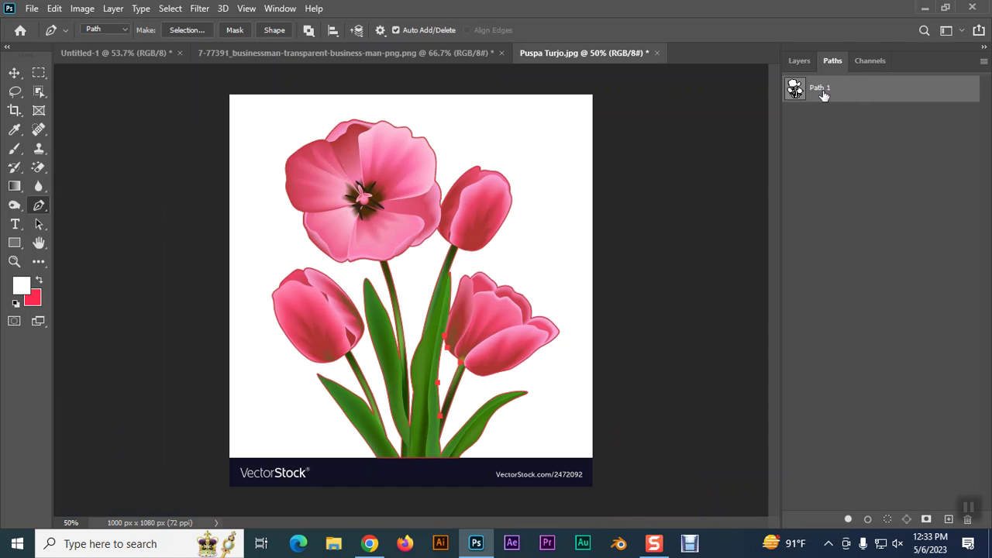
{"action": "left_click", "coordinate": [14, 76]}
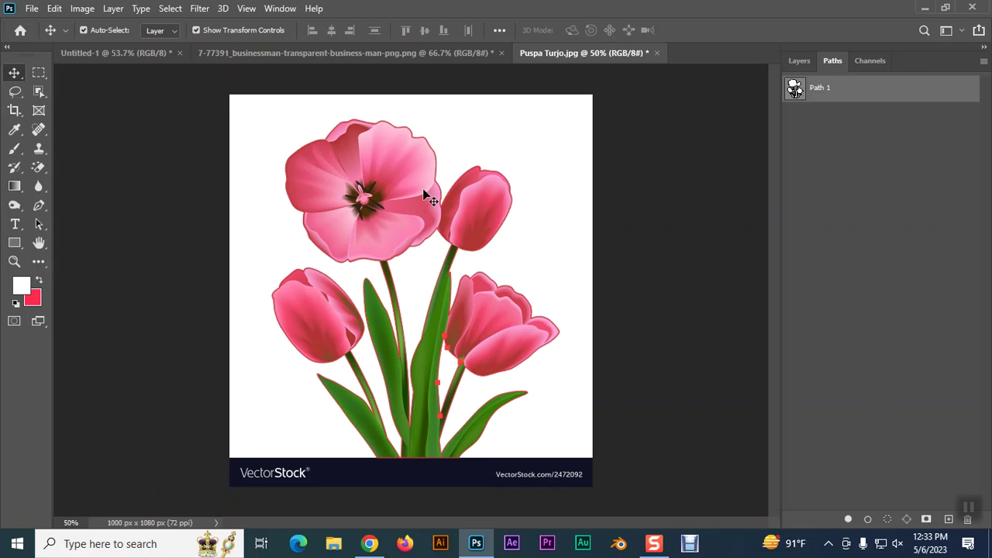
{"action": "right_click", "coordinate": [828, 96]}
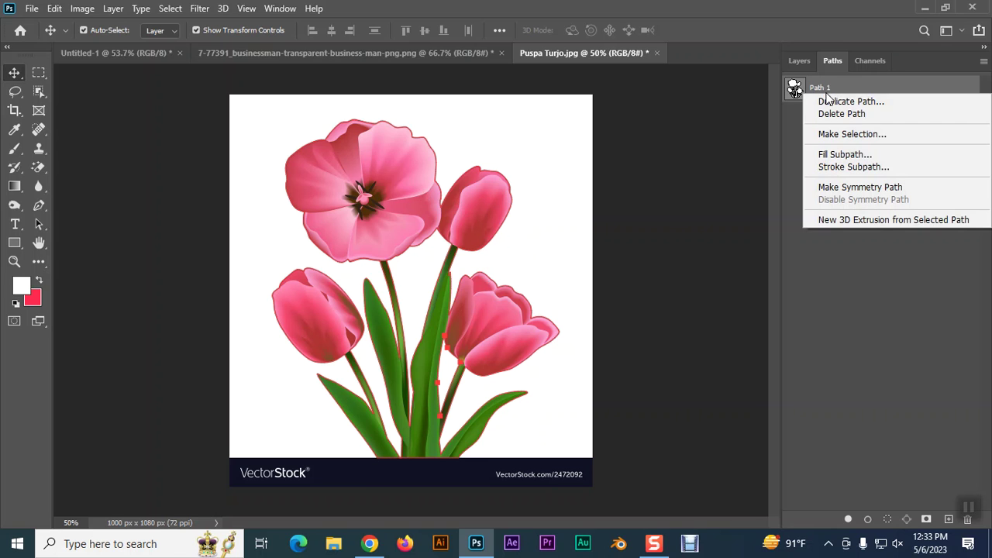
{"action": "left_click", "coordinate": [845, 136]}
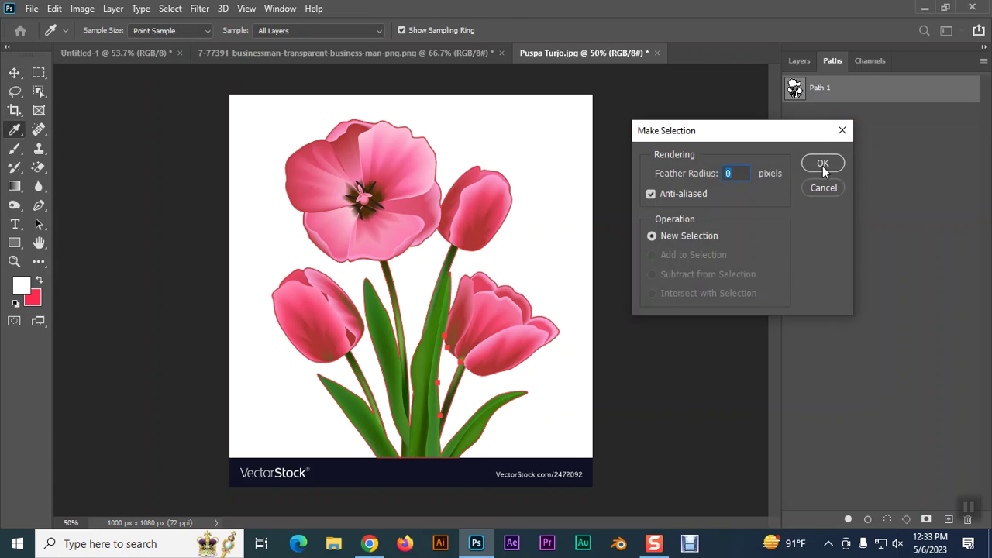
{"action": "left_click", "coordinate": [823, 164]}
{"action": "key", "text": "v"}
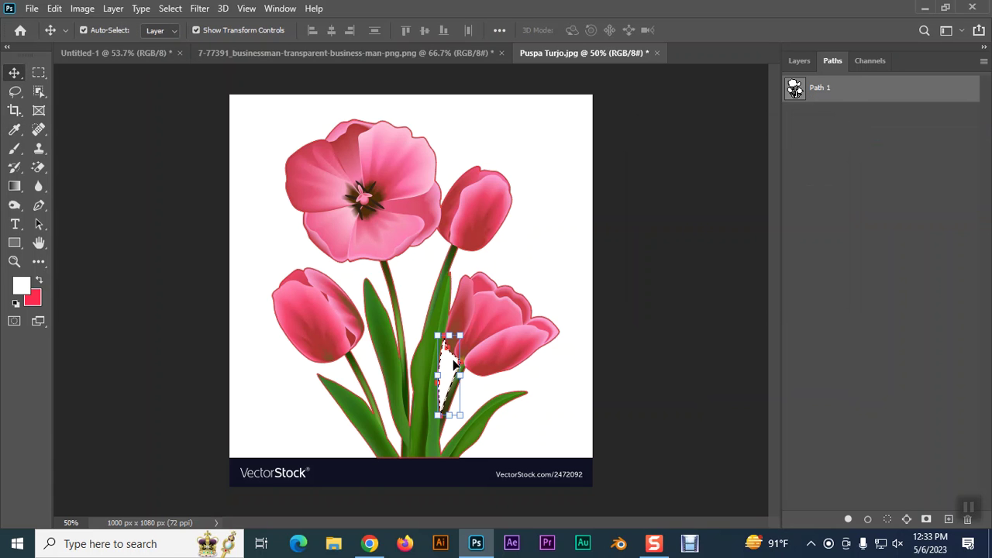
{"action": "key", "text": "ctrl+d"}
{"action": "left_click", "coordinate": [840, 285]}
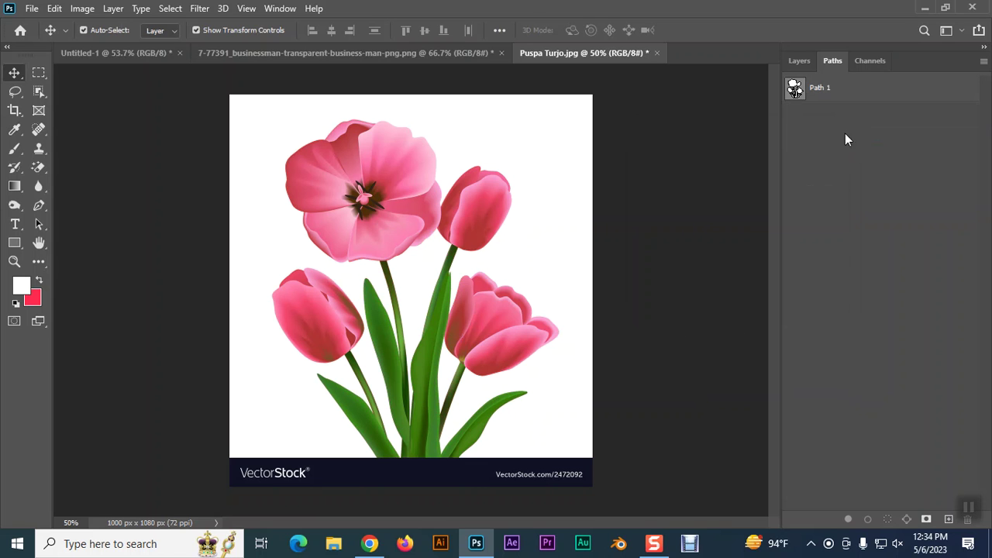
Step: Load Path 1 as a selection around the tulips and float the Paths panel out
{"action": "left_click", "coordinate": [808, 91]}
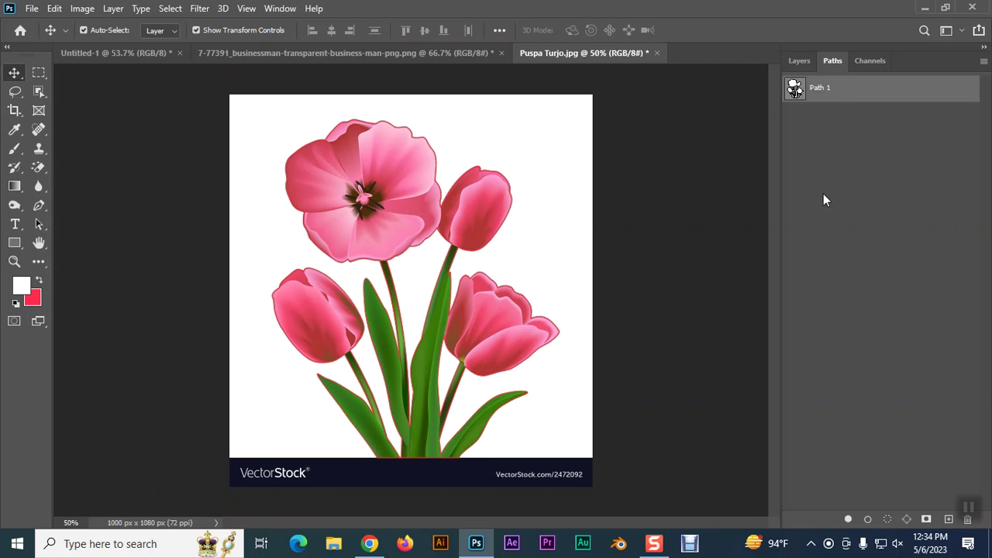
{"action": "left_click", "coordinate": [887, 520]}
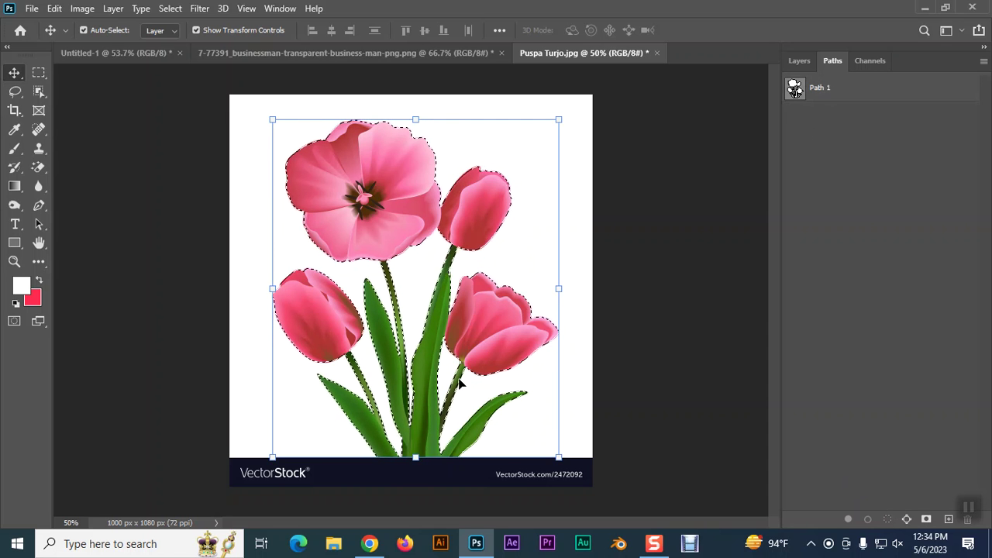
{"action": "key", "text": "ctrl+d"}
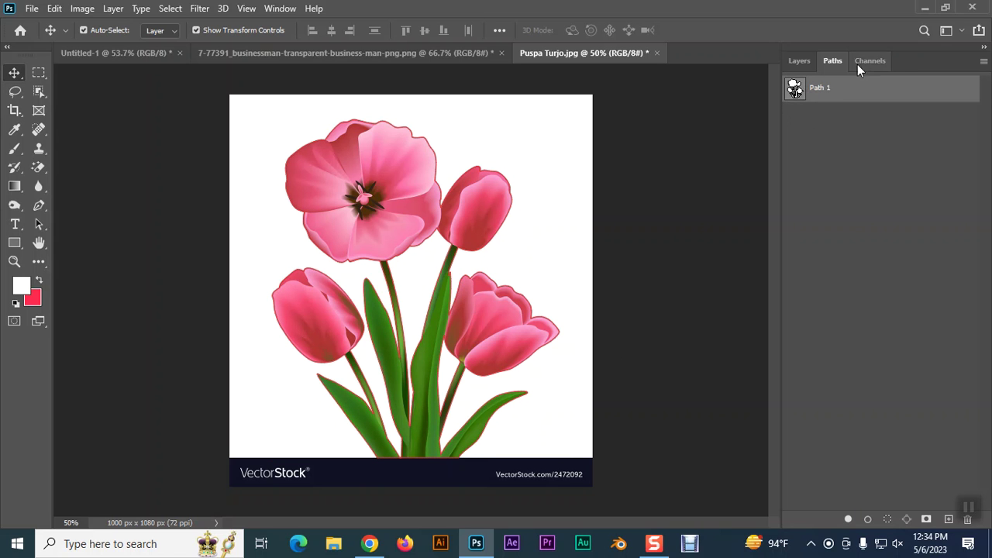
{"action": "left_click_drag", "start_coordinate": [908, 52], "coordinate": [695, 10]}
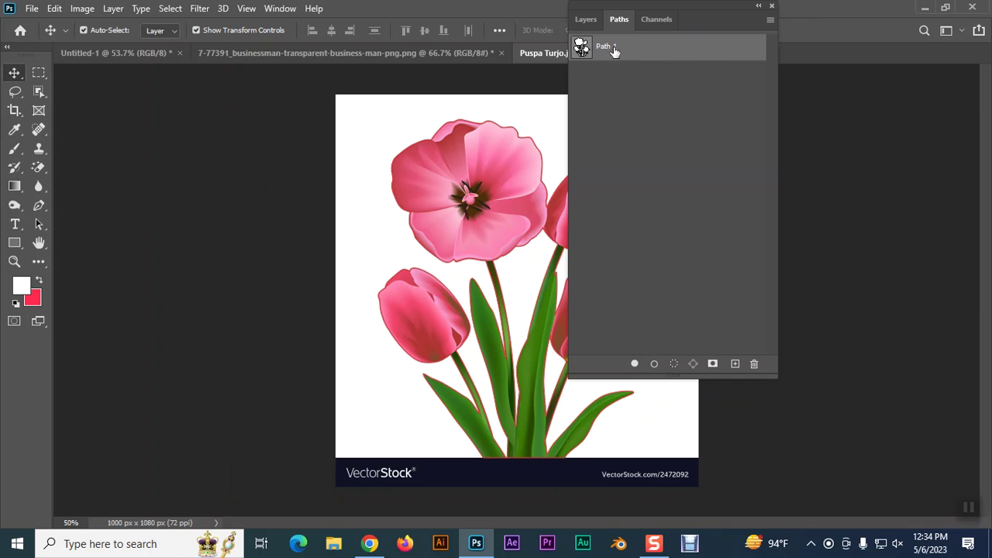
{"action": "left_click", "coordinate": [674, 365]}
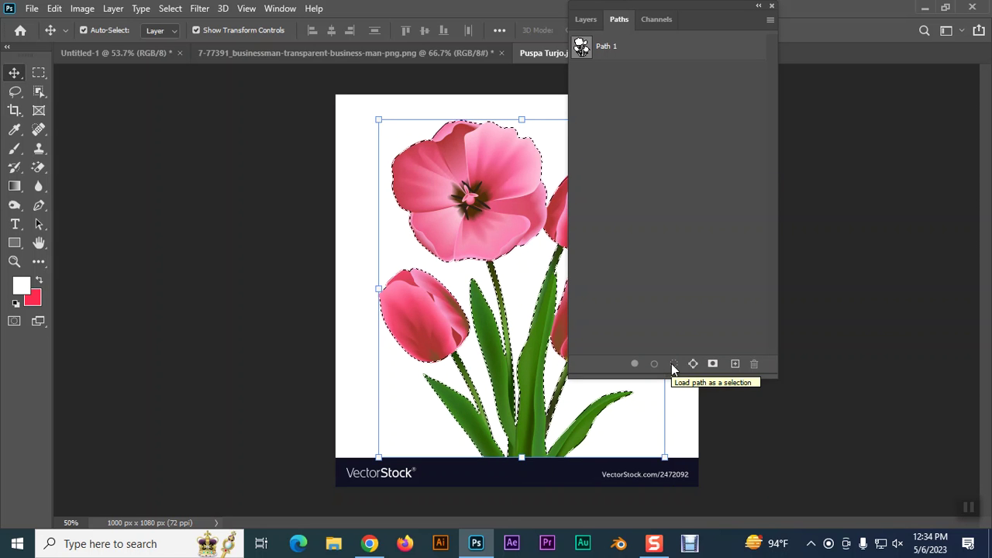
{"action": "left_click_drag", "start_coordinate": [633, 6], "coordinate": [779, 17]}
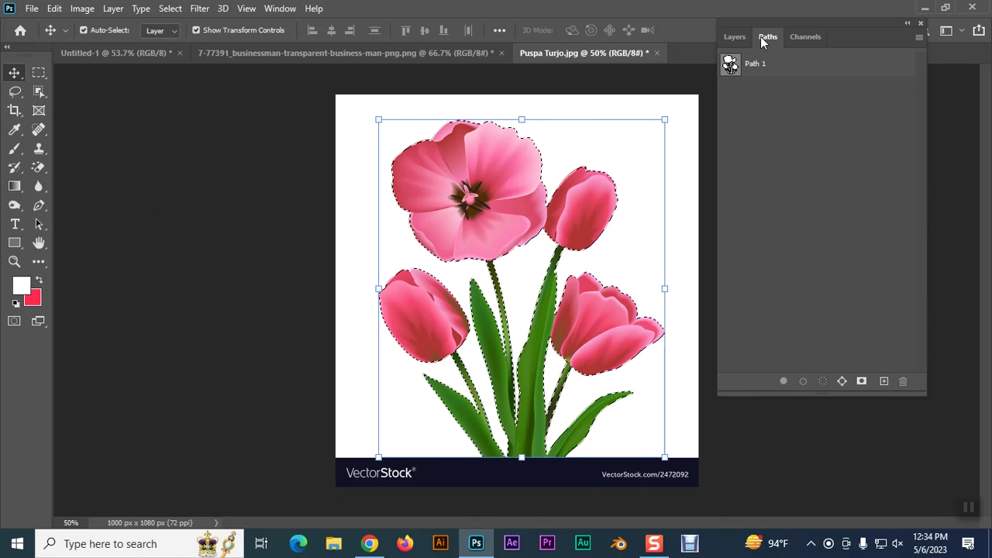
Step: Reload Path 1 as a selection with Ctrl+click on its thumbnail, then re-dock the panel
{"action": "key", "text": "ctrl+d"}
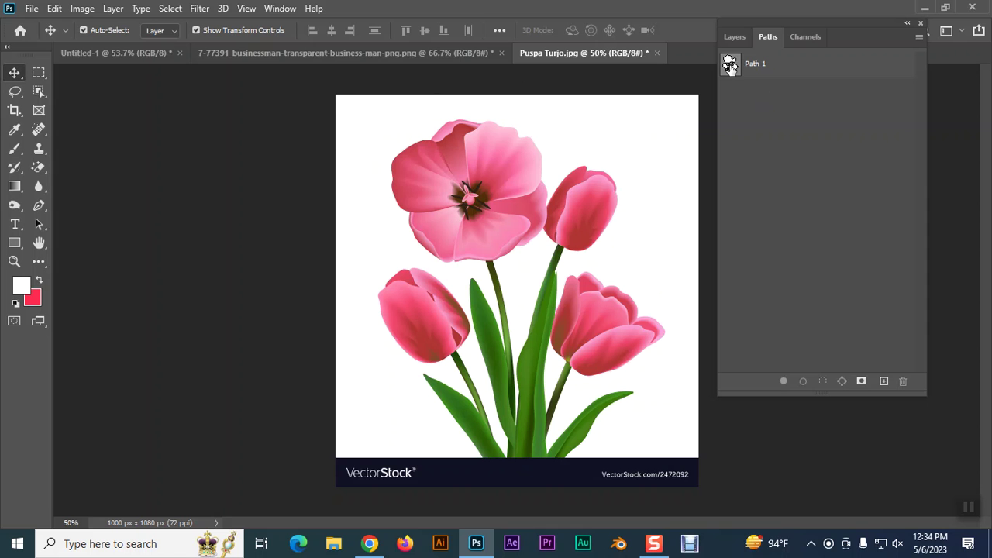
{"action": "key", "text": "ctrl"}
{"action": "left_click", "coordinate": [731, 66], "text": "ctrl"}
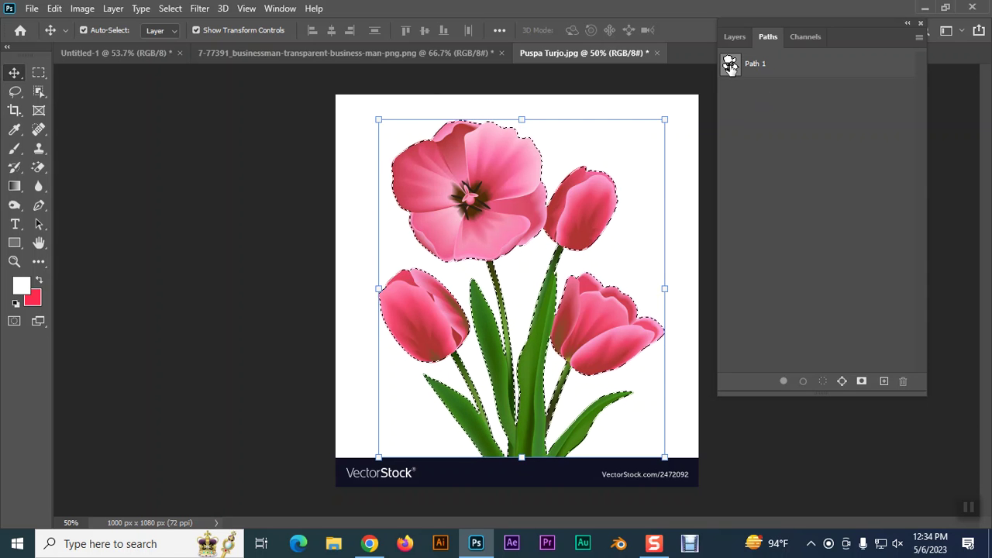
{"action": "key", "text": "ctrl+d"}
{"action": "right_click", "coordinate": [756, 72]}
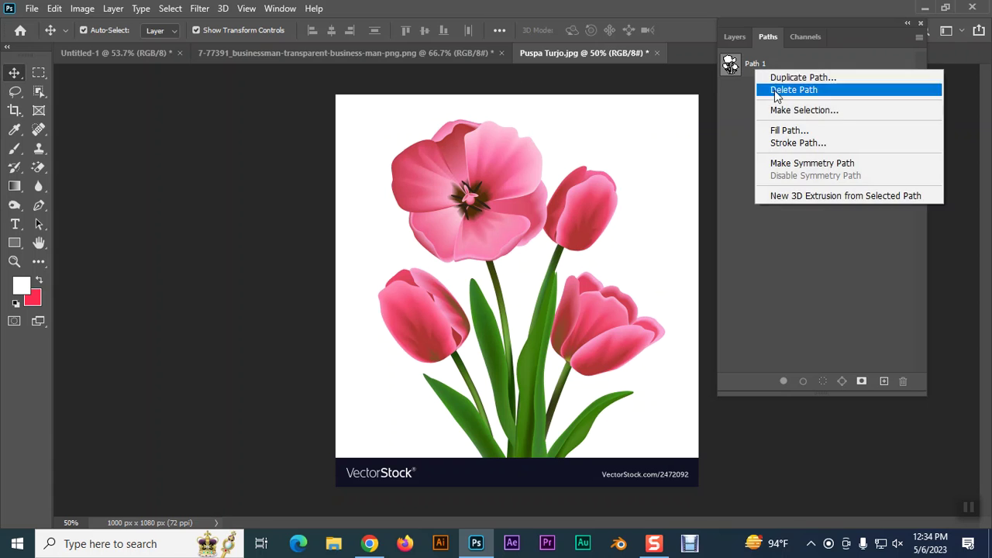
{"action": "left_click", "coordinate": [742, 111]}
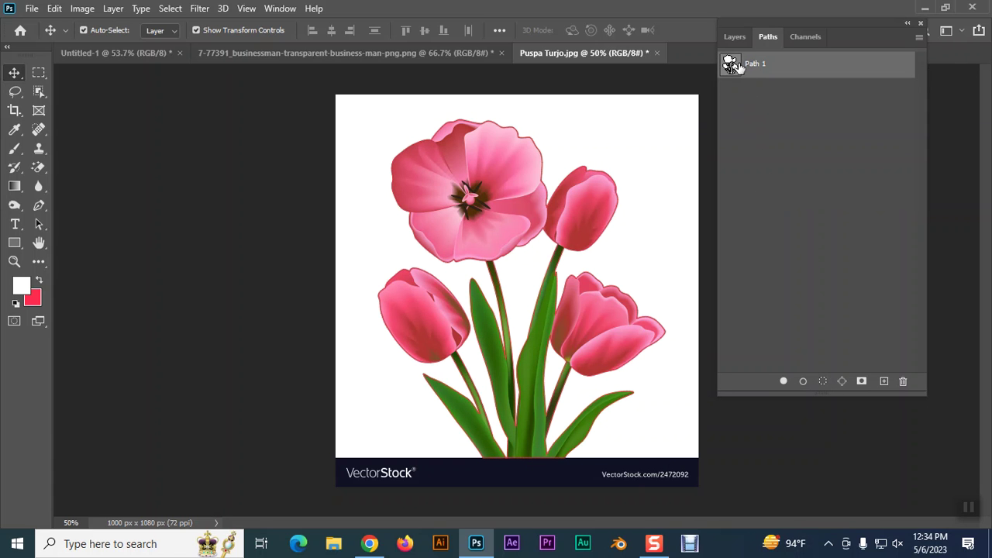
{"action": "key", "text": "ctrl"}
{"action": "left_click", "coordinate": [731, 66], "text": "ctrl"}
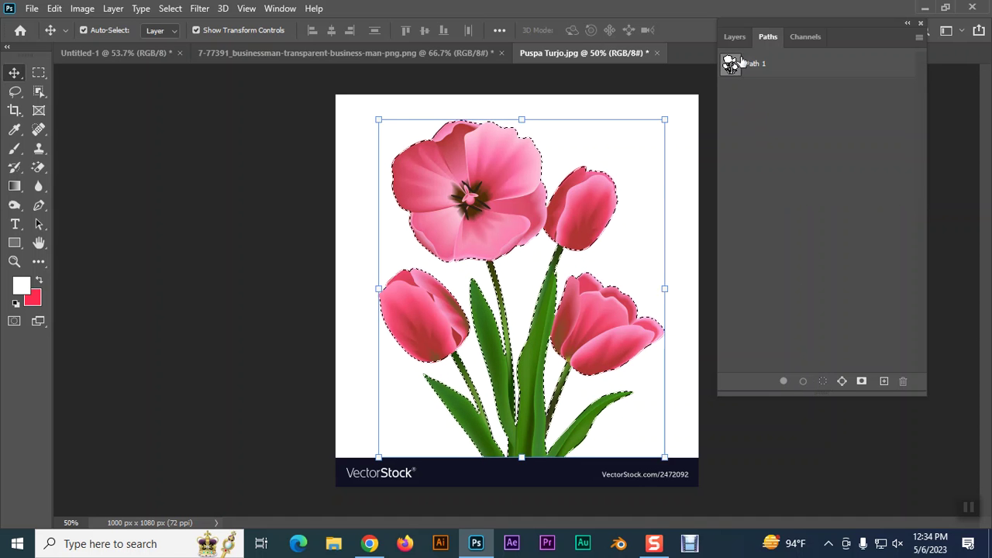
{"action": "left_click_drag", "start_coordinate": [747, 23], "coordinate": [811, 43]}
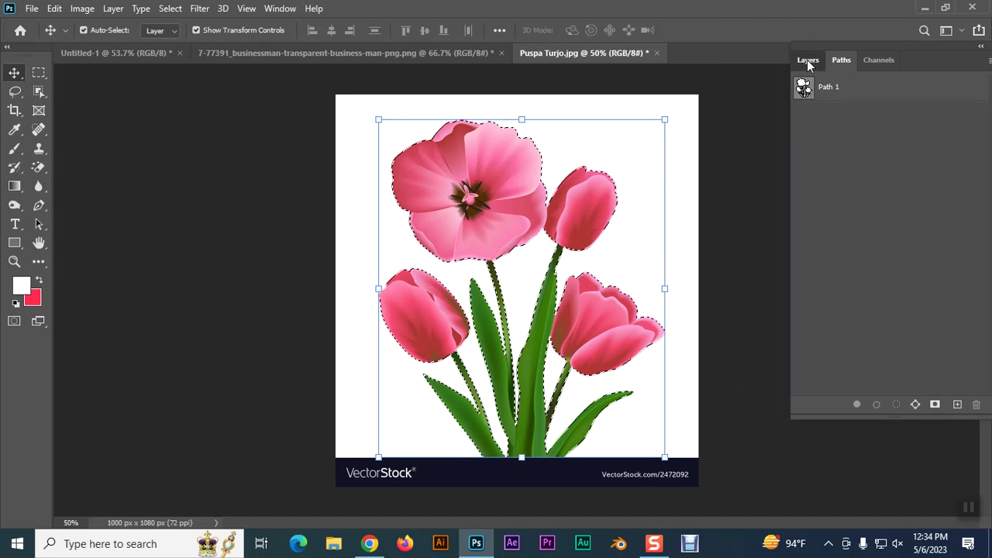
Step: Copy the selected tulips onto Layer 1 and hide the Background layer
{"action": "left_click", "coordinate": [808, 60]}
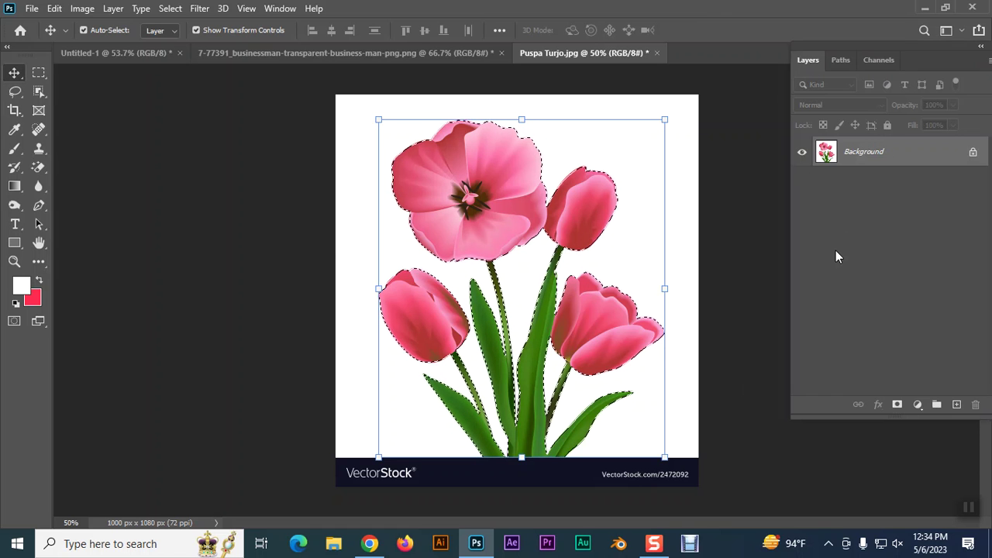
{"action": "key", "text": "ctrl+j"}
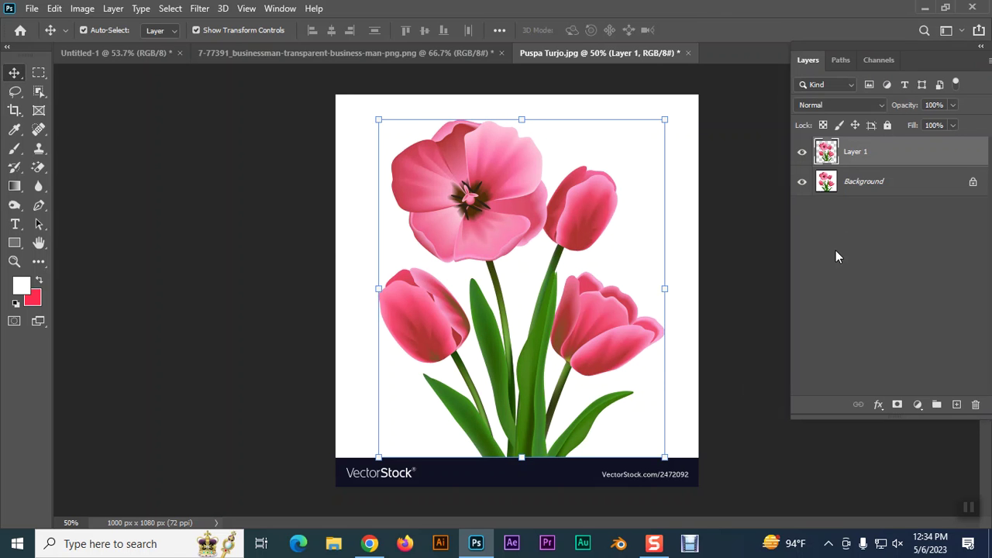
{"action": "left_click", "coordinate": [802, 181]}
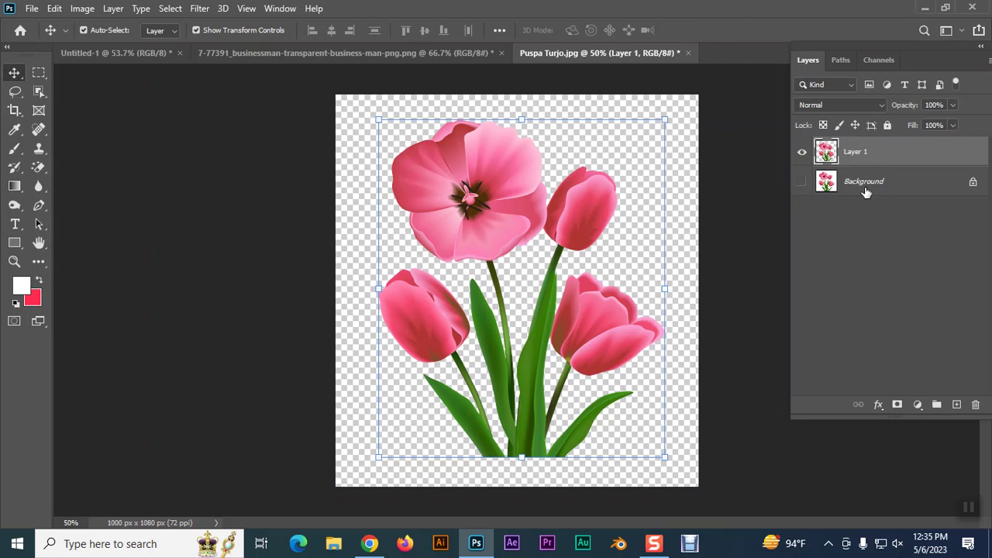
{"action": "left_click", "coordinate": [866, 186]}
Step: Add a new Layer 2 above Background and fill it with pure black
{"action": "left_click", "coordinate": [956, 405]}
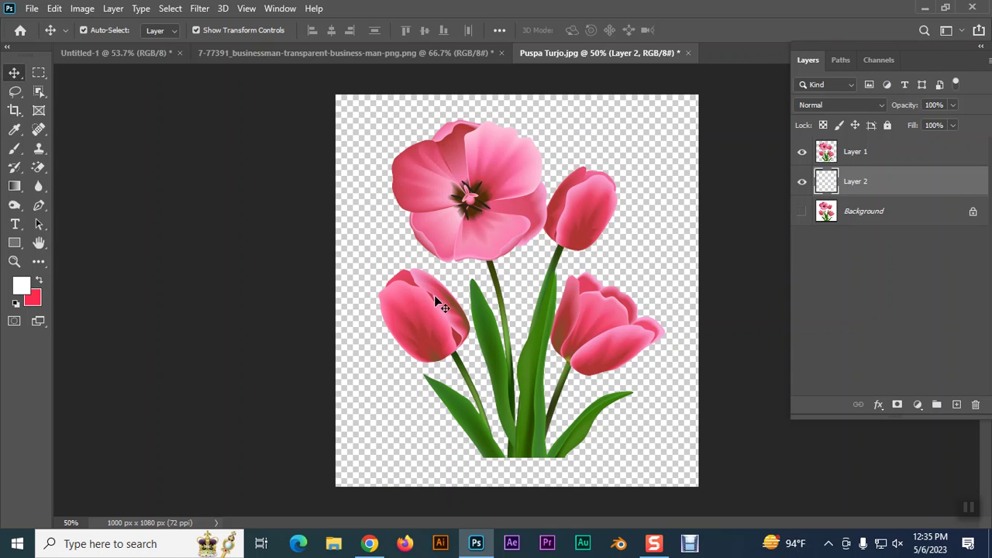
{"action": "left_click", "coordinate": [21, 286]}
{"action": "left_click", "coordinate": [553, 411]}
{"action": "left_click_drag", "start_coordinate": [553, 410], "coordinate": [522, 466]}
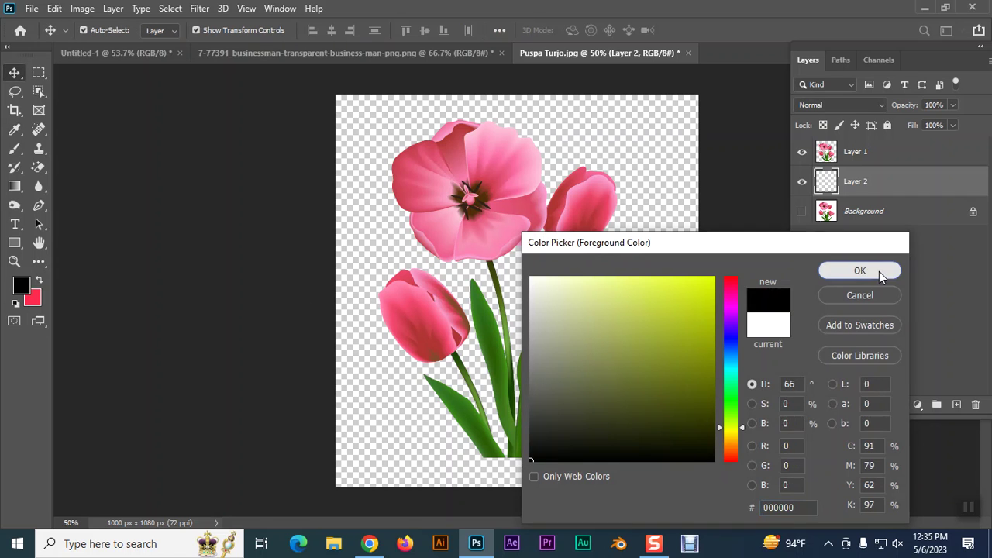
{"action": "left_click", "coordinate": [879, 272]}
{"action": "key", "text": "alt+BackSpace"}
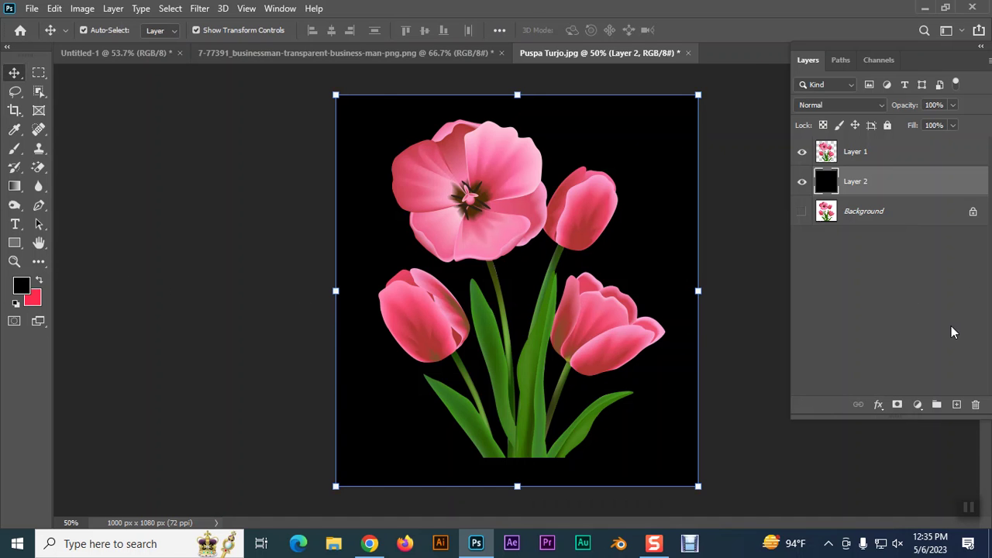
{"action": "key", "text": "ctrl+plus"}
{"action": "key", "text": "ctrl+plus"}
{"action": "key", "text": "ctrl+plus"}
{"action": "key", "text": "ctrl+plus"}
{"action": "key", "text": "ctrl+plus"}
{"action": "key", "text": "ctrl+plus"}
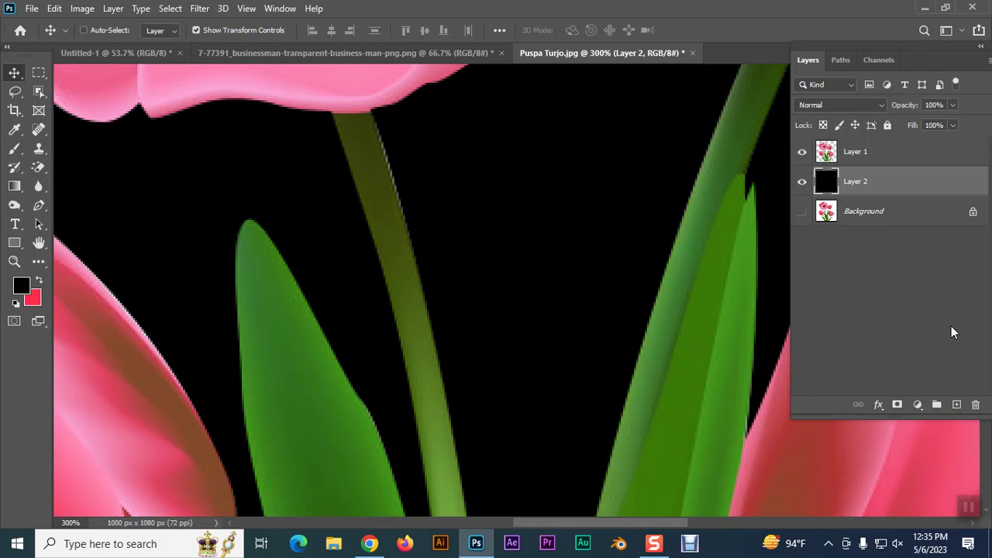
Step: Inspect a petal edge up close, then hide the black Layer 2
{"action": "scroll", "coordinate": [598, 401], "scroll_direction": "up", "scroll_amount": 5}
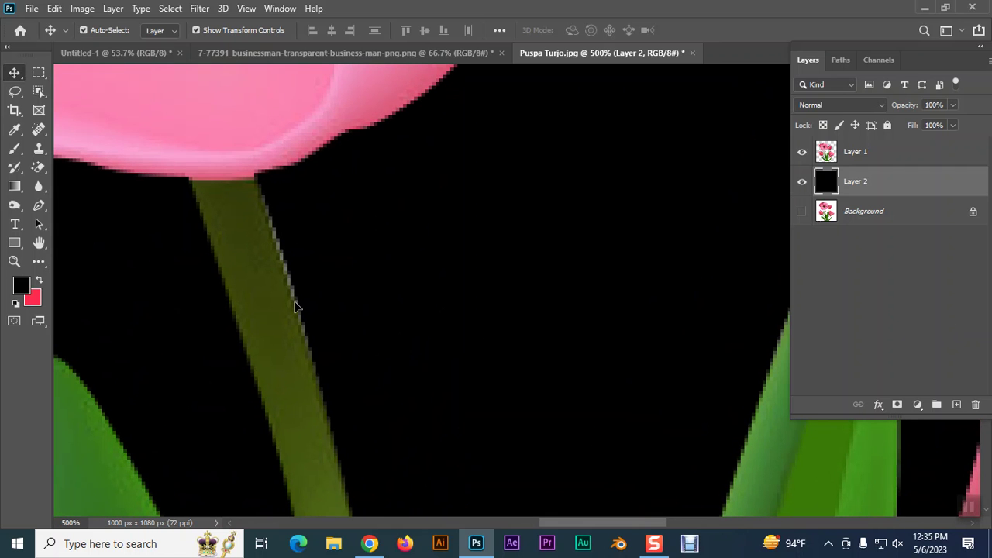
{"action": "left_click_drag", "start_coordinate": [522, 171], "coordinate": [464, 99]}
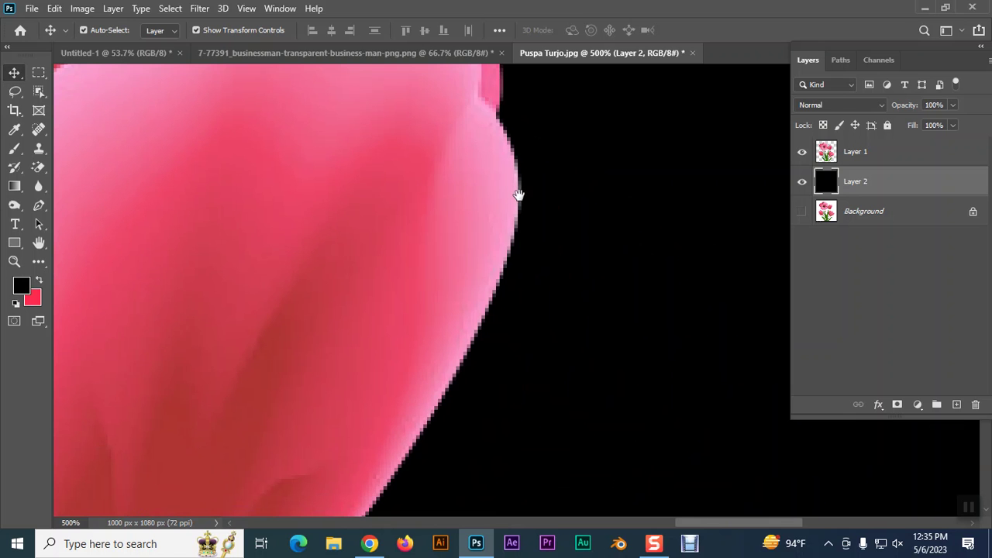
{"action": "scroll", "coordinate": [520, 200], "scroll_direction": "down", "scroll_amount": 7}
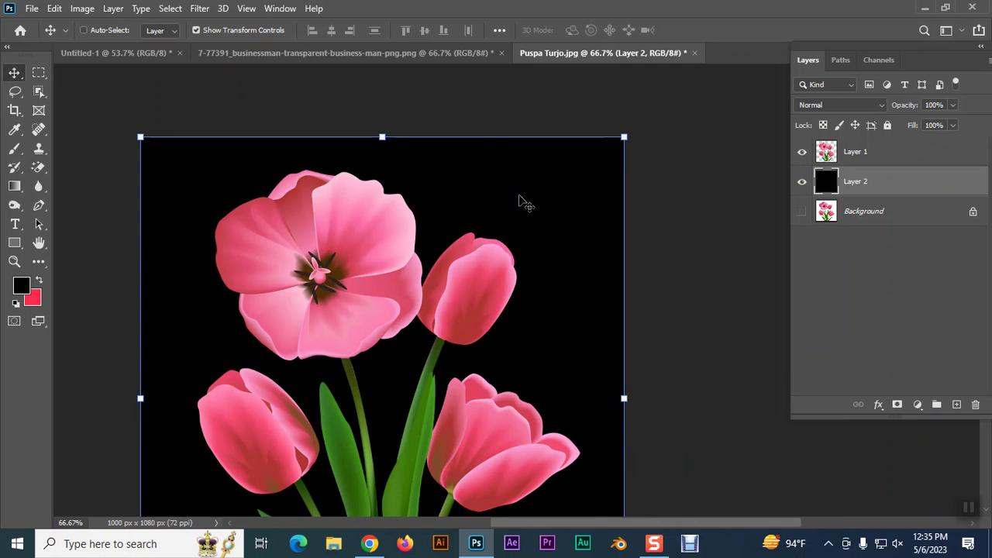
{"action": "scroll", "coordinate": [521, 200], "scroll_direction": "down", "scroll_amount": 2}
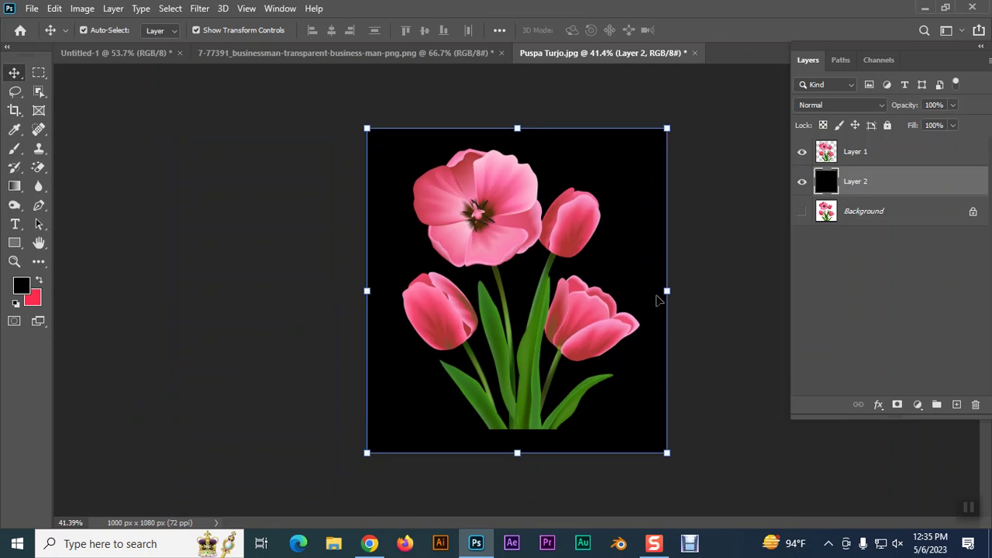
{"action": "scroll", "coordinate": [656, 301], "scroll_direction": "up", "scroll_amount": 2}
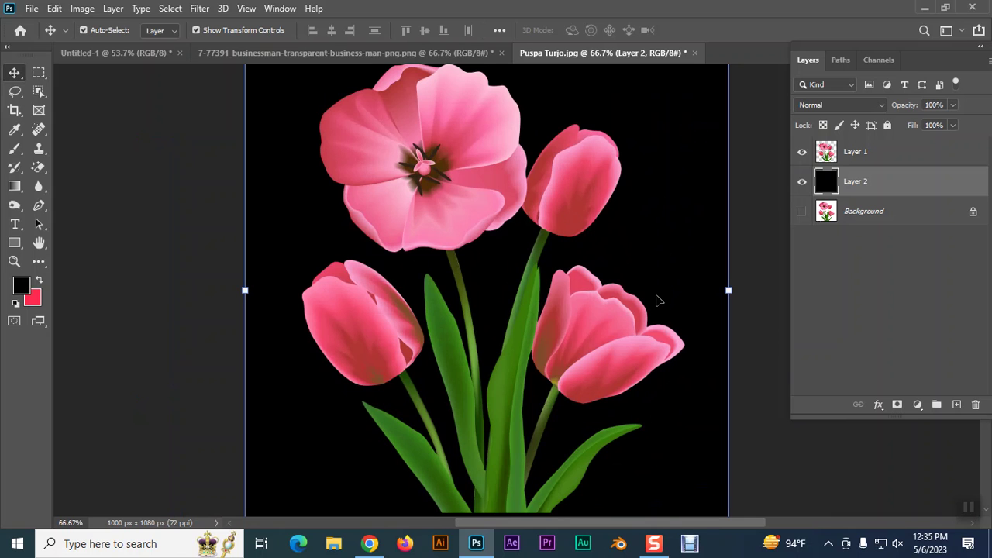
{"action": "left_click", "coordinate": [803, 181]}
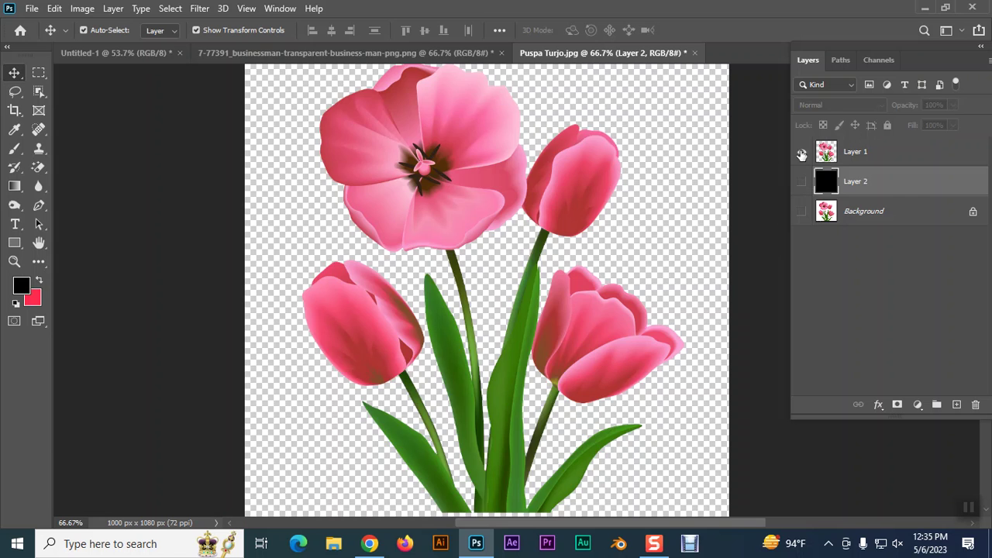
Step: Hide Layer 1 and show the original Background tulip image, zoomed out
{"action": "left_click", "coordinate": [803, 152]}
{"action": "left_click", "coordinate": [851, 215]}
{"action": "left_click", "coordinate": [802, 214]}
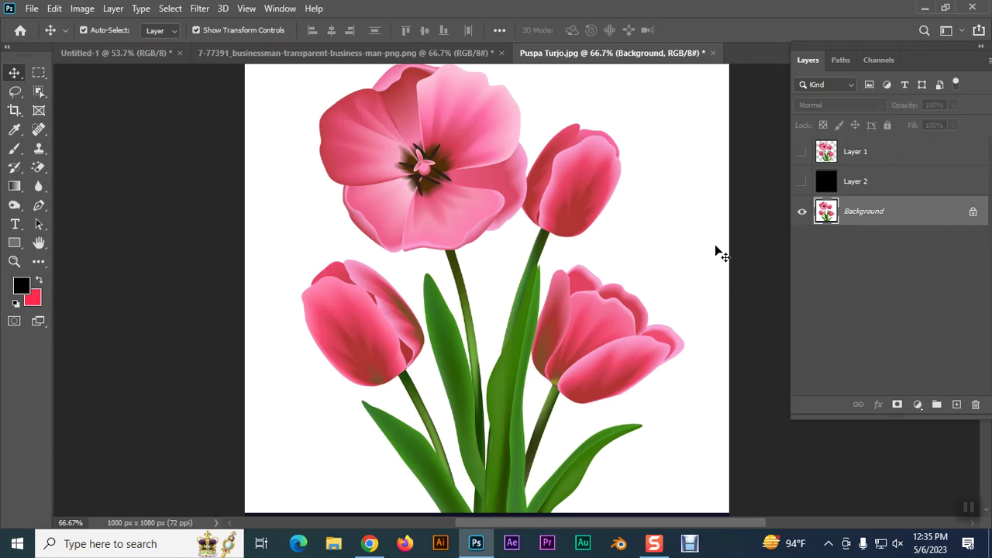
{"action": "key", "text": "ctrl+minus"}
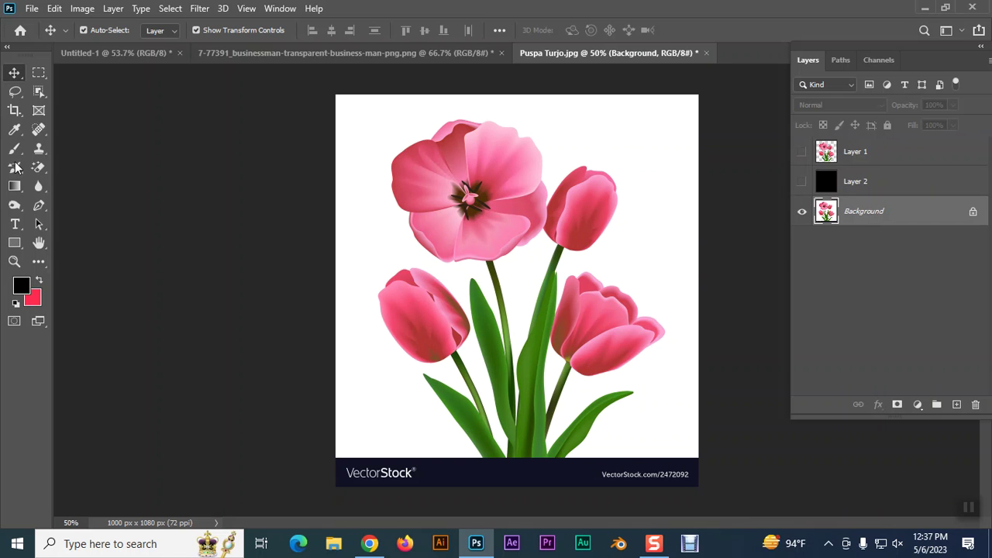
Step: Select the bouquet with the Object Selection Tool, then try the Magic Wand and Move Tool
{"action": "left_click", "coordinate": [39, 92]}
{"action": "left_click_drag", "start_coordinate": [346, 106], "coordinate": [695, 463]}
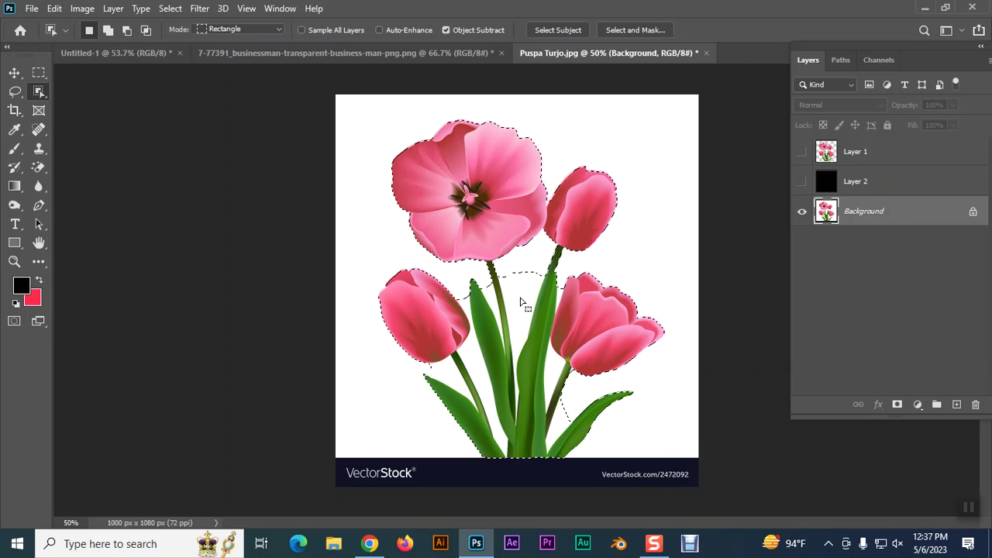
{"action": "right_click", "coordinate": [42, 96]}
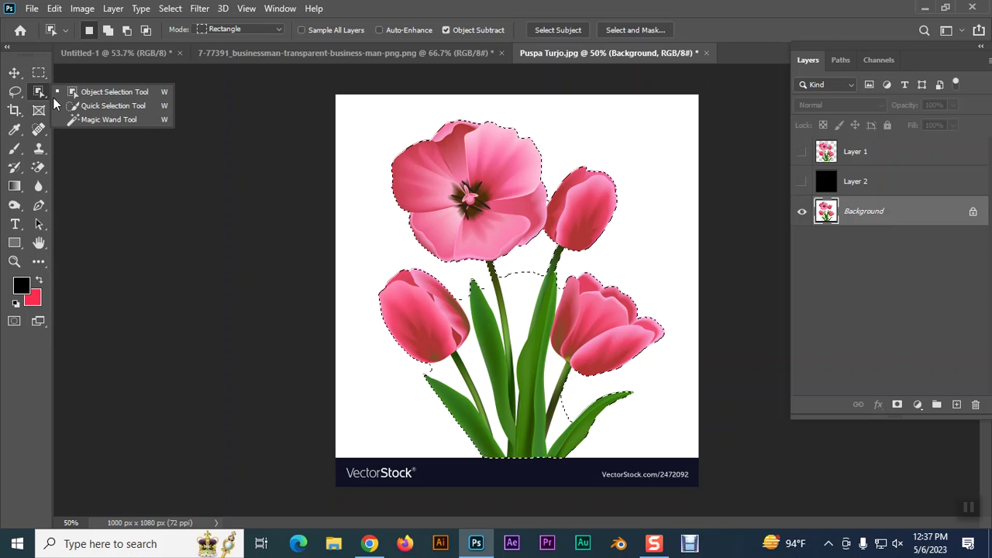
{"action": "left_click", "coordinate": [83, 121]}
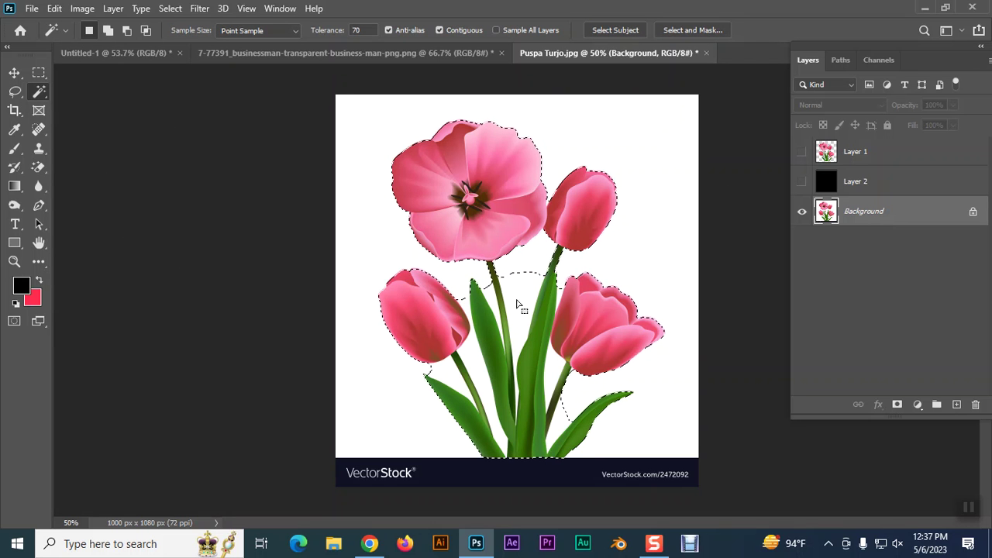
{"action": "left_click", "coordinate": [14, 72]}
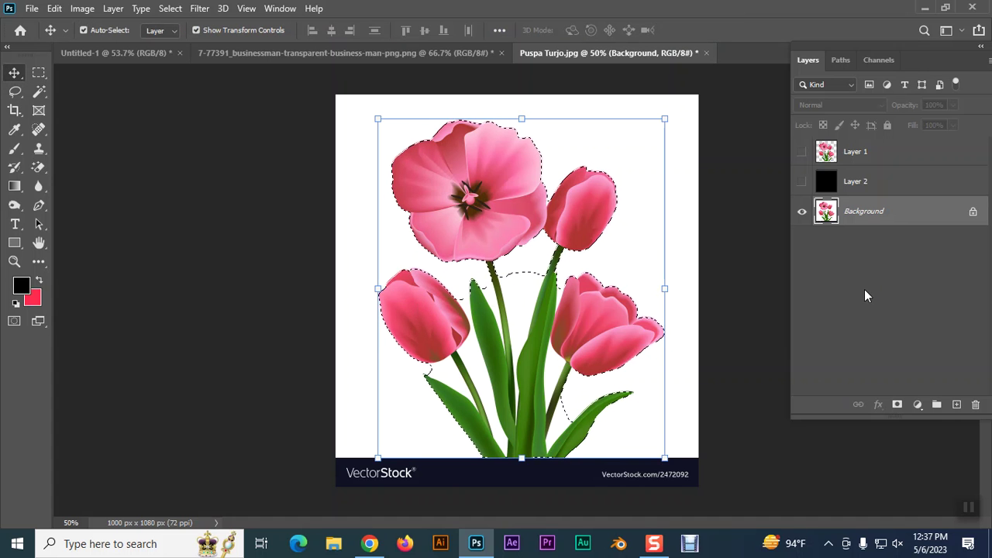
Step: Copy the selection to Layer 3, stack it above black Layer 2, and show Layers 1 and 2
{"action": "key", "text": "ctrl+j"}
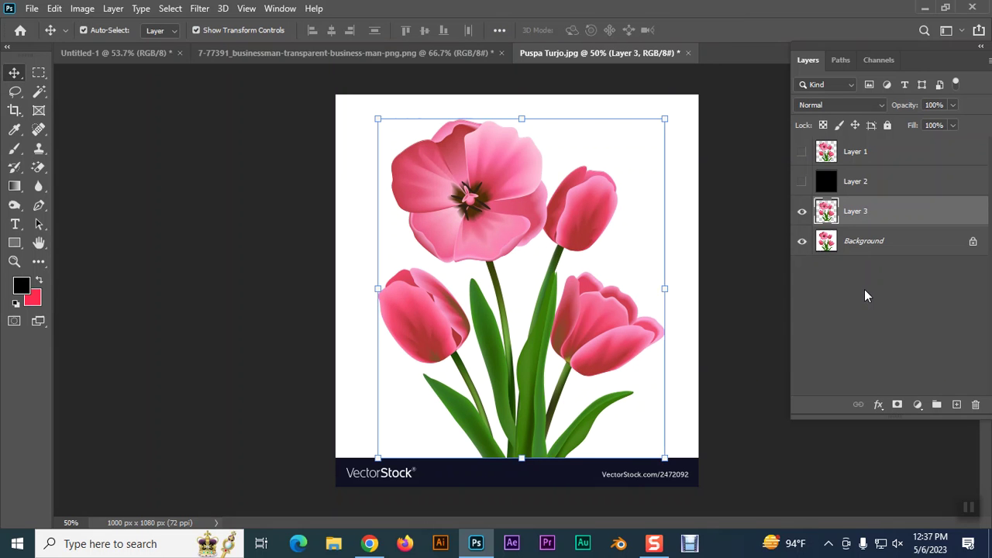
{"action": "left_click", "coordinate": [803, 241]}
{"action": "left_click_drag", "start_coordinate": [868, 216], "coordinate": [853, 171]}
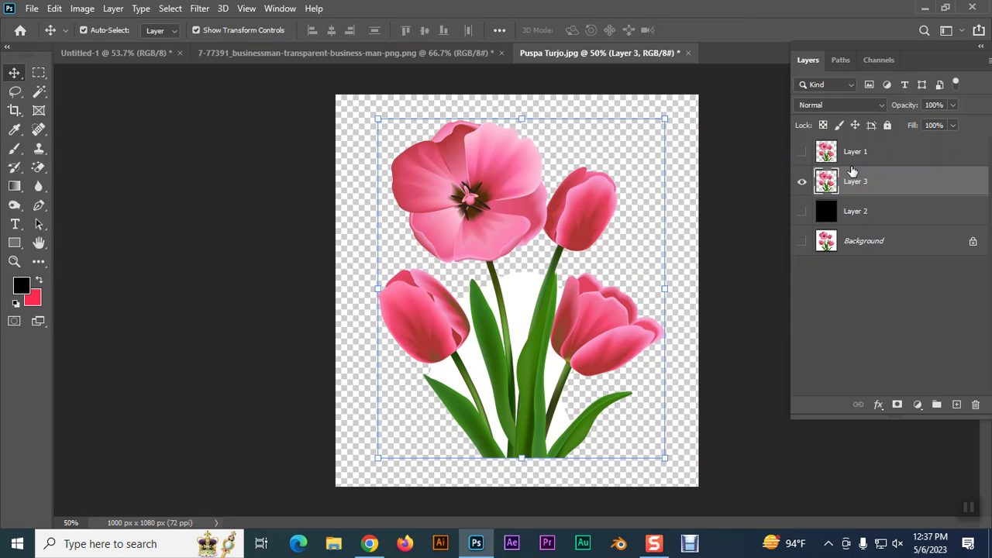
{"action": "left_click", "coordinate": [803, 211]}
{"action": "left_click", "coordinate": [803, 152]}
Step: Zoom to 300% and compare petal edges by toggling Layer 3 on and off
{"action": "key", "text": "ctrl+plus"}
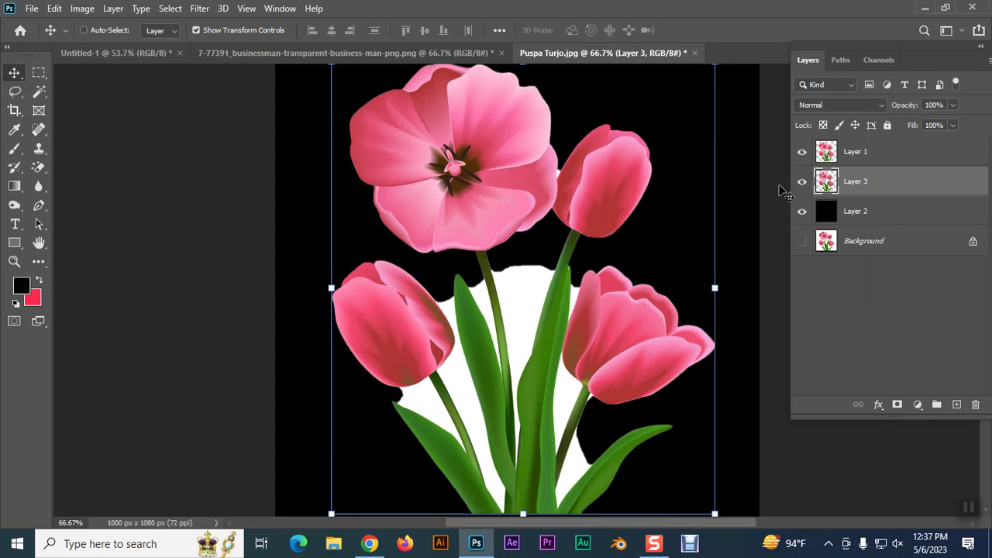
{"action": "key", "text": "ctrl+plus"}
{"action": "key", "text": "ctrl+plus"}
{"action": "key", "text": "ctrl+plus"}
{"action": "scroll", "coordinate": [563, 325], "scroll_direction": "up", "scroll_amount": 5}
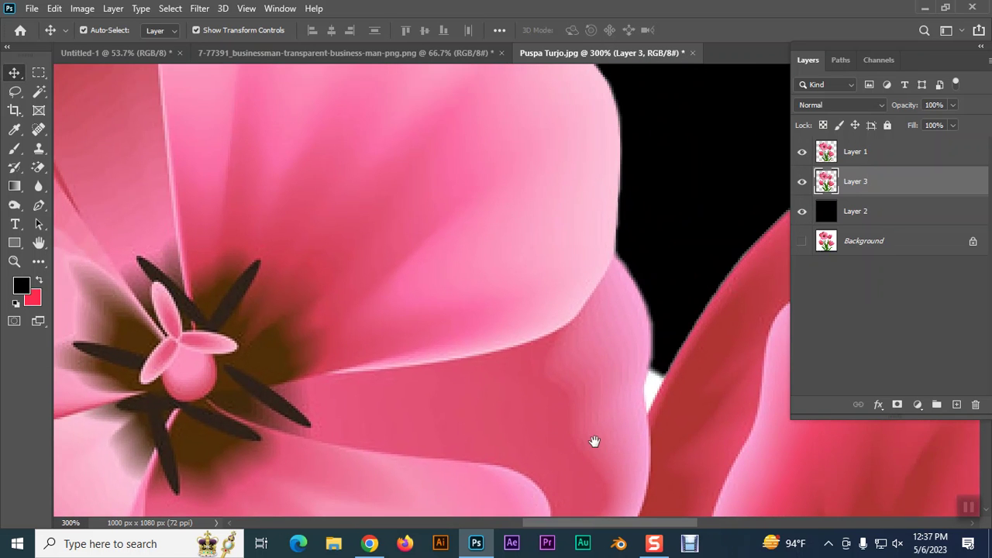
{"action": "scroll", "coordinate": [654, 202], "scroll_direction": "up", "scroll_amount": 8}
{"action": "left_click_drag", "start_coordinate": [628, 270], "coordinate": [638, 246]}
{"action": "scroll", "coordinate": [390, 189], "scroll_direction": "down", "scroll_amount": 10}
{"action": "scroll", "coordinate": [374, 256], "scroll_direction": "left", "scroll_amount": 2}
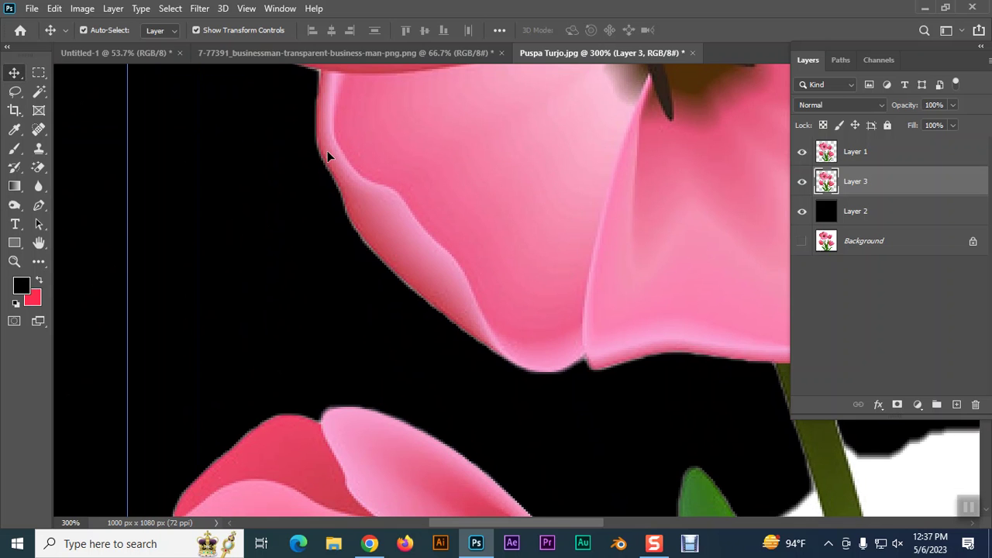
{"action": "left_click_drag", "start_coordinate": [558, 339], "coordinate": [474, 273]}
{"action": "scroll", "coordinate": [474, 273], "scroll_direction": "down", "scroll_amount": 3}
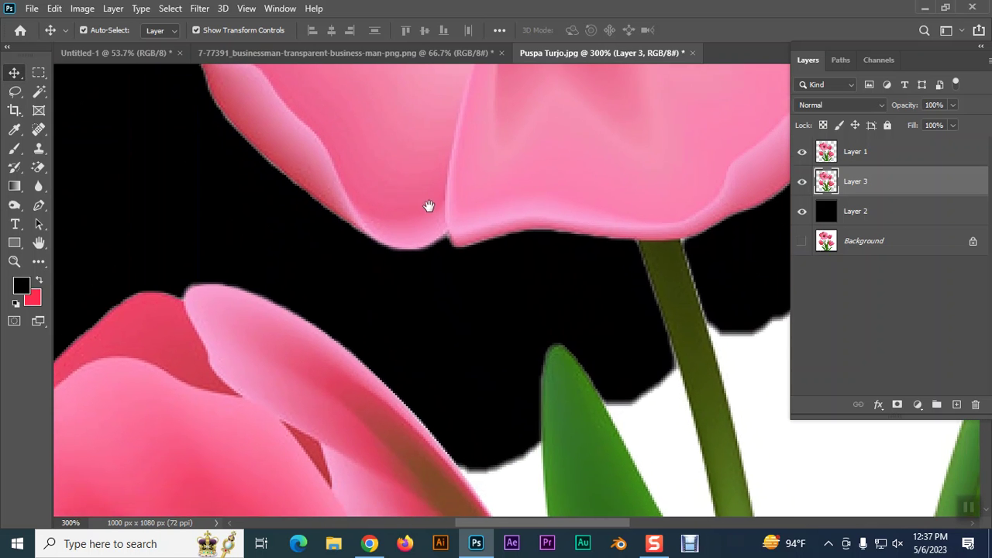
{"action": "scroll", "coordinate": [427, 206], "scroll_direction": "right", "scroll_amount": 2}
{"action": "scroll", "coordinate": [523, 343], "scroll_direction": "up", "scroll_amount": 1}
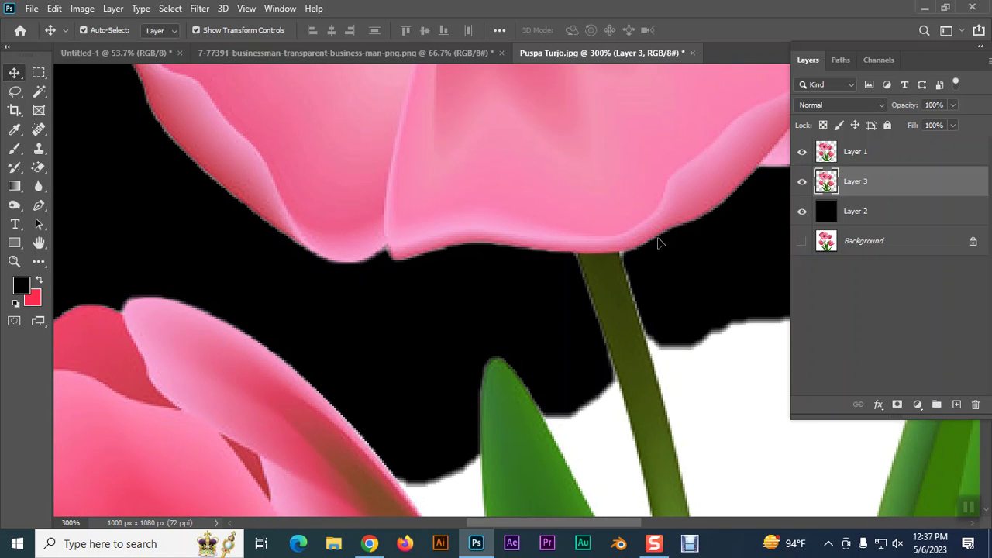
{"action": "left_click", "coordinate": [802, 183]}
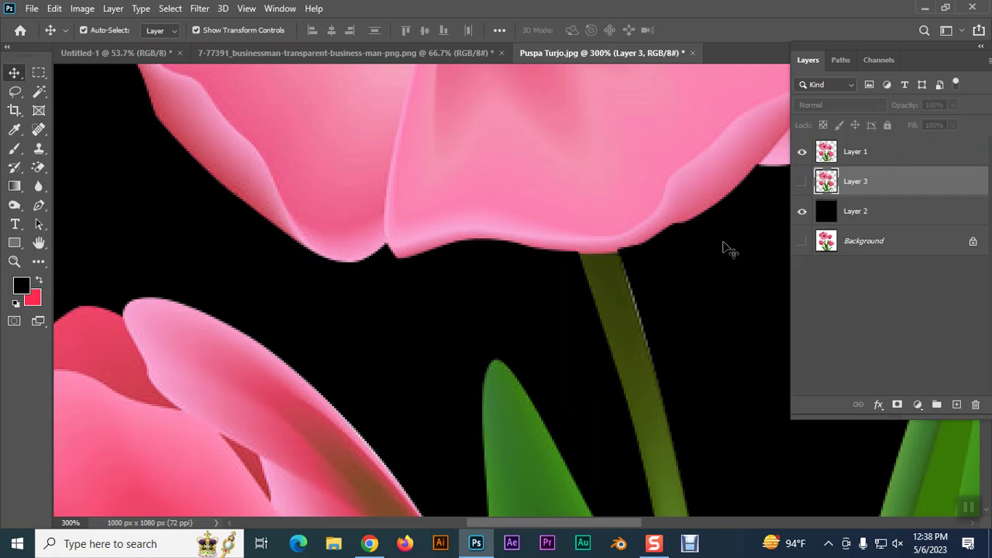
{"action": "left_click", "coordinate": [802, 183]}
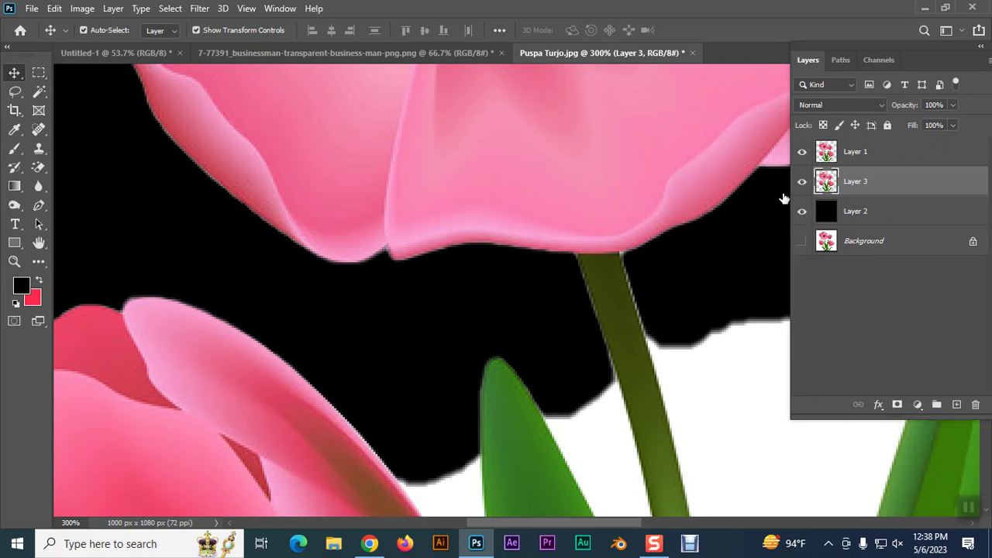
Step: Check Layer 3 alone along the lower tulip's stem and leaf, then show Layer 1 and hide Layer 3
{"action": "left_click", "coordinate": [801, 154]}
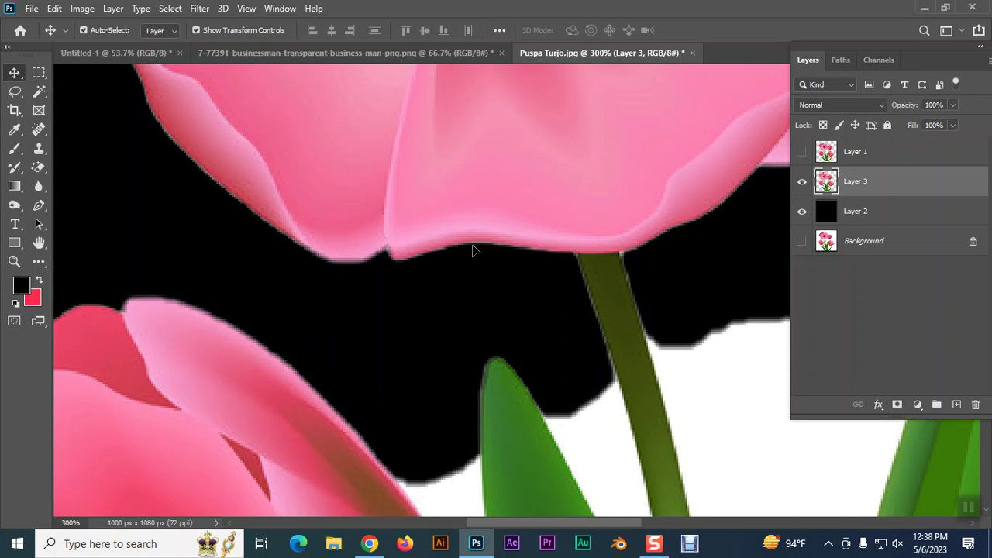
{"action": "left_click_drag", "start_coordinate": [381, 275], "coordinate": [667, 168]}
{"action": "left_click_drag", "start_coordinate": [379, 281], "coordinate": [422, 80]}
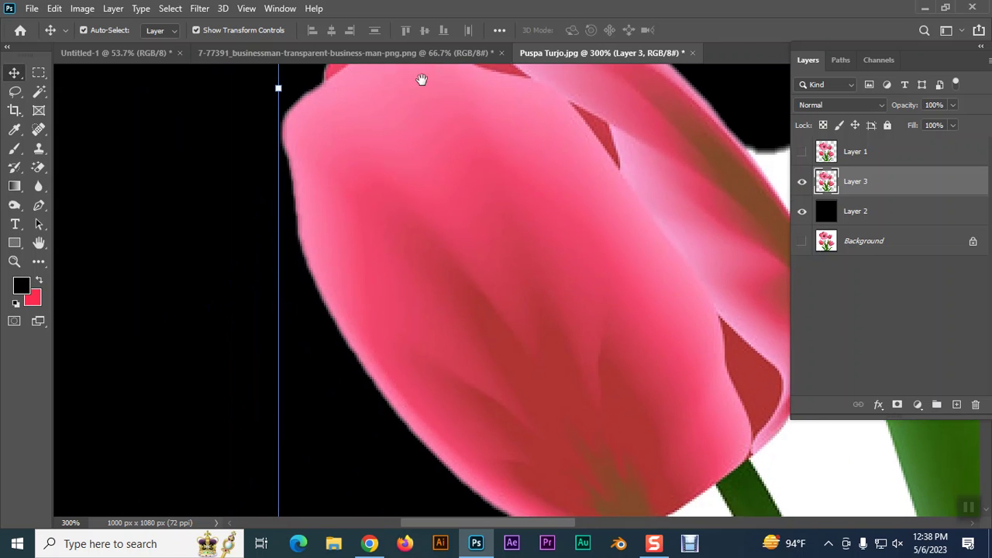
{"action": "left_click_drag", "start_coordinate": [339, 306], "coordinate": [252, 26]}
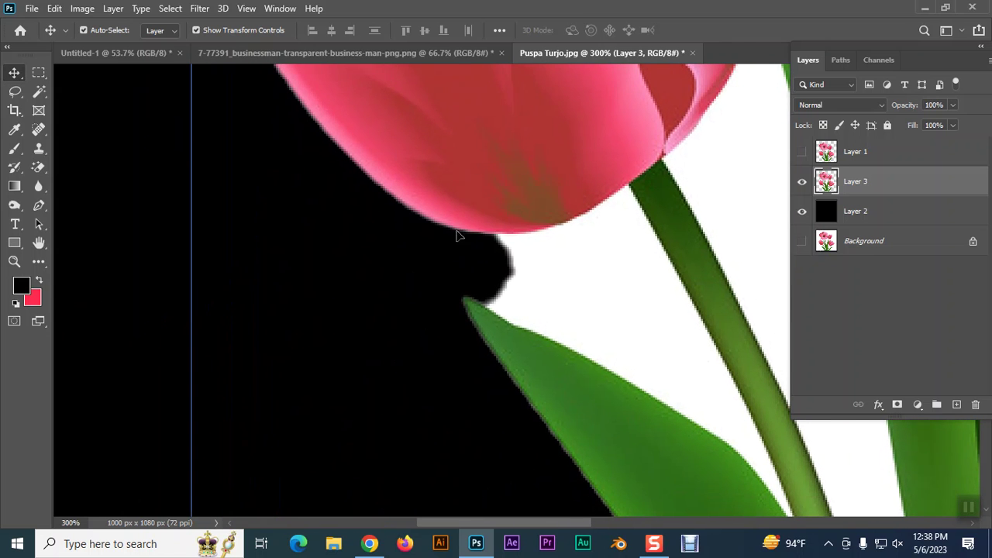
{"action": "left_click_drag", "start_coordinate": [505, 359], "coordinate": [333, 131]}
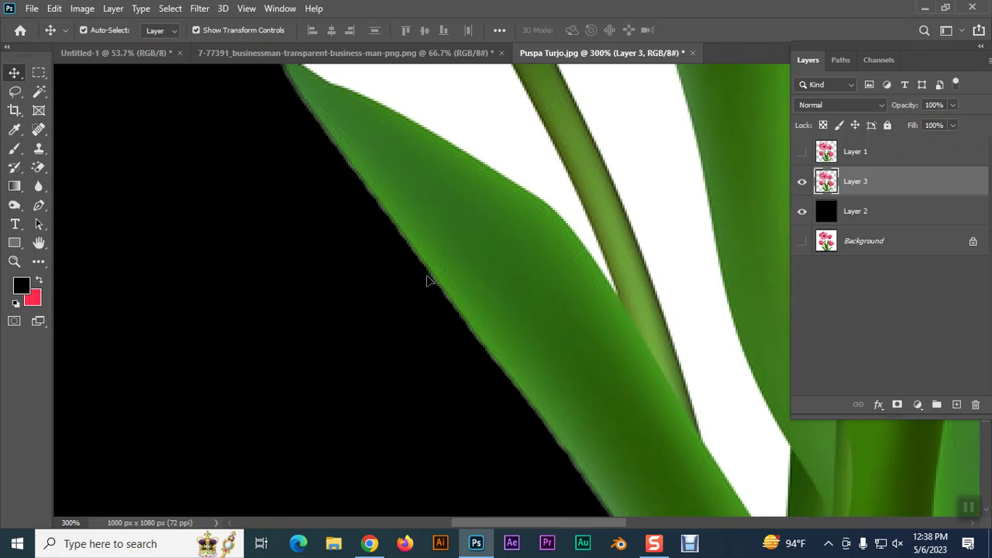
{"action": "left_click_drag", "start_coordinate": [532, 366], "coordinate": [454, 275]}
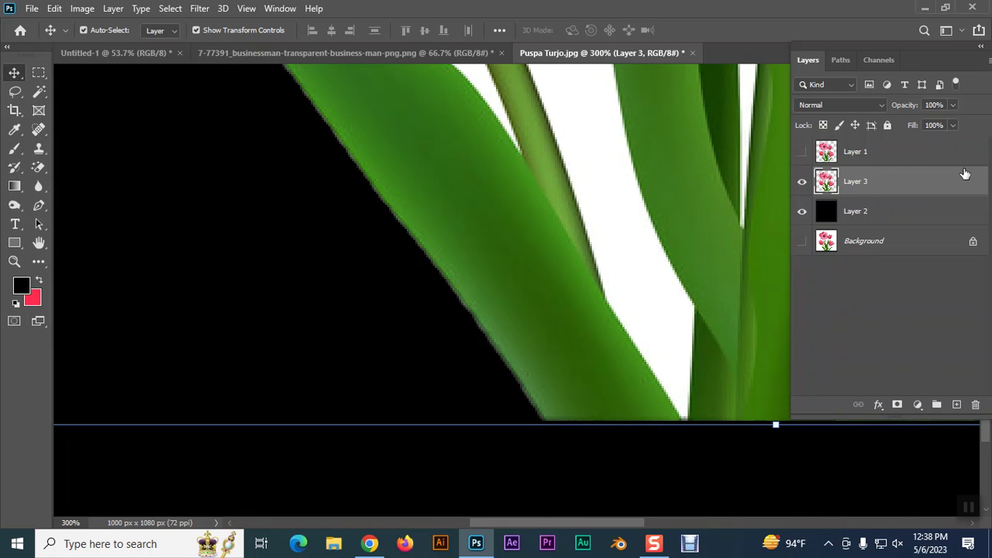
{"action": "left_click", "coordinate": [802, 151]}
{"action": "left_click", "coordinate": [802, 180]}
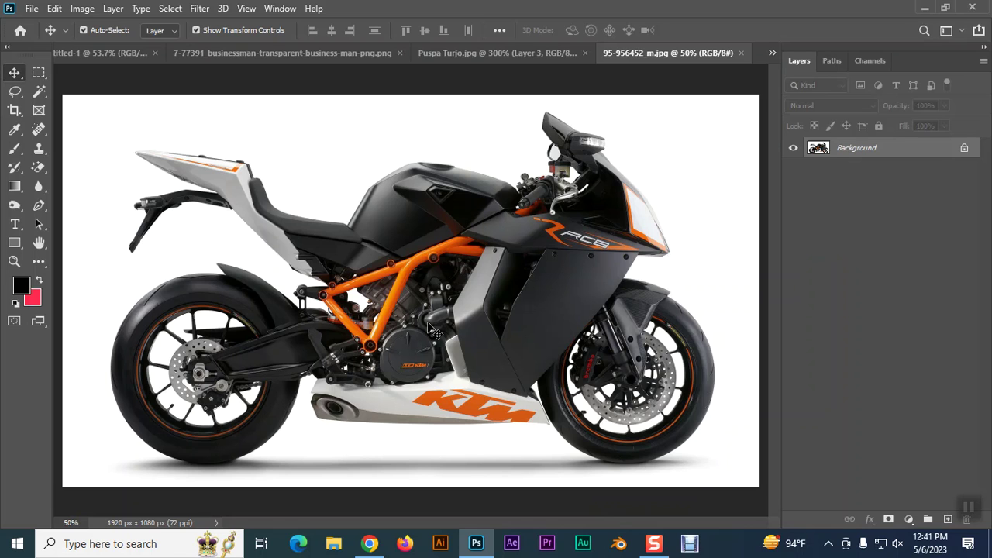
Step: Select the Pen Tool for drawing anchor-point paths on the KTM motorcycle photo
{"action": "left_click", "coordinate": [39, 208]}
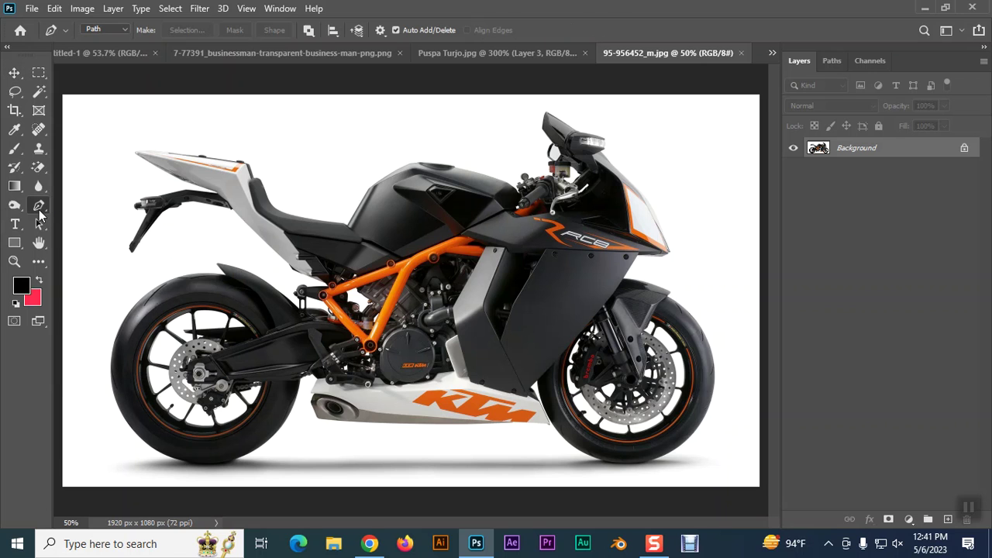